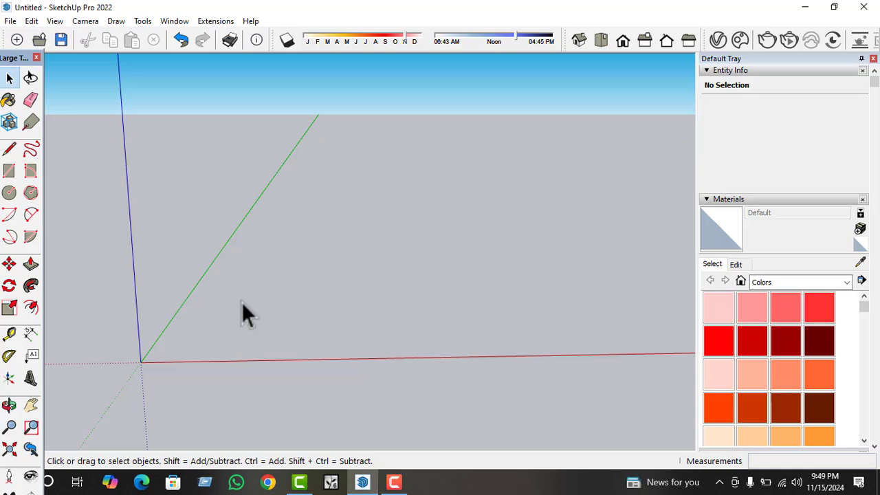
{"action": "scroll", "coordinate": [295, 372], "scroll_direction": "down", "scroll_amount": 1}
{"action": "scroll", "coordinate": [294, 372], "scroll_direction": "up", "scroll_amount": 2}
{"action": "scroll", "coordinate": [202, 373], "scroll_direction": "down", "scroll_amount": 4}
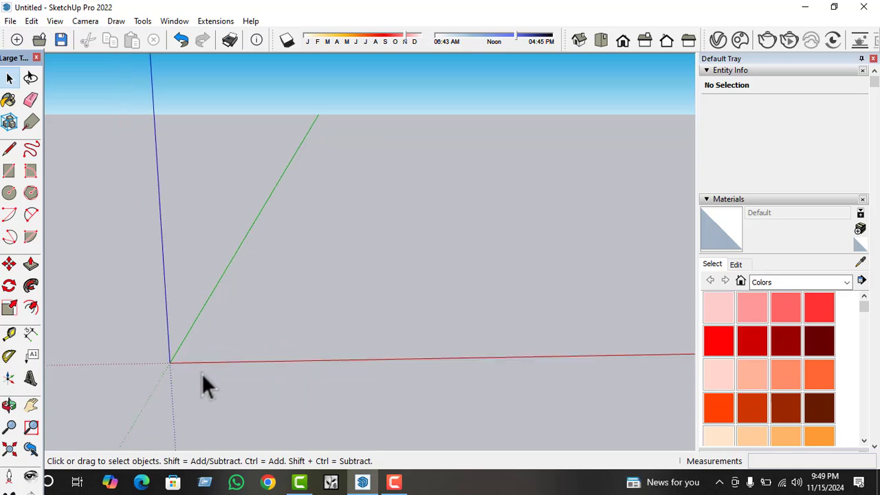
{"action": "scroll", "coordinate": [203, 374], "scroll_direction": "up", "scroll_amount": 1}
{"action": "middle_click_drag", "start_coordinate": [203, 373], "coordinate": [436, 376]}
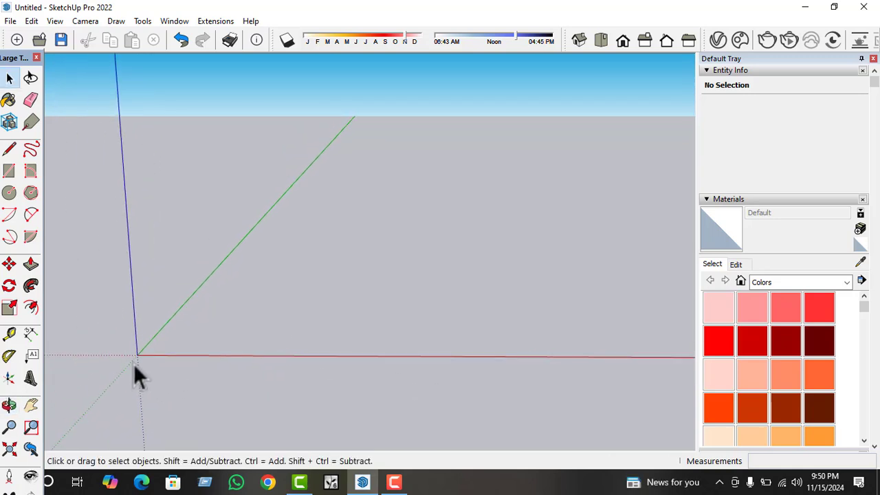
{"action": "scroll", "coordinate": [401, 375], "scroll_direction": "up", "scroll_amount": 2}
{"action": "scroll", "coordinate": [402, 373], "scroll_direction": "down", "scroll_amount": 2}
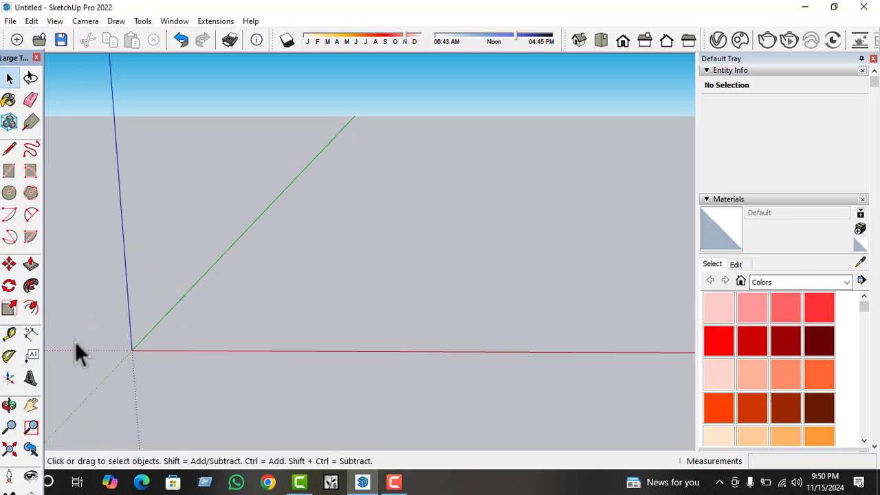
{"action": "scroll", "coordinate": [83, 353], "scroll_direction": "up", "scroll_amount": 1}
{"action": "scroll", "coordinate": [99, 350], "scroll_direction": "up", "scroll_amount": 1}
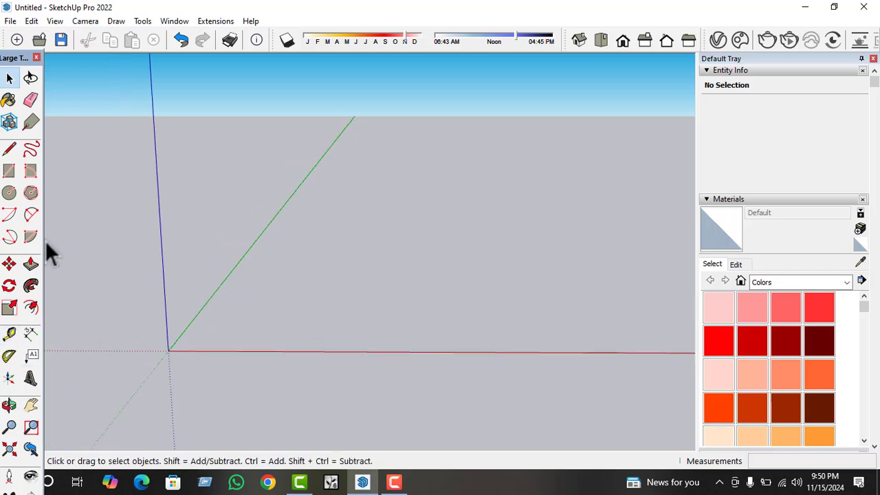
Draw a rectangle of about 440 sq ft on the ground plane with one corner at the origin.
{"action": "left_click", "coordinate": [10, 172]}
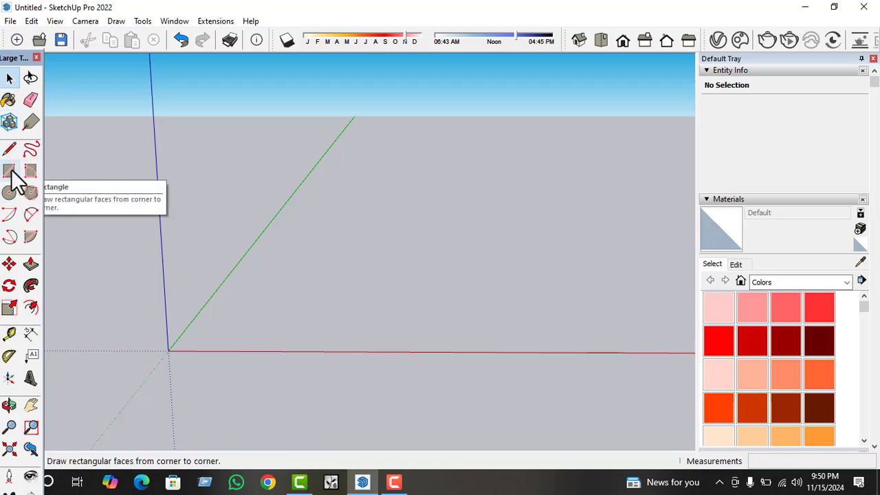
{"action": "left_click", "coordinate": [167, 350]}
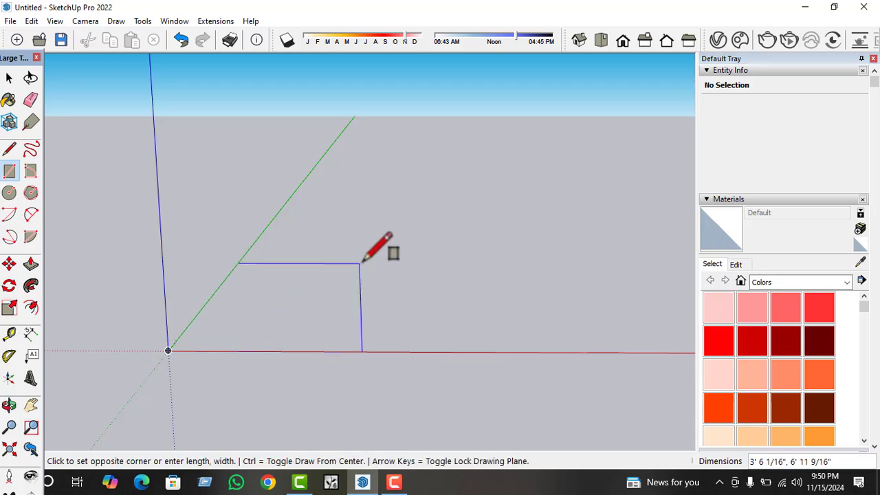
{"action": "middle_click_drag", "start_coordinate": [392, 255], "coordinate": [426, 298]}
{"action": "scroll", "coordinate": [275, 243], "scroll_direction": "down", "scroll_amount": 5}
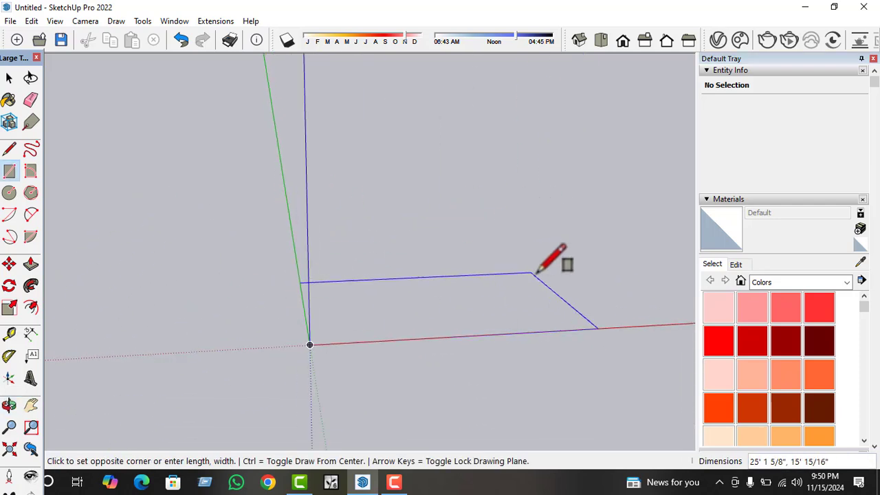
{"action": "scroll", "coordinate": [535, 261], "scroll_direction": "up", "scroll_amount": 3}
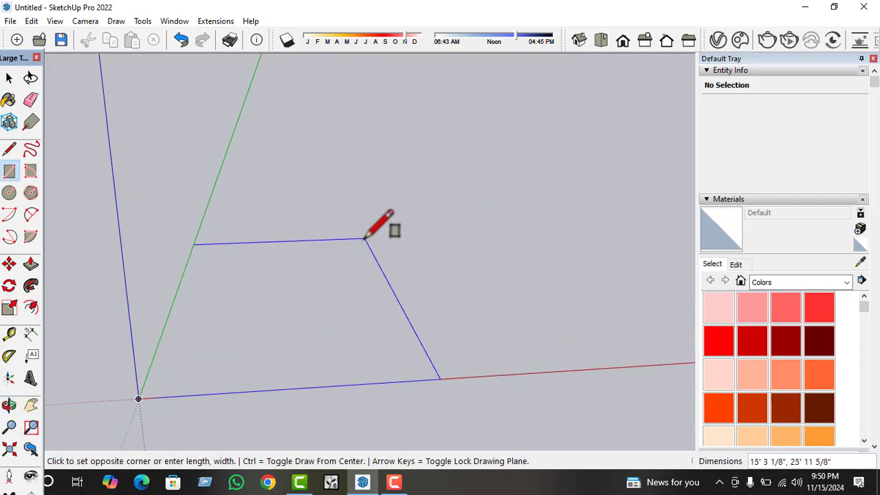
{"action": "left_click", "coordinate": [388, 239]}
{"action": "key", "text": "space"}
{"action": "middle_click_drag", "start_coordinate": [399, 222], "coordinate": [406, 256]}
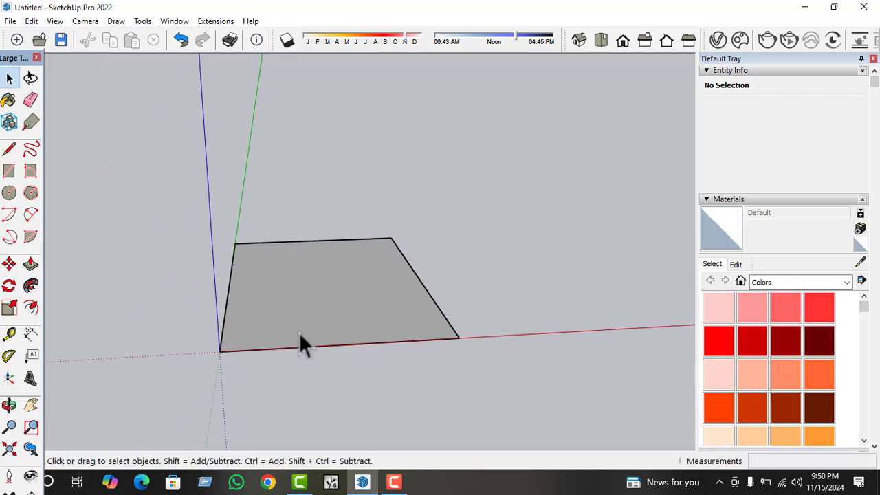
{"action": "scroll", "coordinate": [325, 317], "scroll_direction": "up", "scroll_amount": 4}
{"action": "middle_click_drag", "start_coordinate": [324, 316], "coordinate": [244, 358]}
{"action": "scroll", "coordinate": [261, 344], "scroll_direction": "down", "scroll_amount": 3}
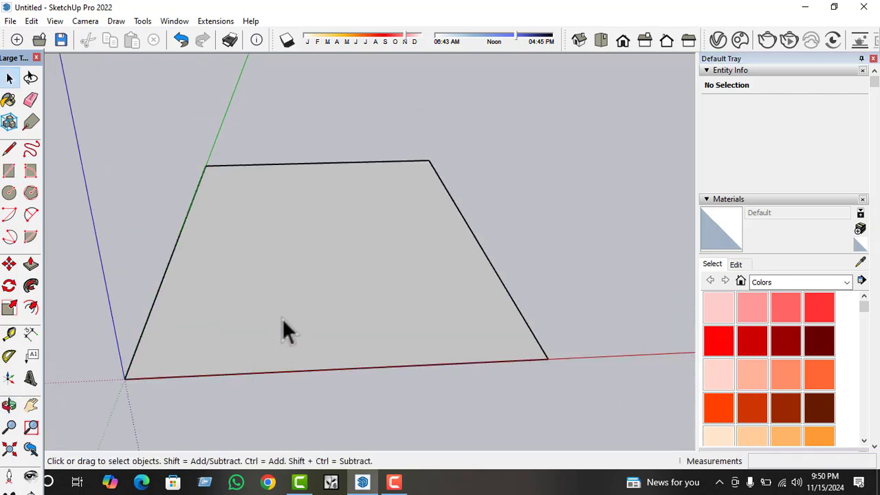
{"action": "left_click", "coordinate": [284, 319]}
{"action": "scroll", "coordinate": [259, 366], "scroll_direction": "down", "scroll_amount": 1}
{"action": "middle_click_drag", "start_coordinate": [280, 307], "coordinate": [277, 340]}
{"action": "scroll", "coordinate": [430, 250], "scroll_direction": "down", "scroll_amount": 4}
{"action": "scroll", "coordinate": [369, 272], "scroll_direction": "up", "scroll_amount": 1}
{"action": "scroll", "coordinate": [368, 264], "scroll_direction": "up", "scroll_amount": 2}
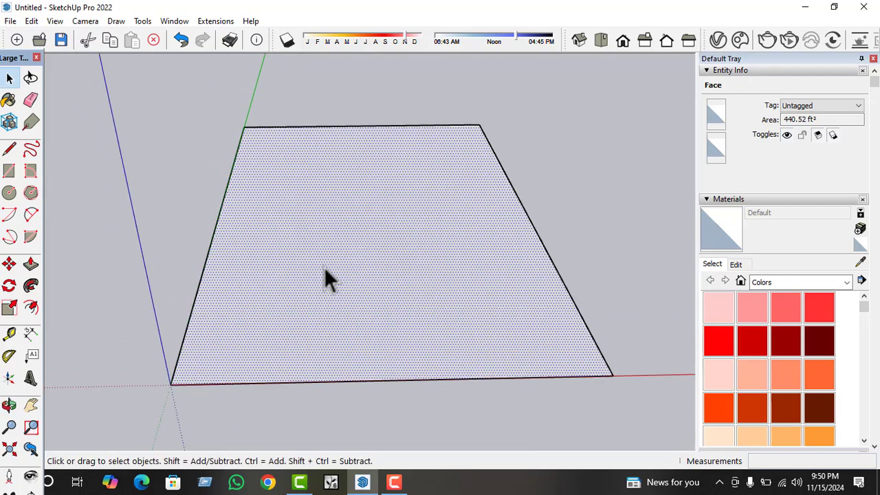
{"action": "left_click", "coordinate": [607, 217]}
{"action": "scroll", "coordinate": [353, 260], "scroll_direction": "up", "scroll_amount": 3}
{"action": "scroll", "coordinate": [281, 288], "scroll_direction": "down", "scroll_amount": 2}
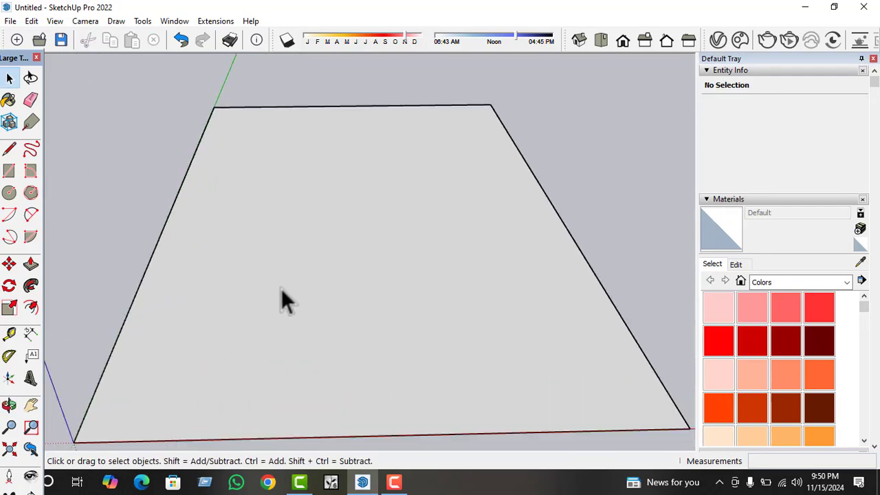
Select the face of the ground rectangle.
{"action": "left_click", "coordinate": [335, 299]}
{"action": "scroll", "coordinate": [275, 266], "scroll_direction": "down", "scroll_amount": 2}
{"action": "middle_click_drag", "start_coordinate": [275, 265], "coordinate": [255, 275]}
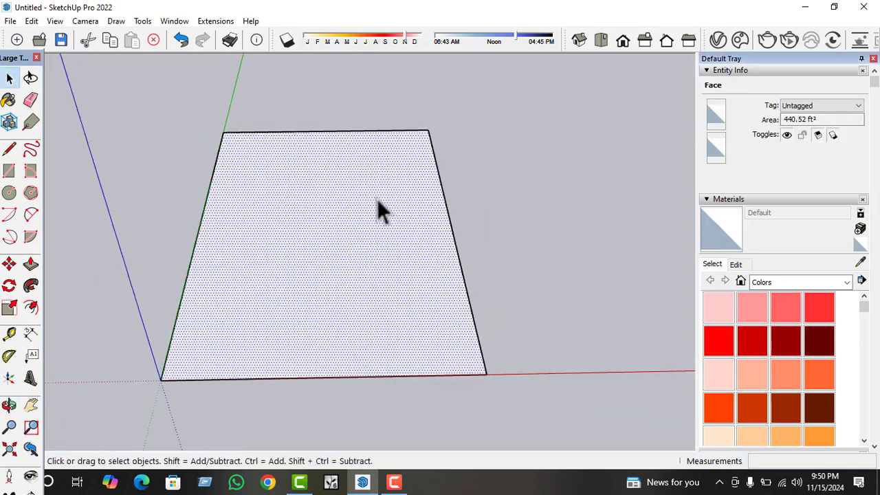
{"action": "scroll", "coordinate": [280, 311], "scroll_direction": "up", "scroll_amount": 2}
{"action": "scroll", "coordinate": [300, 242], "scroll_direction": "down", "scroll_amount": 2}
{"action": "scroll", "coordinate": [271, 324], "scroll_direction": "up", "scroll_amount": 2}
{"action": "middle_click_drag", "start_coordinate": [271, 324], "coordinate": [313, 299]}
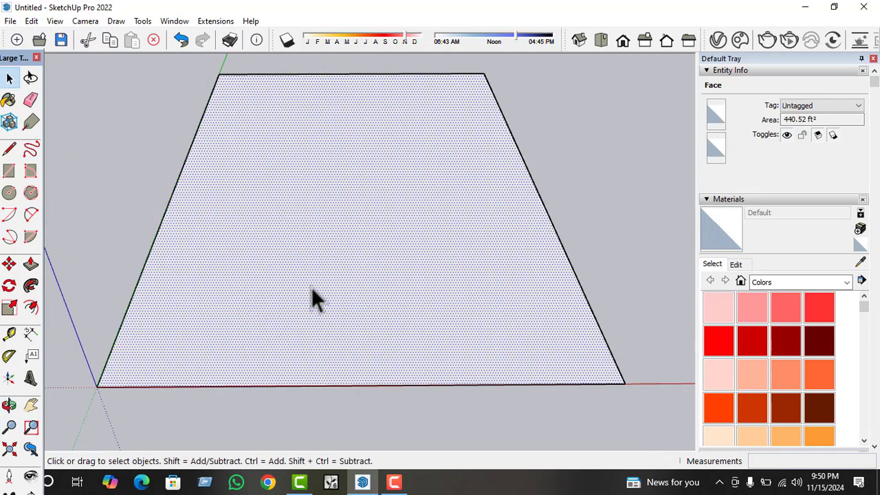
Place a guide line 5" inside the rectangle, parallel to its edge on the green axis.
{"action": "left_click", "coordinate": [9, 335]}
{"action": "left_click", "coordinate": [175, 213]}
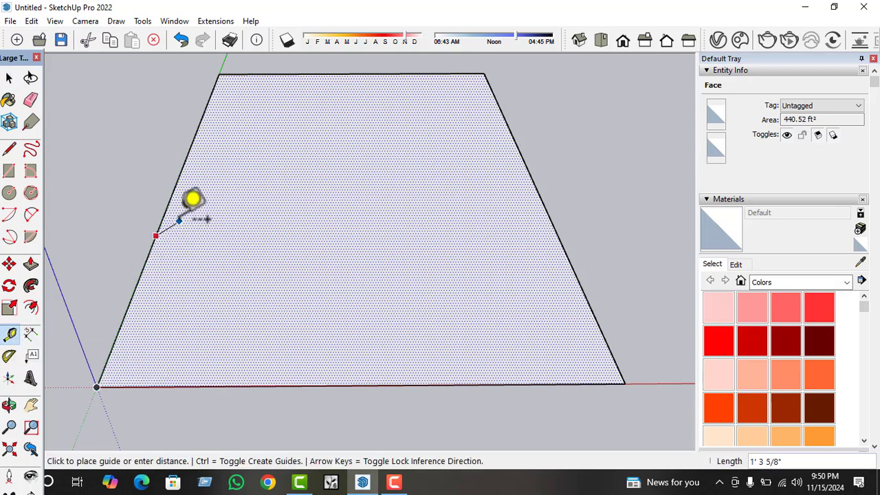
{"action": "middle_click_drag", "start_coordinate": [187, 234], "coordinate": [202, 229]}
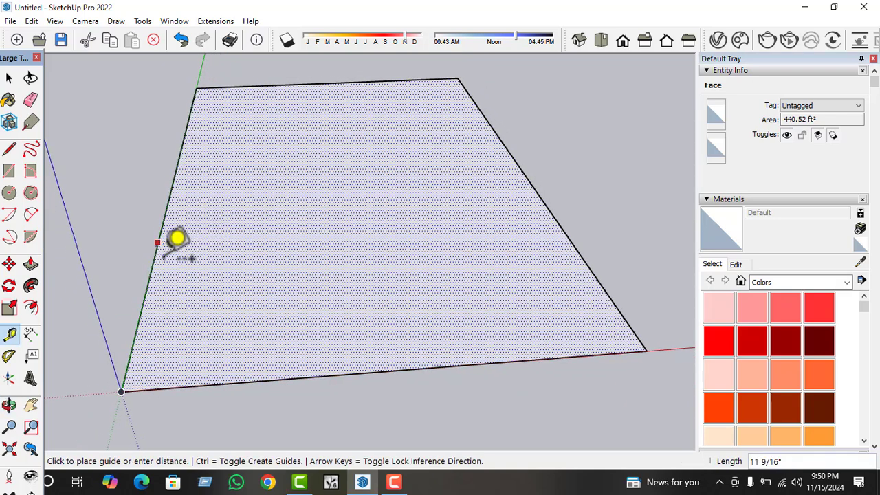
{"action": "key", "text": "Escape"}
{"action": "left_click", "coordinate": [142, 302]}
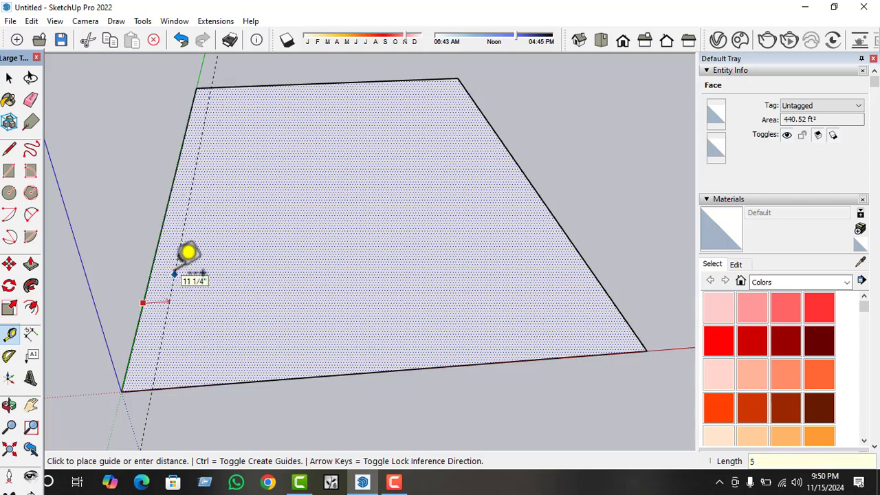
{"action": "key", "text": "Return"}
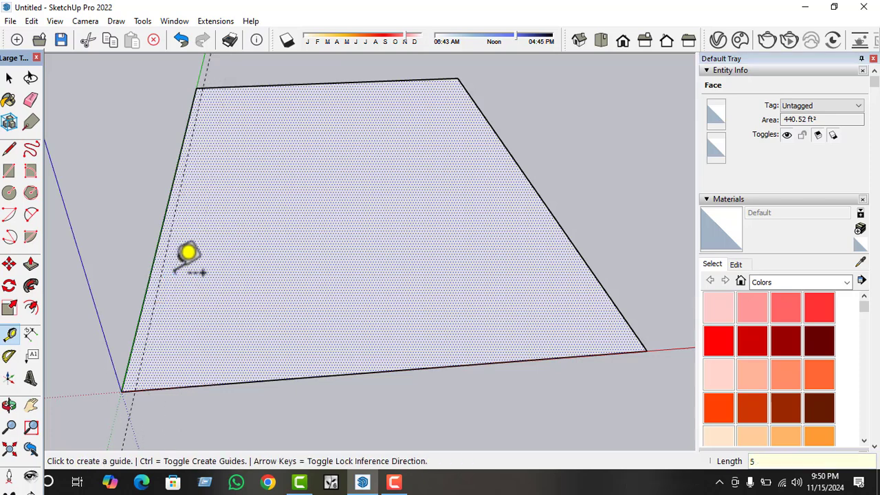
Place a guide line 5" inside the rectangle, parallel to its edge on the red axis.
{"action": "left_click", "coordinate": [339, 374]}
{"action": "key", "text": "Escape"}
{"action": "left_click", "coordinate": [376, 372]}
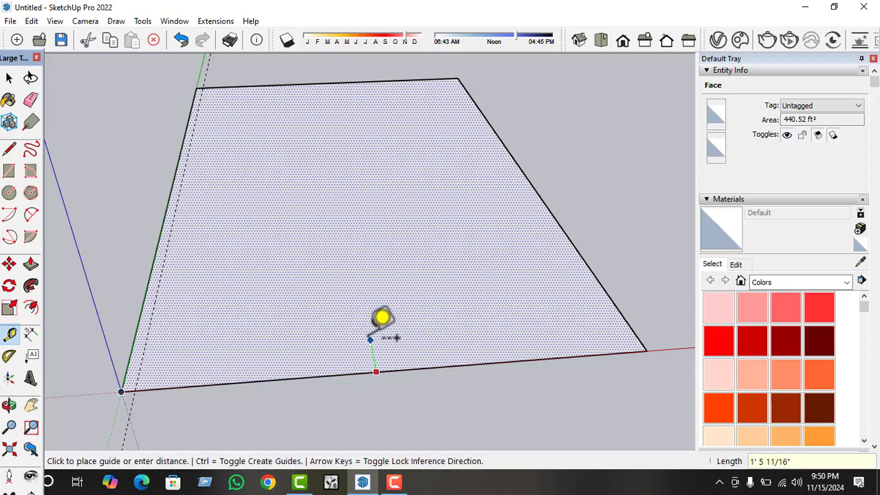
{"action": "key", "text": "Escape"}
{"action": "left_click", "coordinate": [437, 367]}
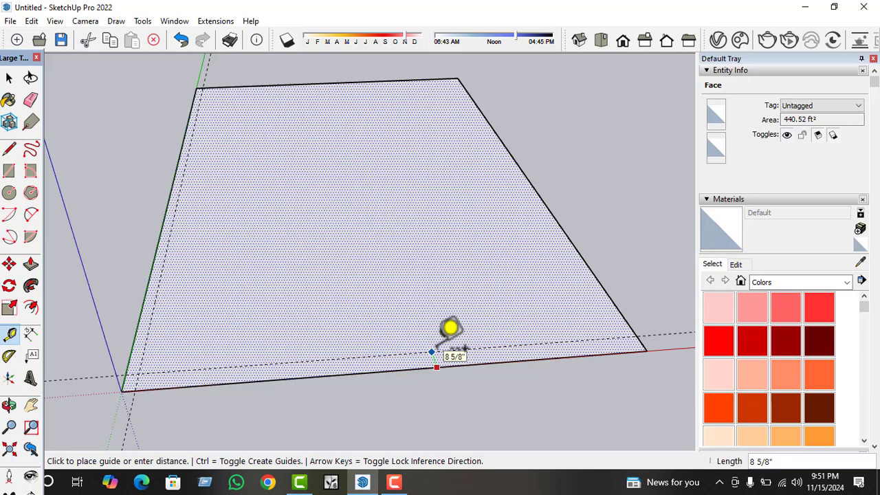
{"action": "key", "text": "Return"}
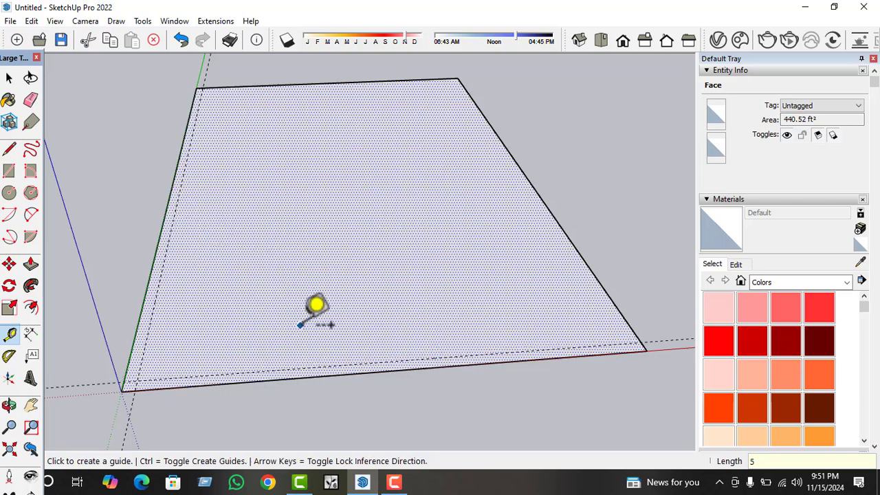
Try to place a guide line 11' from the guide beside the red-axis edge.
{"action": "left_click", "coordinate": [327, 364]}
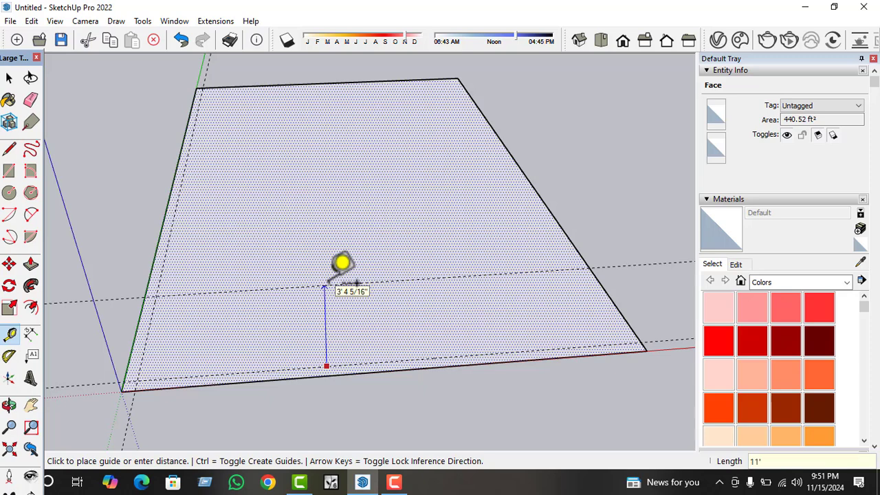
{"action": "left_click", "coordinate": [325, 285]}
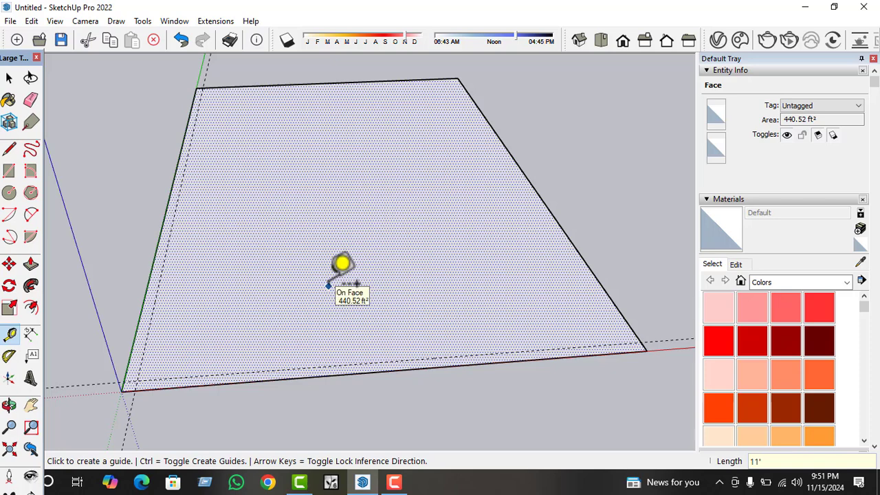
{"action": "left_click", "coordinate": [349, 365]}
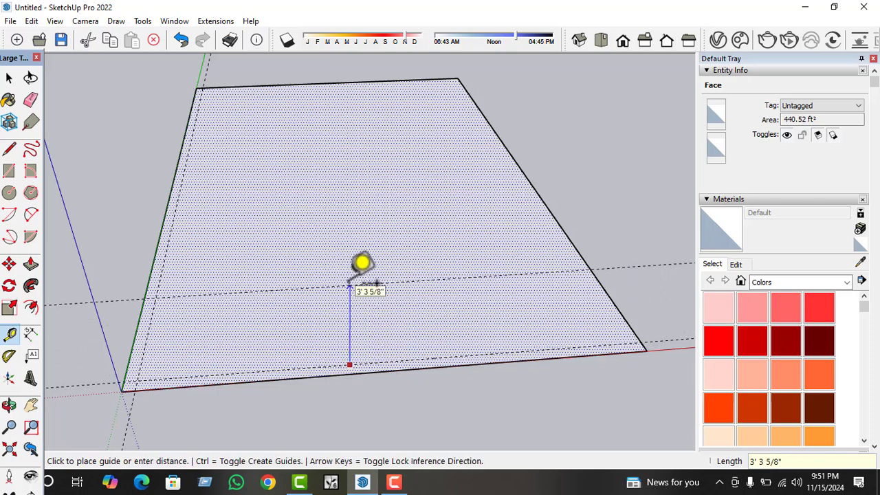
{"action": "key", "text": "Escape"}
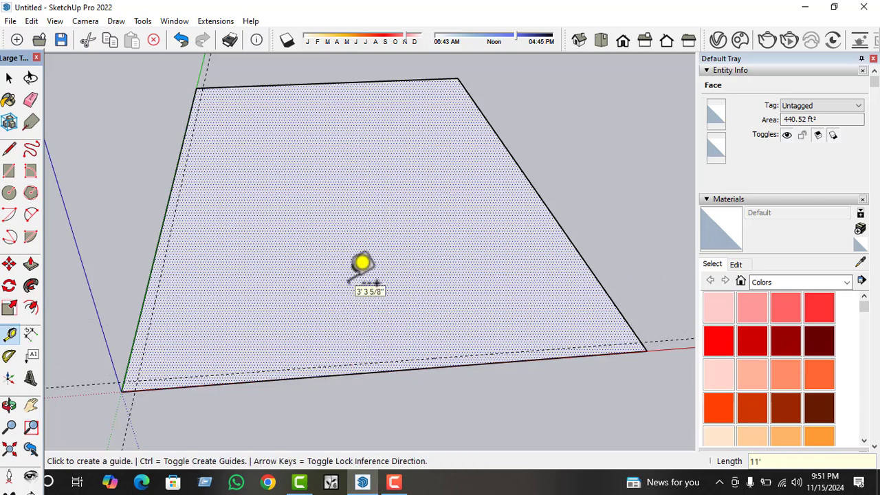
Place a guide 11' along the green axis from the guide beside the red-axis edge, and another 5" beyond it.
{"action": "middle_click_drag", "start_coordinate": [337, 275], "coordinate": [314, 318]}
{"action": "left_click", "coordinate": [315, 335]}
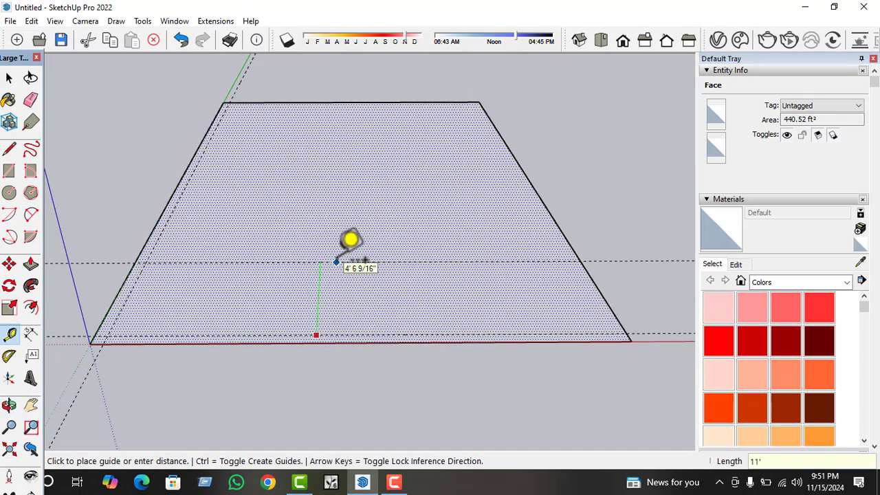
{"action": "mouse_move", "coordinate": [314, 309]}
{"action": "middle_mouse_down"}
{"action": "mouse_move", "coordinate": [338, 281]}
{"action": "mouse_move", "coordinate": [312, 328]}
{"action": "mouse_move", "coordinate": [310, 315]}
{"action": "middle_mouse_up"}
{"action": "left_click", "coordinate": [333, 220]}
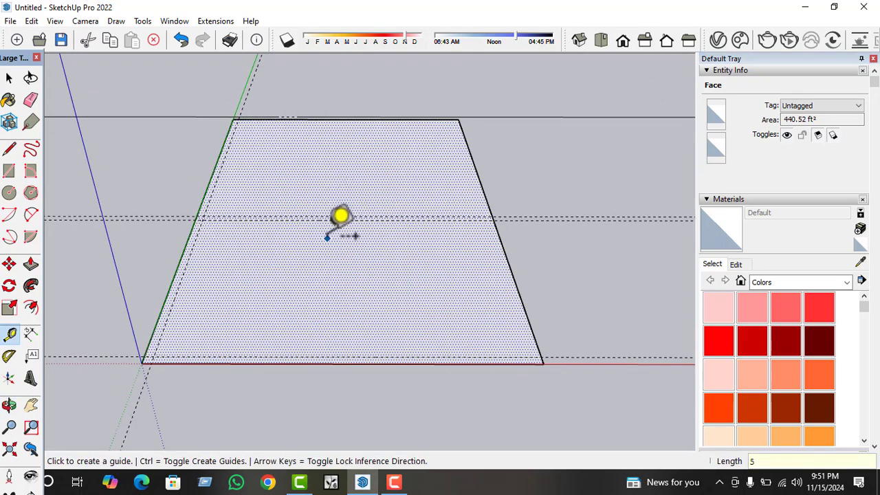
Delete the stray guide line next to the pair of guides crossing the middle of the rectangle.
{"action": "middle_click_drag", "start_coordinate": [328, 237], "coordinate": [323, 281]}
{"action": "scroll", "coordinate": [323, 281], "scroll_direction": "down", "scroll_amount": 2}
{"action": "key", "text": "space"}
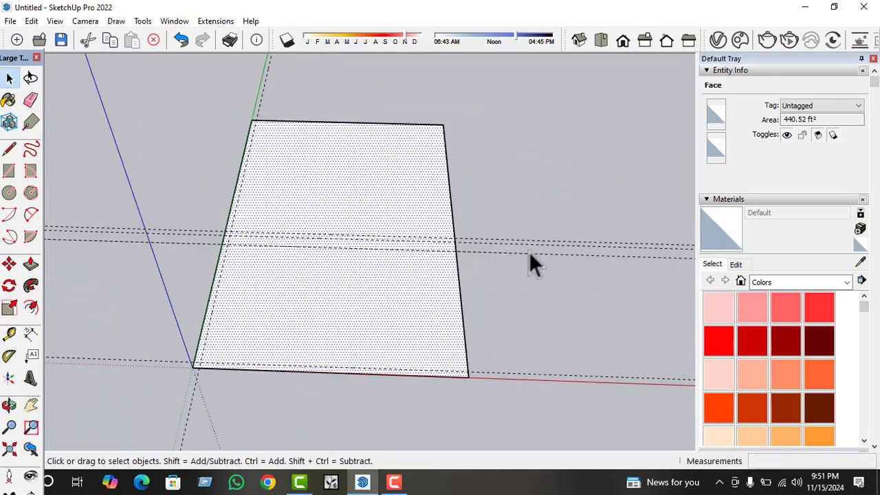
{"action": "left_click", "coordinate": [527, 257]}
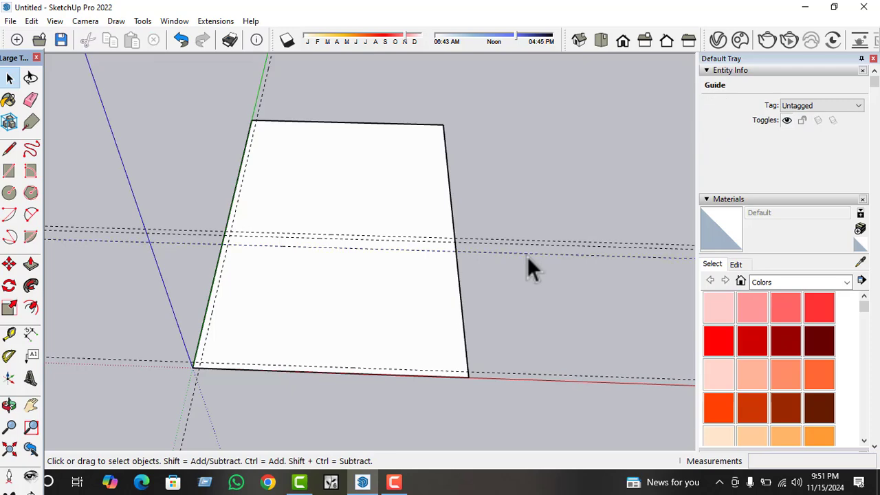
{"action": "scroll", "coordinate": [526, 260], "scroll_direction": "down", "scroll_amount": 1}
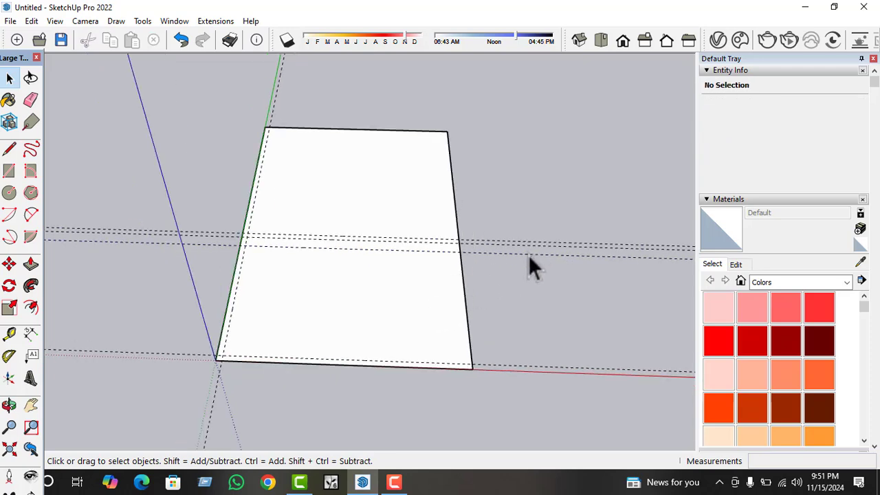
{"action": "key", "text": "Delete"}
{"action": "scroll", "coordinate": [380, 336], "scroll_direction": "up", "scroll_amount": 4}
{"action": "left_click", "coordinate": [370, 299]}
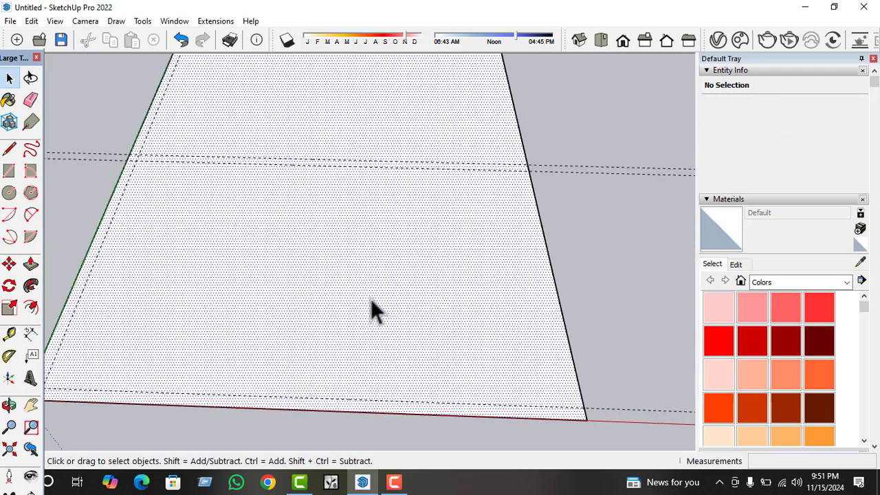
{"action": "scroll", "coordinate": [370, 299], "scroll_direction": "down", "scroll_amount": 2}
{"action": "middle_click_drag", "start_coordinate": [369, 300], "coordinate": [375, 310]}
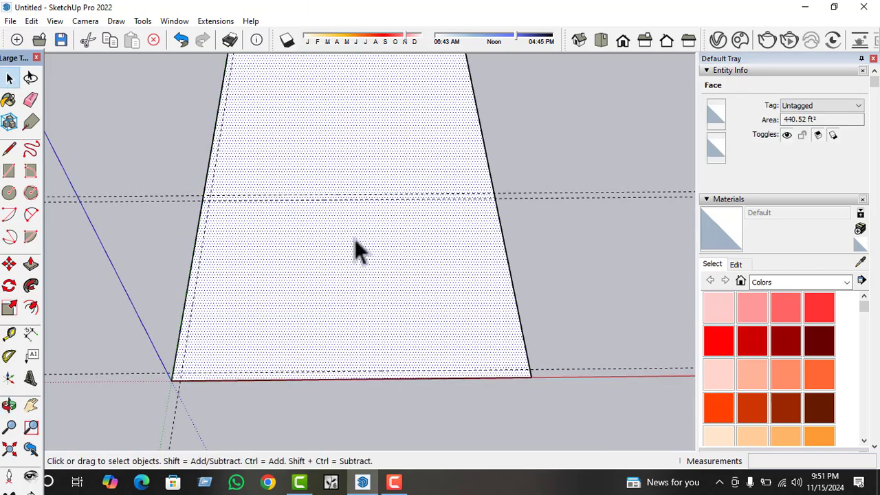
{"action": "left_click", "coordinate": [10, 335]}
{"action": "scroll", "coordinate": [227, 296], "scroll_direction": "up", "scroll_amount": 2}
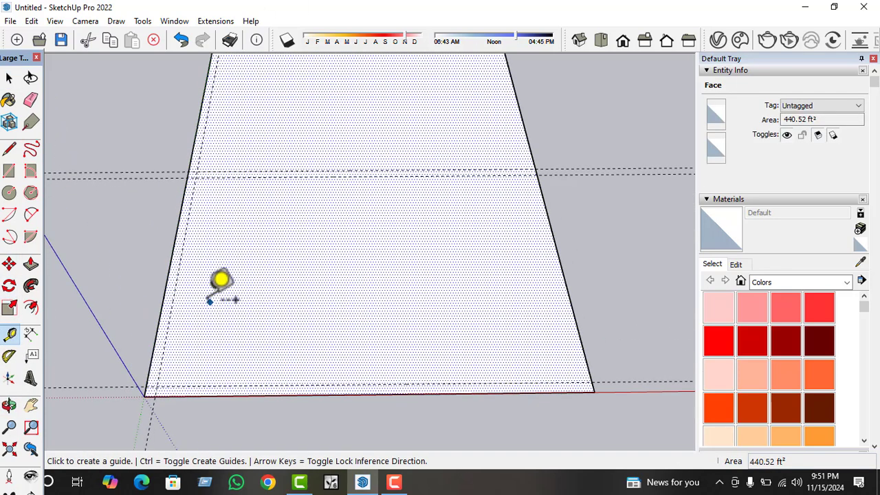
{"action": "left_click", "coordinate": [177, 284]}
{"action": "key", "text": "Escape"}
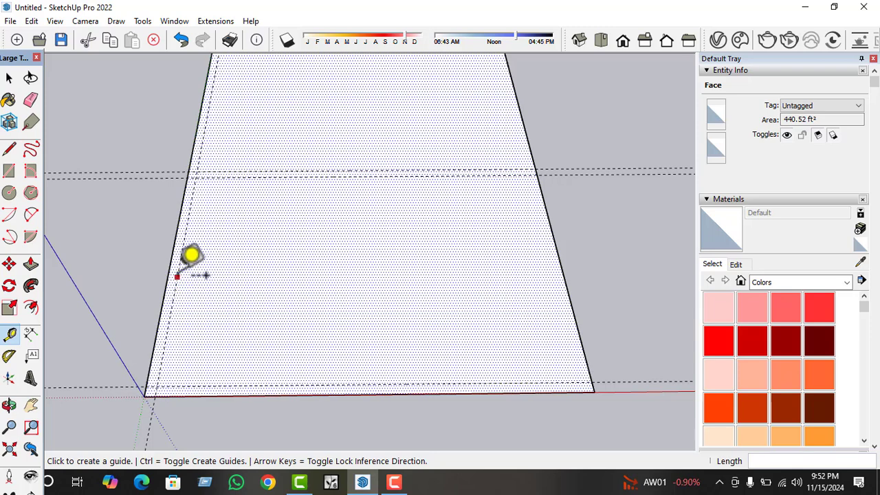
{"action": "left_click", "coordinate": [176, 277]}
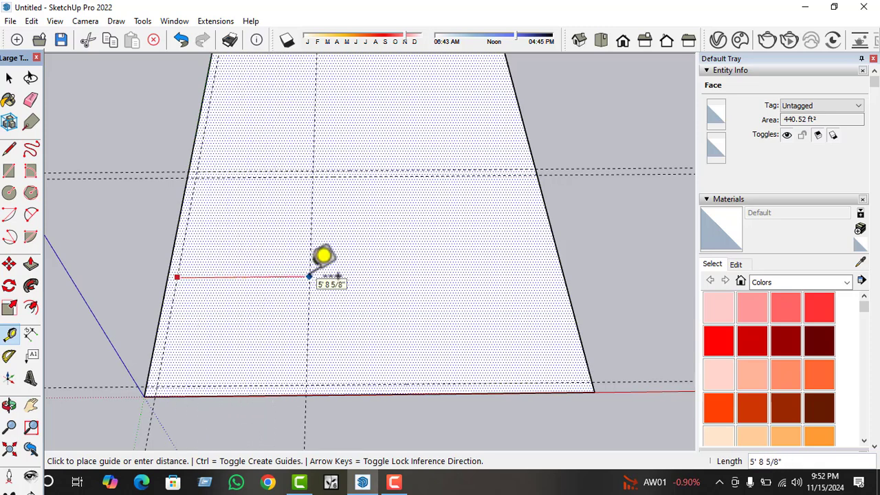
{"action": "key", "text": "Escape"}
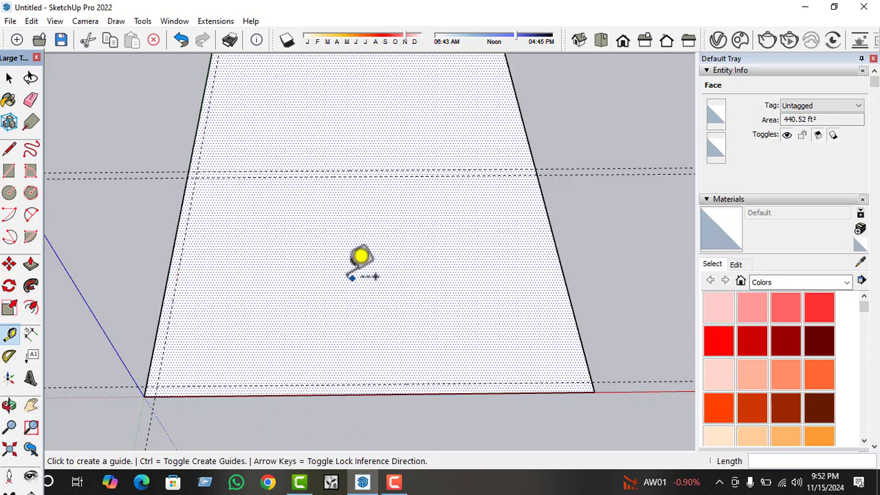
Check the spacing between the guide beside the red-axis edge and the nearest mid-rectangle guide with the Dimension tool.
{"action": "left_click", "coordinate": [30, 334]}
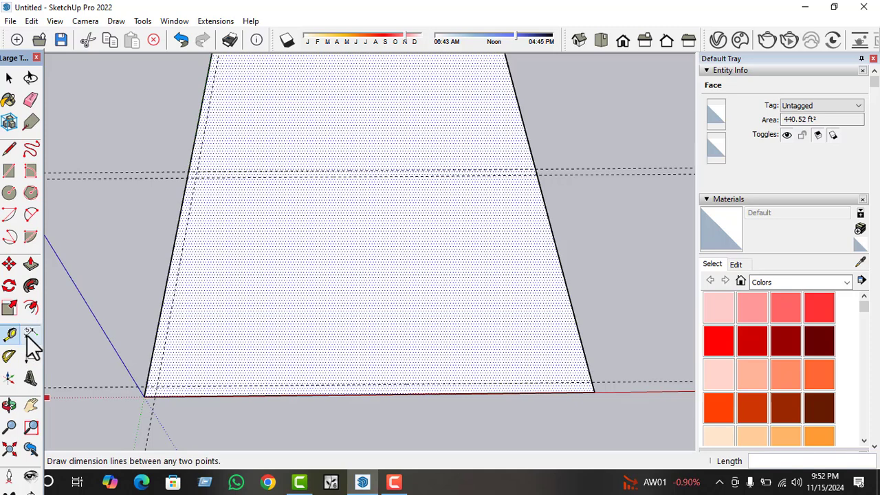
{"action": "left_click", "coordinate": [266, 384]}
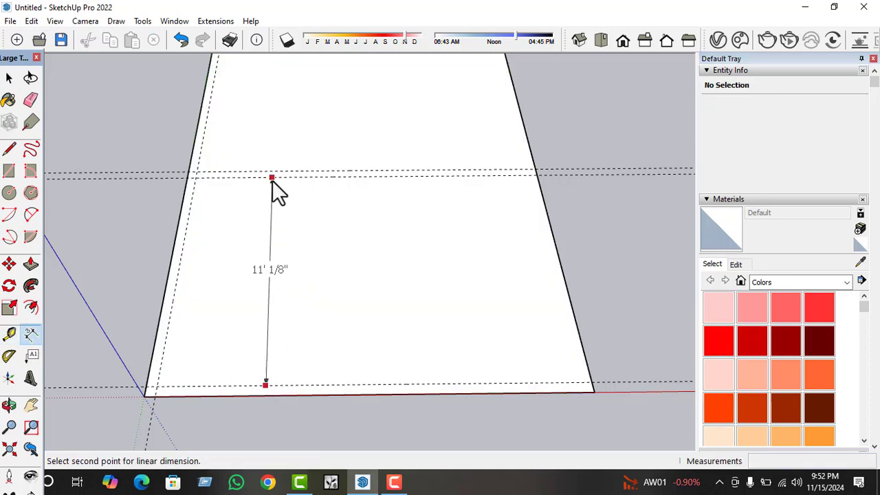
{"action": "key", "text": "Escape"}
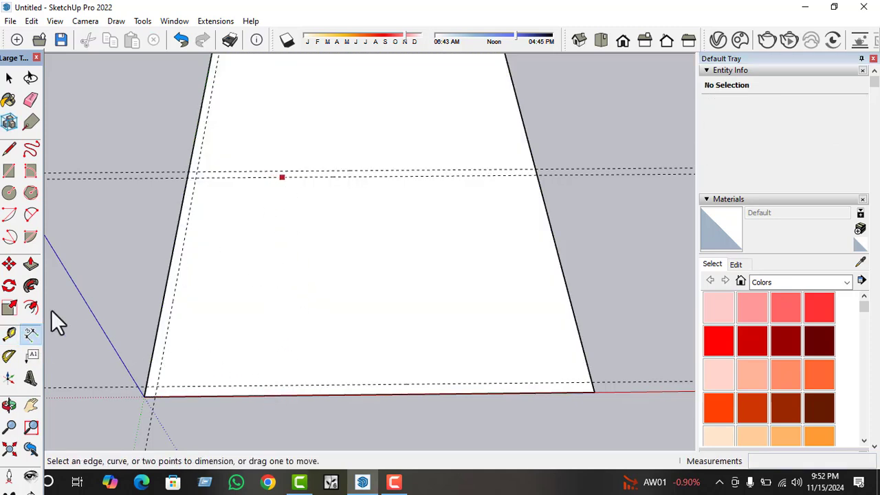
{"action": "left_click", "coordinate": [9, 334]}
{"action": "key", "text": "space"}
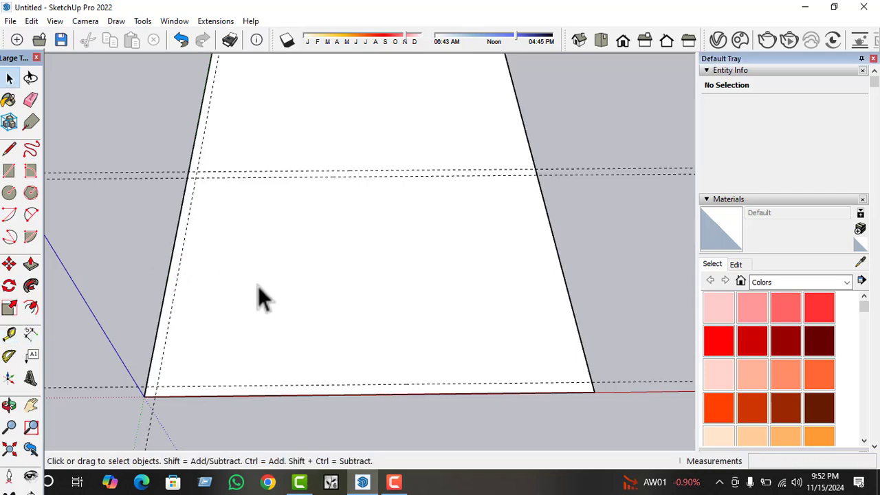
Place a guide 13' along the red axis from the guide beside the green-axis edge, and another guide 13' beyond it.
{"action": "left_click", "coordinate": [260, 287]}
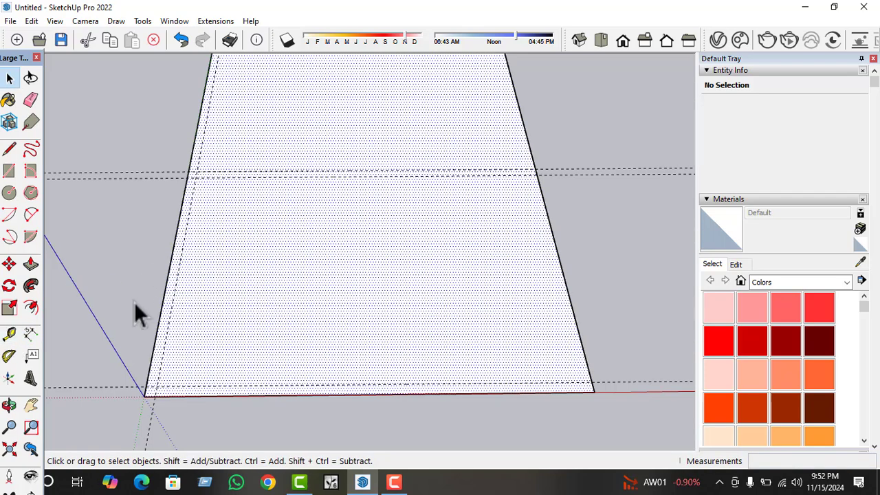
{"action": "left_click", "coordinate": [10, 334]}
{"action": "left_click", "coordinate": [178, 267]}
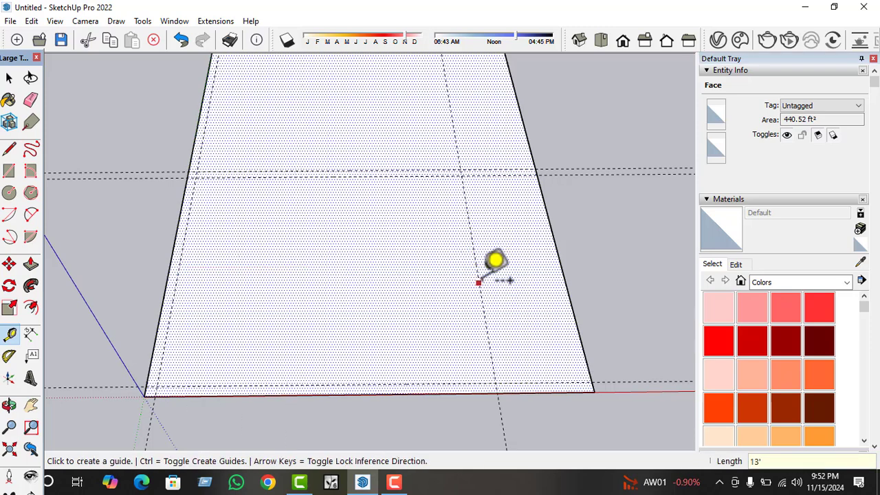
{"action": "scroll", "coordinate": [122, 289], "scroll_direction": "down", "scroll_amount": 2}
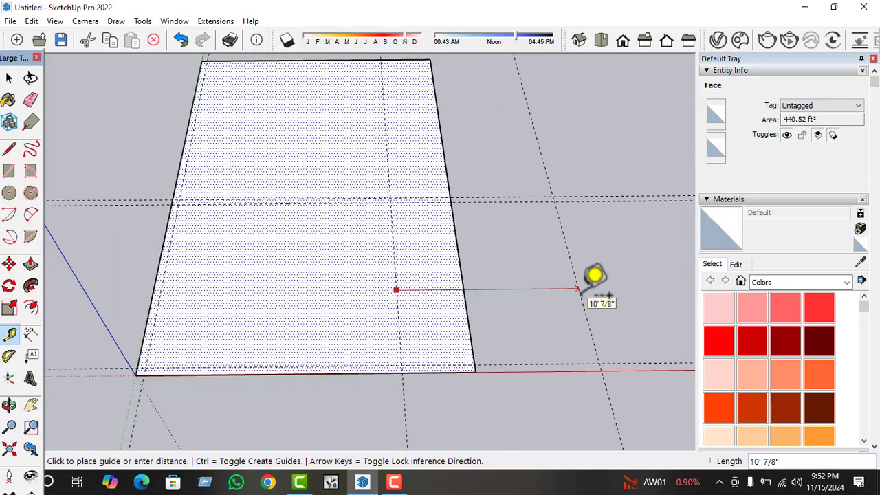
{"action": "key", "text": "Return"}
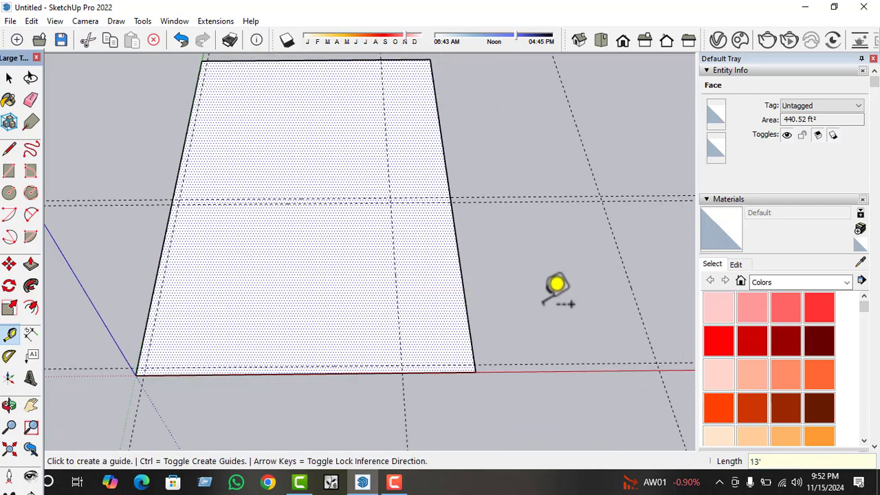
{"action": "scroll", "coordinate": [104, 336], "scroll_direction": "down", "scroll_amount": 2}
{"action": "middle_click_drag", "start_coordinate": [475, 393], "coordinate": [298, 301]}
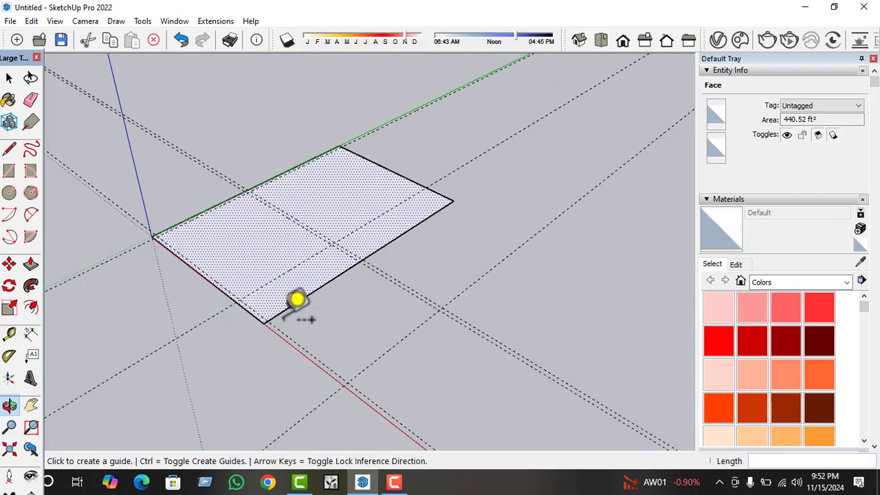
{"action": "scroll", "coordinate": [328, 309], "scroll_direction": "up", "scroll_amount": 5}
{"action": "key", "text": "space"}
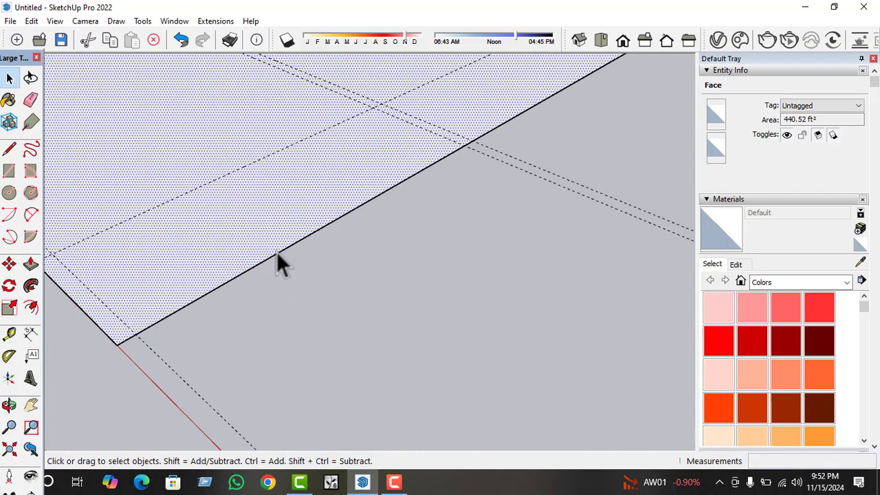
{"action": "scroll", "coordinate": [277, 252], "scroll_direction": "up", "scroll_amount": 2}
{"action": "scroll", "coordinate": [294, 246], "scroll_direction": "down", "scroll_amount": 4}
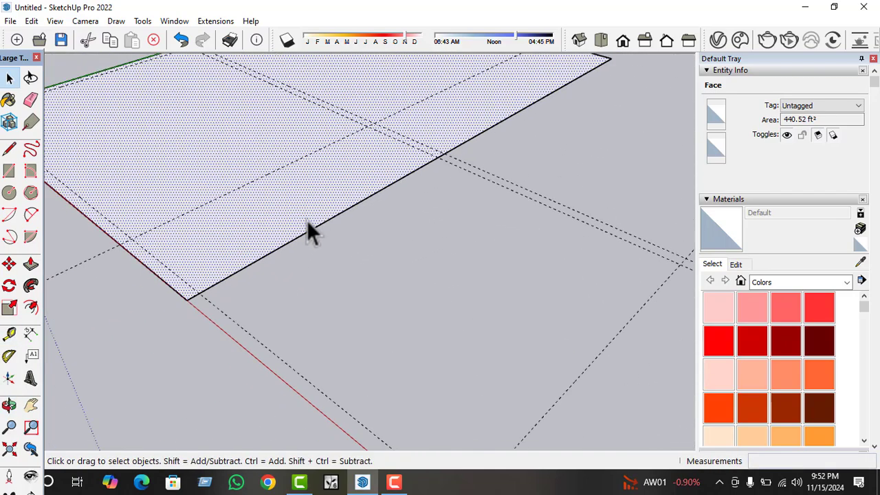
{"action": "scroll", "coordinate": [308, 224], "scroll_direction": "down", "scroll_amount": 2}
{"action": "left_click", "coordinate": [9, 171]}
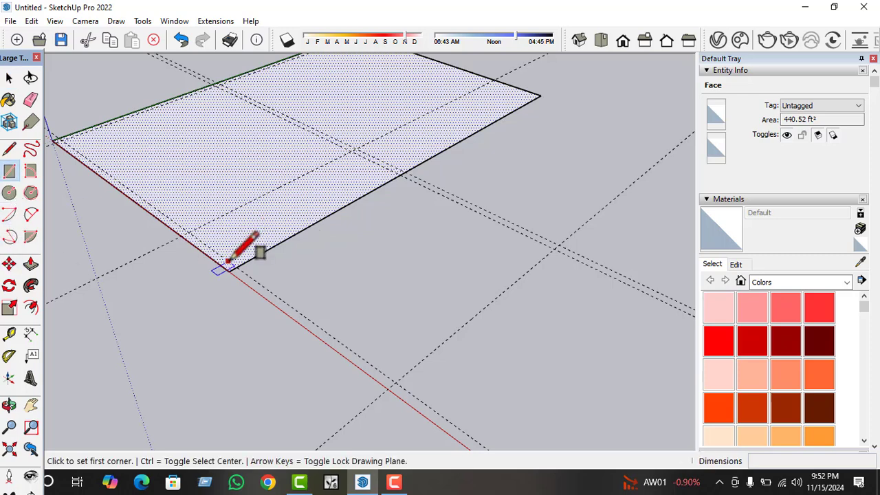
{"action": "key", "text": "space"}
Scale the whole rectangle along the red axis by about 1.54 so its far edge meets the outermost 13' guide.
{"action": "double_click", "coordinate": [255, 252]}
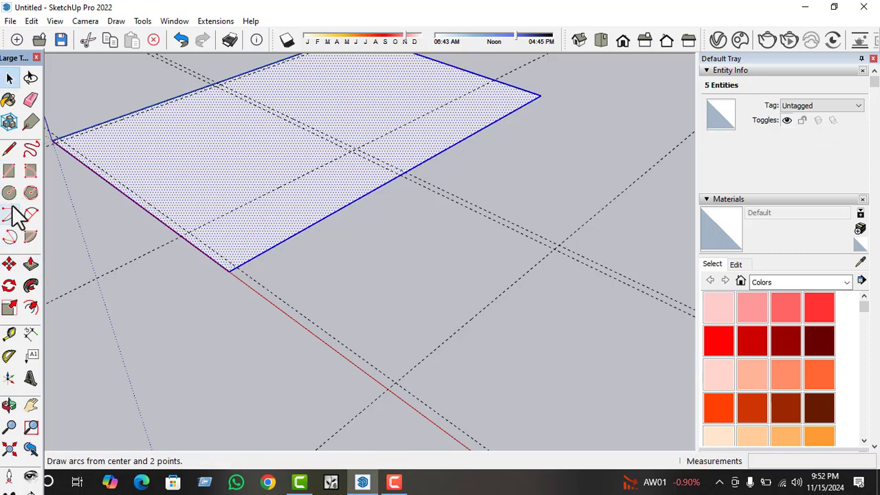
{"action": "left_click", "coordinate": [8, 308]}
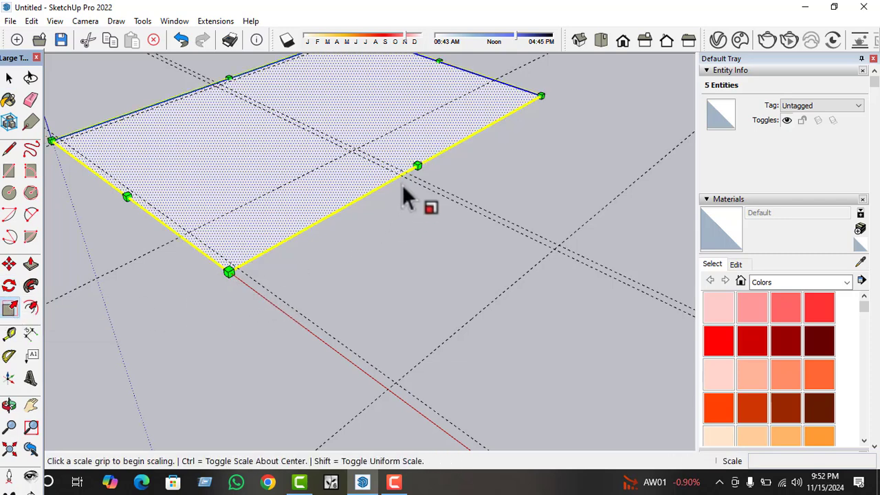
{"action": "left_click", "coordinate": [415, 165]}
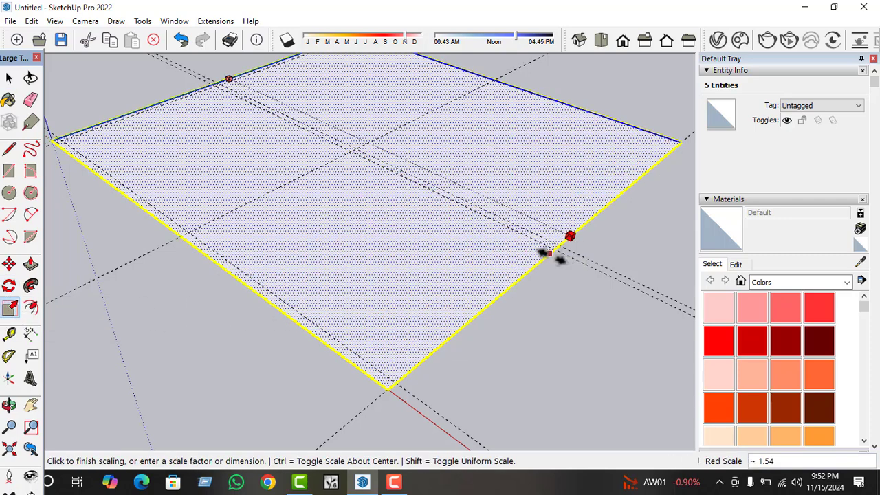
{"action": "left_click", "coordinate": [550, 253]}
{"action": "key", "text": "space"}
Place a guide 2.5" to each side of the first 13' guide running through the middle of the rectangle.
{"action": "scroll", "coordinate": [225, 397], "scroll_direction": "down", "scroll_amount": 2}
{"action": "middle_click_drag", "start_coordinate": [225, 398], "coordinate": [481, 383]}
{"action": "scroll", "coordinate": [388, 396], "scroll_direction": "down", "scroll_amount": 1}
{"action": "middle_click_drag", "start_coordinate": [358, 308], "coordinate": [419, 407]}
{"action": "left_click", "coordinate": [372, 286]}
{"action": "middle_click_drag", "start_coordinate": [372, 286], "coordinate": [266, 325]}
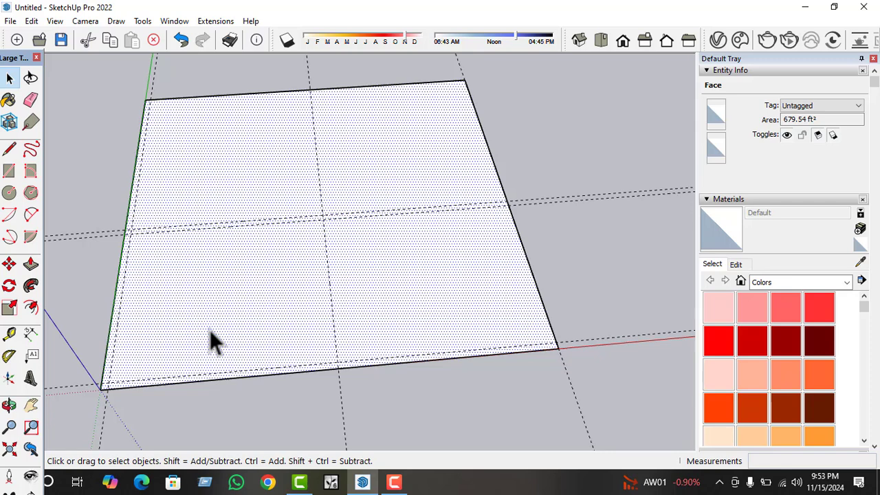
{"action": "left_click", "coordinate": [10, 334]}
{"action": "scroll", "coordinate": [471, 281], "scroll_direction": "up", "scroll_amount": 4}
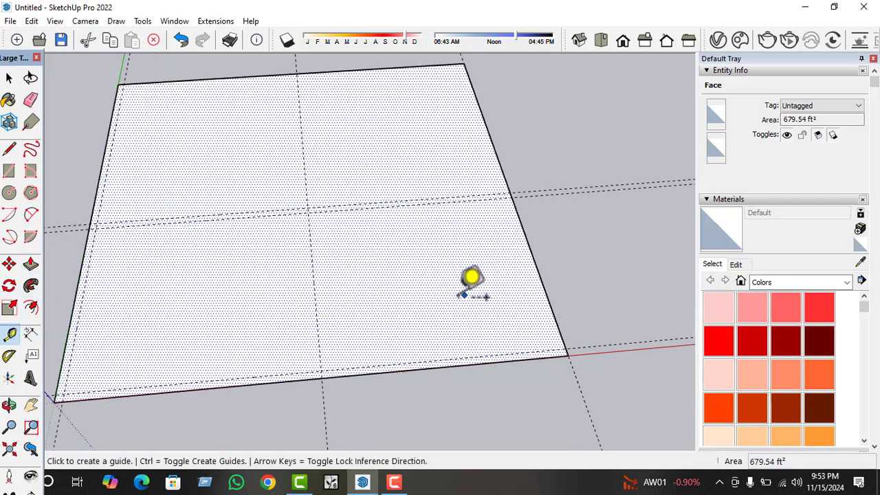
{"action": "left_click", "coordinate": [289, 300]}
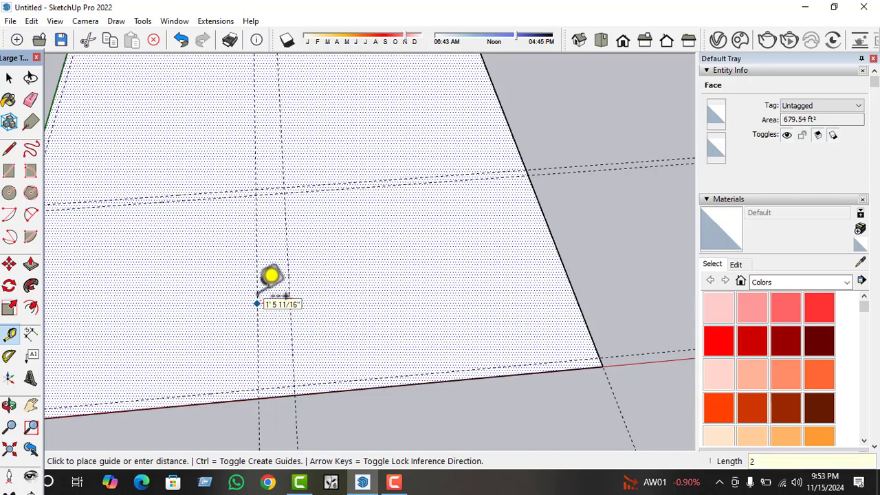
{"action": "key", "text": "Return"}
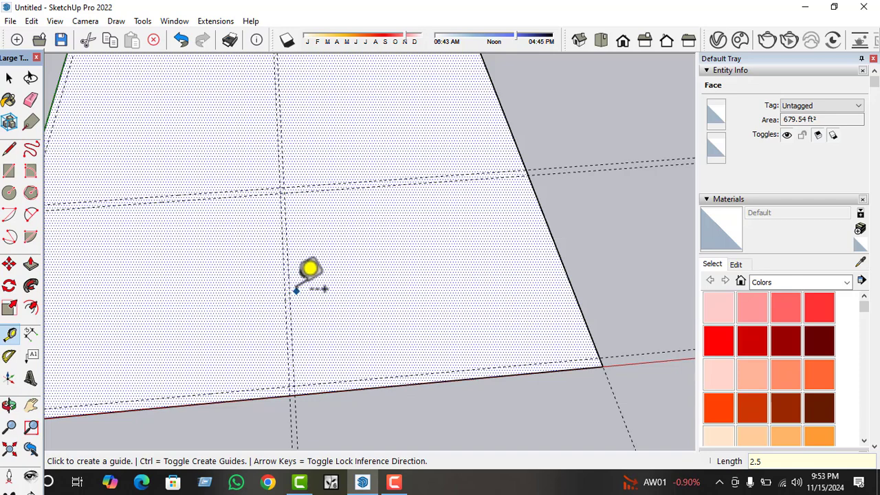
{"action": "left_click", "coordinate": [289, 291]}
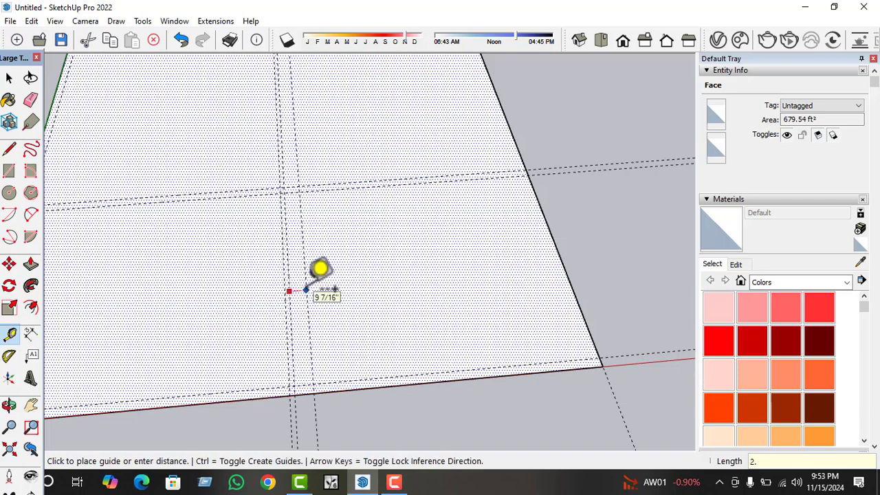
{"action": "key", "text": "Return"}
{"action": "key", "text": "space"}
Delete the centre one of the three closely spaced guides parallel to the green axis.
{"action": "scroll", "coordinate": [290, 337], "scroll_direction": "up", "scroll_amount": 3}
{"action": "scroll", "coordinate": [295, 285], "scroll_direction": "down", "scroll_amount": 1}
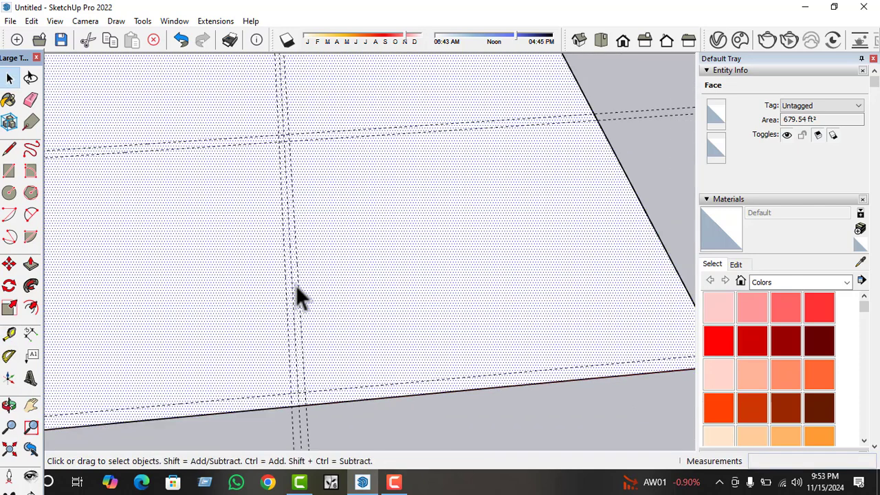
{"action": "scroll", "coordinate": [300, 426], "scroll_direction": "up", "scroll_amount": 1}
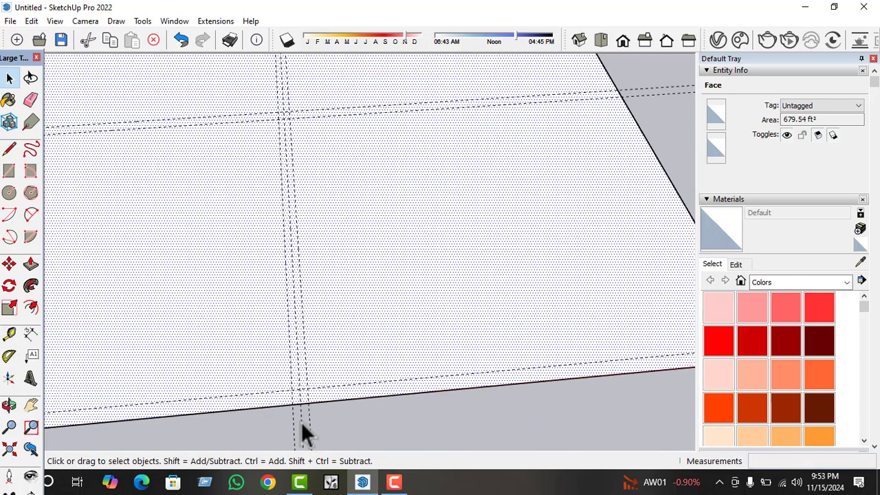
{"action": "scroll", "coordinate": [301, 421], "scroll_direction": "down", "scroll_amount": 1}
{"action": "left_click", "coordinate": [301, 422]}
{"action": "scroll", "coordinate": [327, 350], "scroll_direction": "down", "scroll_amount": 3}
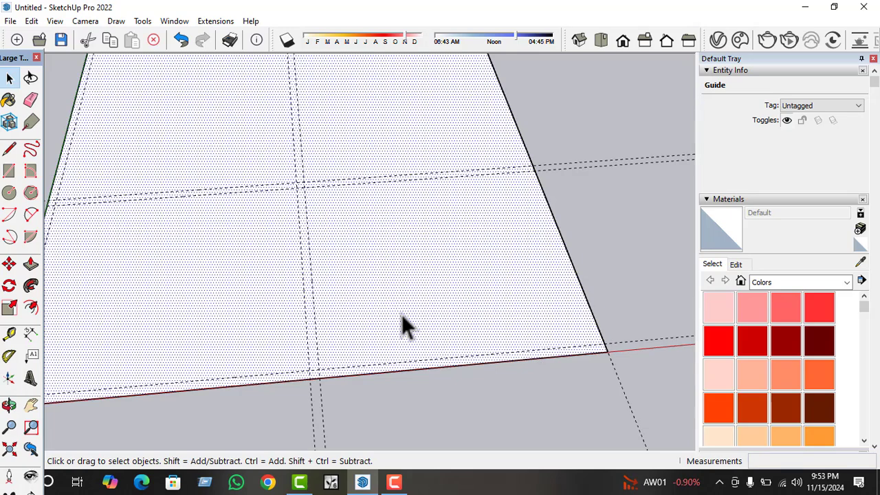
Draw a 26' 5" line across the rectangle along the mid-rectangle guide farther from the red axis, from the green-axis edge to the opposite edge.
{"action": "scroll", "coordinate": [412, 312], "scroll_direction": "down", "scroll_amount": 2}
{"action": "left_click", "coordinate": [428, 309]}
{"action": "left_click", "coordinate": [9, 149]}
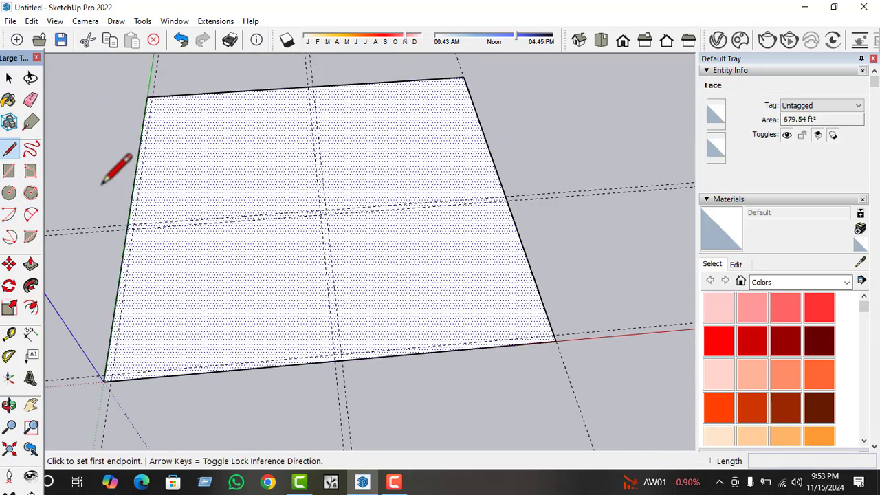
{"action": "left_click", "coordinate": [129, 225]}
{"action": "key", "text": "Escape"}
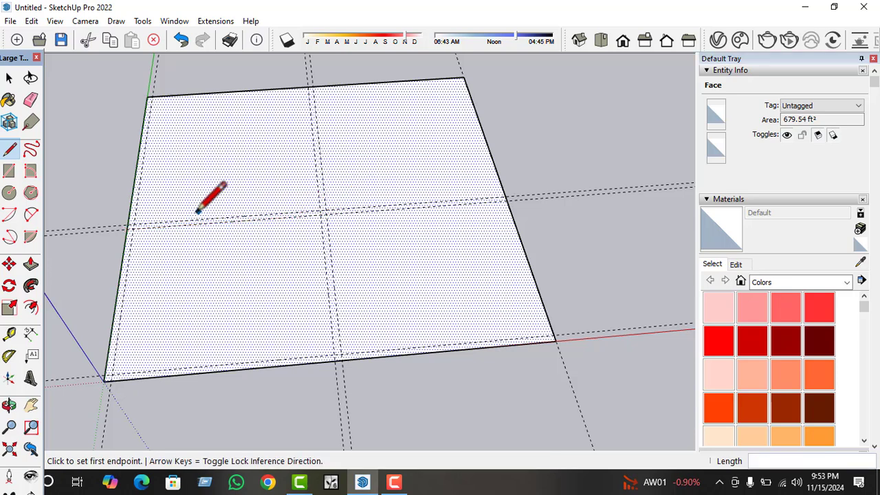
{"action": "left_click", "coordinate": [128, 223]}
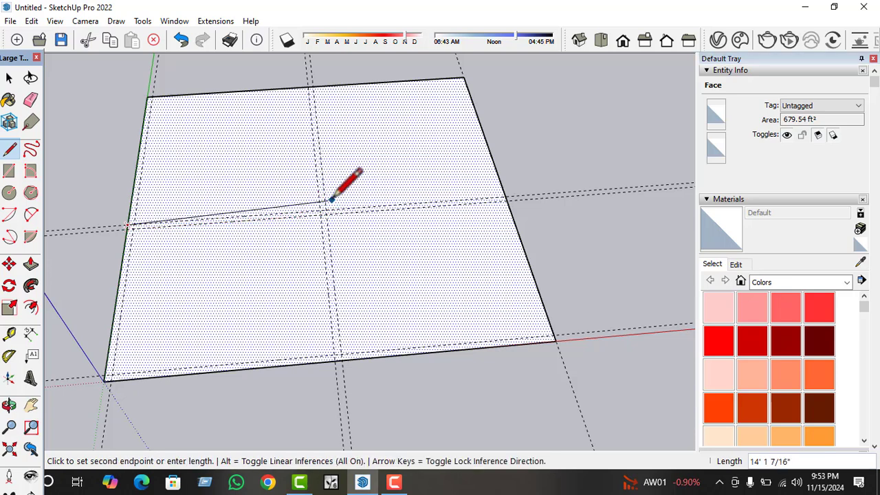
{"action": "left_click", "coordinate": [506, 197]}
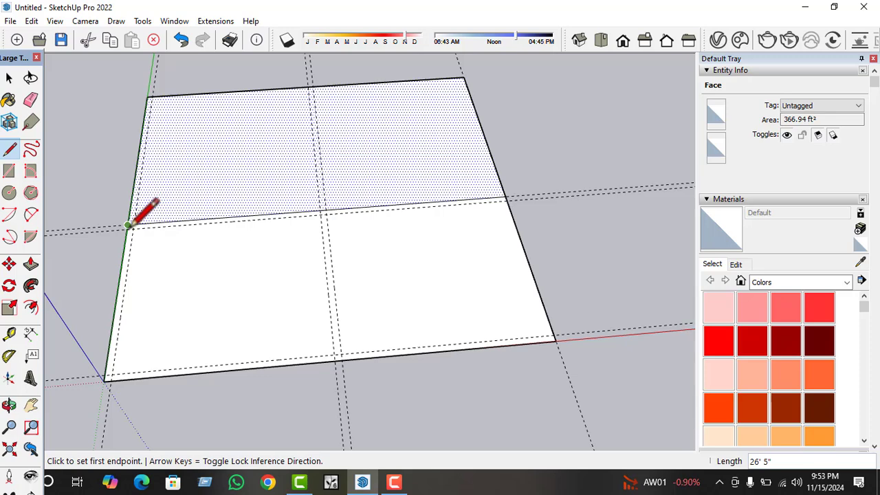
Draw a 26' 5" line across the rectangle along the mid-rectangle guide nearer the red axis, from the green-axis edge to the opposite edge.
{"action": "scroll", "coordinate": [128, 227], "scroll_direction": "up", "scroll_amount": 3}
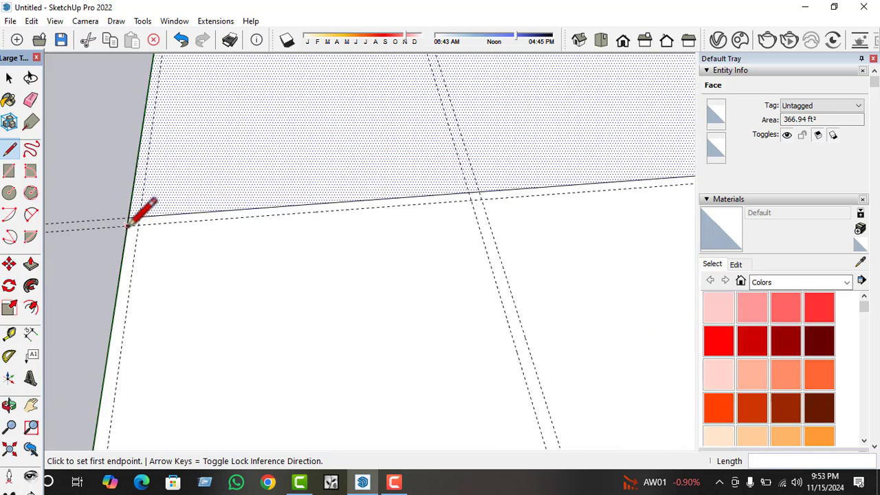
{"action": "left_click", "coordinate": [128, 224]}
{"action": "scroll", "coordinate": [103, 213], "scroll_direction": "down", "scroll_amount": 5}
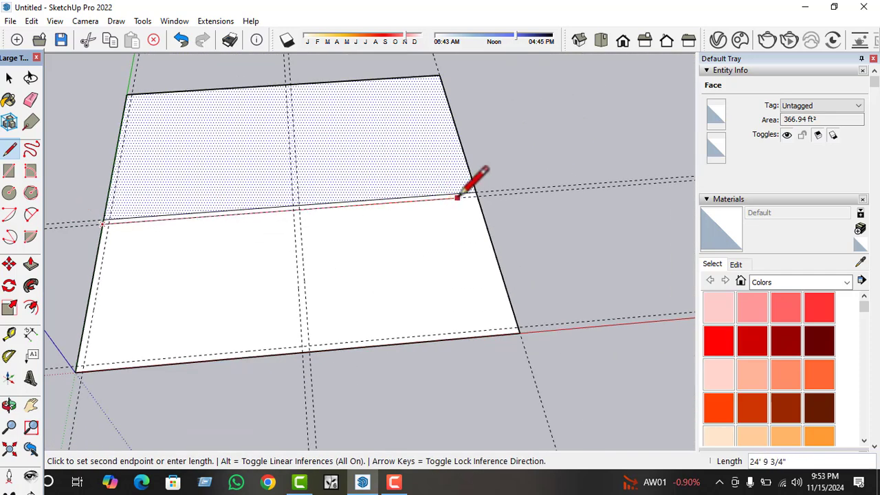
{"action": "left_click", "coordinate": [478, 196]}
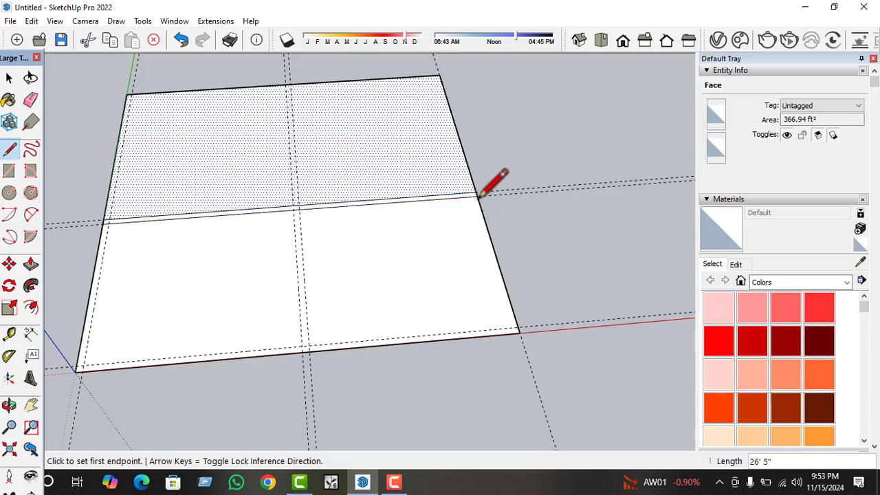
{"action": "scroll", "coordinate": [299, 211], "scroll_direction": "up", "scroll_amount": 4}
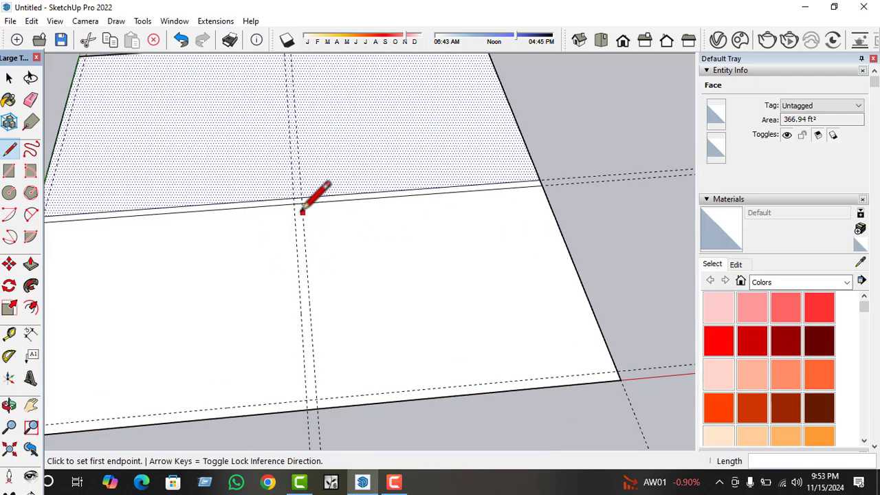
{"action": "left_click", "coordinate": [301, 202]}
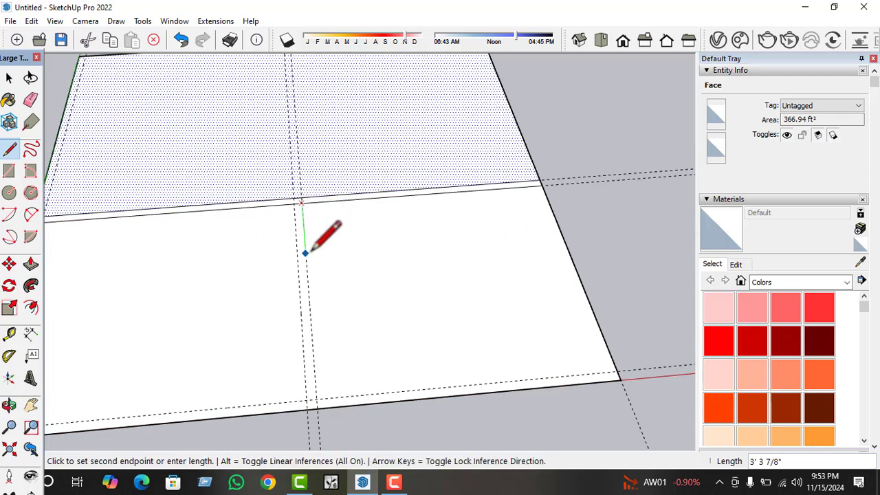
{"action": "left_click", "coordinate": [316, 399]}
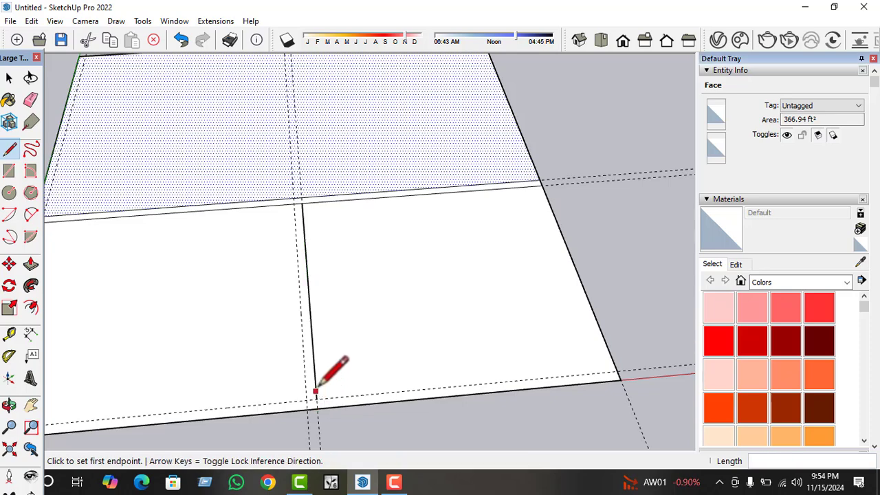
{"action": "key", "text": "space"}
{"action": "left_click", "coordinate": [378, 285]}
{"action": "scroll", "coordinate": [393, 251], "scroll_direction": "down", "scroll_amount": 2}
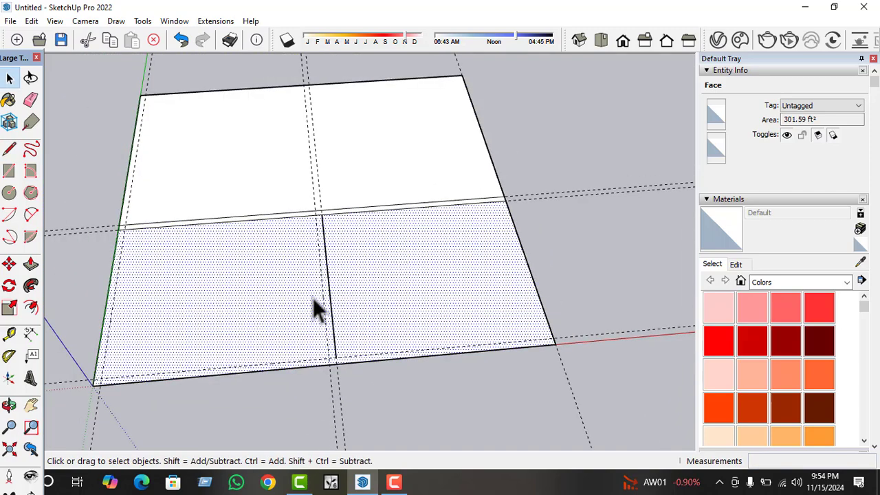
{"action": "key", "text": "ctrl+z"}
Draw two 11' dividing-wall lines along the paired guides parallel to the green axis, between the middle wall and the guide beside the red axis.
{"action": "left_click", "coordinate": [8, 149]}
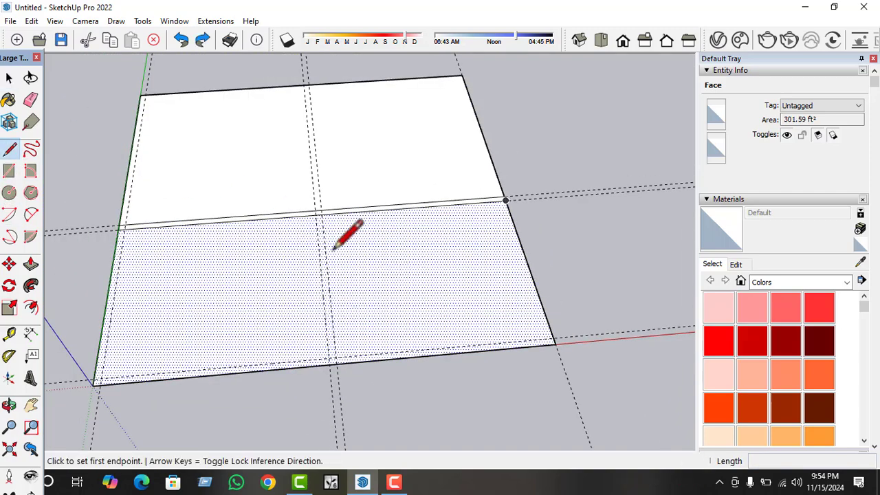
{"action": "scroll", "coordinate": [328, 242], "scroll_direction": "up", "scroll_amount": 5}
{"action": "left_click", "coordinate": [326, 184]}
{"action": "scroll", "coordinate": [330, 172], "scroll_direction": "down", "scroll_amount": 2}
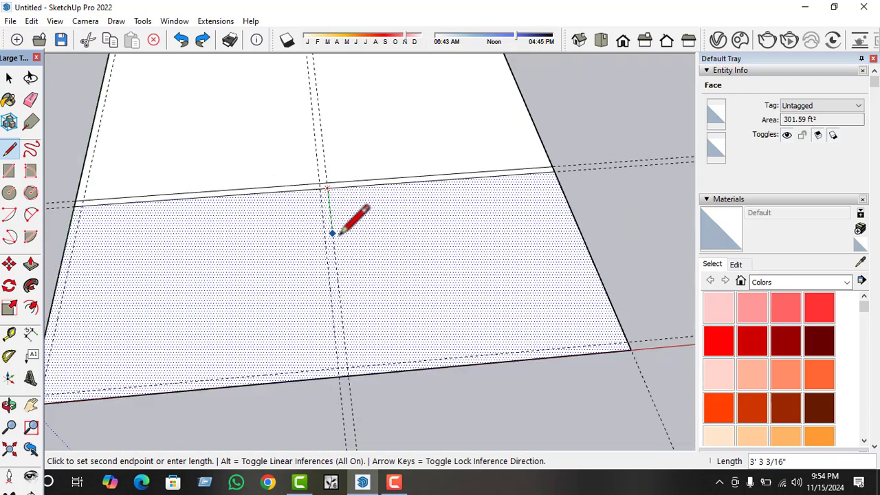
{"action": "left_click", "coordinate": [347, 365]}
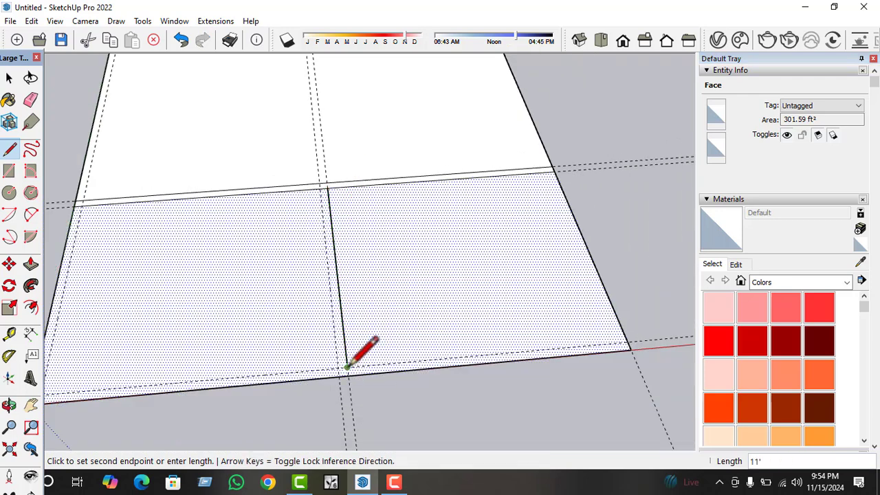
{"action": "left_click", "coordinate": [337, 366]}
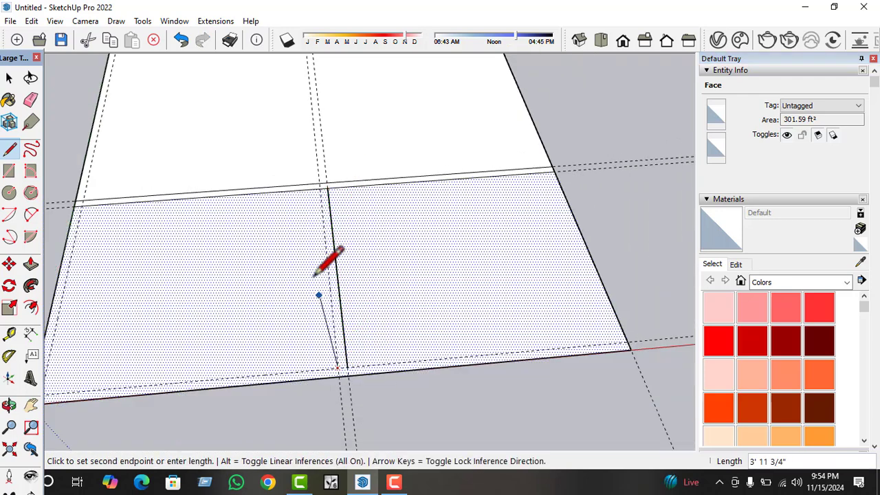
{"action": "left_click", "coordinate": [319, 187]}
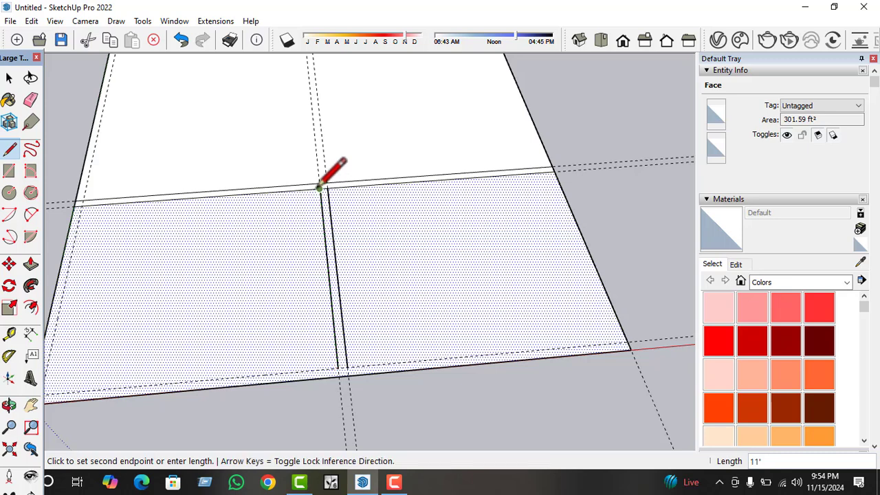
Draw 13' 7 1/2" and 12' 9 1/2" lines along the guide beside the red axis, from the dividing wall's farther line to the two outer edges.
{"action": "left_click", "coordinate": [343, 368]}
{"action": "scroll", "coordinate": [309, 371], "scroll_direction": "down", "scroll_amount": 1}
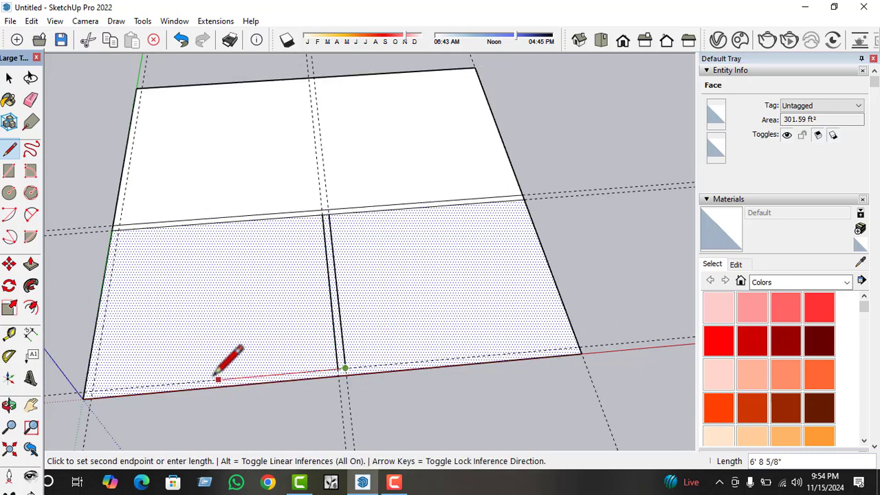
{"action": "left_click", "coordinate": [84, 394]}
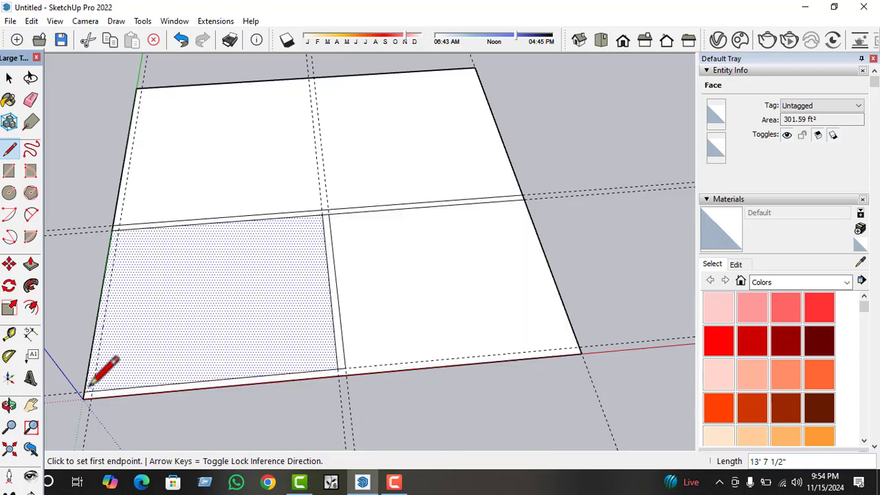
{"action": "left_click", "coordinate": [345, 367]}
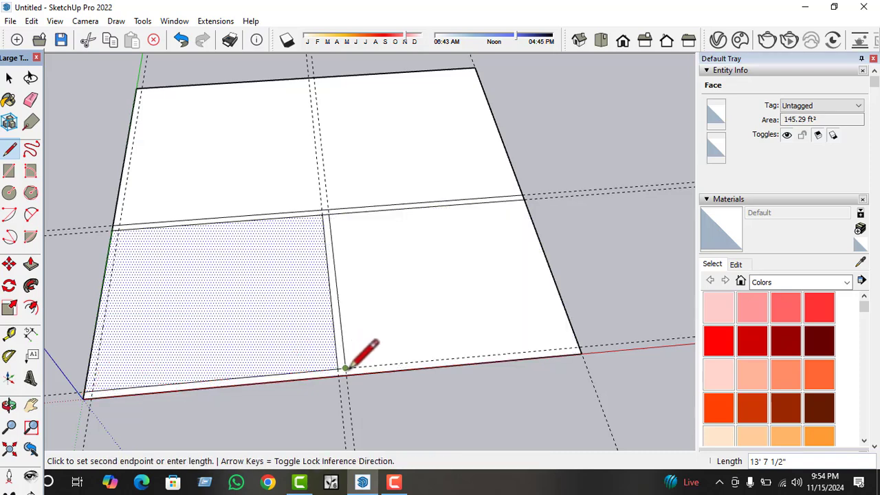
{"action": "left_click", "coordinate": [579, 348]}
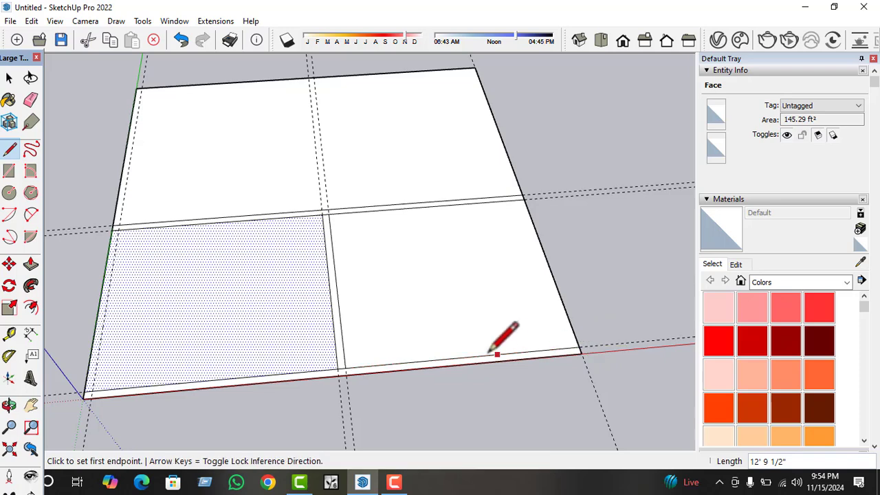
Delete the 5" edge separating the dividing wall from the wall strip along the red axis.
{"action": "key", "text": "space"}
{"action": "scroll", "coordinate": [404, 348], "scroll_direction": "up", "scroll_amount": 2}
{"action": "left_click", "coordinate": [405, 348]}
{"action": "scroll", "coordinate": [316, 364], "scroll_direction": "up", "scroll_amount": 4}
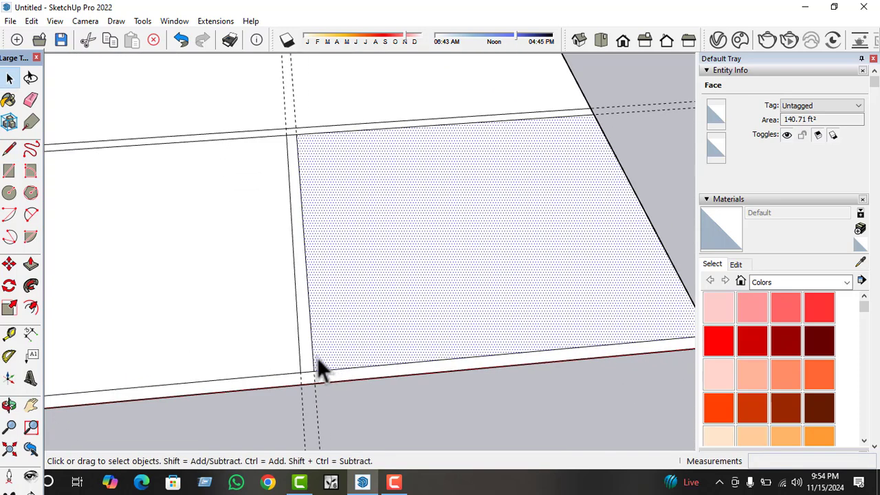
{"action": "left_click", "coordinate": [320, 371]}
{"action": "scroll", "coordinate": [327, 358], "scroll_direction": "down", "scroll_amount": 2}
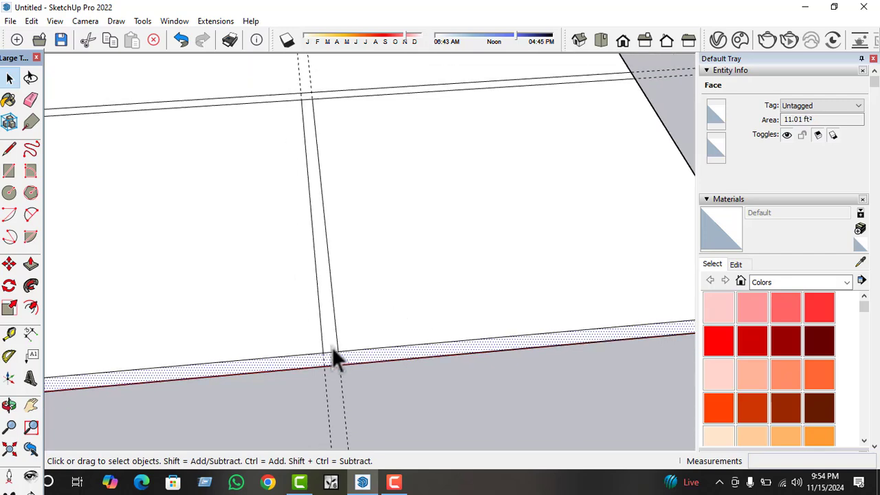
{"action": "scroll", "coordinate": [333, 352], "scroll_direction": "up", "scroll_amount": 3}
{"action": "left_click", "coordinate": [333, 357]}
{"action": "scroll", "coordinate": [351, 357], "scroll_direction": "down", "scroll_amount": 2}
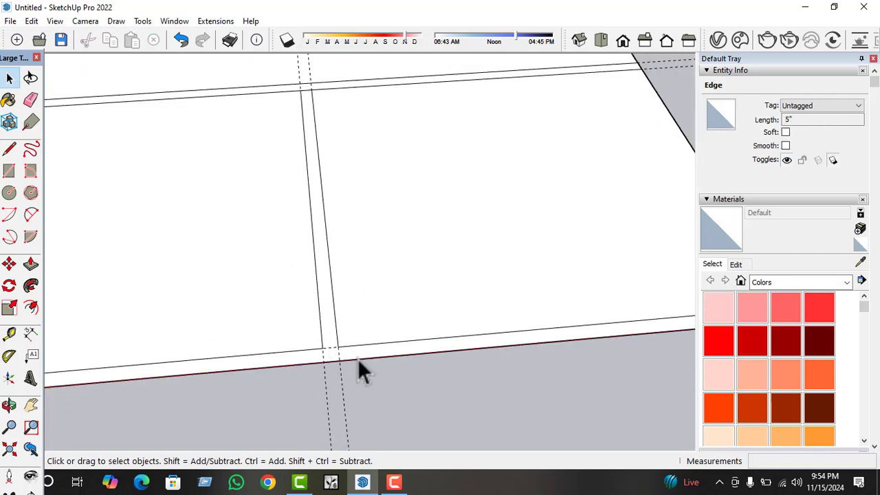
Delete the guides along the dividing wall, along the middle wall and just inside the green-axis edge.
{"action": "left_click_drag", "start_coordinate": [371, 395], "coordinate": [313, 440]}
{"action": "scroll", "coordinate": [322, 379], "scroll_direction": "up", "scroll_amount": 3}
{"action": "scroll", "coordinate": [322, 378], "scroll_direction": "down", "scroll_amount": 1}
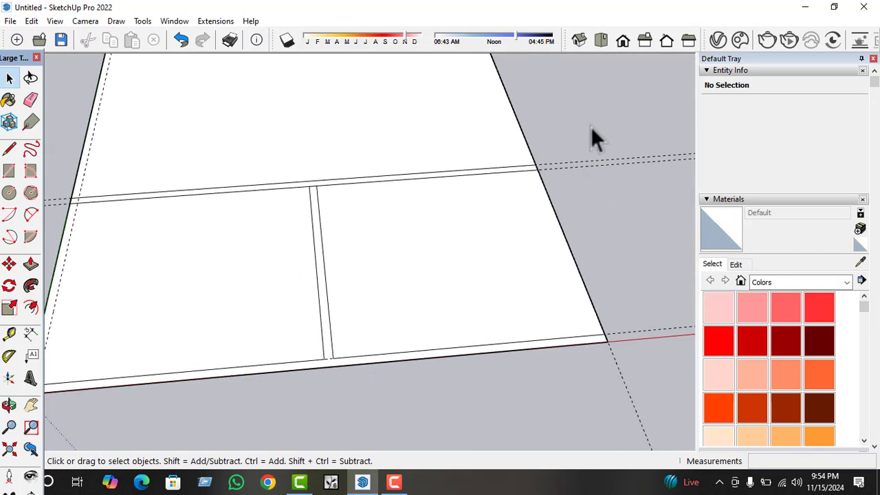
{"action": "scroll", "coordinate": [569, 185], "scroll_direction": "down", "scroll_amount": 1}
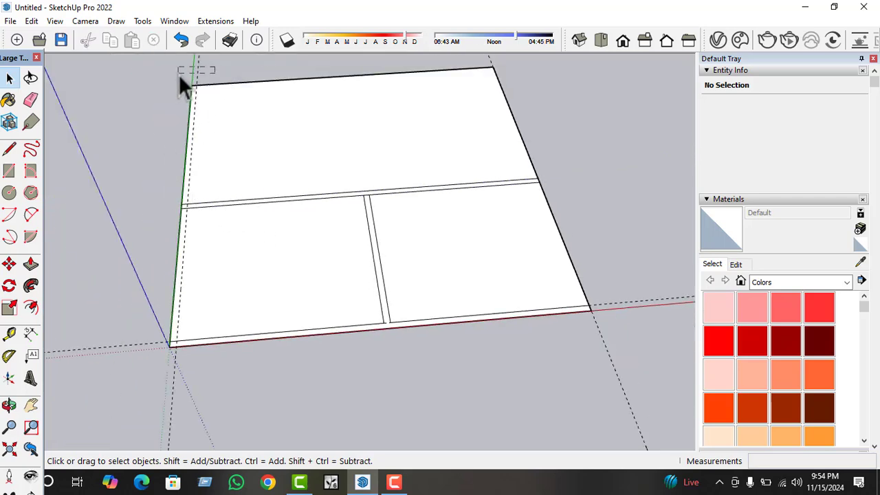
Delete the large face beyond the middle wall together with its three outer edges and the guide along the edge opposite the green axis.
{"action": "left_click", "coordinate": [247, 172]}
{"action": "scroll", "coordinate": [310, 220], "scroll_direction": "down", "scroll_amount": 1}
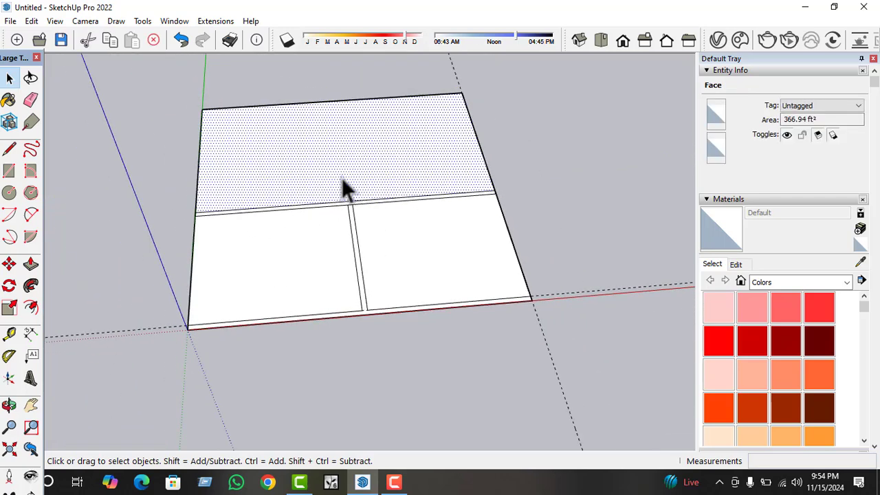
{"action": "scroll", "coordinate": [337, 187], "scroll_direction": "up", "scroll_amount": 1}
{"action": "scroll", "coordinate": [307, 205], "scroll_direction": "down", "scroll_amount": 1}
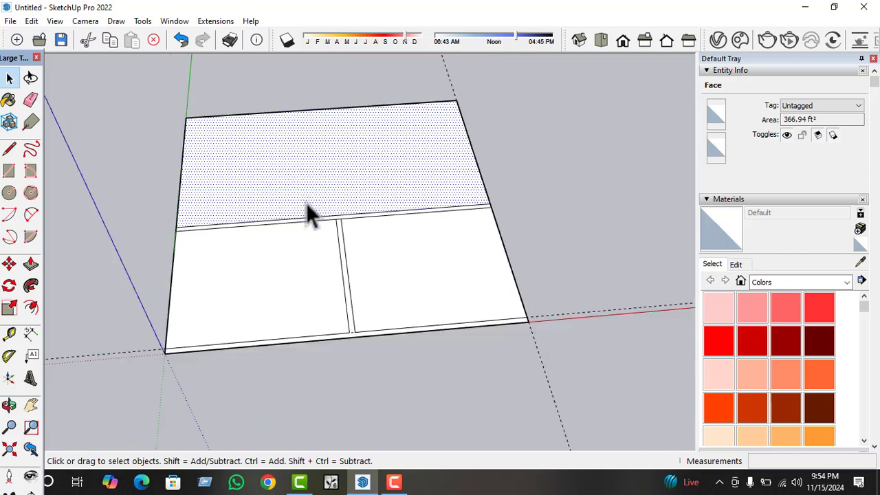
{"action": "left_click_drag", "start_coordinate": [499, 77], "coordinate": [365, 136]}
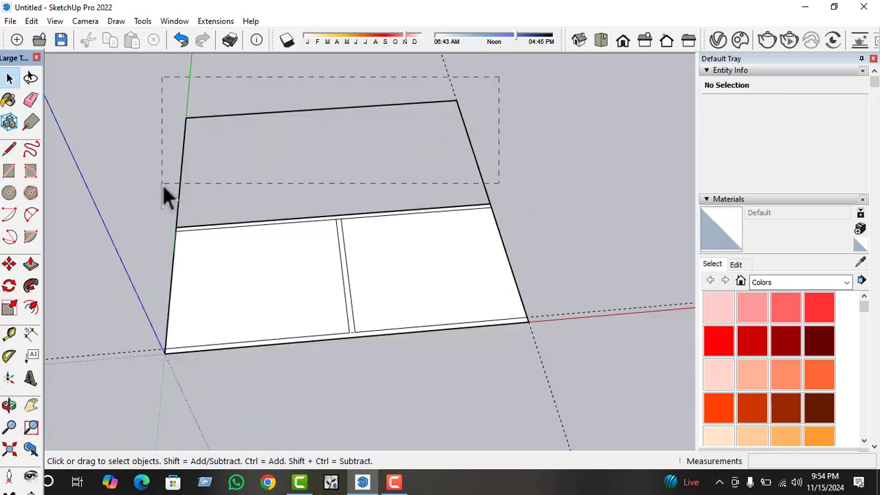
{"action": "left_click_drag", "start_coordinate": [163, 184], "coordinate": [162, 183]}
{"action": "key", "text": "Delete"}
Place a guide 5" inside the outer edge opposite the green axis.
{"action": "scroll", "coordinate": [199, 192], "scroll_direction": "down", "scroll_amount": 1}
{"action": "middle_click_drag", "start_coordinate": [292, 216], "coordinate": [433, 237]}
{"action": "scroll", "coordinate": [433, 266], "scroll_direction": "down", "scroll_amount": 1}
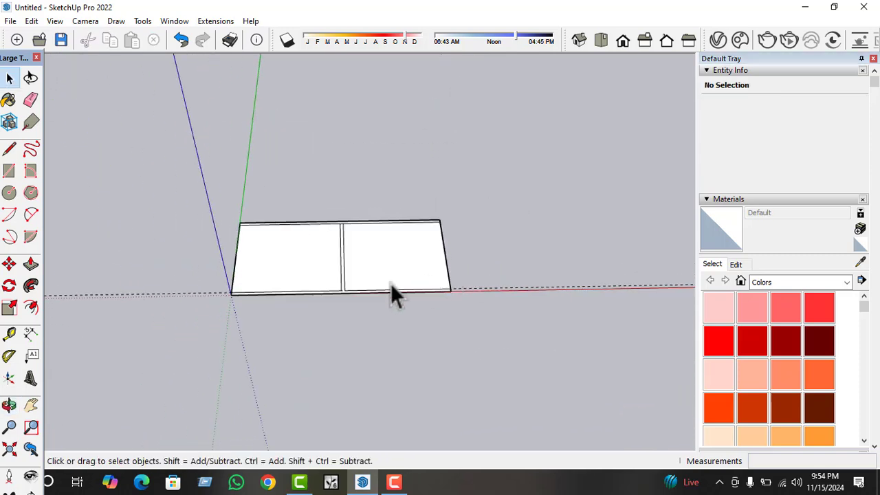
{"action": "scroll", "coordinate": [297, 311], "scroll_direction": "up", "scroll_amount": 1}
{"action": "scroll", "coordinate": [492, 275], "scroll_direction": "up", "scroll_amount": 2}
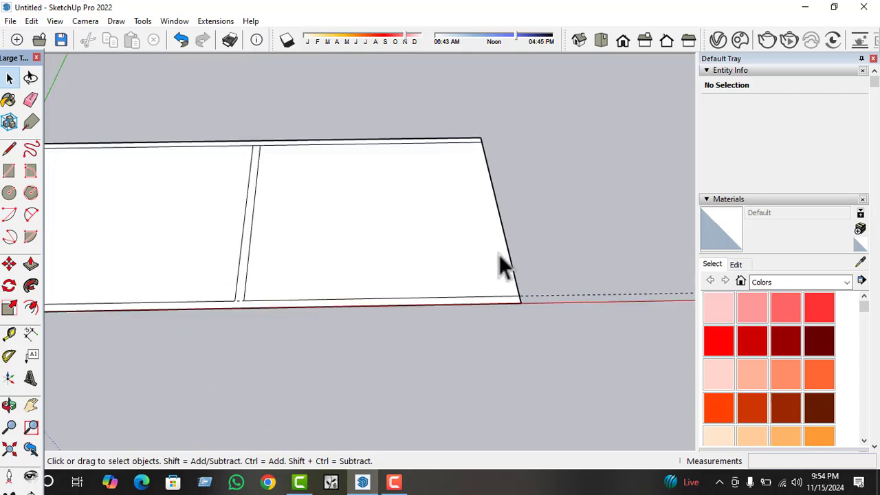
{"action": "left_click", "coordinate": [475, 255]}
{"action": "left_click", "coordinate": [10, 333]}
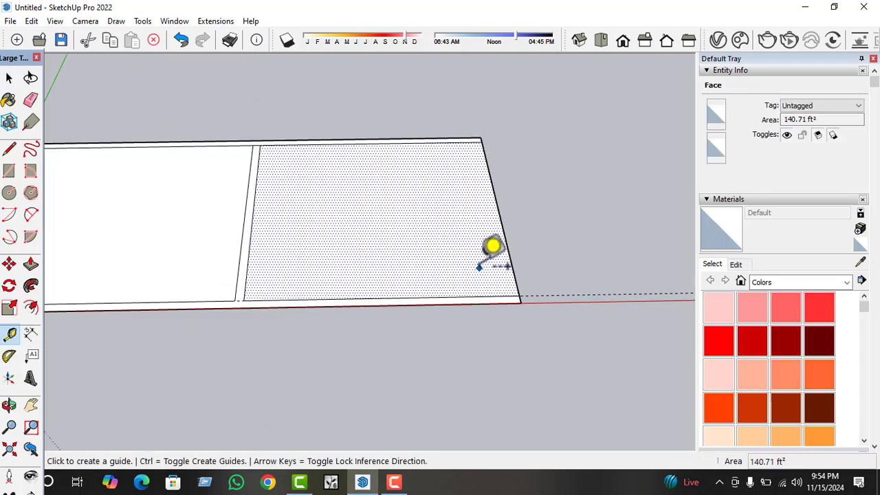
{"action": "scroll", "coordinate": [492, 248], "scroll_direction": "up", "scroll_amount": 1}
{"action": "left_click", "coordinate": [514, 237]}
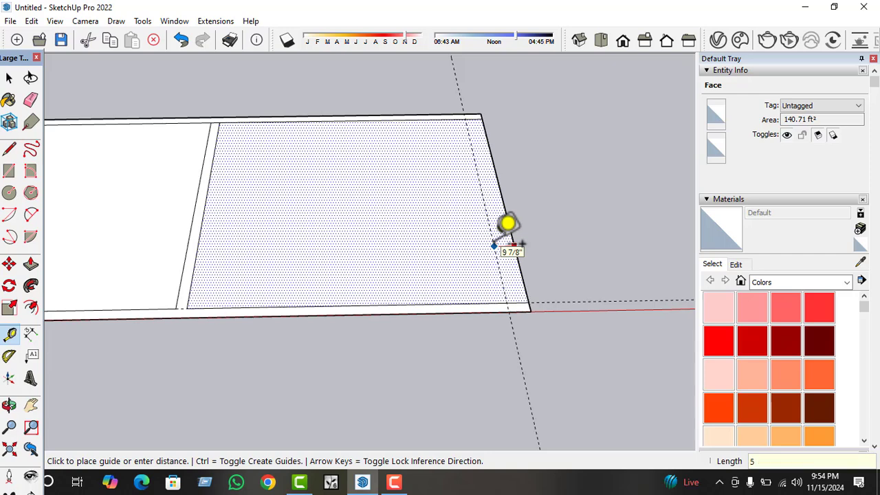
{"action": "key", "text": "Return"}
{"action": "scroll", "coordinate": [296, 352], "scroll_direction": "down", "scroll_amount": 2}
{"action": "key", "text": "space"}
Delete the guide along the red-axis wall's inner line and the guide inside the edge opposite the green axis.
{"action": "scroll", "coordinate": [471, 330], "scroll_direction": "up", "scroll_amount": 2}
{"action": "left_click_drag", "start_coordinate": [549, 275], "coordinate": [501, 340]}
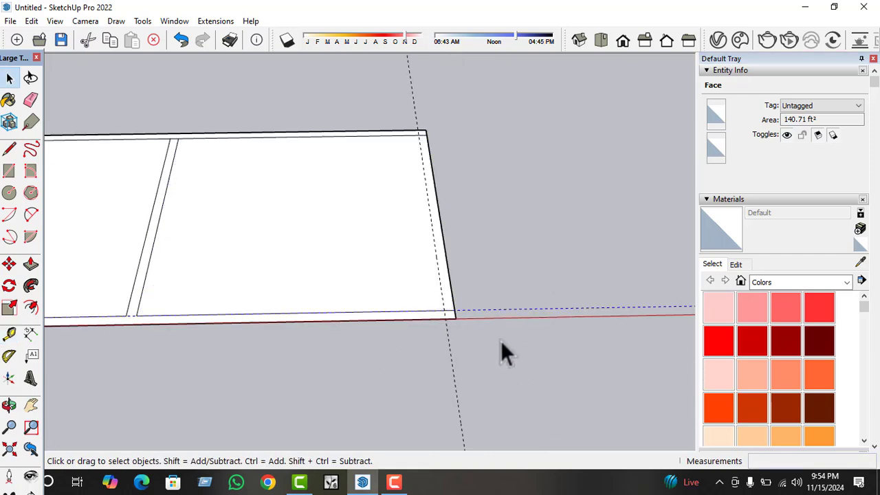
{"action": "left_click", "coordinate": [520, 309]}
{"action": "left_click_drag", "start_coordinate": [449, 94], "coordinate": [389, 110]}
{"action": "key", "text": "Delete"}
{"action": "scroll", "coordinate": [303, 325], "scroll_direction": "down", "scroll_amount": 2}
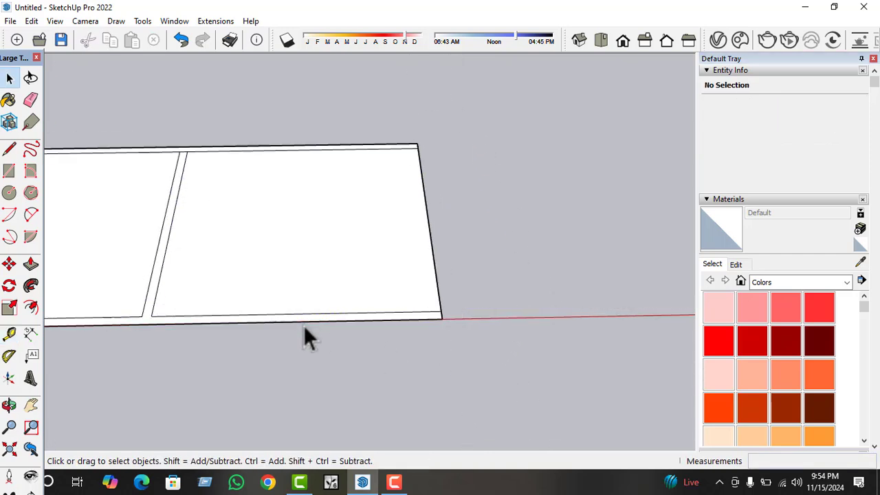
Place a new guide 5" inside the outer edge opposite the green axis for the end wall's thickness.
{"action": "scroll", "coordinate": [413, 313], "scroll_direction": "up", "scroll_amount": 2}
{"action": "left_click", "coordinate": [367, 264]}
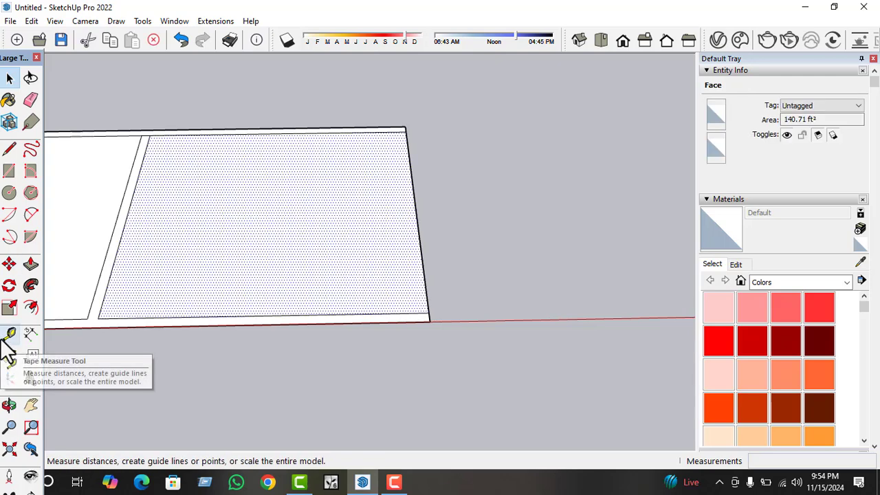
{"action": "left_click", "coordinate": [9, 333]}
{"action": "scroll", "coordinate": [520, 207], "scroll_direction": "up", "scroll_amount": 2}
{"action": "left_click", "coordinate": [371, 236]}
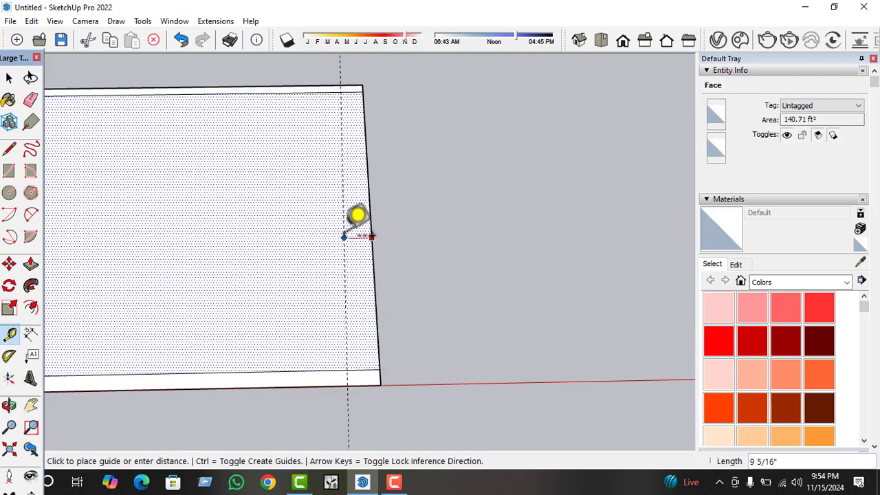
{"action": "key", "text": "Return"}
{"action": "scroll", "coordinate": [365, 235], "scroll_direction": "down", "scroll_amount": 1}
{"action": "key", "text": "space"}
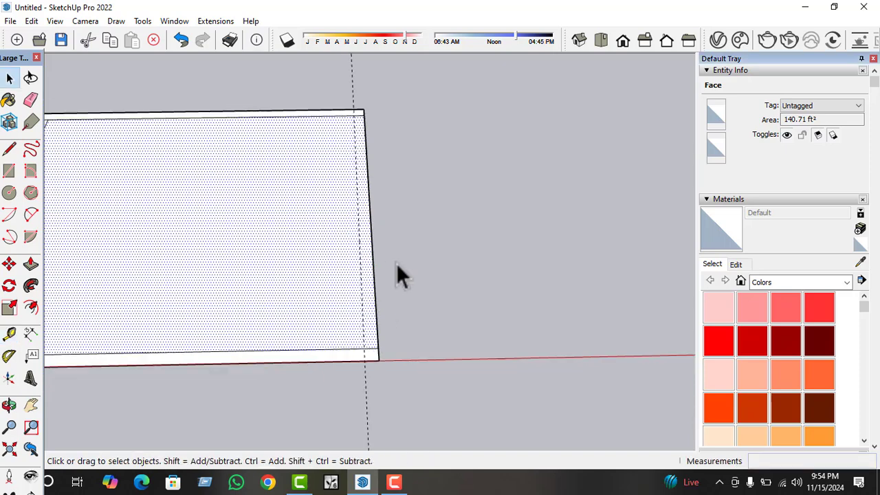
Trace the end wall's inner line along its guide, and delete the guide and the leftover short edges at the corners.
{"action": "left_click", "coordinate": [10, 149]}
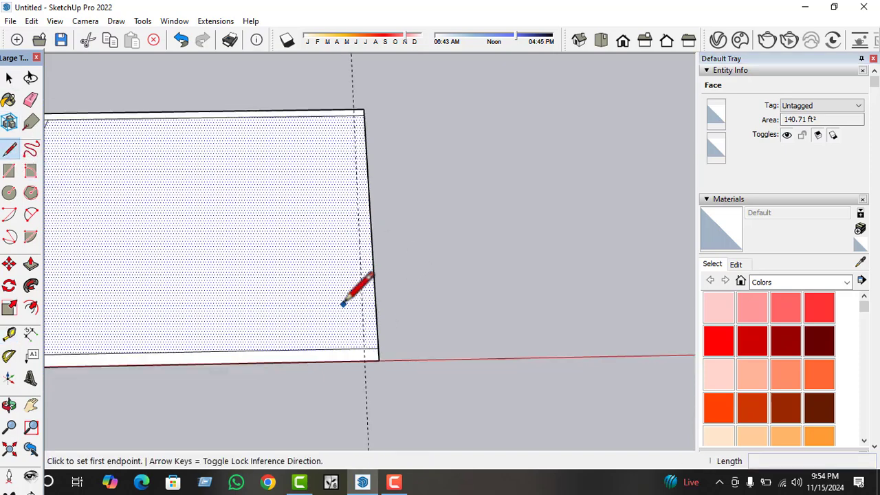
{"action": "left_click", "coordinate": [365, 349]}
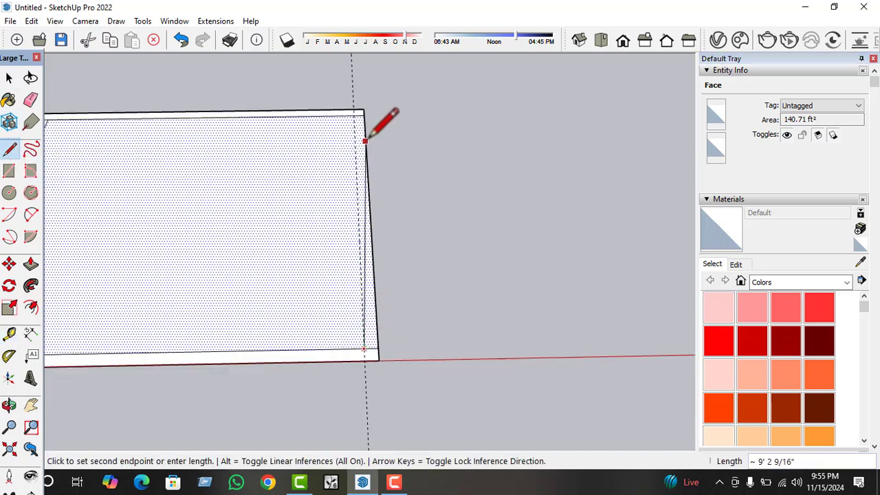
{"action": "left_click", "coordinate": [355, 112]}
{"action": "key", "text": "space"}
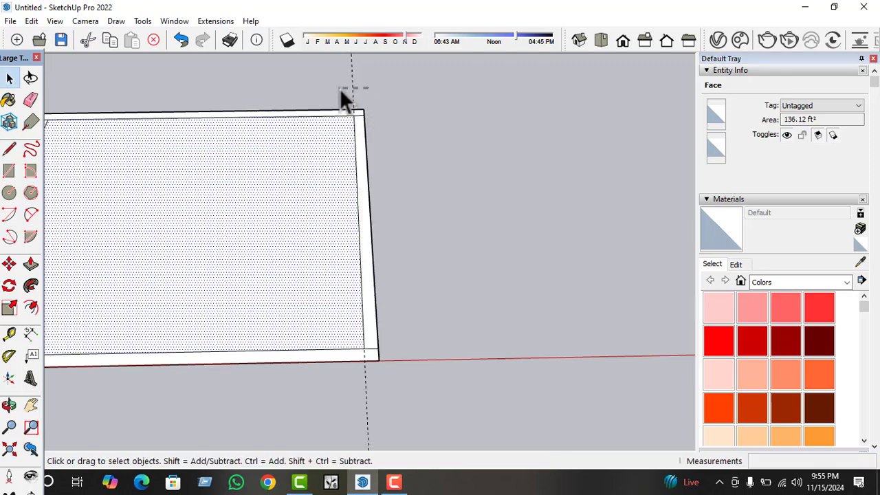
{"action": "left_click", "coordinate": [342, 90]}
{"action": "key", "text": "Delete"}
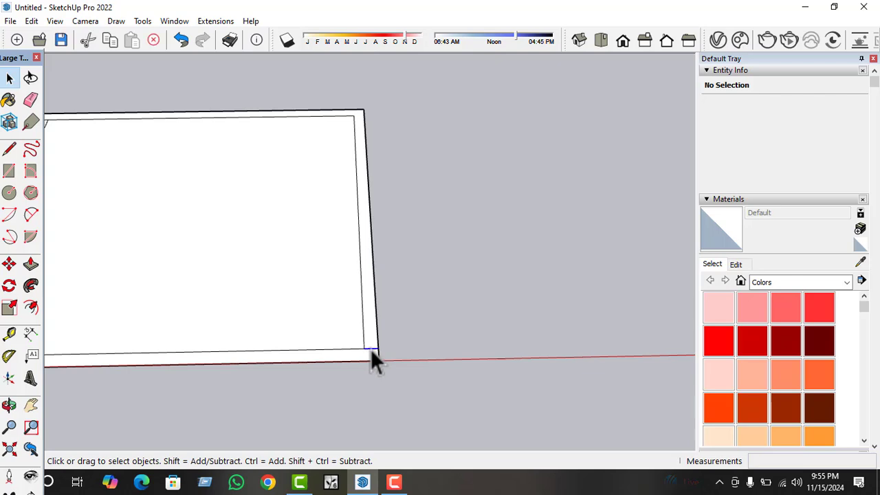
{"action": "scroll", "coordinate": [527, 290], "scroll_direction": "down", "scroll_amount": 5}
{"action": "scroll", "coordinate": [191, 348], "scroll_direction": "up", "scroll_amount": 2}
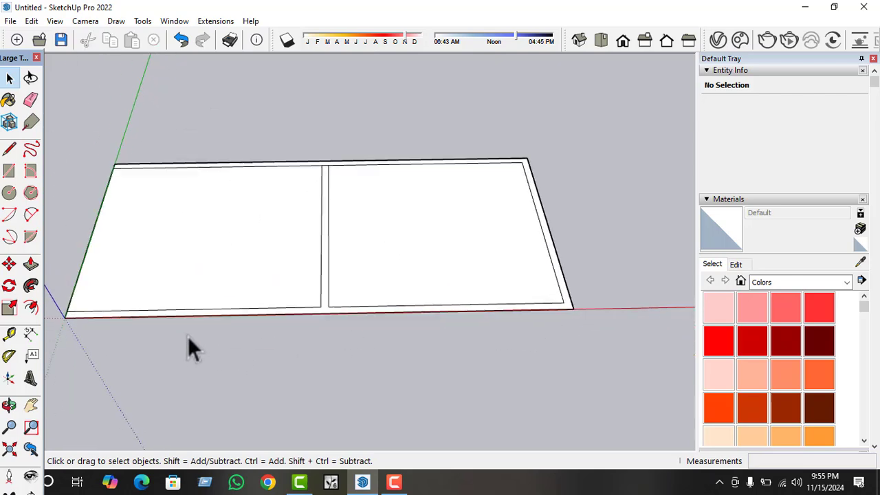
Select a room face and the wall face to check that the walls form one connected face.
{"action": "scroll", "coordinate": [275, 295], "scroll_direction": "up", "scroll_amount": 2}
{"action": "left_click", "coordinate": [275, 296]}
{"action": "left_click", "coordinate": [369, 318]}
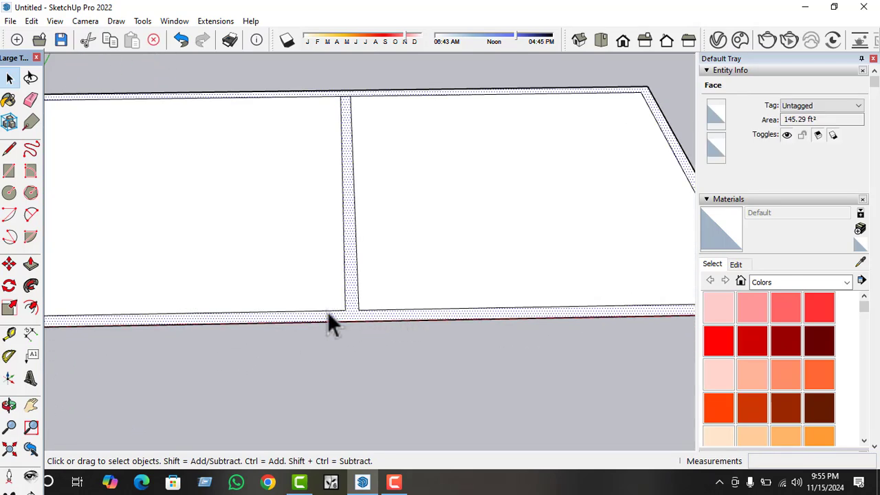
{"action": "scroll", "coordinate": [474, 289], "scroll_direction": "down", "scroll_amount": 3}
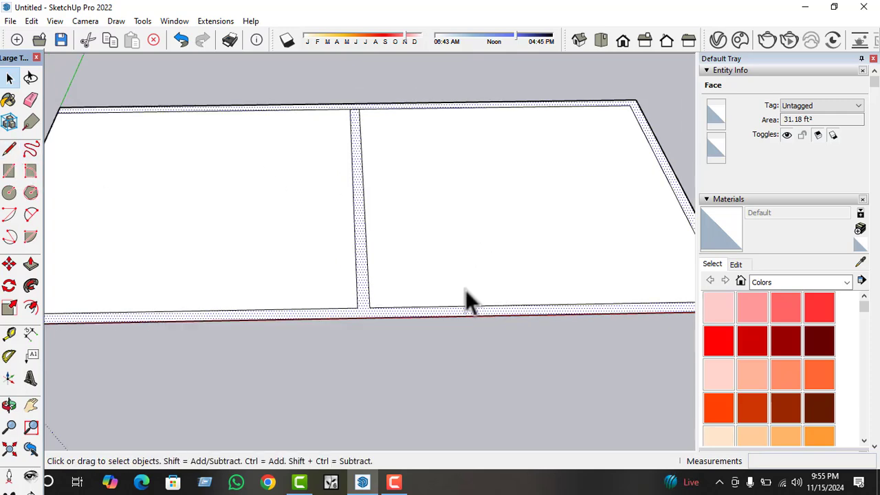
Draw a line across the thickness of the red-axis wall, between the origin and the middle wall.
{"action": "left_click", "coordinate": [16, 153]}
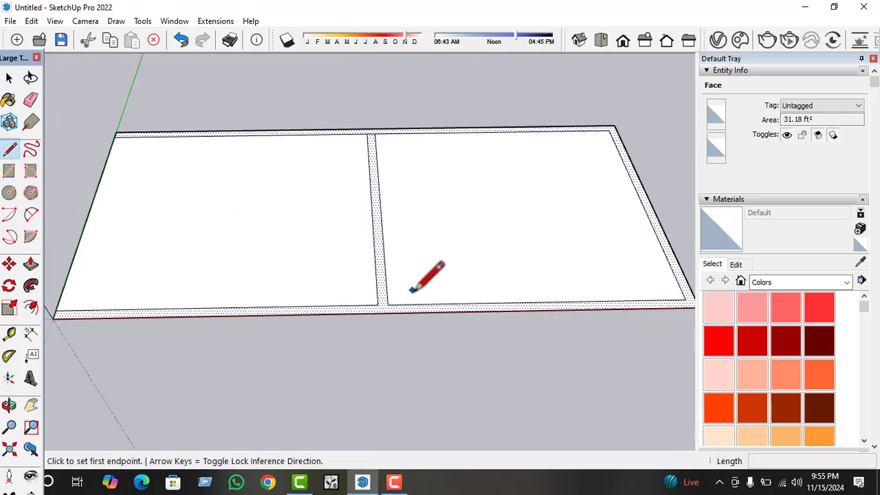
{"action": "scroll", "coordinate": [383, 292], "scroll_direction": "up", "scroll_amount": 3}
{"action": "scroll", "coordinate": [413, 303], "scroll_direction": "down", "scroll_amount": 1}
{"action": "scroll", "coordinate": [442, 301], "scroll_direction": "down", "scroll_amount": 1}
{"action": "scroll", "coordinate": [354, 312], "scroll_direction": "up", "scroll_amount": 2}
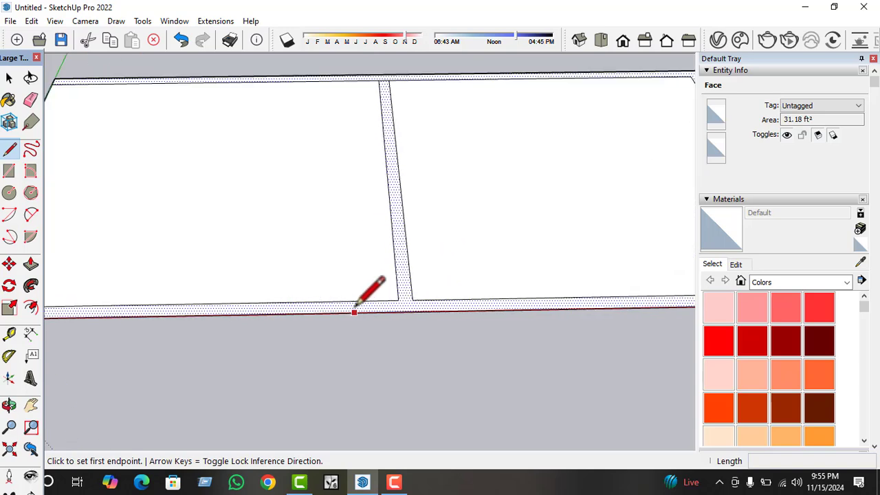
{"action": "scroll", "coordinate": [366, 312], "scroll_direction": "down", "scroll_amount": 1}
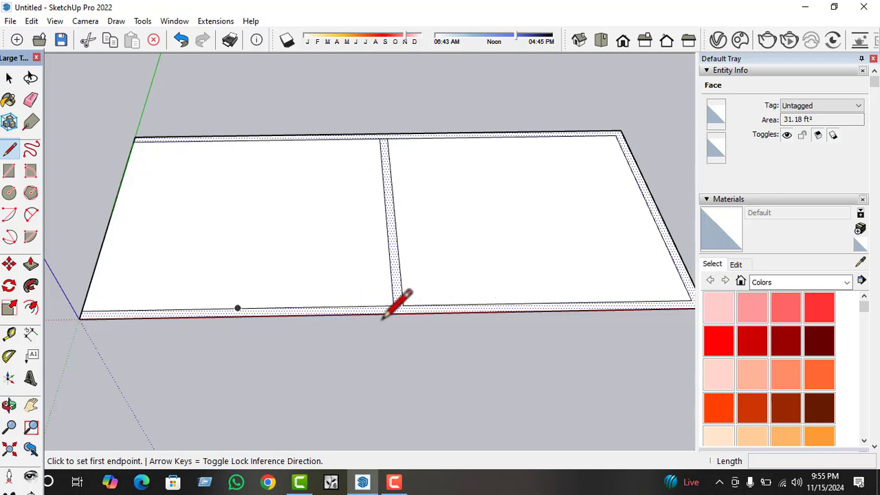
{"action": "scroll", "coordinate": [405, 320], "scroll_direction": "up", "scroll_amount": 1}
{"action": "scroll", "coordinate": [418, 321], "scroll_direction": "down", "scroll_amount": 1}
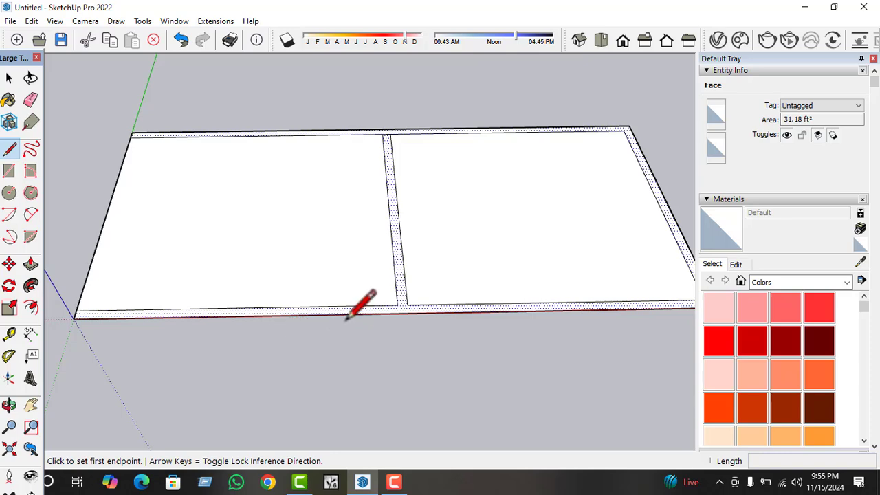
{"action": "scroll", "coordinate": [373, 310], "scroll_direction": "up", "scroll_amount": 3}
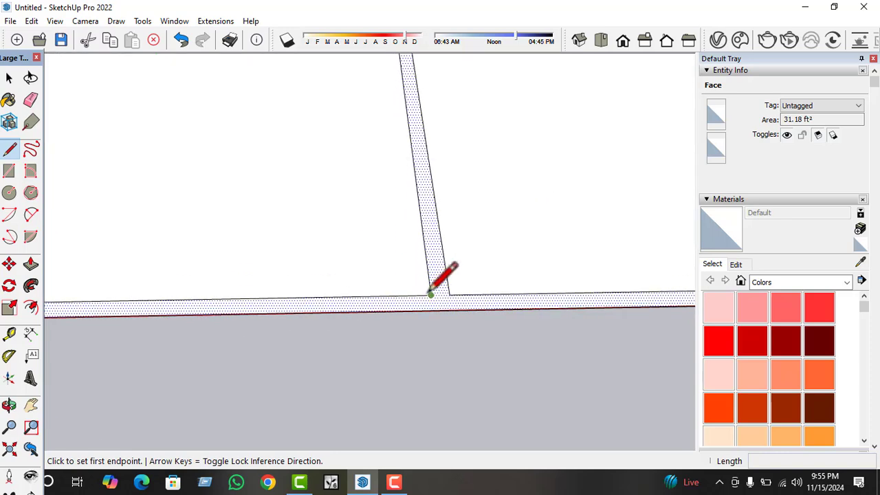
{"action": "scroll", "coordinate": [429, 294], "scroll_direction": "down", "scroll_amount": 1}
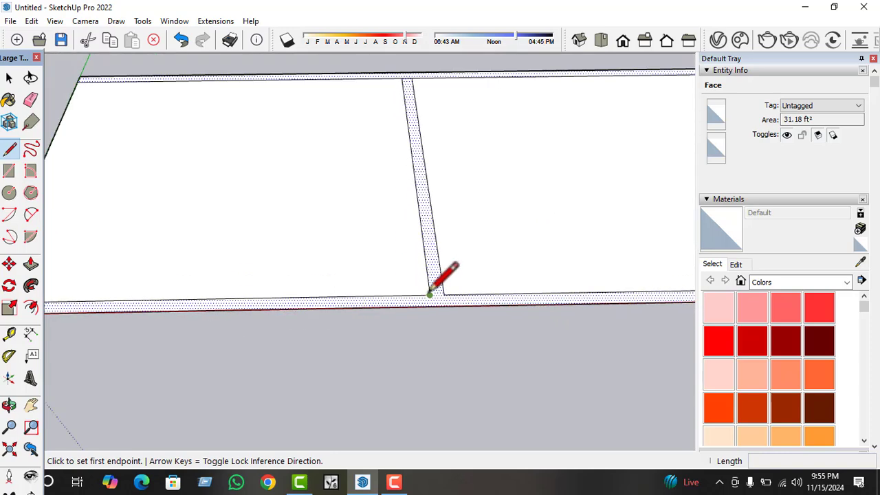
{"action": "scroll", "coordinate": [430, 294], "scroll_direction": "down", "scroll_amount": 1}
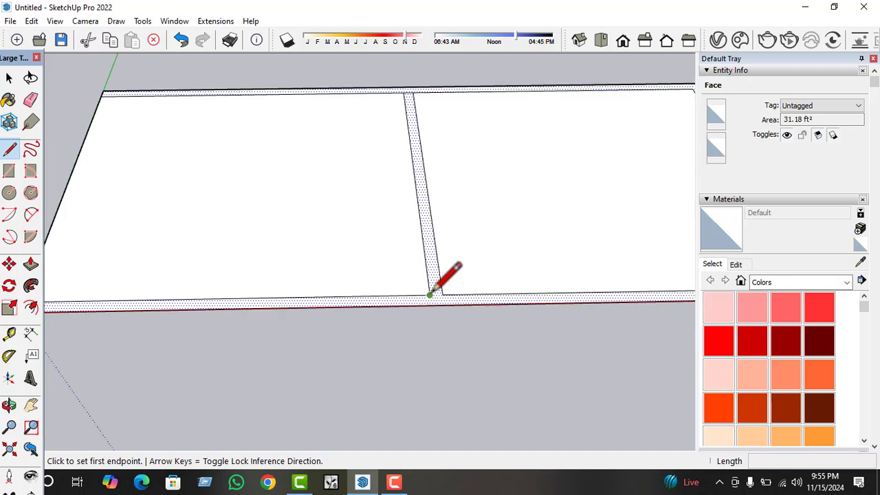
{"action": "left_click", "coordinate": [313, 297]}
{"action": "left_click", "coordinate": [314, 307]}
Draw a second line across the red-axis wall's thickness, on the far side of the middle wall from the origin.
{"action": "scroll", "coordinate": [391, 313], "scroll_direction": "down", "scroll_amount": 2}
{"action": "scroll", "coordinate": [486, 313], "scroll_direction": "up", "scroll_amount": 2}
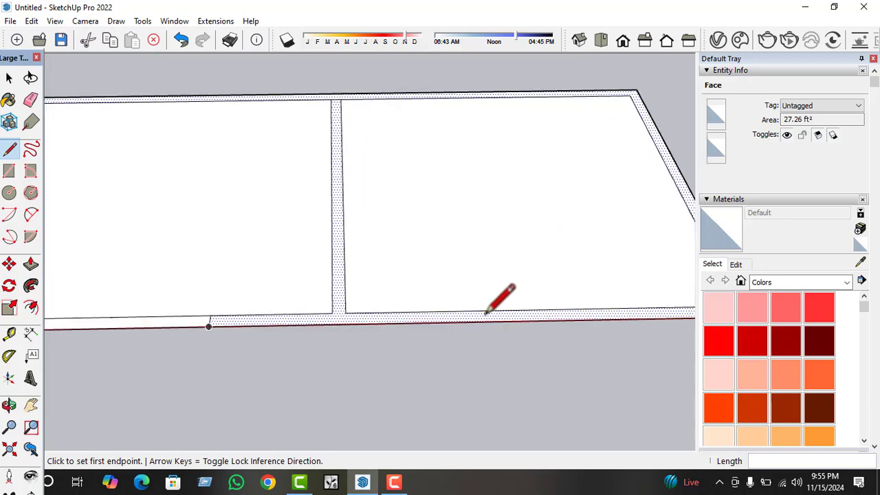
{"action": "left_click", "coordinate": [465, 313]}
{"action": "left_click", "coordinate": [464, 322]}
{"action": "key", "text": "space"}
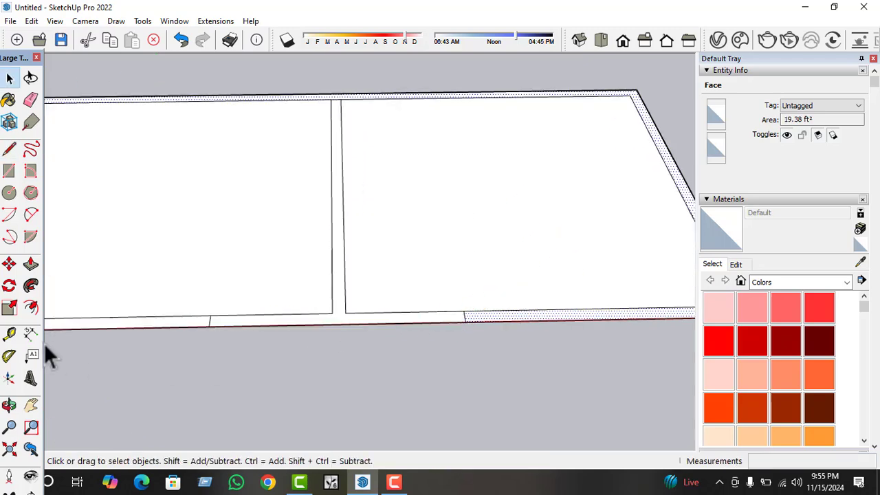
Place a guide parallel to the cross line beyond the middle wall, offset from it toward the end wall.
{"action": "left_click", "coordinate": [9, 333]}
{"action": "scroll", "coordinate": [688, 275], "scroll_direction": "up", "scroll_amount": 1}
{"action": "scroll", "coordinate": [442, 314], "scroll_direction": "up", "scroll_amount": 4}
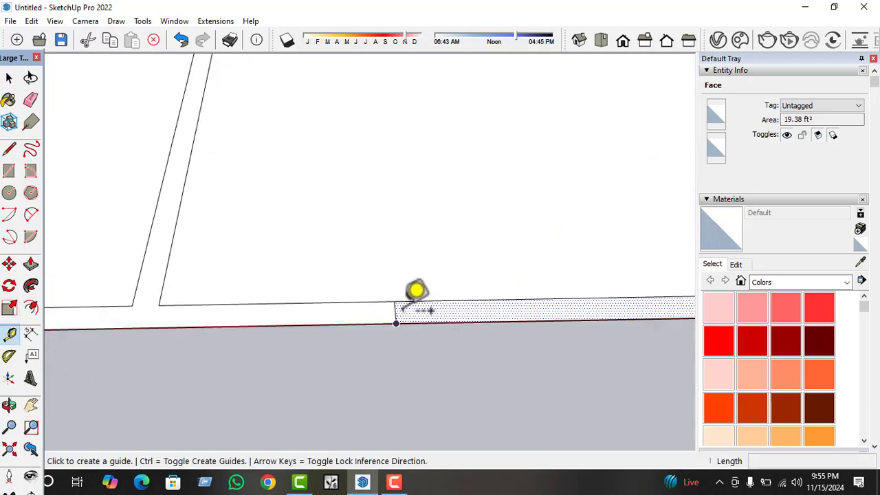
{"action": "left_click", "coordinate": [395, 312]}
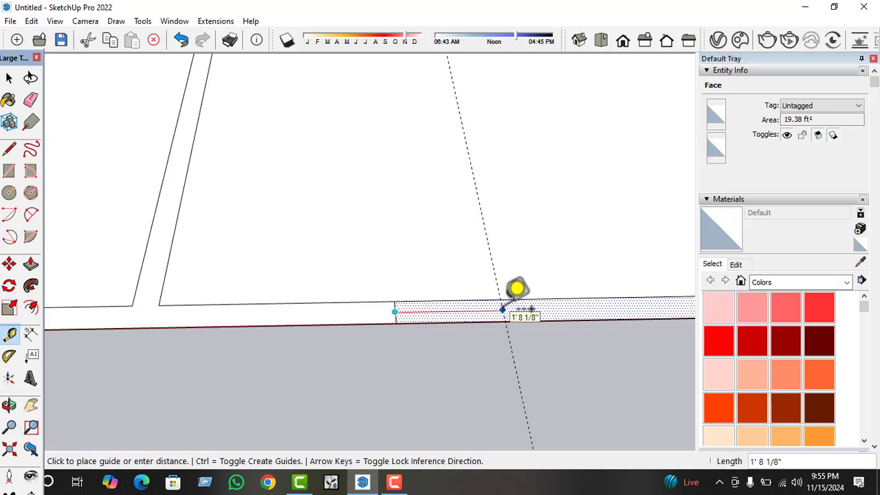
{"action": "key", "text": "Return"}
{"action": "scroll", "coordinate": [633, 285], "scroll_direction": "down", "scroll_amount": 3}
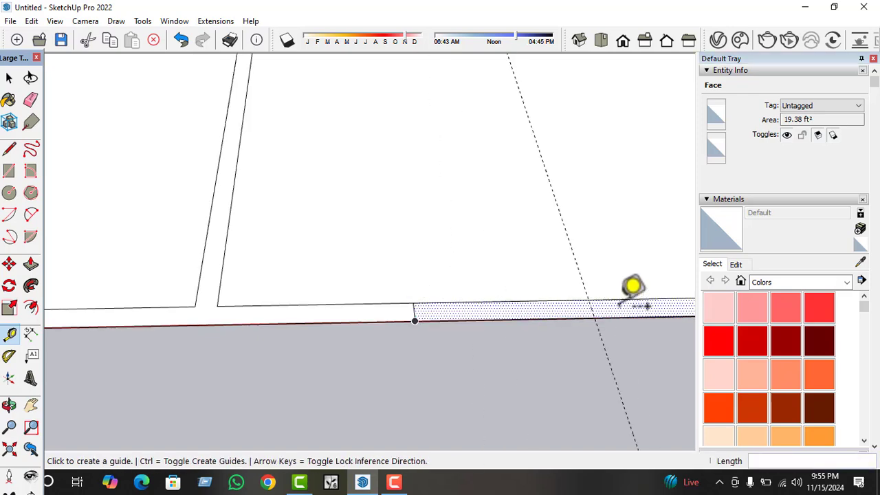
Place a matching guide parallel to the cross line on the origin side, offset from it toward the origin.
{"action": "scroll", "coordinate": [204, 281], "scroll_direction": "up", "scroll_amount": 3}
{"action": "scroll", "coordinate": [192, 301], "scroll_direction": "up", "scroll_amount": 1}
{"action": "left_click", "coordinate": [281, 308]}
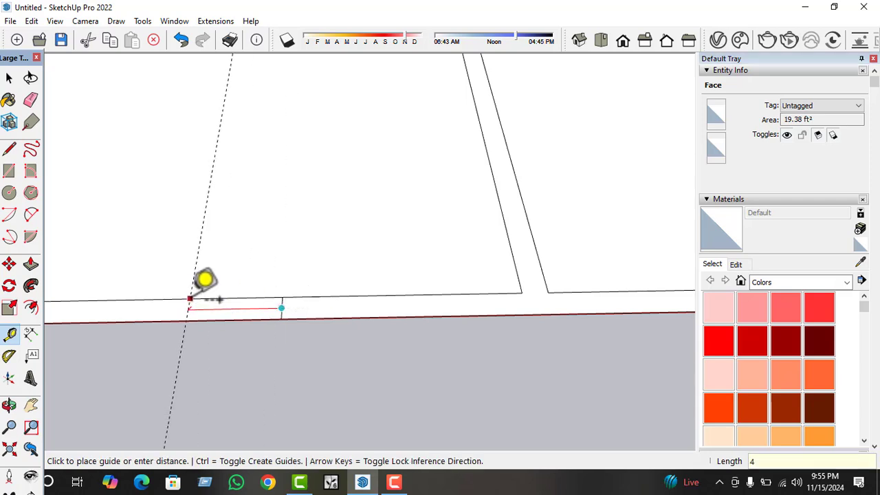
{"action": "key", "text": "Return"}
{"action": "key", "text": "space"}
{"action": "scroll", "coordinate": [254, 344], "scroll_direction": "down", "scroll_amount": 2}
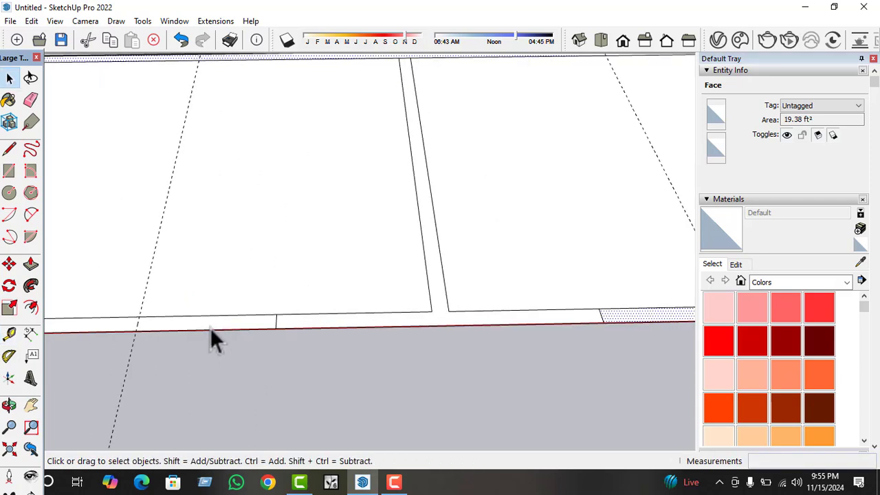
Split the red-axis wall face with a line along the guide nearer the origin.
{"action": "left_click", "coordinate": [210, 325]}
{"action": "left_click", "coordinate": [9, 149]}
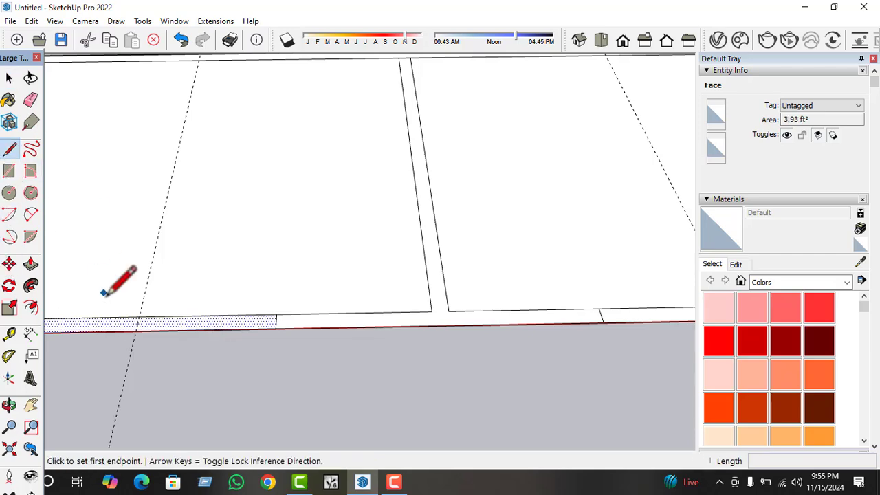
{"action": "scroll", "coordinate": [101, 293], "scroll_direction": "up", "scroll_amount": 2}
{"action": "left_click", "coordinate": [150, 337]}
{"action": "left_click", "coordinate": [158, 317]}
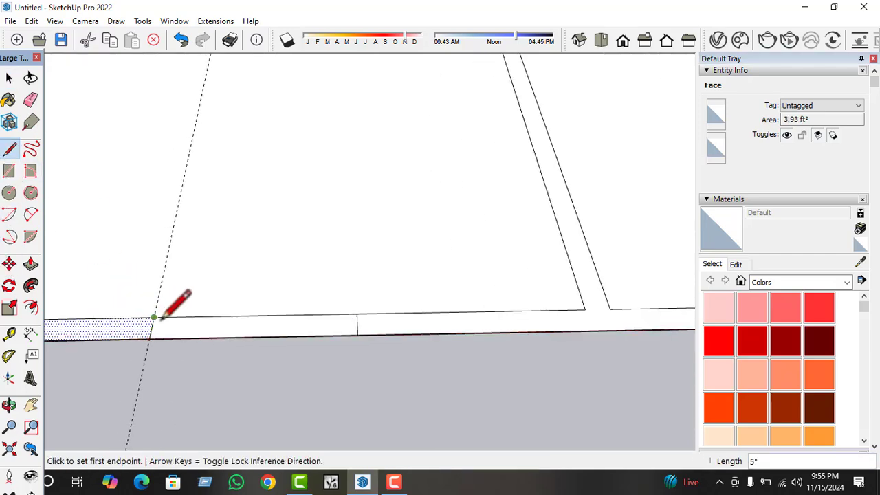
{"action": "scroll", "coordinate": [98, 340], "scroll_direction": "down", "scroll_amount": 3}
{"action": "scroll", "coordinate": [472, 321], "scroll_direction": "up", "scroll_amount": 3}
{"action": "key", "text": "space"}
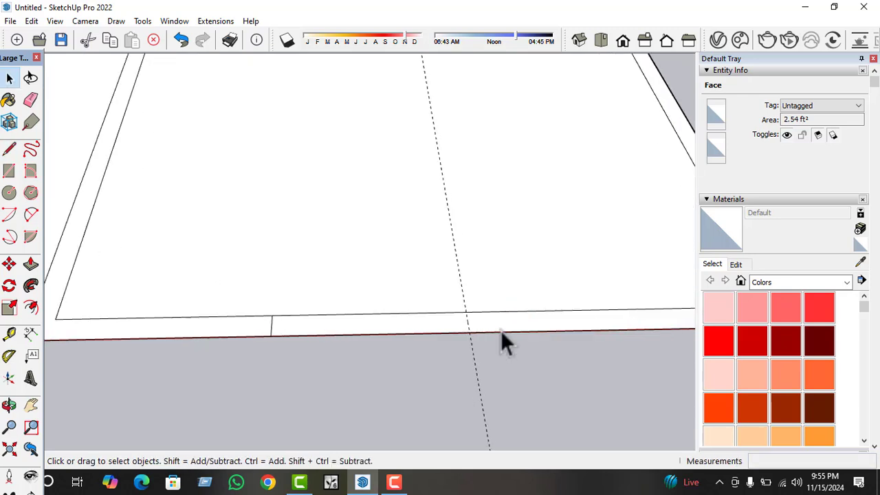
Split the red-axis wall face with a line along the guide nearer the end wall.
{"action": "left_click", "coordinate": [496, 319]}
{"action": "left_click", "coordinate": [10, 149]}
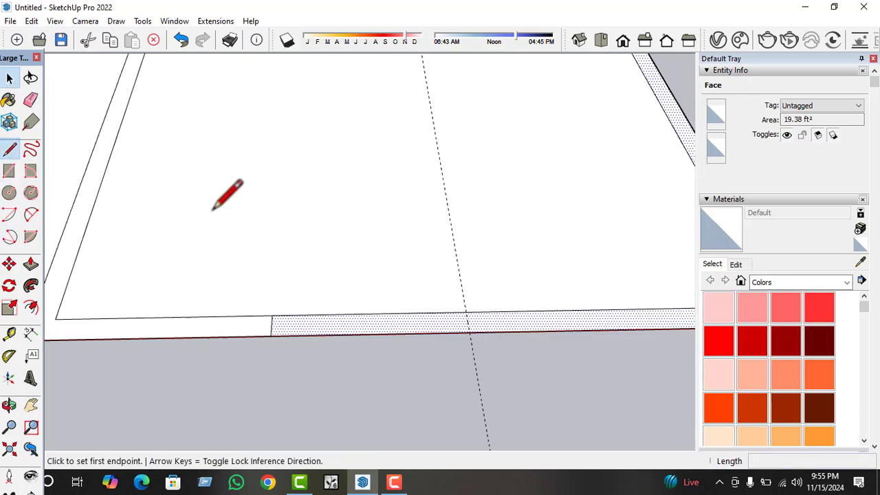
{"action": "left_click", "coordinate": [467, 314]}
{"action": "left_click", "coordinate": [466, 306]}
{"action": "key", "text": "space"}
Delete both guides that cross the red-axis wall.
{"action": "left_click_drag", "start_coordinate": [517, 358], "coordinate": [434, 388]}
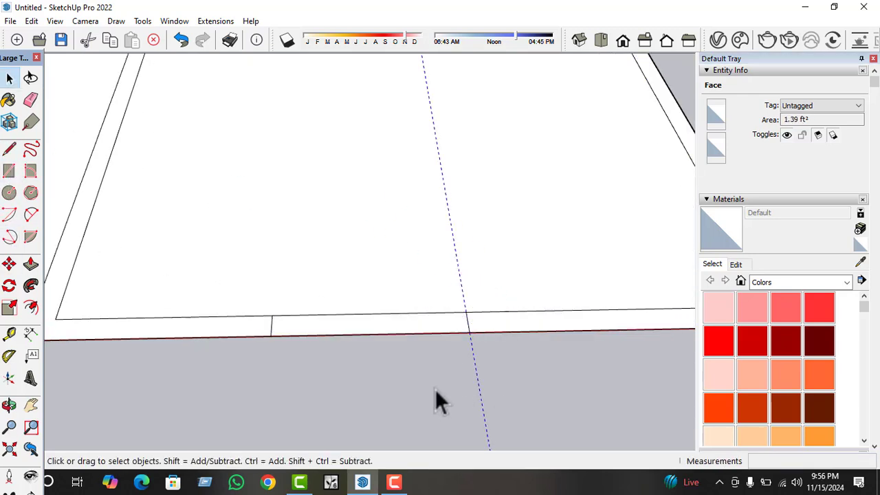
{"action": "scroll", "coordinate": [475, 357], "scroll_direction": "down", "scroll_amount": 3}
{"action": "key", "text": "Delete"}
{"action": "scroll", "coordinate": [506, 330], "scroll_direction": "down", "scroll_amount": 1}
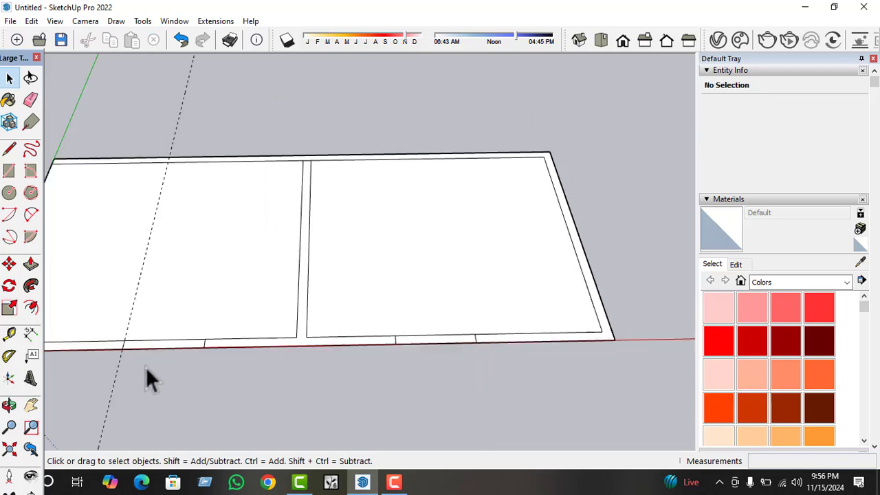
{"action": "scroll", "coordinate": [304, 336], "scroll_direction": "down", "scroll_amount": 1}
Group the T-shaped face made of the middle wall and the adjoining piece of the red-axis wall.
{"action": "left_click", "coordinate": [303, 337]}
{"action": "scroll", "coordinate": [303, 336], "scroll_direction": "up", "scroll_amount": 2}
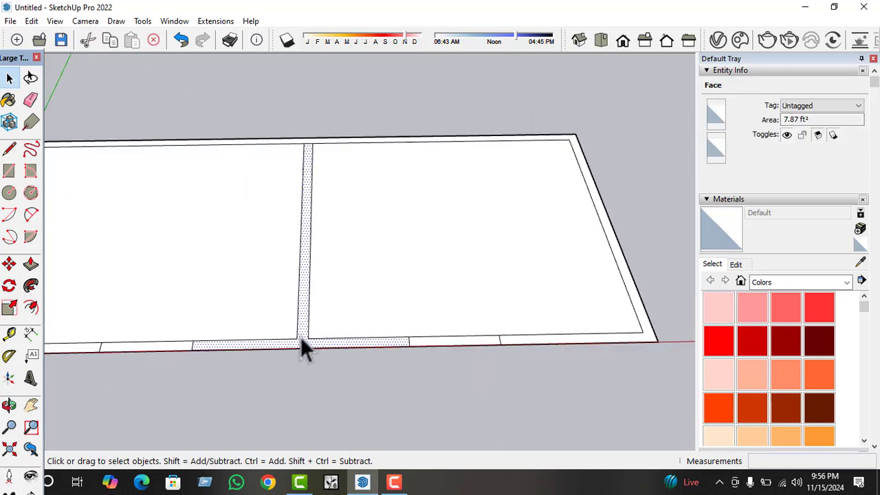
{"action": "key", "text": "ctrl+g"}
Push/Pull the T-shaped face inside its group up to a height of 10' and close the group.
{"action": "double_click", "coordinate": [301, 337]}
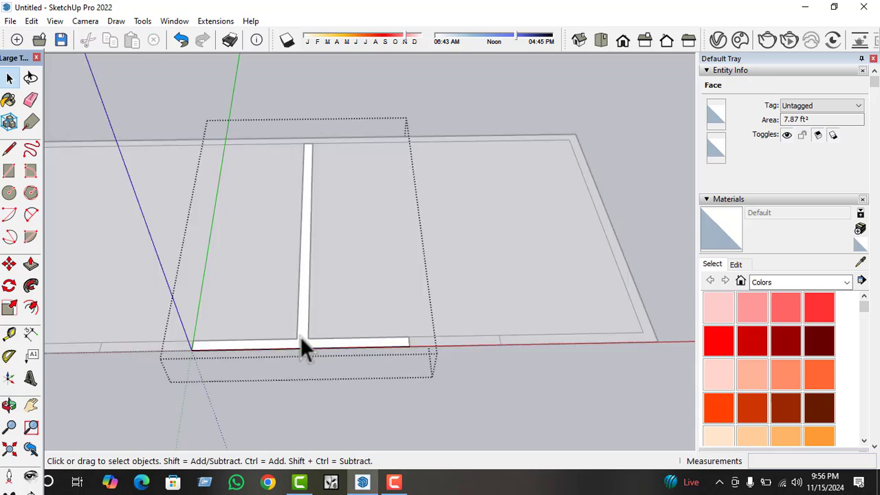
{"action": "double_click", "coordinate": [300, 337]}
{"action": "key", "text": "p"}
{"action": "left_click", "coordinate": [302, 344]}
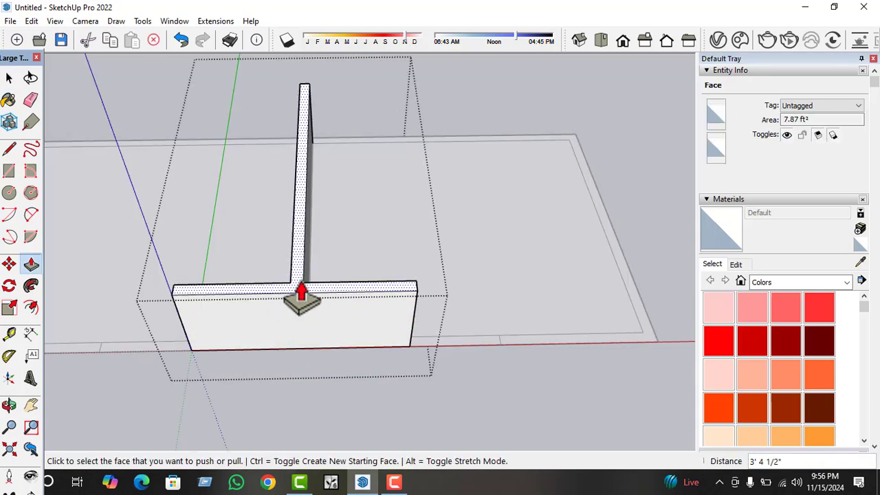
{"action": "type", "text": "10'"}
{"action": "key", "text": "Return"}
{"action": "key", "text": "space"}
{"action": "scroll", "coordinate": [338, 349], "scroll_direction": "down", "scroll_amount": 3}
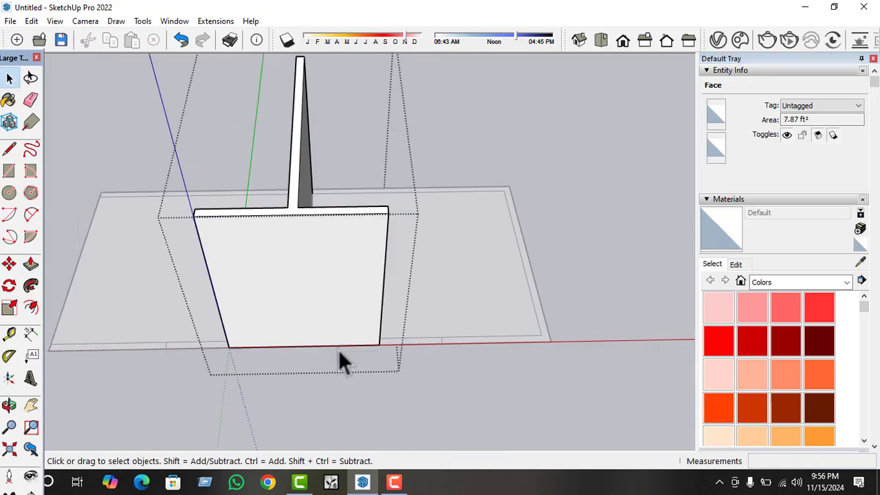
{"action": "left_click", "coordinate": [348, 351]}
{"action": "left_click", "coordinate": [347, 351]}
Place a guide inside the room, parallel to the outer edge along the green axis.
{"action": "middle_click_drag", "start_coordinate": [222, 357], "coordinate": [216, 389]}
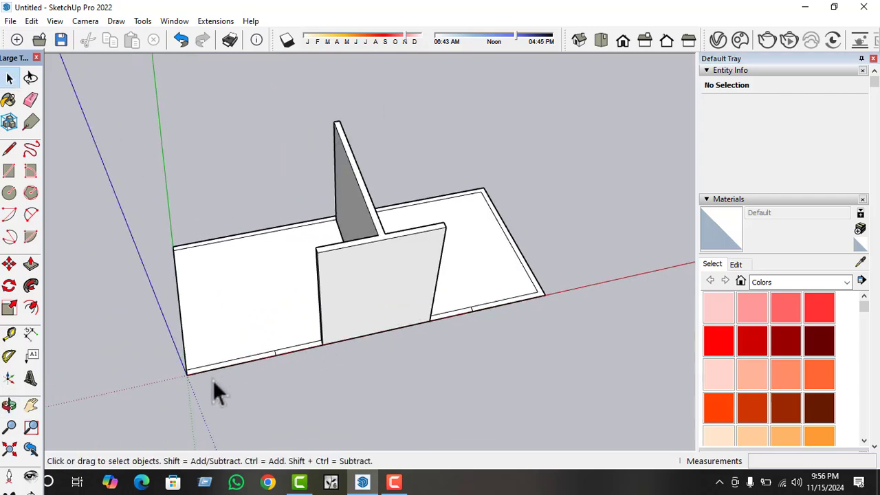
{"action": "scroll", "coordinate": [191, 387], "scroll_direction": "up", "scroll_amount": 5}
{"action": "left_click", "coordinate": [203, 322]}
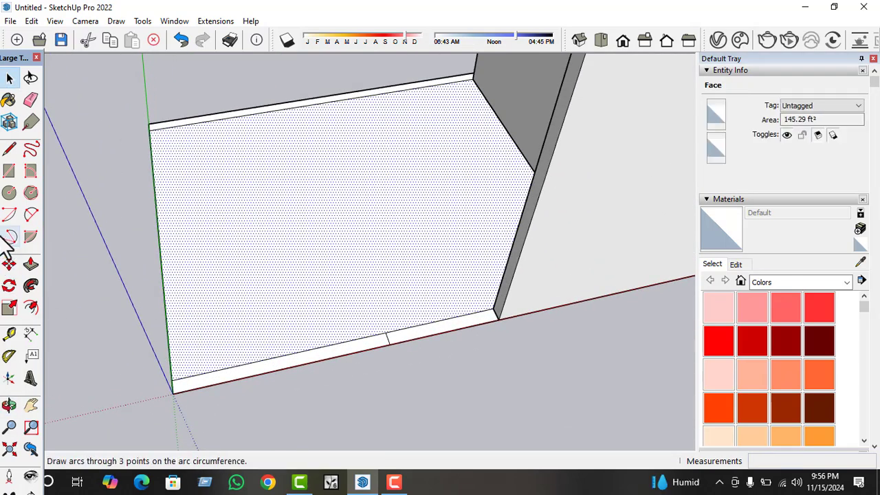
{"action": "left_click", "coordinate": [9, 334]}
{"action": "scroll", "coordinate": [153, 284], "scroll_direction": "up", "scroll_amount": 1}
{"action": "left_click", "coordinate": [164, 278]}
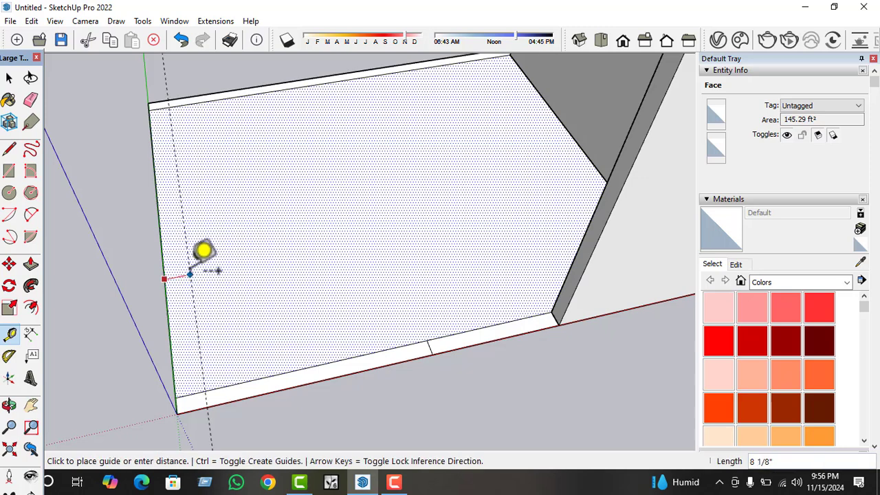
{"action": "key", "text": "space"}
{"action": "scroll", "coordinate": [208, 291], "scroll_direction": "down", "scroll_amount": 2}
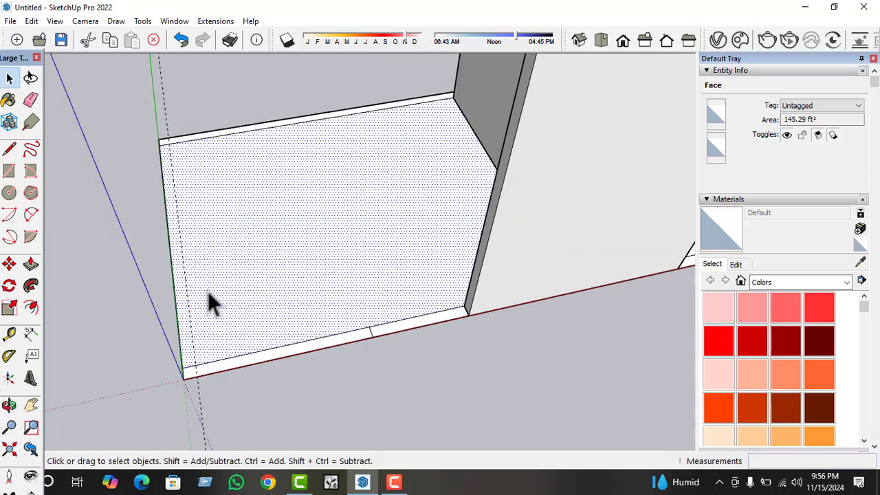
Draw the inner wall line along the guide, between the inner edges of the two adjoining walls.
{"action": "left_click", "coordinate": [10, 149]}
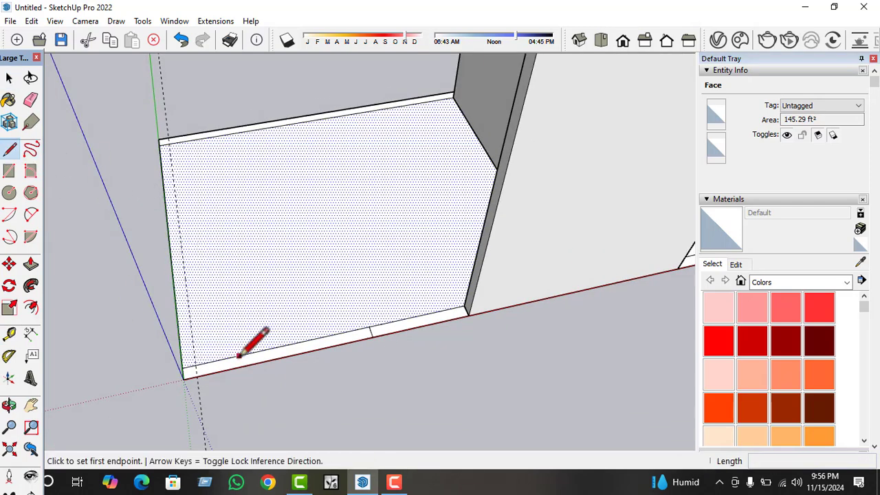
{"action": "left_click", "coordinate": [194, 364]}
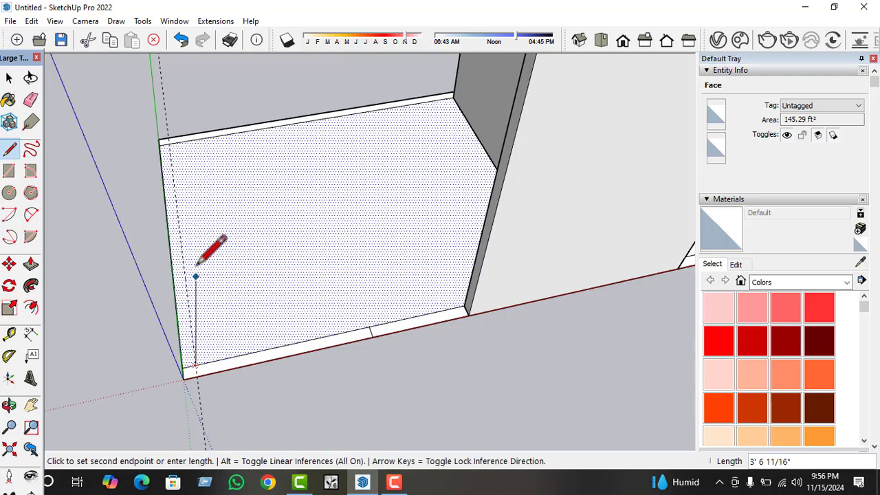
{"action": "left_click", "coordinate": [169, 141]}
{"action": "key", "text": "space"}
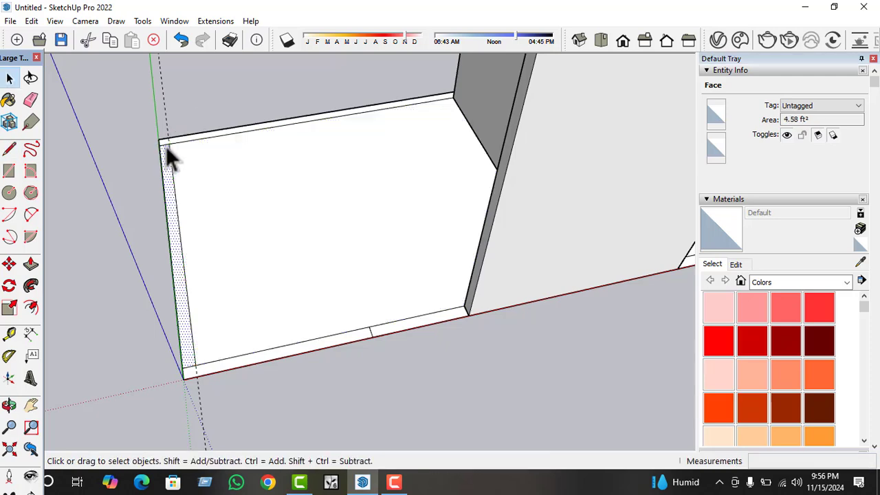
Erase the short edges closing off both ends of the new green-axis wall strip so it joins the adjoining walls.
{"action": "left_click", "coordinate": [166, 146]}
{"action": "left_click", "coordinate": [191, 379]}
{"action": "scroll", "coordinate": [193, 378], "scroll_direction": "up", "scroll_amount": 2}
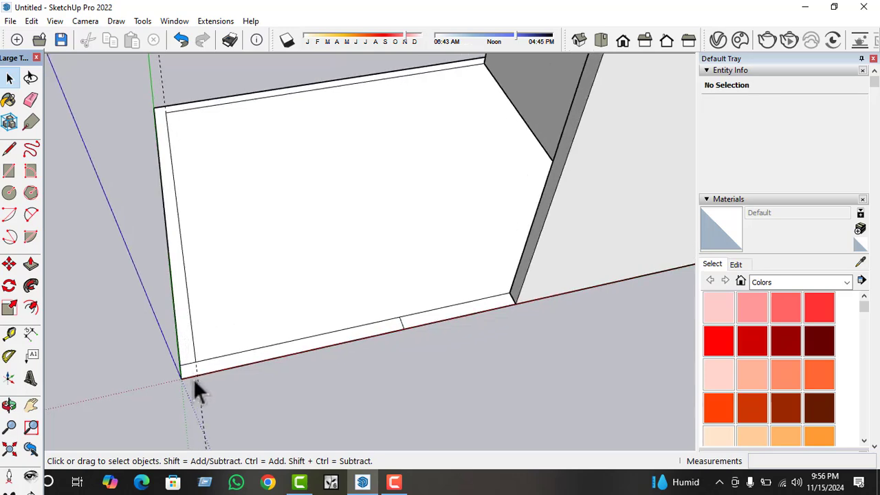
{"action": "left_click", "coordinate": [191, 366]}
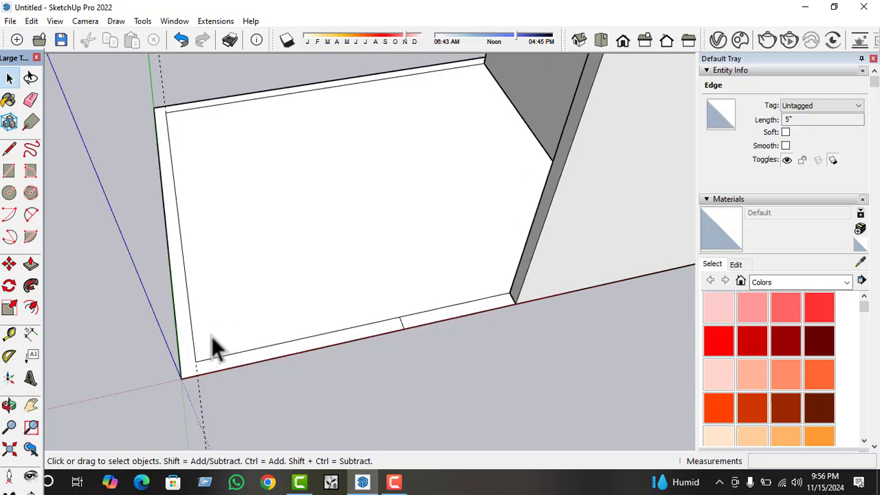
{"action": "left_click", "coordinate": [212, 348]}
Delete the guide running along the green-axis wall's inner edge.
{"action": "scroll", "coordinate": [190, 369], "scroll_direction": "down", "scroll_amount": 2}
{"action": "left_click", "coordinate": [167, 121]}
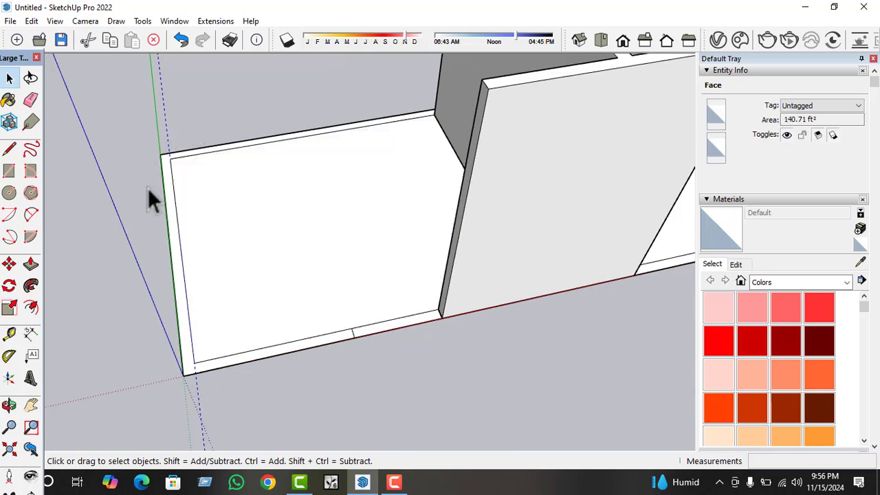
{"action": "scroll", "coordinate": [149, 249], "scroll_direction": "down", "scroll_amount": 2}
{"action": "key", "text": "Delete"}
{"action": "scroll", "coordinate": [149, 250], "scroll_direction": "down", "scroll_amount": 1}
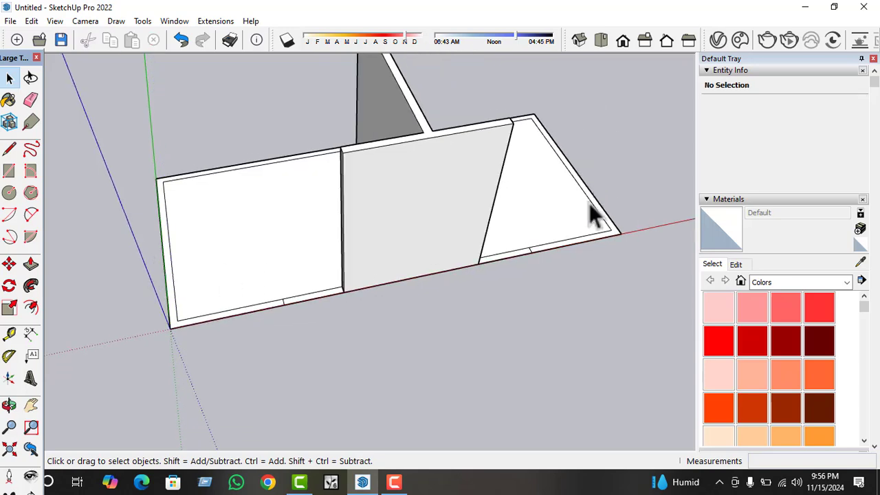
Group the outer wall face that wraps around both rooms and open the group for editing.
{"action": "scroll", "coordinate": [172, 321], "scroll_direction": "up", "scroll_amount": 4}
{"action": "left_click", "coordinate": [167, 329]}
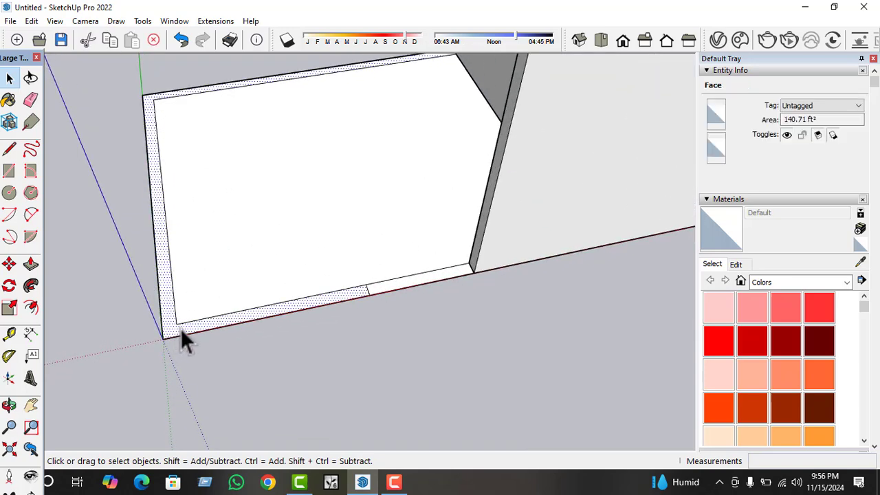
{"action": "key", "text": "Delete"}
{"action": "left_click", "coordinate": [185, 327]}
{"action": "scroll", "coordinate": [185, 327], "scroll_direction": "down", "scroll_amount": 1}
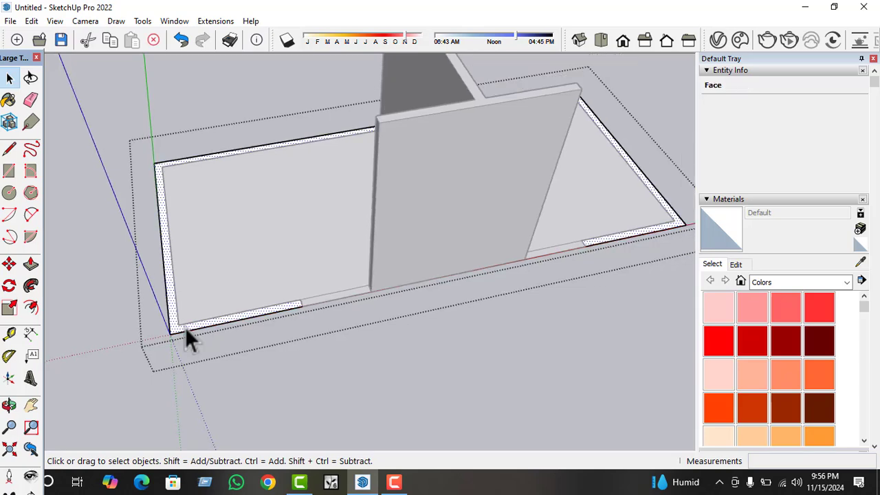
Push/Pull the outer wall face up 10' to match the T-shaped wall's height and close the group.
{"action": "key", "text": "p"}
{"action": "left_click", "coordinate": [189, 328]}
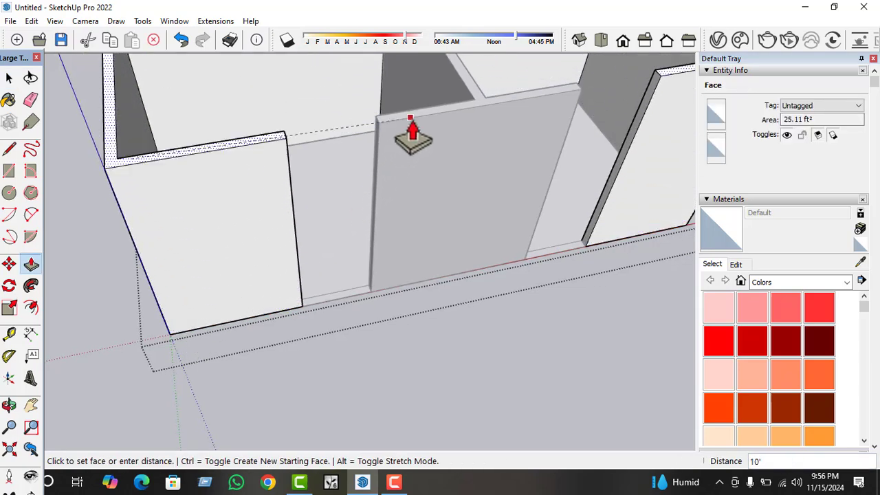
{"action": "left_click", "coordinate": [414, 120]}
{"action": "scroll", "coordinate": [274, 319], "scroll_direction": "down", "scroll_amount": 3}
{"action": "key", "text": "space"}
{"action": "left_click", "coordinate": [270, 319]}
{"action": "middle_click_drag", "start_coordinate": [270, 319], "coordinate": [322, 293]}
{"action": "scroll", "coordinate": [382, 240], "scroll_direction": "down", "scroll_amount": 2}
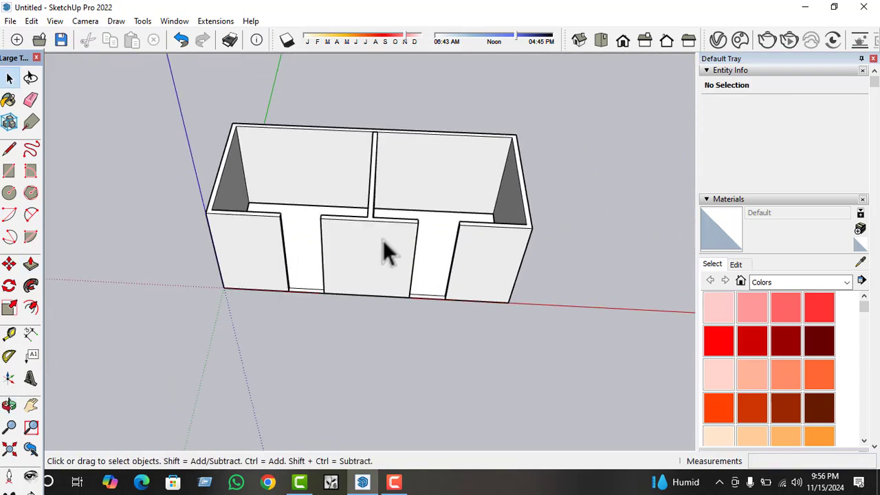
Open the outer wall group and place a guide 3' below the top edge of the wall end at the opening nearer the origin.
{"action": "scroll", "coordinate": [314, 256], "scroll_direction": "up", "scroll_amount": 7}
{"action": "middle_click_drag", "start_coordinate": [261, 262], "coordinate": [180, 255]}
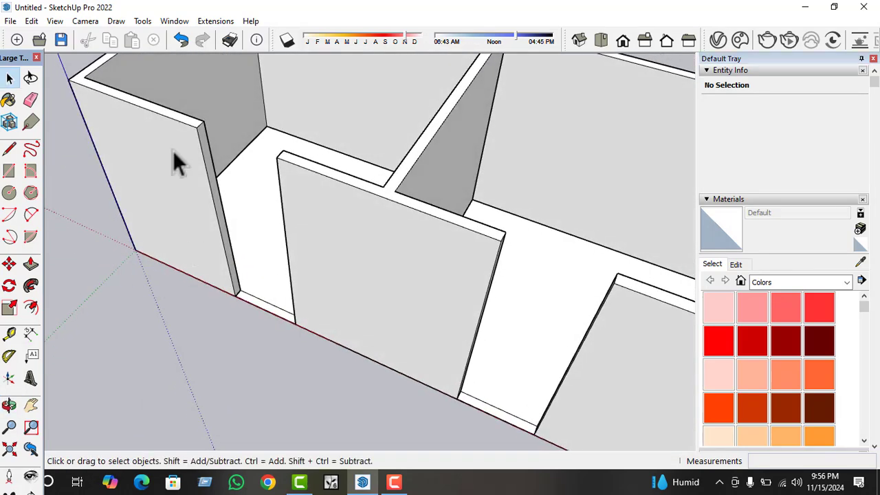
{"action": "scroll", "coordinate": [213, 143], "scroll_direction": "up", "scroll_amount": 4}
{"action": "scroll", "coordinate": [215, 145], "scroll_direction": "up", "scroll_amount": 2}
{"action": "triple_click", "coordinate": [215, 145]}
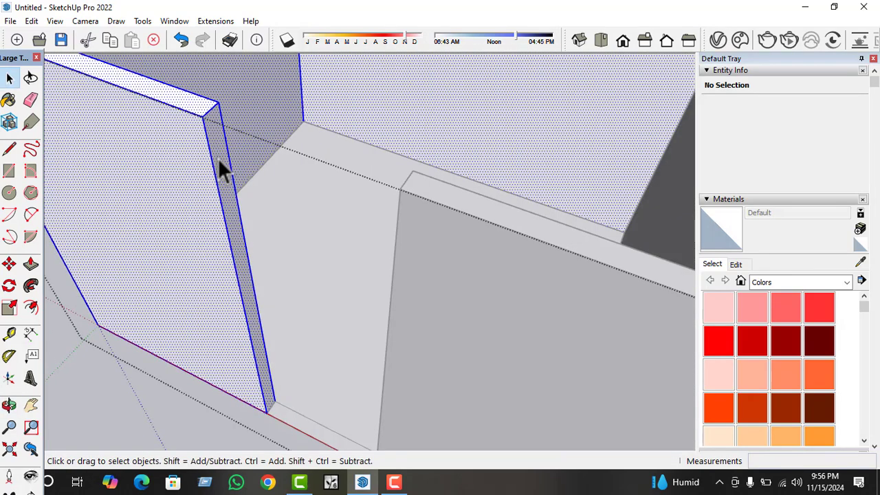
{"action": "left_click", "coordinate": [217, 162]}
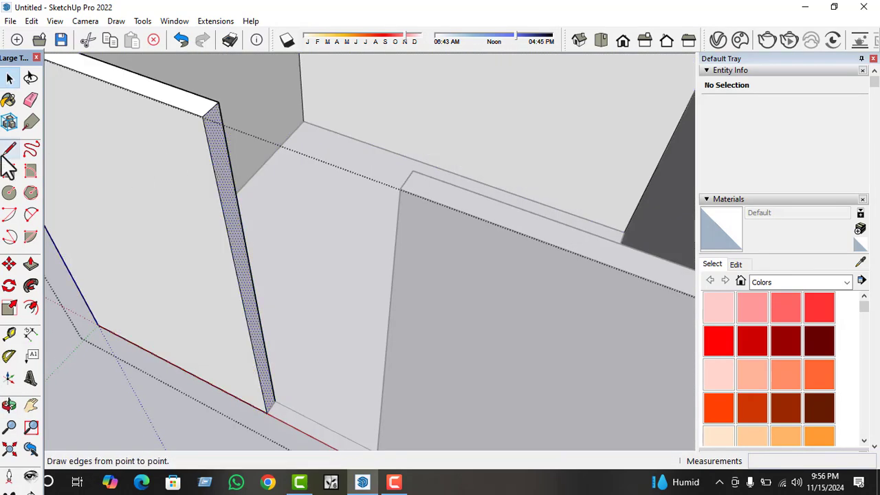
{"action": "left_click", "coordinate": [10, 335]}
{"action": "mouse_move", "coordinate": [232, 202]}
{"action": "middle_mouse_down"}
{"action": "mouse_move", "coordinate": [167, 190]}
{"action": "mouse_move", "coordinate": [236, 209]}
{"action": "middle_mouse_up"}
{"action": "scroll", "coordinate": [199, 137], "scroll_direction": "up", "scroll_amount": 3}
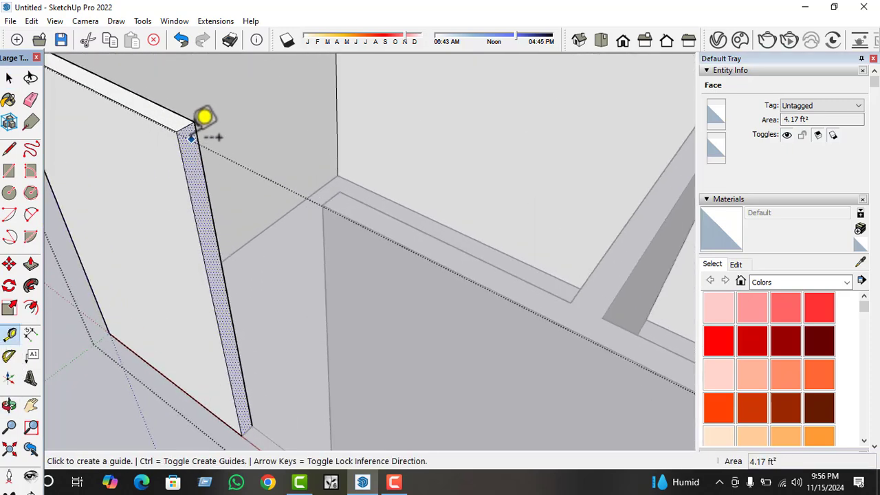
{"action": "left_click", "coordinate": [187, 123]}
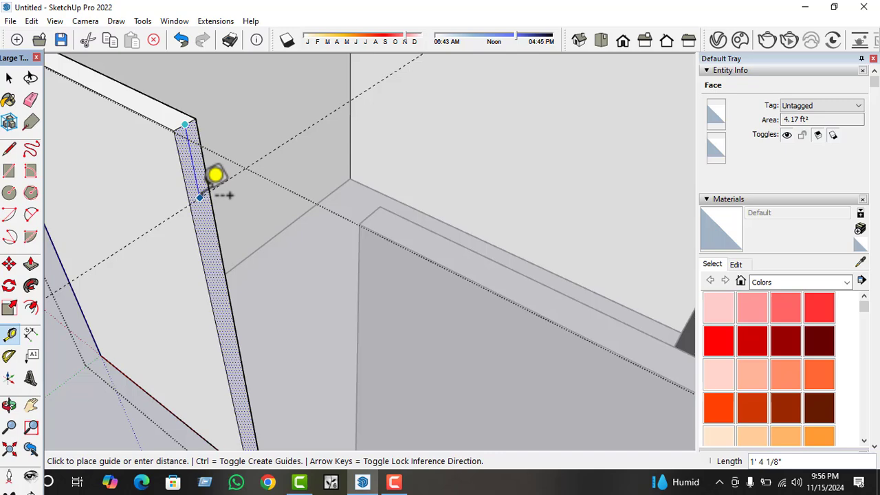
{"action": "key", "text": "Return"}
{"action": "key", "text": "space"}
{"action": "scroll", "coordinate": [228, 255], "scroll_direction": "down", "scroll_amount": 2}
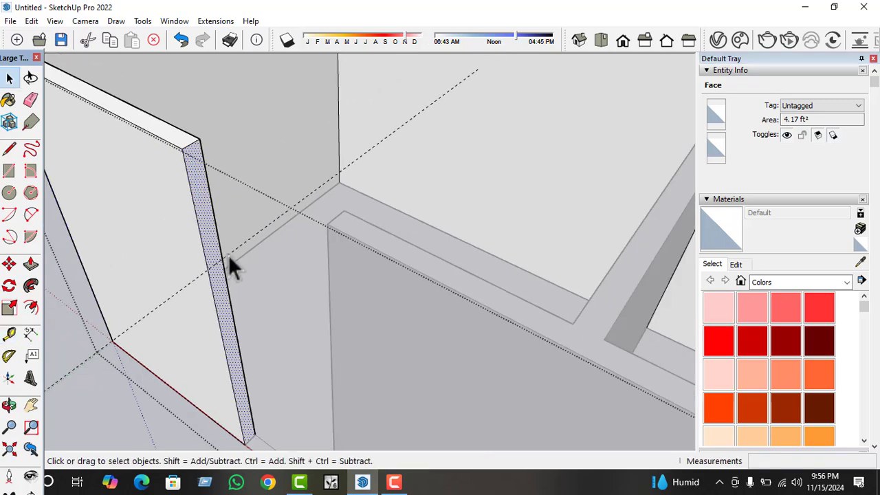
Draw a 5" line along the guide across the wall's end face near the origin, and delete the guide.
{"action": "middle_click_drag", "start_coordinate": [228, 255], "coordinate": [170, 238]}
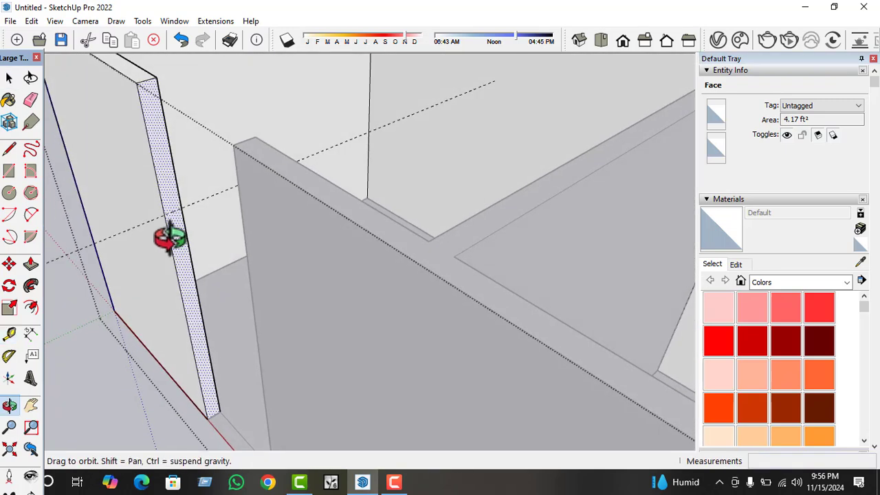
{"action": "left_click", "coordinate": [9, 148]}
{"action": "left_click", "coordinate": [165, 219]}
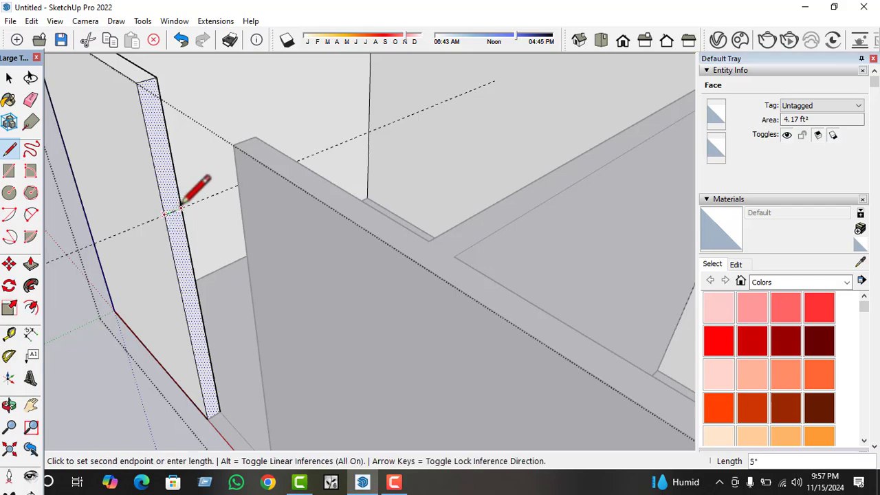
{"action": "left_click", "coordinate": [182, 209]}
{"action": "key", "text": "space"}
{"action": "scroll", "coordinate": [202, 236], "scroll_direction": "down", "scroll_amount": 3}
{"action": "left_click", "coordinate": [121, 253]}
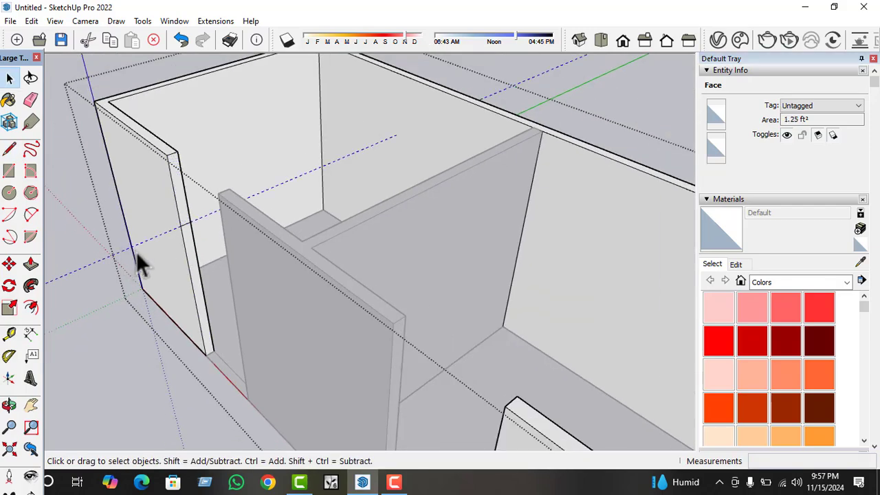
{"action": "key", "text": "Delete"}
Place a guide 3' below the top edge of the wall end at the opening farther from the origin.
{"action": "scroll", "coordinate": [160, 252], "scroll_direction": "down", "scroll_amount": 3}
{"action": "middle_click_drag", "start_coordinate": [260, 250], "coordinate": [550, 261]}
{"action": "scroll", "coordinate": [506, 238], "scroll_direction": "up", "scroll_amount": 5}
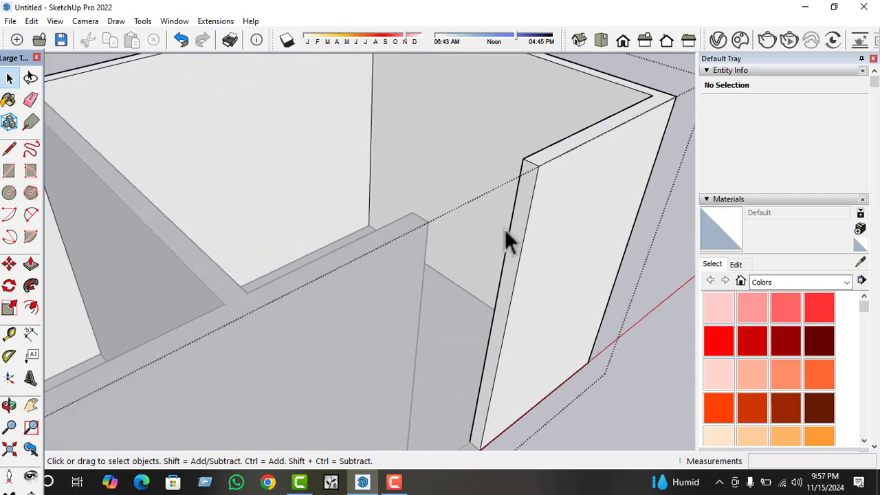
{"action": "left_click", "coordinate": [521, 220]}
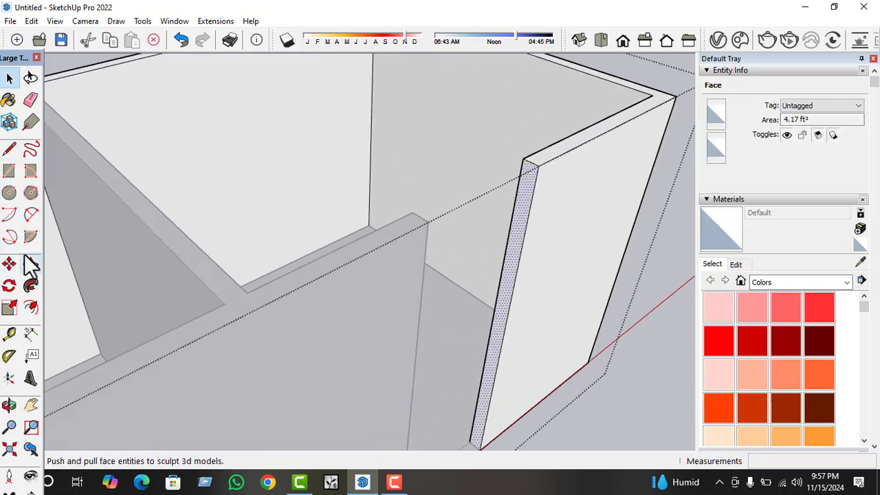
{"action": "left_click", "coordinate": [9, 334]}
{"action": "scroll", "coordinate": [640, 72], "scroll_direction": "up", "scroll_amount": 2}
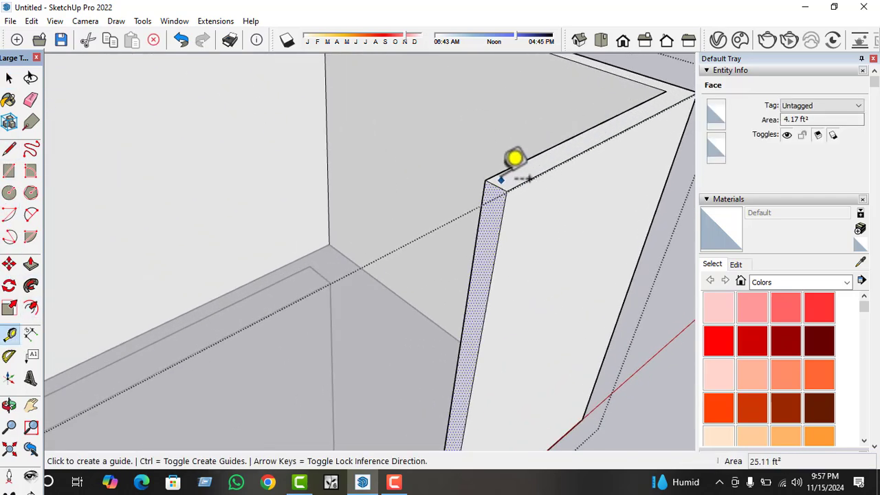
{"action": "left_click", "coordinate": [502, 179]}
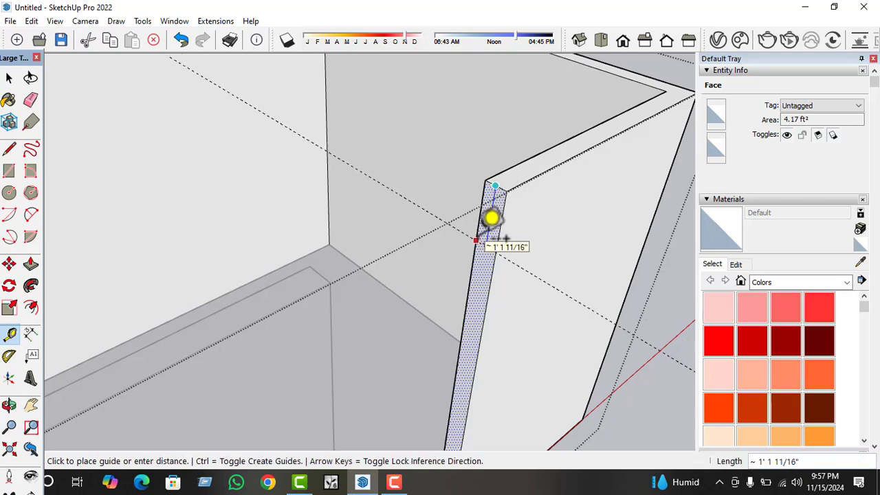
{"action": "type", "text": "3"}
{"action": "key", "text": "Return"}
{"action": "key", "text": "space"}
Draw a 5" line along the guide across the far opening's wall end face, and delete the guide.
{"action": "left_click", "coordinate": [9, 149]}
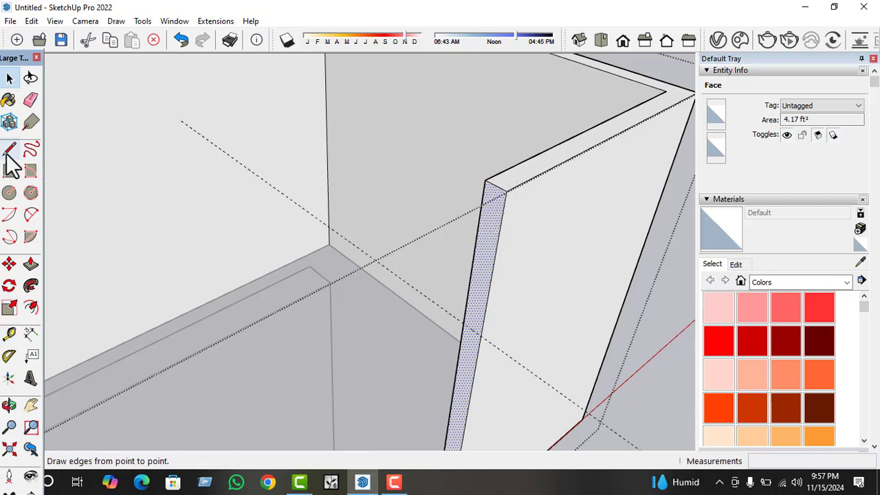
{"action": "left_click", "coordinate": [462, 323]}
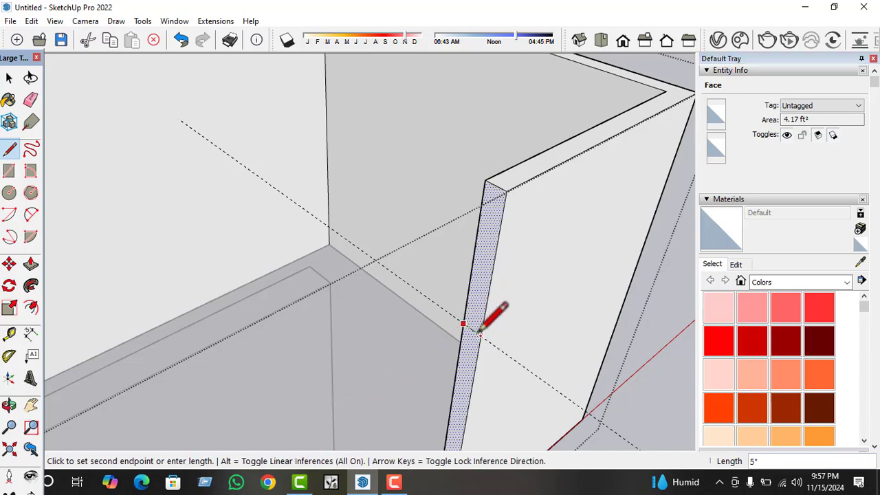
{"action": "left_click", "coordinate": [480, 334]}
{"action": "key", "text": "space"}
{"action": "left_click", "coordinate": [517, 363]}
{"action": "scroll", "coordinate": [565, 303], "scroll_direction": "down", "scroll_amount": 3}
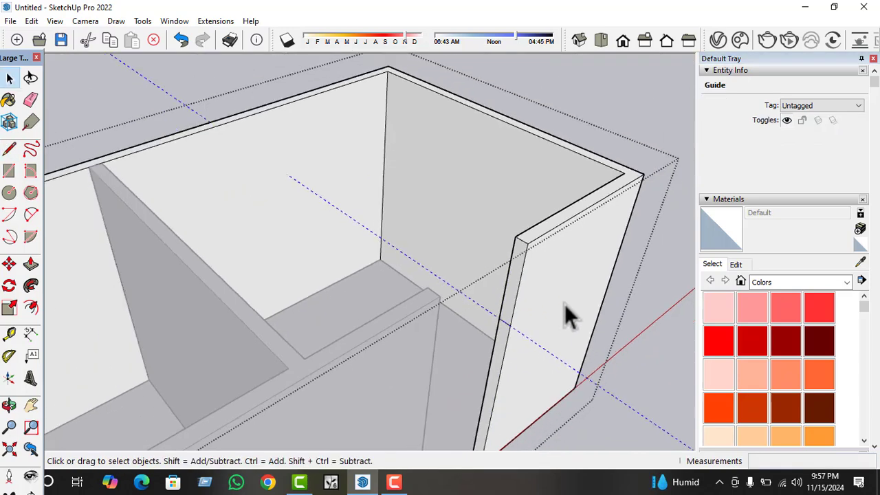
{"action": "key", "text": "Delete"}
{"action": "scroll", "coordinate": [549, 283], "scroll_direction": "down", "scroll_amount": 1}
Push/Pull the upper part of the end face across the far opening to the T-shaped wall and close the group.
{"action": "scroll", "coordinate": [519, 286], "scroll_direction": "up", "scroll_amount": 2}
{"action": "left_click", "coordinate": [515, 286]}
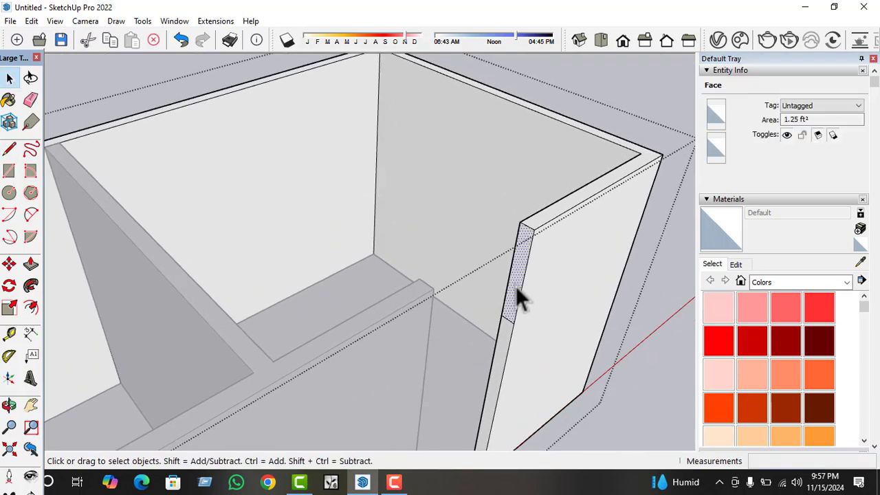
{"action": "key", "text": "p"}
{"action": "left_click", "coordinate": [516, 286]}
{"action": "left_click", "coordinate": [449, 313]}
{"action": "key", "text": "space"}
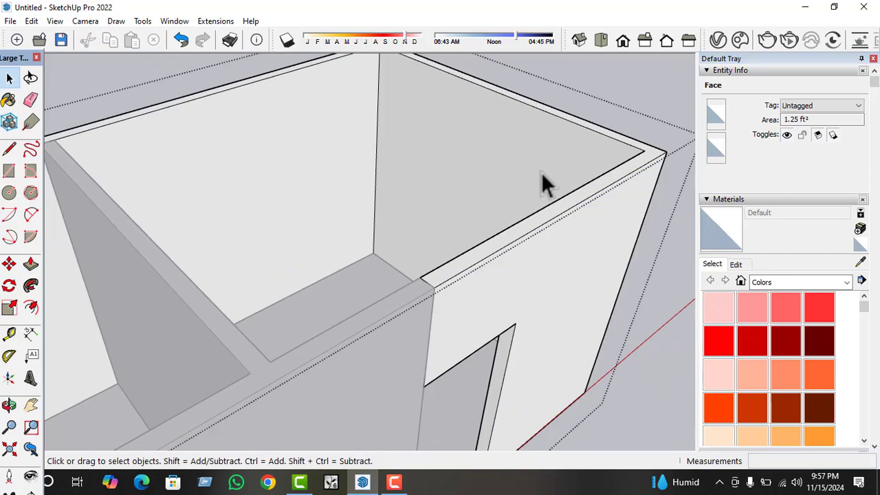
{"action": "scroll", "coordinate": [550, 170], "scroll_direction": "down", "scroll_amount": 5}
{"action": "key", "text": "Escape"}
{"action": "key", "text": "Escape"}
Reopen the outer wall group and Push/Pull the upper end face 3' 2" across the opening nearer the origin.
{"action": "middle_click_drag", "start_coordinate": [452, 268], "coordinate": [193, 251]}
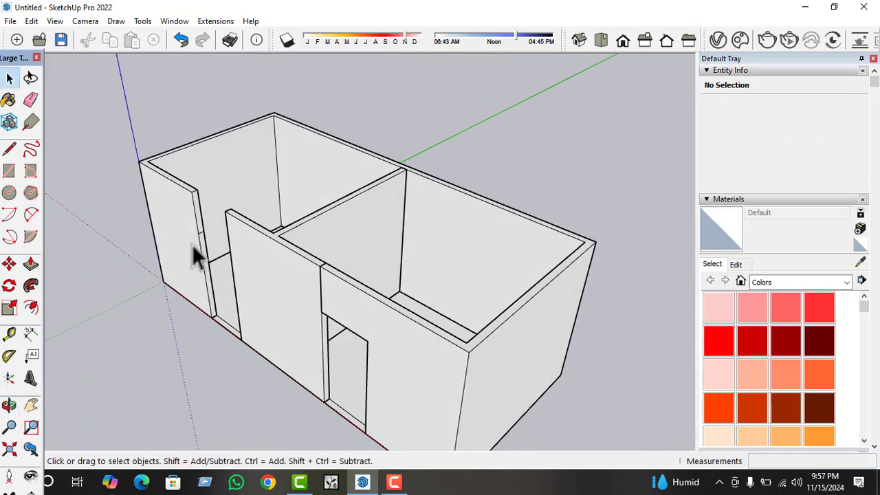
{"action": "scroll", "coordinate": [195, 186], "scroll_direction": "up", "scroll_amount": 3}
{"action": "double_click", "coordinate": [193, 180]}
{"action": "scroll", "coordinate": [193, 172], "scroll_direction": "up", "scroll_amount": 2}
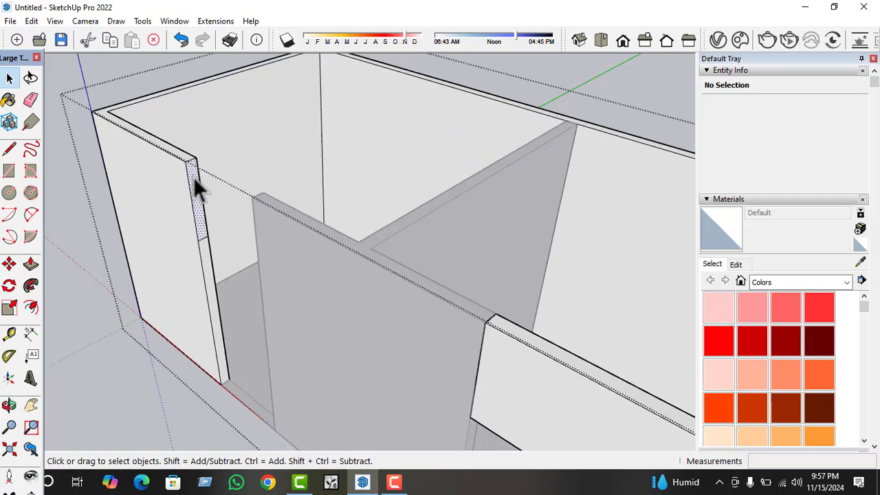
{"action": "left_click", "coordinate": [195, 177]}
{"action": "key", "text": "p"}
{"action": "left_click", "coordinate": [200, 177]}
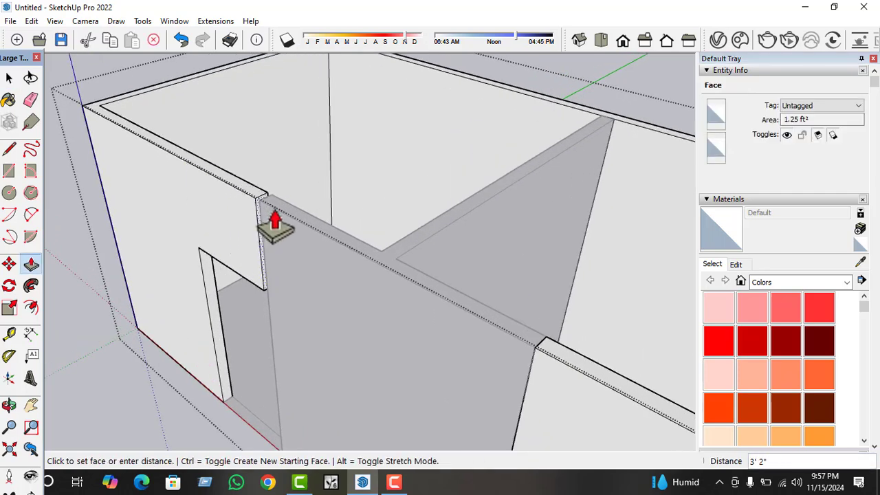
{"action": "left_click", "coordinate": [254, 231]}
{"action": "key", "text": "space"}
{"action": "scroll", "coordinate": [268, 265], "scroll_direction": "down", "scroll_amount": 2}
Close the outer wall group and merge it with the T-shaped wall group into one solid using Union.
{"action": "middle_click_drag", "start_coordinate": [263, 253], "coordinate": [428, 252]}
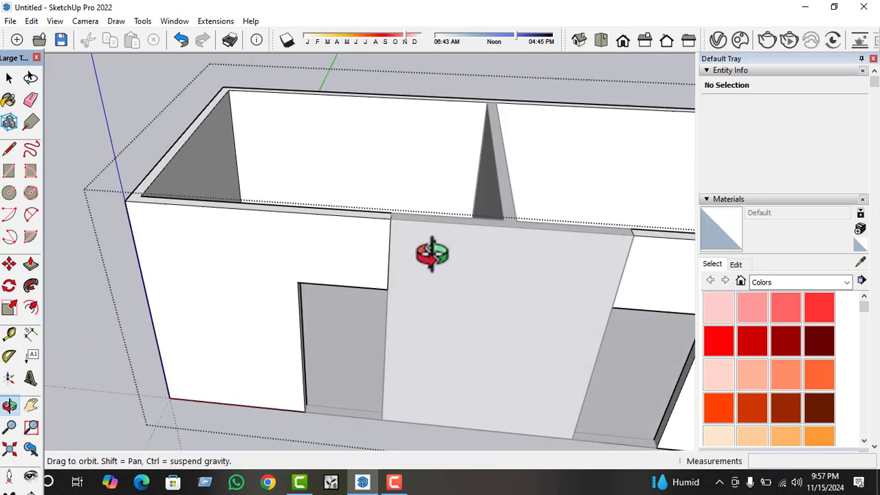
{"action": "scroll", "coordinate": [173, 255], "scroll_direction": "down", "scroll_amount": 4}
{"action": "scroll", "coordinate": [486, 266], "scroll_direction": "up", "scroll_amount": 4}
{"action": "left_click", "coordinate": [512, 253]}
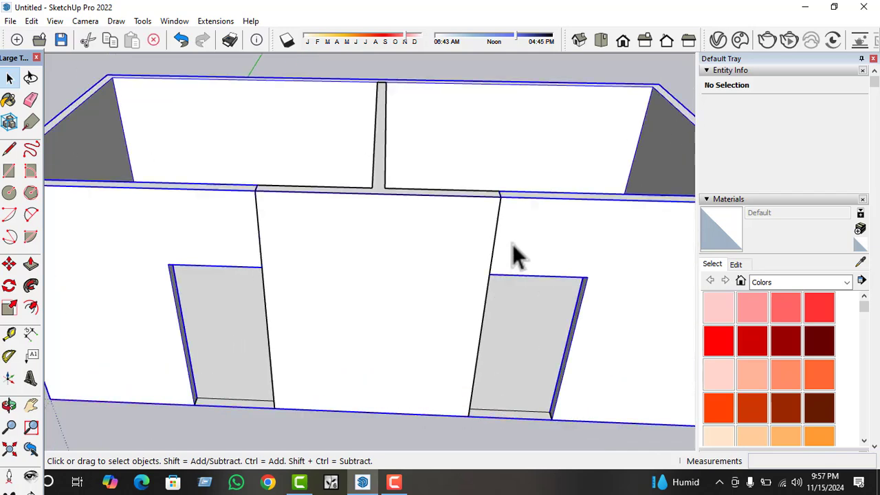
{"action": "left_click", "coordinate": [464, 250], "text": "ctrl"}
{"action": "right_click", "coordinate": [273, 222]}
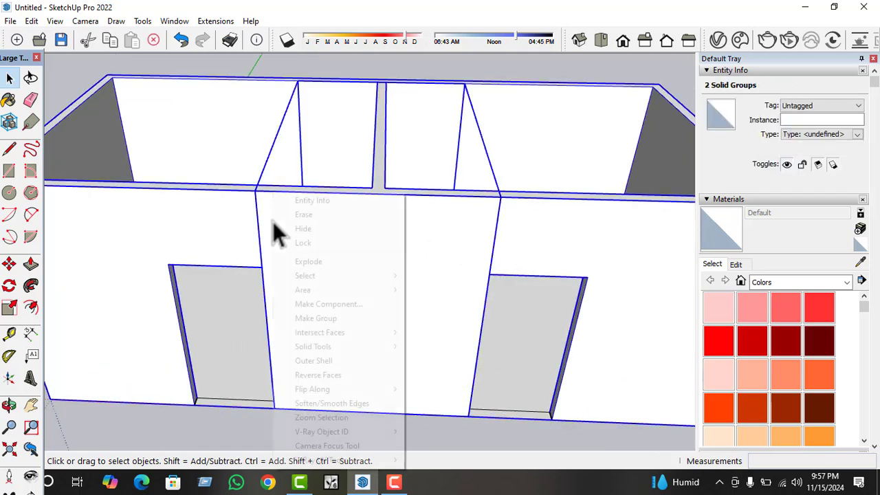
{"action": "mouse_move", "coordinate": [325, 347]}
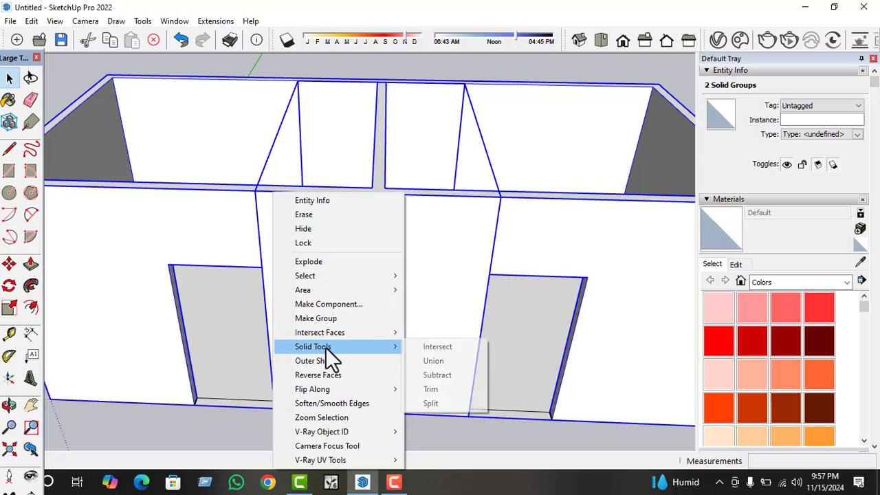
{"action": "left_click", "coordinate": [451, 359]}
{"action": "scroll", "coordinate": [394, 294], "scroll_direction": "down", "scroll_amount": 3}
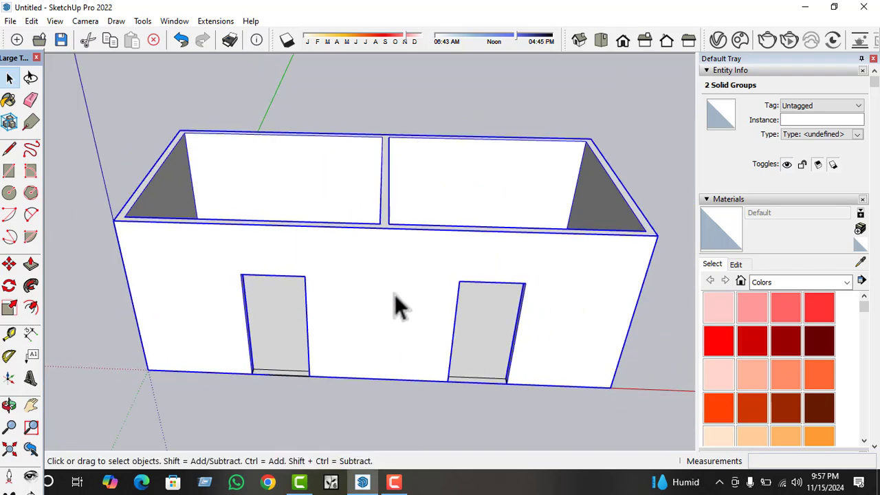
{"action": "left_click", "coordinate": [451, 98]}
Open the merged wall group and place a horizontal guide 2' 6" above the bottom edge of the long wall without doors.
{"action": "middle_click_drag", "start_coordinate": [443, 146], "coordinate": [514, 114]}
{"action": "scroll", "coordinate": [179, 296], "scroll_direction": "down", "scroll_amount": 2}
{"action": "middle_click_drag", "start_coordinate": [172, 307], "coordinate": [343, 327]}
{"action": "scroll", "coordinate": [396, 296], "scroll_direction": "up", "scroll_amount": 3}
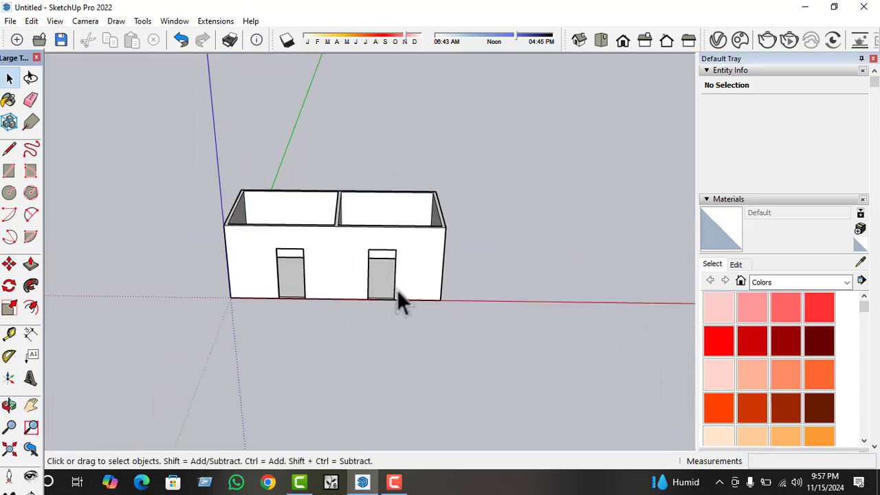
{"action": "middle_click_drag", "start_coordinate": [381, 297], "coordinate": [197, 259]}
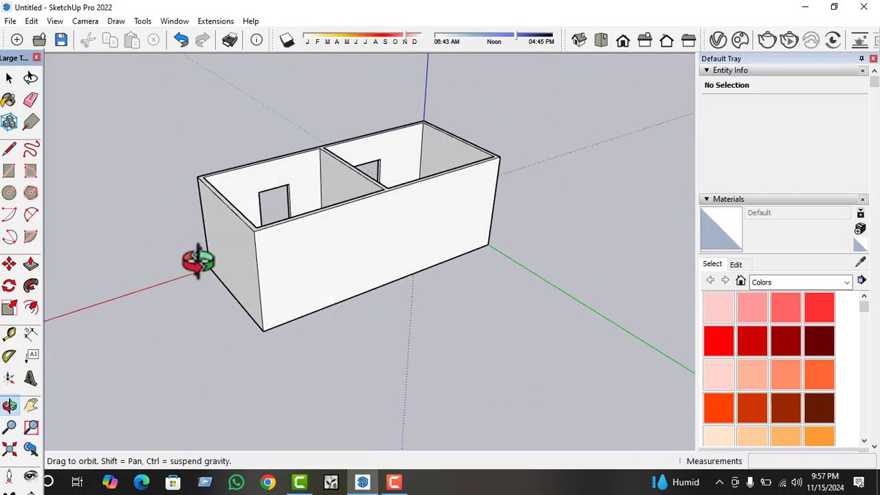
{"action": "middle_click_drag", "start_coordinate": [344, 267], "coordinate": [251, 126]}
{"action": "scroll", "coordinate": [294, 275], "scroll_direction": "up", "scroll_amount": 2}
{"action": "middle_click_drag", "start_coordinate": [295, 275], "coordinate": [305, 245]}
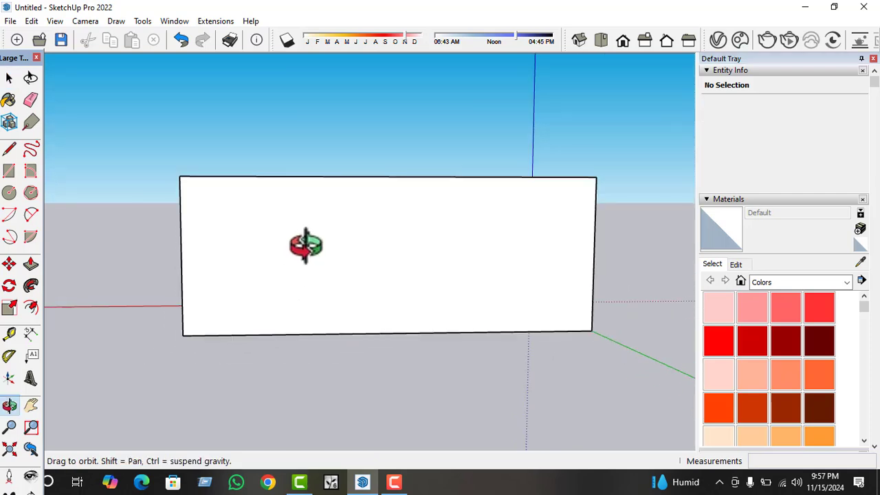
{"action": "left_click", "coordinate": [363, 261]}
{"action": "left_click", "coordinate": [9, 335]}
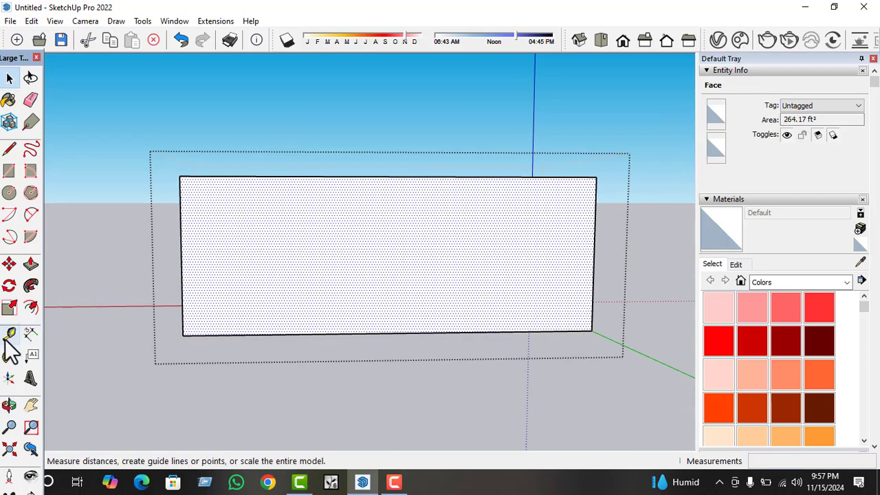
{"action": "left_click", "coordinate": [332, 333]}
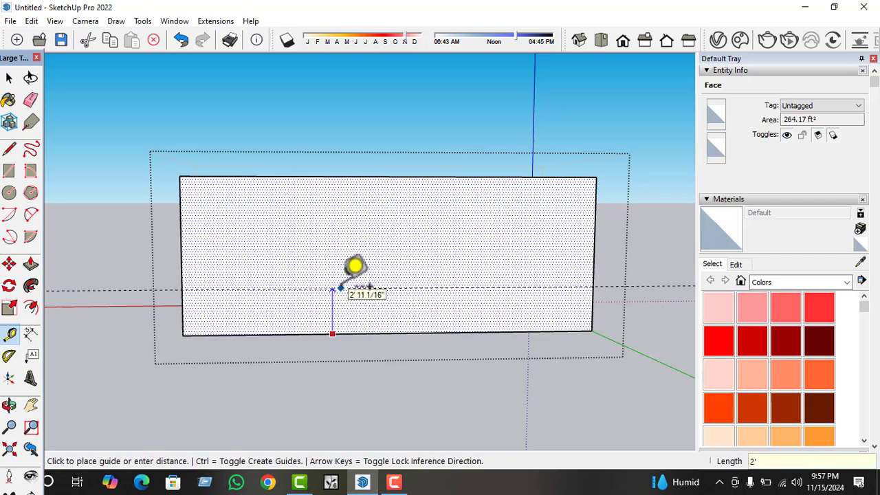
{"action": "left_click", "coordinate": [340, 289]}
Place a horizontal guide 3' below the top edge of the same wall face.
{"action": "left_click", "coordinate": [361, 177]}
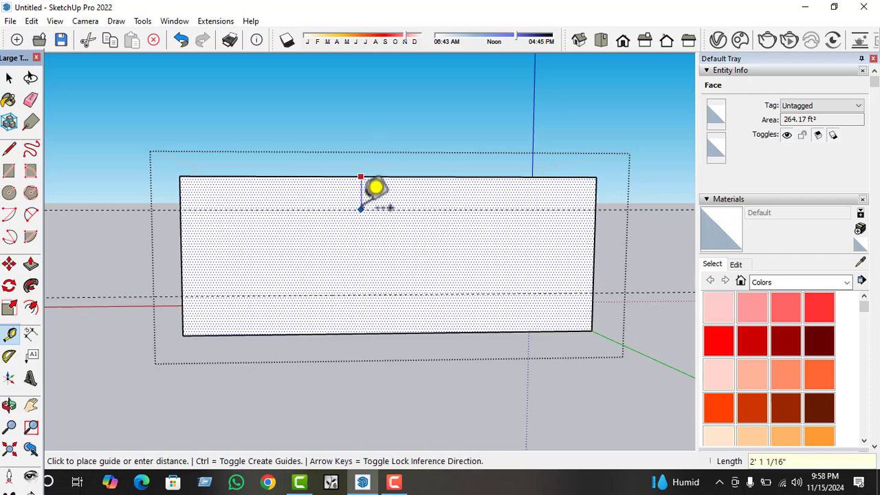
{"action": "type", "text": "3'"}
{"action": "key", "text": "Return"}
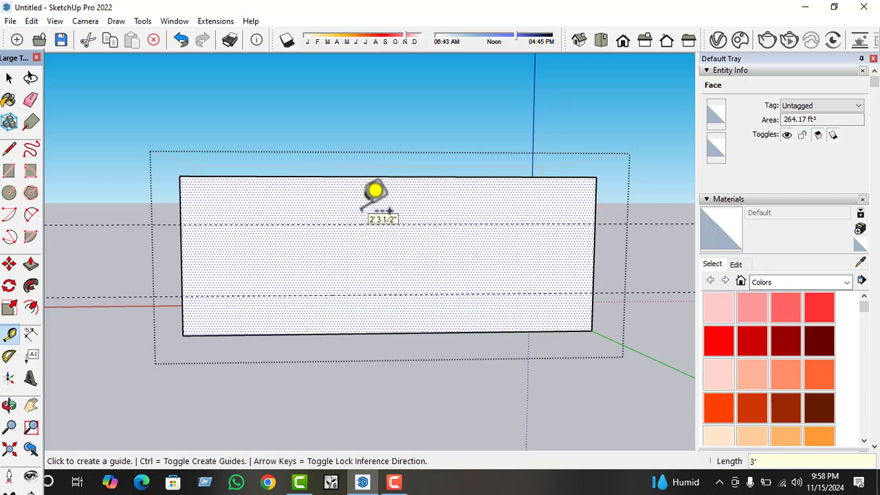
Place vertical guides 3' in from both end edges of the doorless long wall.
{"action": "left_click", "coordinate": [181, 255]}
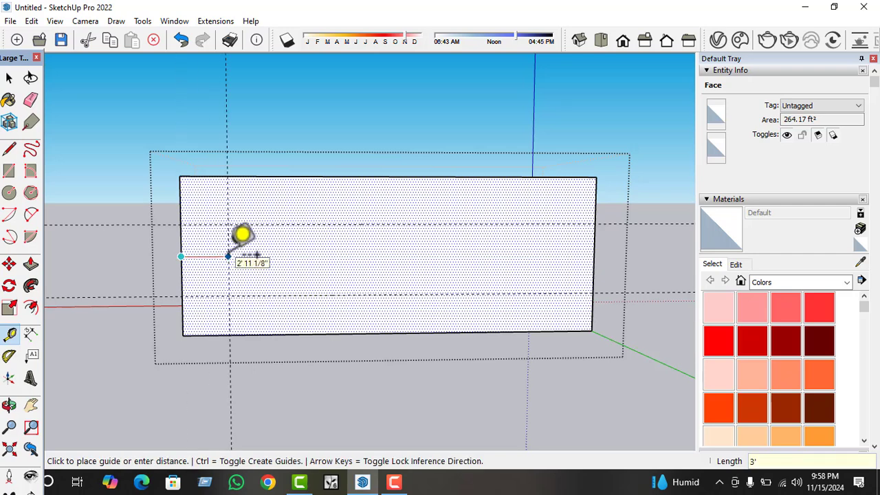
{"action": "left_click", "coordinate": [229, 256]}
{"action": "left_click", "coordinate": [592, 243]}
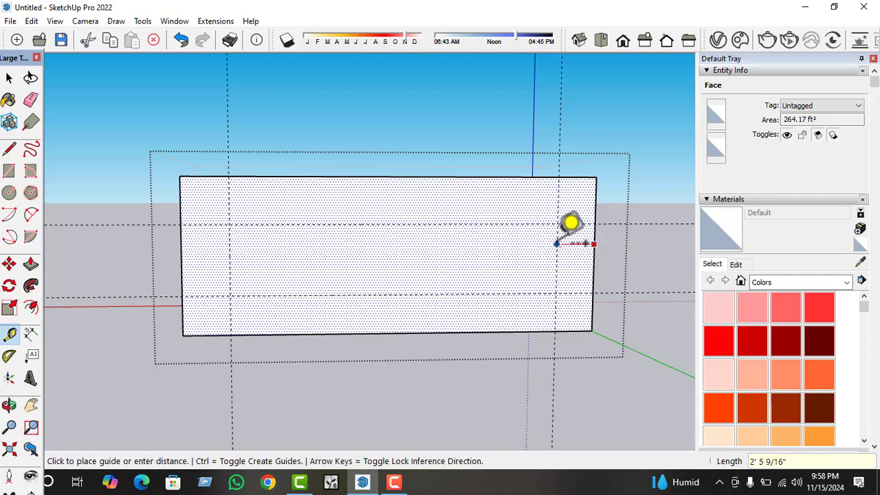
{"action": "type", "text": "3'"}
{"action": "key", "text": "Return"}
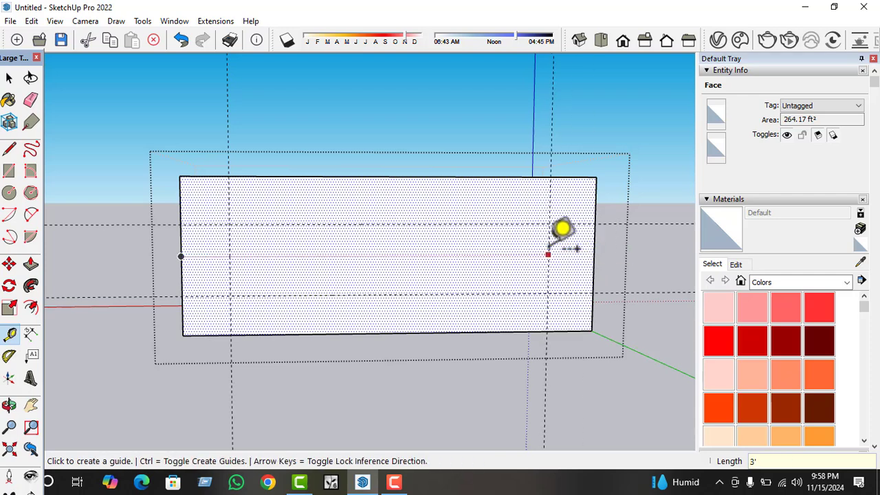
Add two more vertical guides, each 6' inward from the existing vertical guides, to mark the window widths.
{"action": "left_click", "coordinate": [548, 254]}
{"action": "key", "text": "Escape"}
{"action": "left_click", "coordinate": [548, 240]}
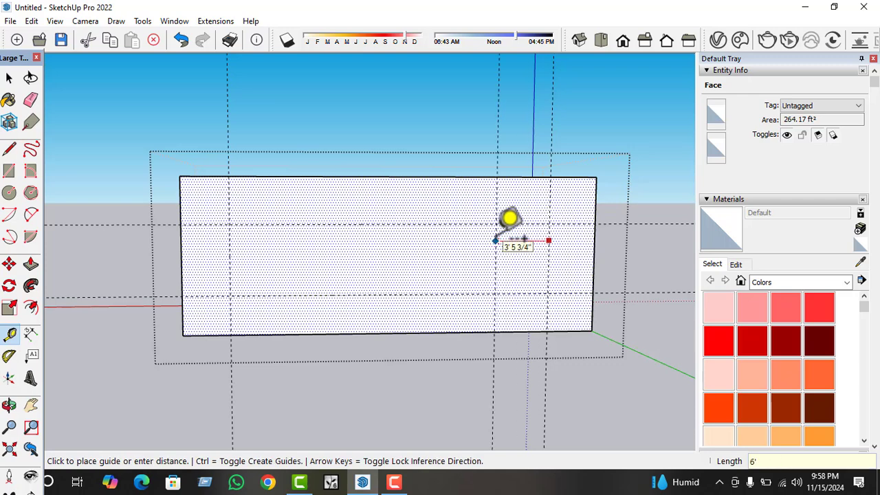
{"action": "key", "text": "Return"}
{"action": "left_click", "coordinate": [229, 267]}
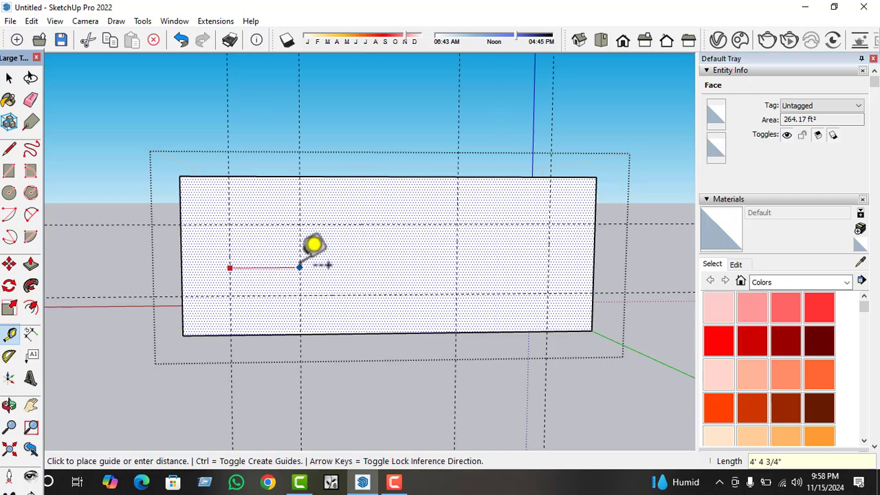
{"action": "type", "text": "6"}
{"action": "key", "text": "Return"}
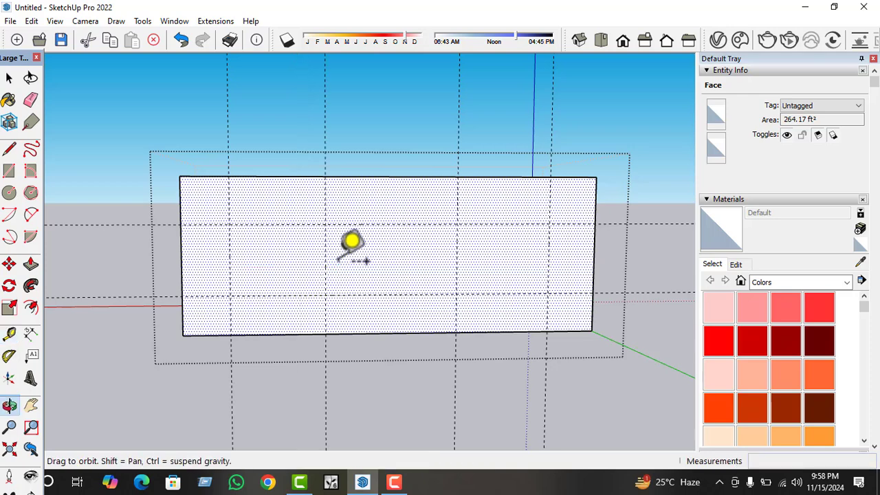
Outline a 6' by 4' 6" window rectangle with lines between the guide intersections at the wall end farther from the origin.
{"action": "left_click", "coordinate": [10, 149]}
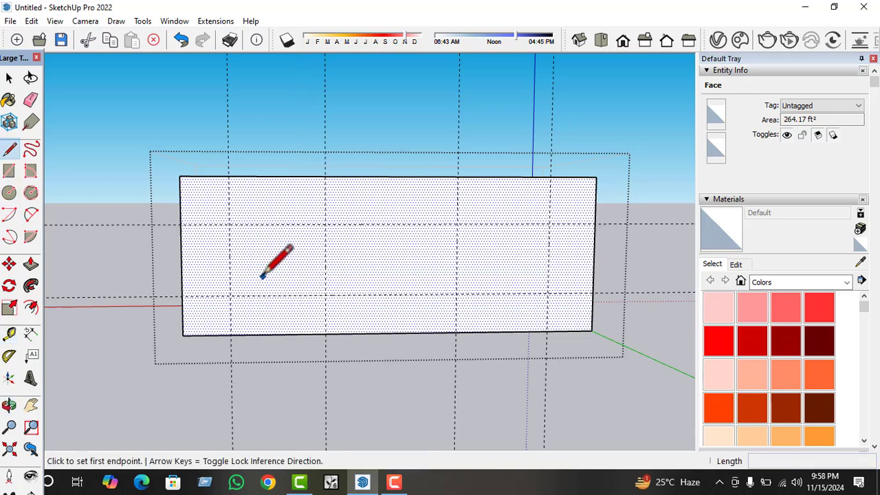
{"action": "left_click", "coordinate": [229, 296]}
{"action": "left_click", "coordinate": [229, 224]}
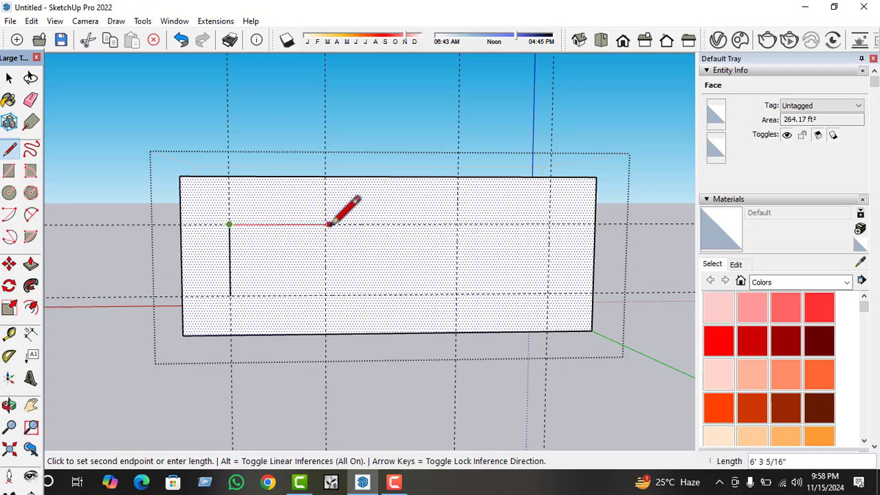
{"action": "left_click", "coordinate": [326, 224]}
{"action": "left_click", "coordinate": [325, 295]}
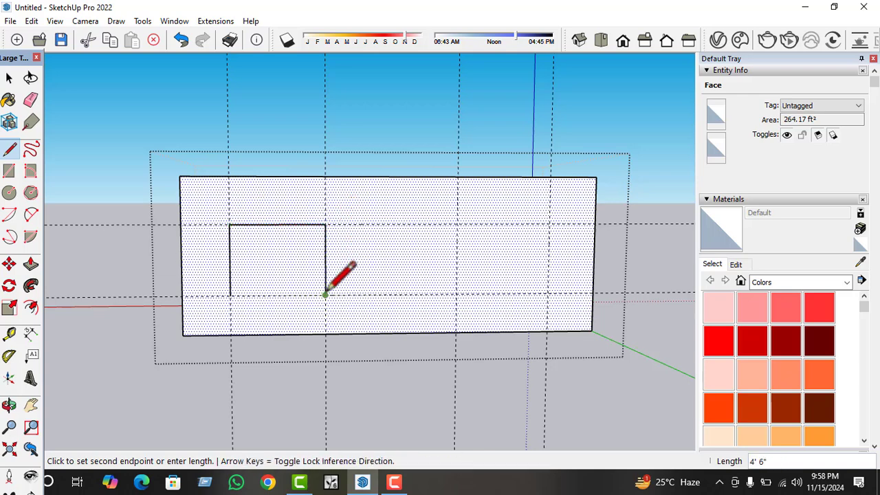
{"action": "left_click", "coordinate": [230, 296]}
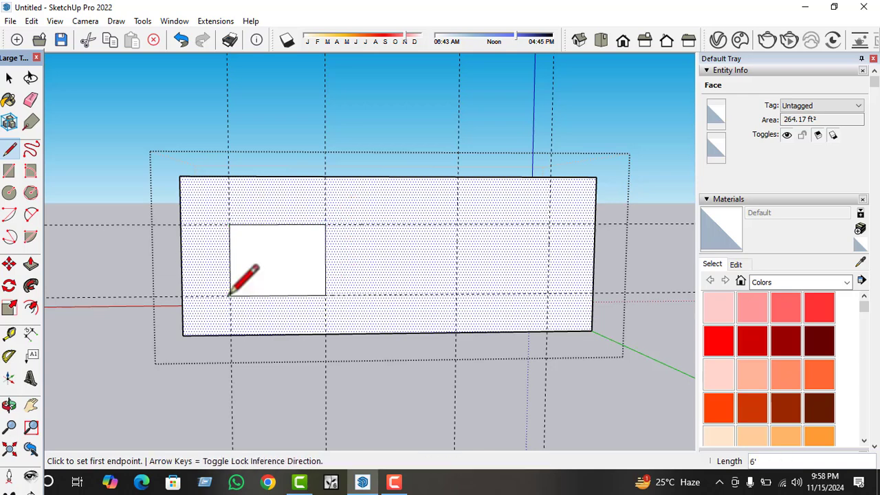
Outline a second window rectangle, 6' wide, with lines between the guide intersections at the wall end nearer the origin.
{"action": "left_click", "coordinate": [456, 224]}
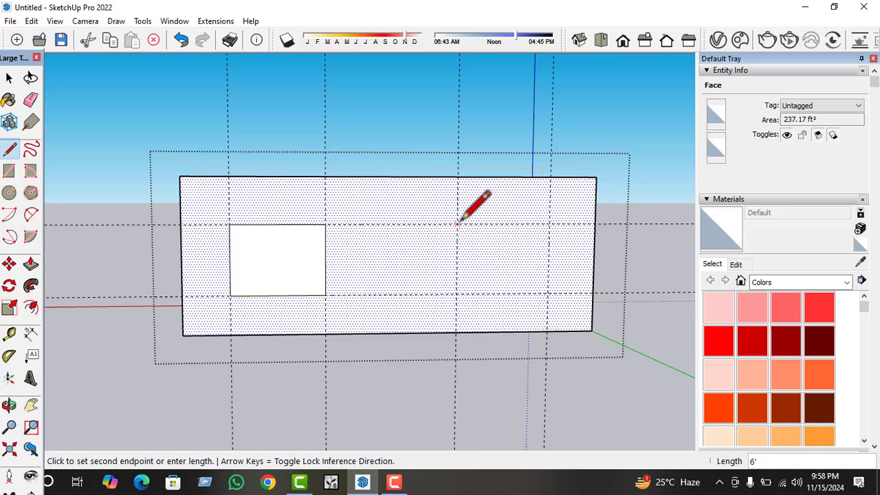
{"action": "left_click", "coordinate": [548, 293]}
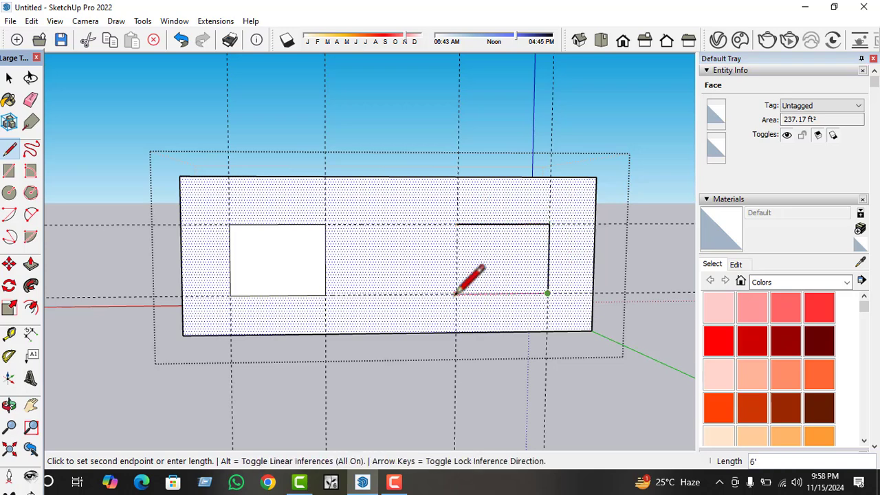
{"action": "left_click", "coordinate": [455, 294]}
{"action": "left_click", "coordinate": [455, 224]}
{"action": "key", "text": "space"}
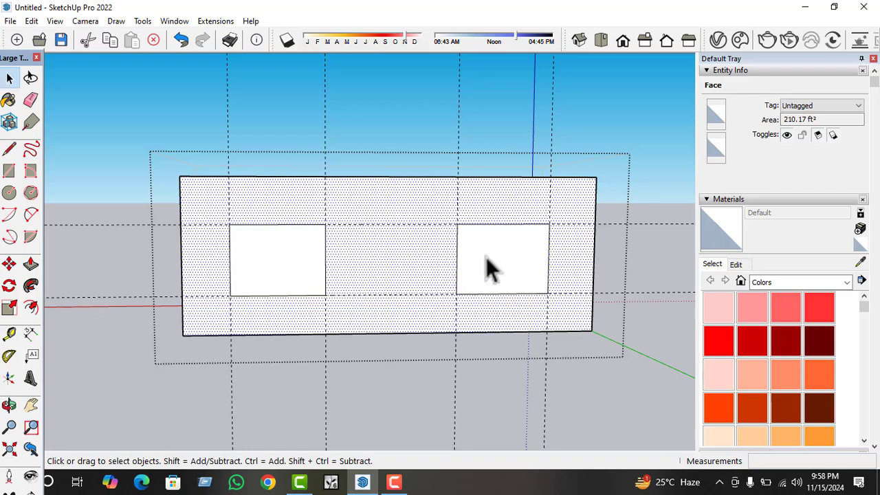
Push/Pull the window rectangle nearer the origin 5" inward to cut the opening through the wall.
{"action": "left_click", "coordinate": [485, 257]}
{"action": "middle_click_drag", "start_coordinate": [486, 257], "coordinate": [510, 330]}
{"action": "key", "text": "p"}
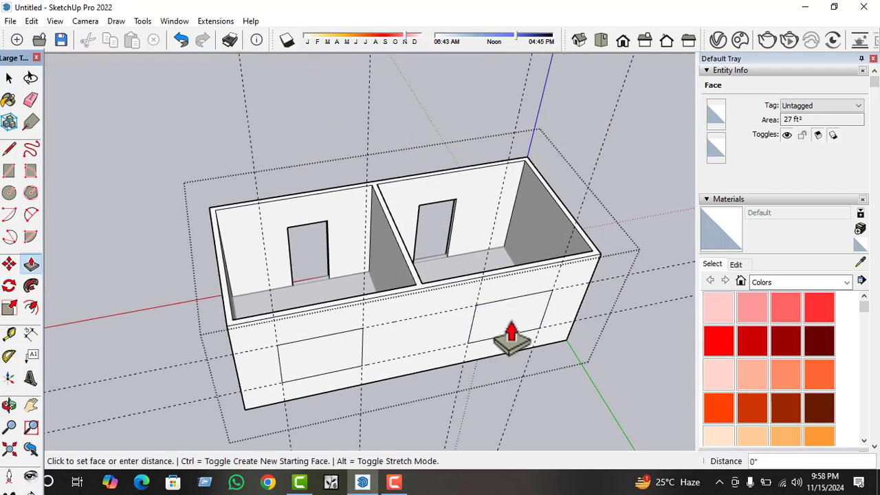
{"action": "left_click", "coordinate": [513, 330]}
{"action": "type", "text": "5"}
{"action": "key", "text": "Return"}
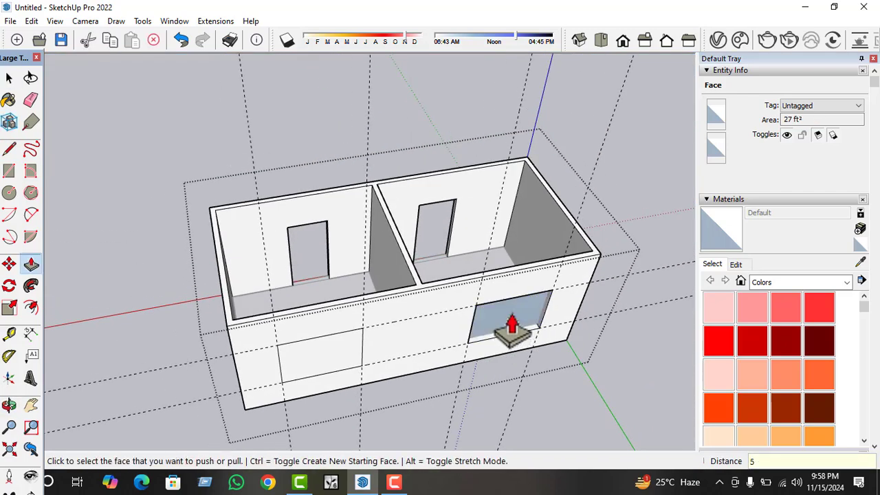
{"action": "left_click", "coordinate": [513, 330]}
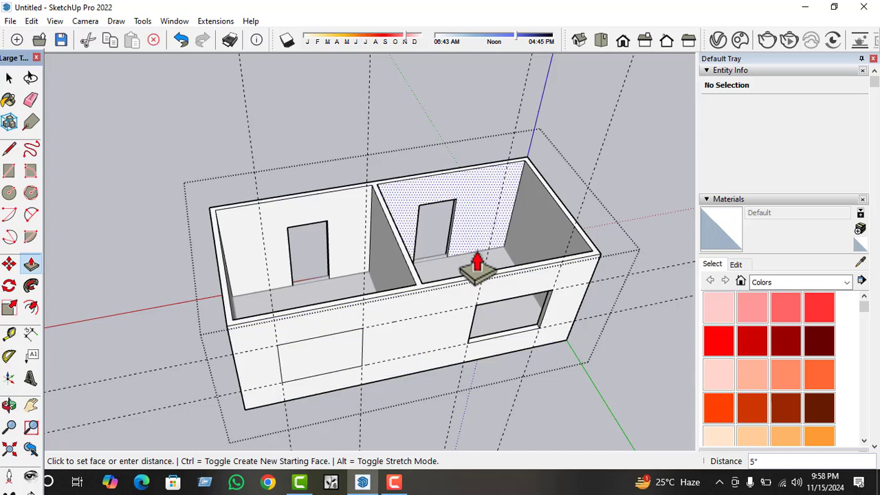
{"action": "left_click", "coordinate": [512, 342]}
{"action": "left_click", "coordinate": [342, 375]}
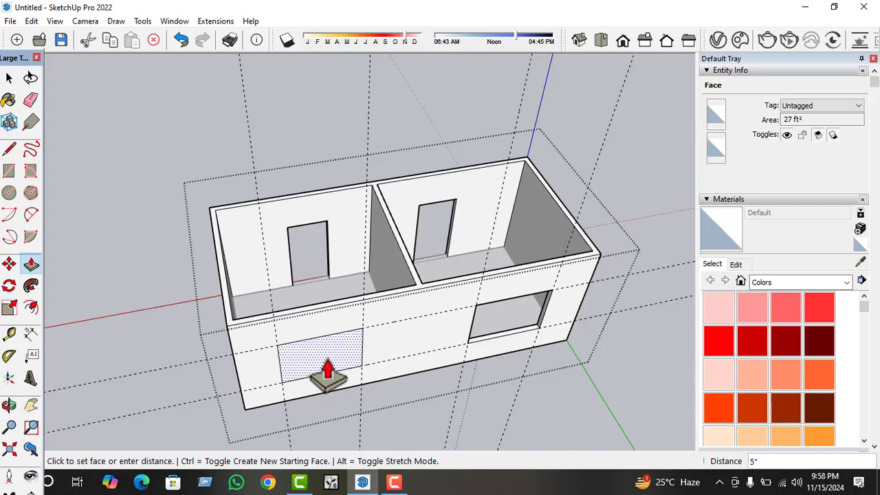
{"action": "mouse_move", "coordinate": [328, 374]}
{"action": "middle_mouse_down"}
{"action": "mouse_move", "coordinate": [325, 309]}
{"action": "mouse_move", "coordinate": [328, 358]}
{"action": "middle_mouse_up"}
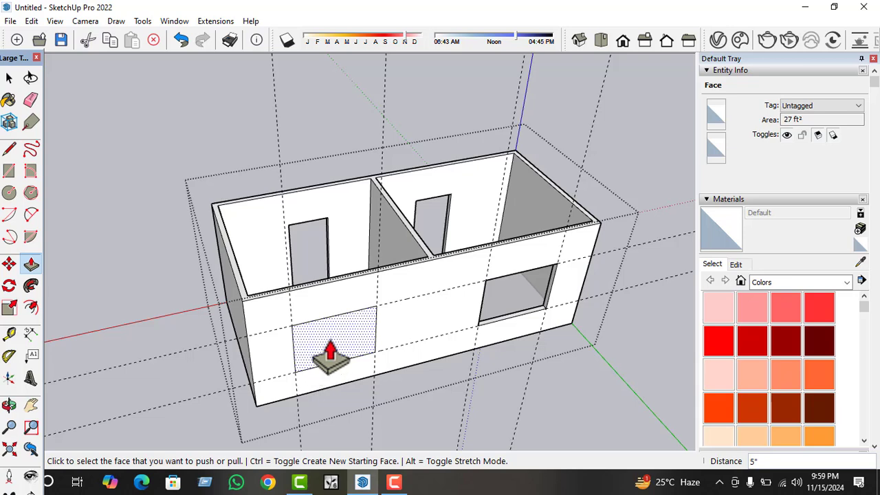
{"action": "left_click_drag", "start_coordinate": [330, 354], "coordinate": [332, 348]}
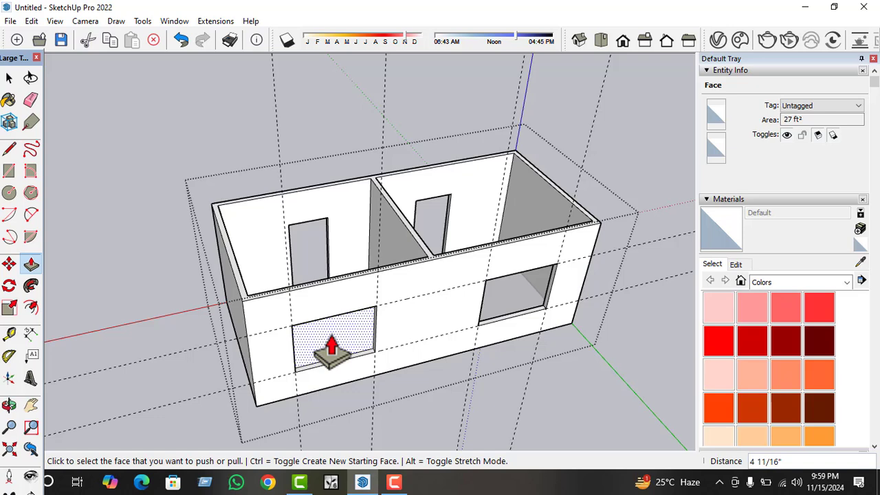
{"action": "key", "text": "ctrl+z"}
Push/Pull the window rectangle farther from the origin 5" inward to cut its opening through the wall.
{"action": "left_click_drag", "start_coordinate": [332, 356], "coordinate": [330, 345]}
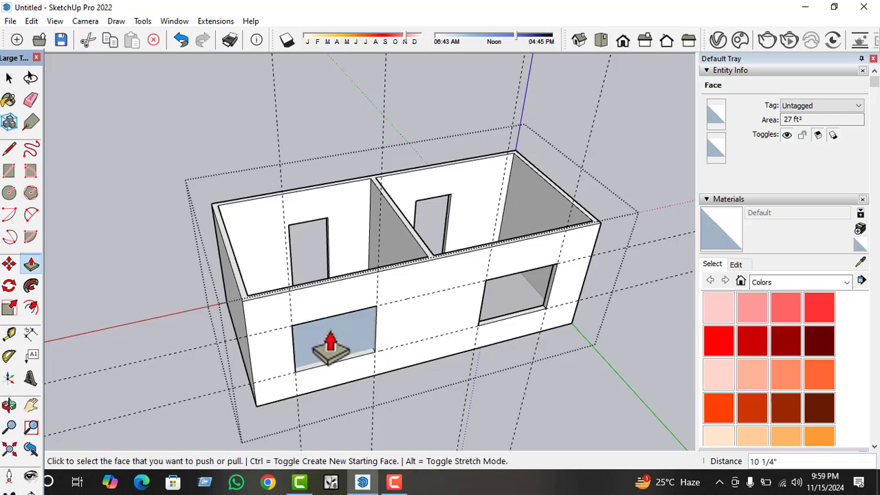
{"action": "type", "text": "5"}
{"action": "key", "text": "Return"}
{"action": "key", "text": "space"}
Delete all the guides around the window openings and close the wall group.
{"action": "middle_click_drag", "start_coordinate": [312, 336], "coordinate": [494, 159]}
{"action": "left_click_drag", "start_coordinate": [278, 141], "coordinate": [265, 141]}
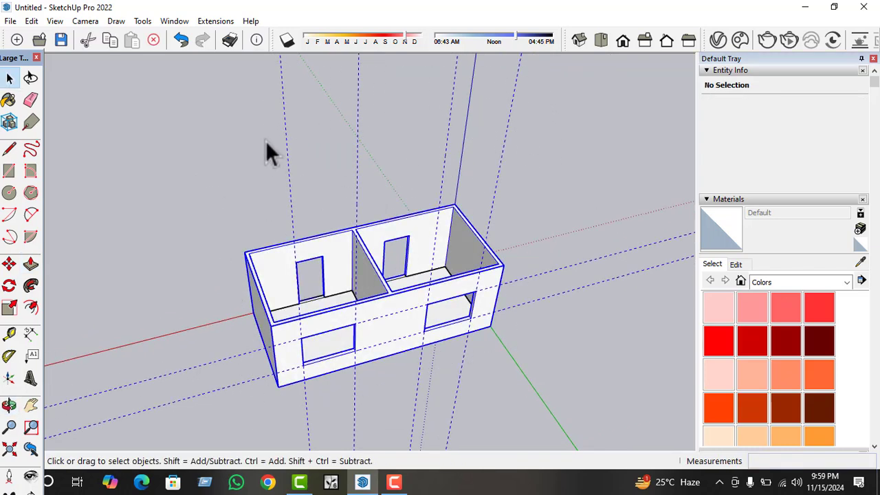
{"action": "double_click", "coordinate": [497, 176]}
{"action": "left_click", "coordinate": [497, 176]}
{"action": "key", "text": "Delete"}
{"action": "left_click_drag", "start_coordinate": [462, 115], "coordinate": [299, 122]}
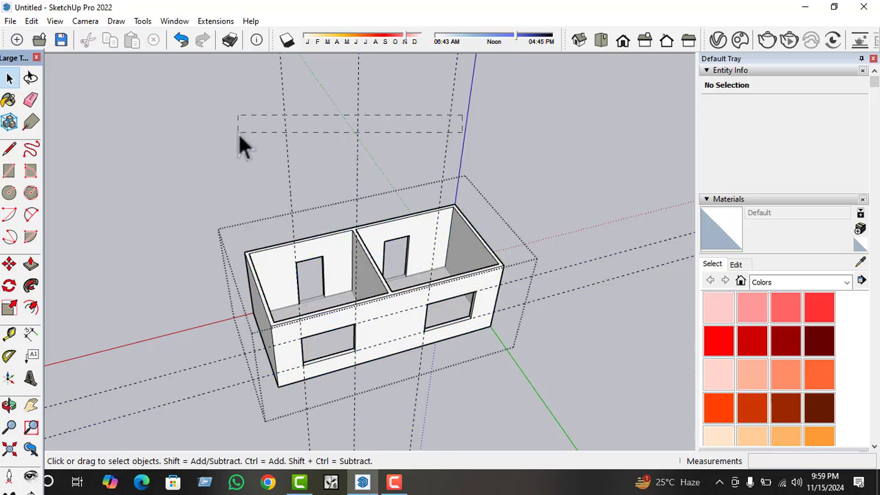
{"action": "middle_click_drag", "start_coordinate": [535, 328], "coordinate": [499, 191]}
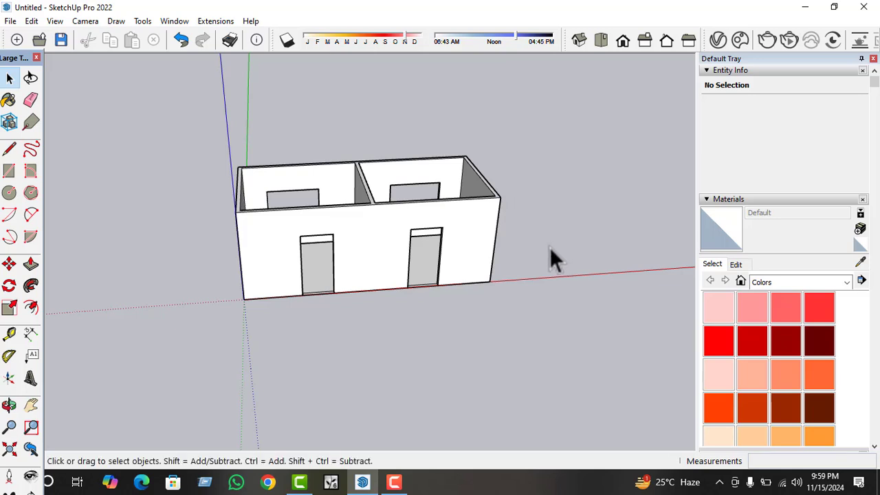
Import the Generic_Door model from the DOOR folder inside SKETCHUP IMPORT FILE.
{"action": "scroll", "coordinate": [477, 262], "scroll_direction": "down", "scroll_amount": 2}
{"action": "middle_click_drag", "start_coordinate": [478, 262], "coordinate": [609, 173]}
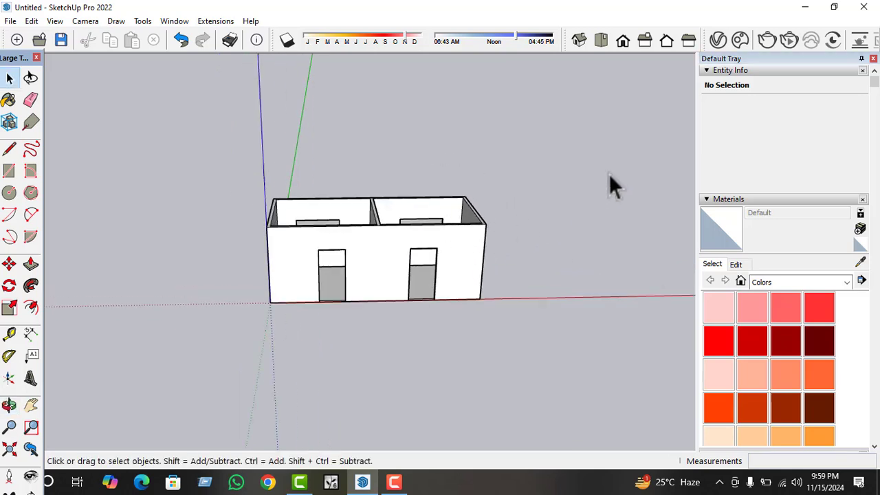
{"action": "left_click", "coordinate": [4, 20]}
{"action": "left_click", "coordinate": [11, 49]}
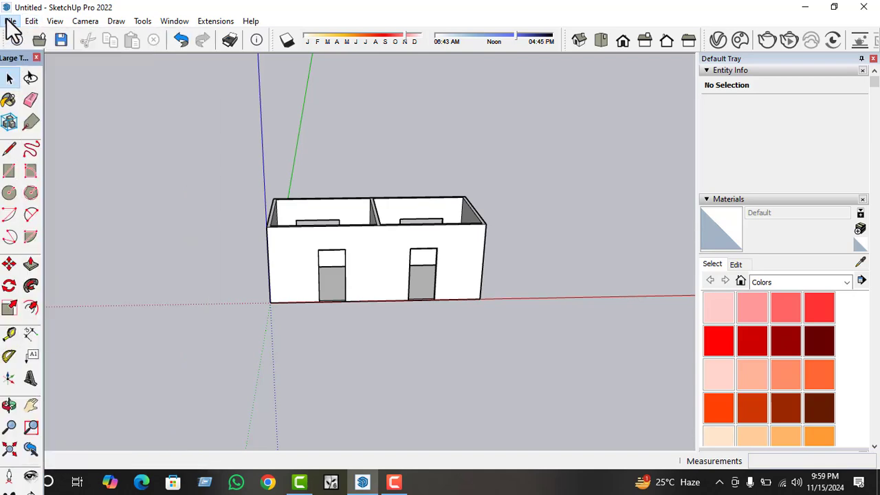
{"action": "left_click", "coordinate": [8, 21]}
{"action": "left_click", "coordinate": [49, 238]}
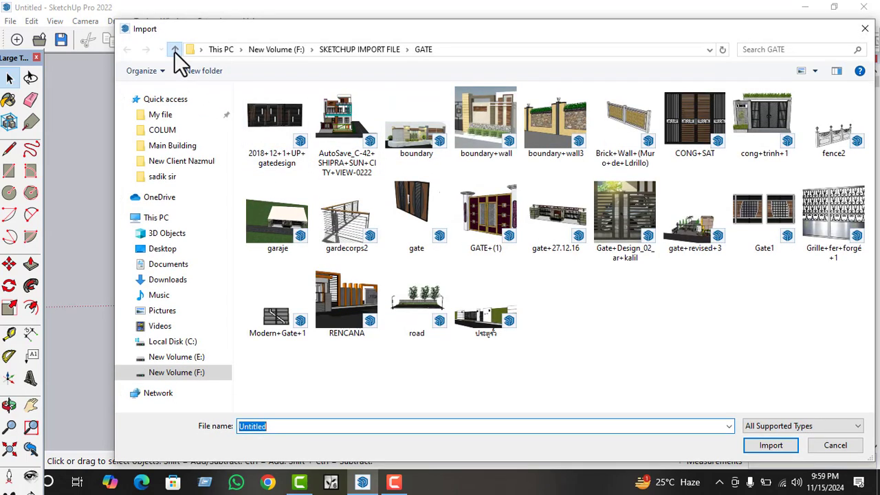
{"action": "left_click", "coordinate": [174, 51]}
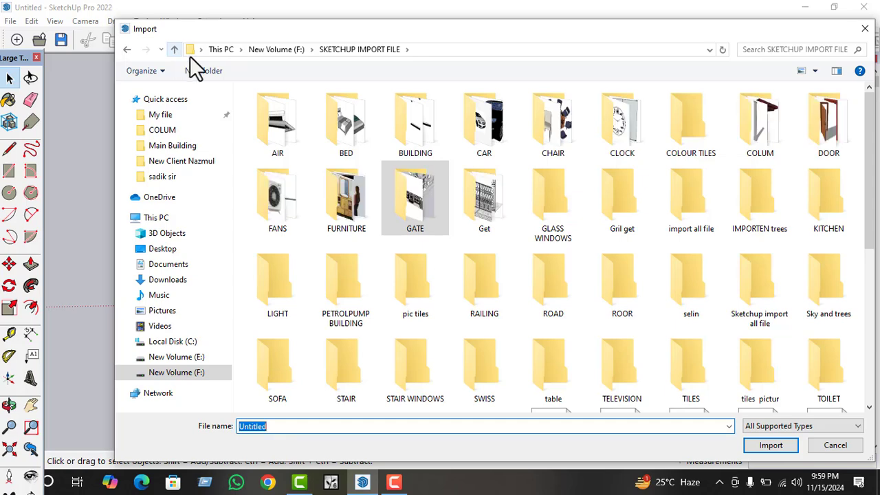
{"action": "left_click", "coordinate": [813, 134]}
{"action": "double_click", "coordinate": [813, 133]}
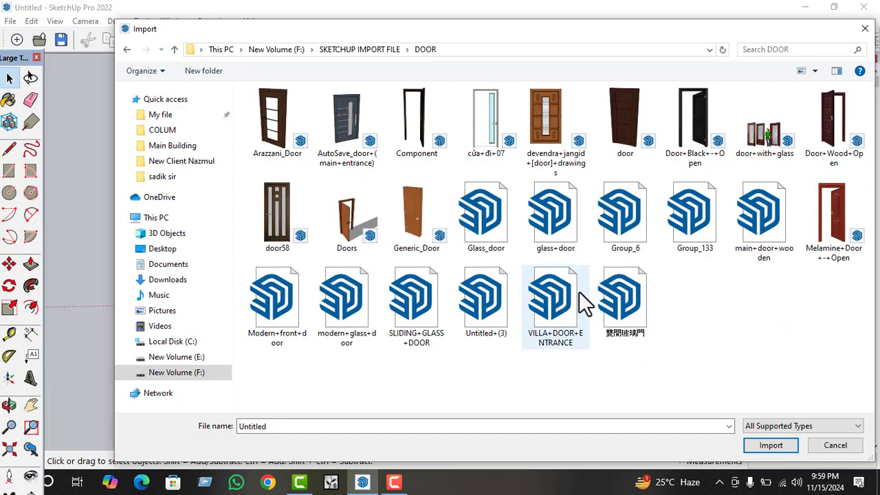
{"action": "left_click", "coordinate": [426, 247]}
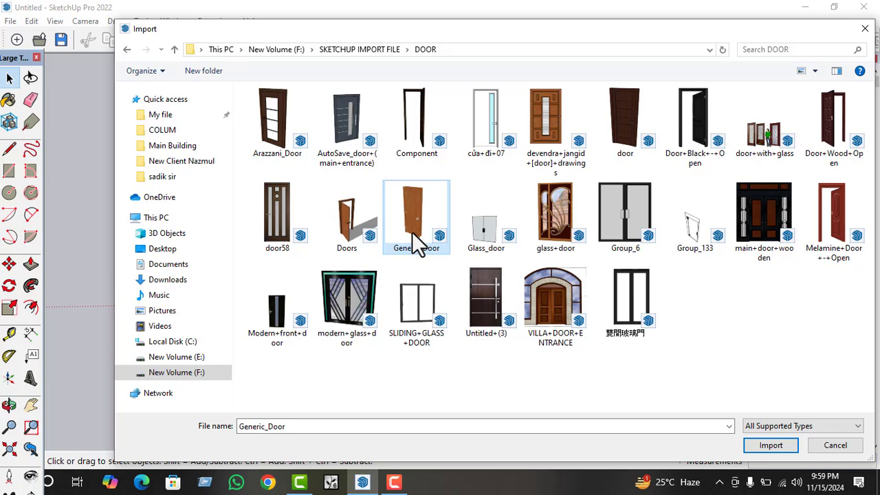
{"action": "left_click", "coordinate": [767, 445]}
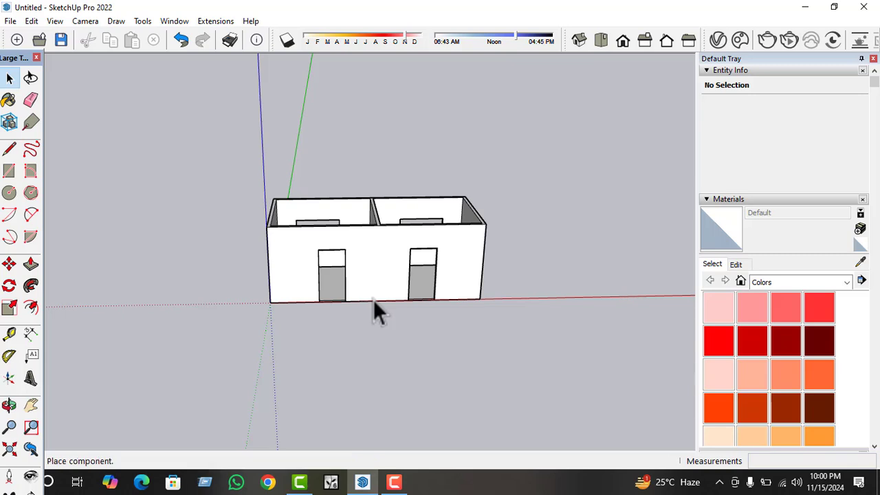
Place the imported door at the front opening nearer the origin and move its lower corner onto the opening's lower corner.
{"action": "scroll", "coordinate": [282, 314], "scroll_direction": "up", "scroll_amount": 2}
{"action": "scroll", "coordinate": [347, 285], "scroll_direction": "up", "scroll_amount": 5}
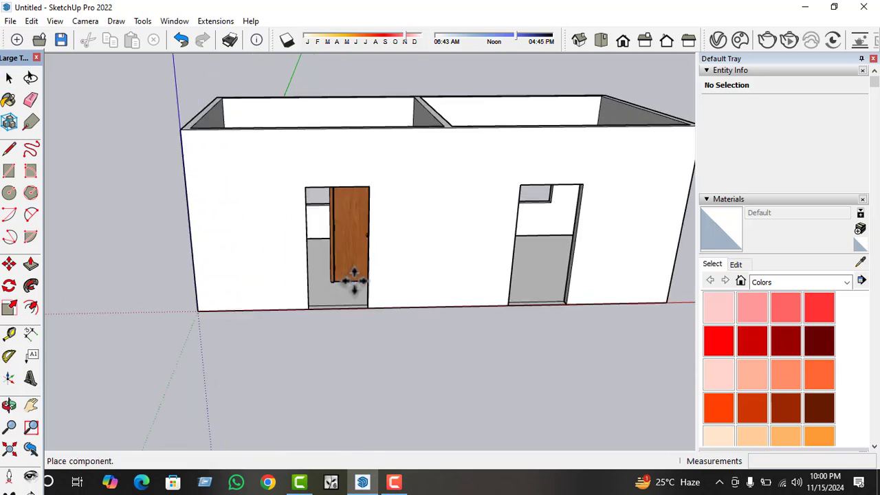
{"action": "left_click", "coordinate": [263, 335]}
{"action": "scroll", "coordinate": [275, 334], "scroll_direction": "up", "scroll_amount": 2}
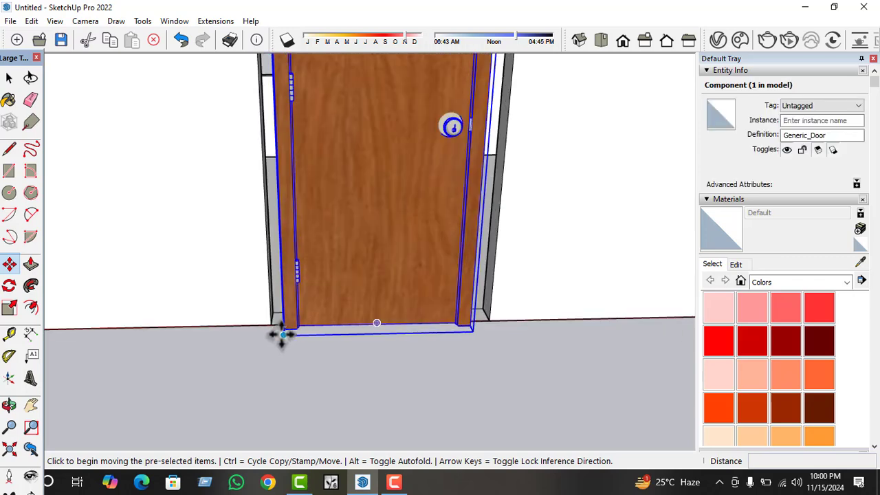
{"action": "left_click", "coordinate": [281, 334]}
{"action": "scroll", "coordinate": [275, 320], "scroll_direction": "up", "scroll_amount": 2}
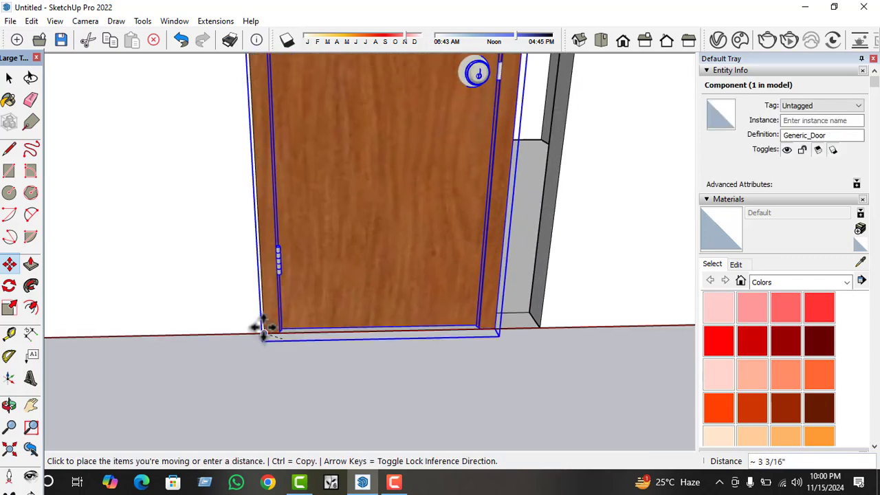
{"action": "left_click", "coordinate": [258, 328]}
Scale the door's width along the front wall until it reaches the far jamb of the opening.
{"action": "scroll", "coordinate": [298, 361], "scroll_direction": "down", "scroll_amount": 5}
{"action": "middle_click_drag", "start_coordinate": [380, 226], "coordinate": [153, 275]}
{"action": "left_click", "coordinate": [9, 307]}
{"action": "scroll", "coordinate": [320, 280], "scroll_direction": "up", "scroll_amount": 2}
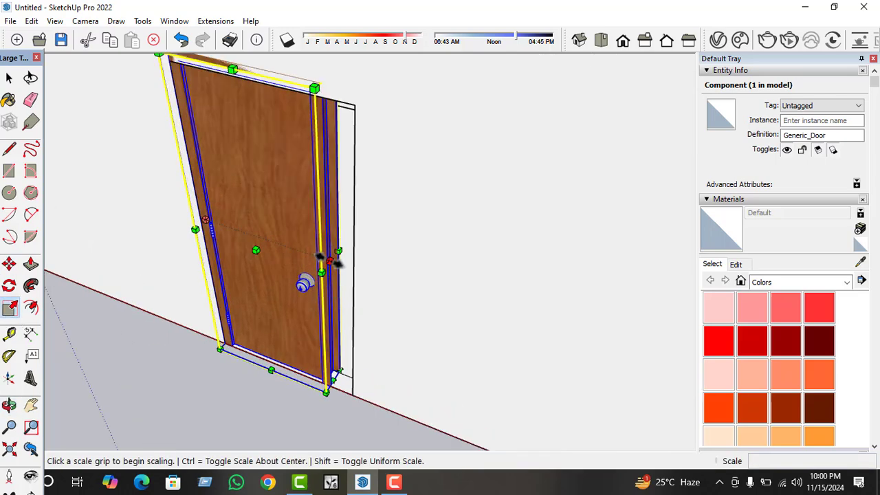
{"action": "left_click", "coordinate": [337, 262]}
{"action": "left_click", "coordinate": [362, 260]}
{"action": "scroll", "coordinate": [395, 275], "scroll_direction": "down", "scroll_amount": 2}
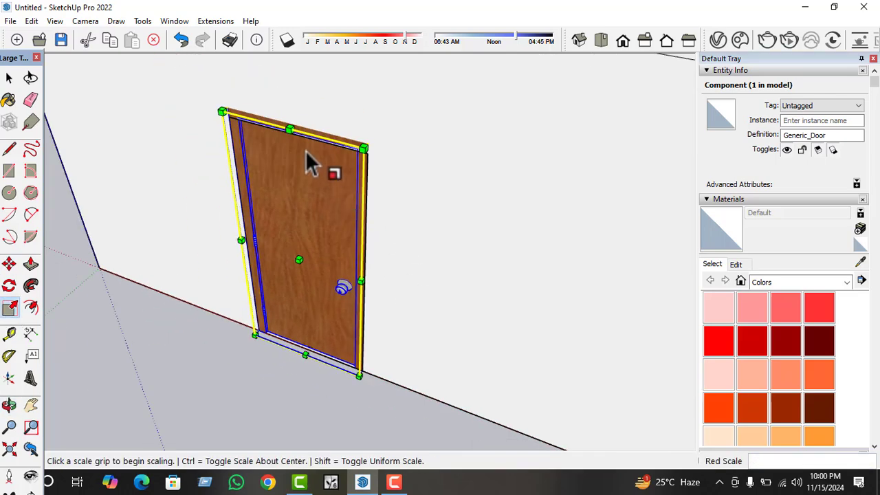
Scale the door's height by about 0.97 to fit the top of the opening, then deselect it.
{"action": "scroll", "coordinate": [311, 155], "scroll_direction": "up", "scroll_amount": 2}
{"action": "left_click", "coordinate": [296, 115]}
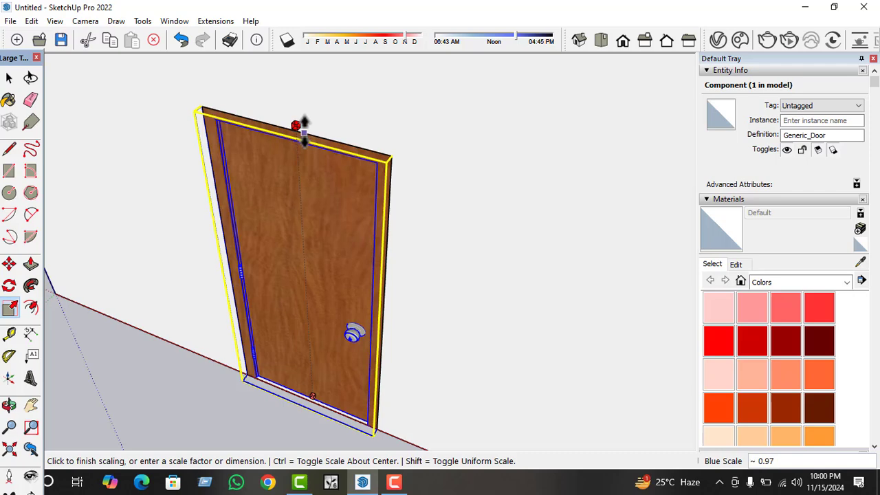
{"action": "left_click", "coordinate": [305, 130]}
{"action": "middle_click_drag", "start_coordinate": [304, 205], "coordinate": [432, 156]}
{"action": "key", "text": "space"}
{"action": "scroll", "coordinate": [339, 255], "scroll_direction": "down", "scroll_amount": 2}
{"action": "scroll", "coordinate": [339, 255], "scroll_direction": "down", "scroll_amount": 2}
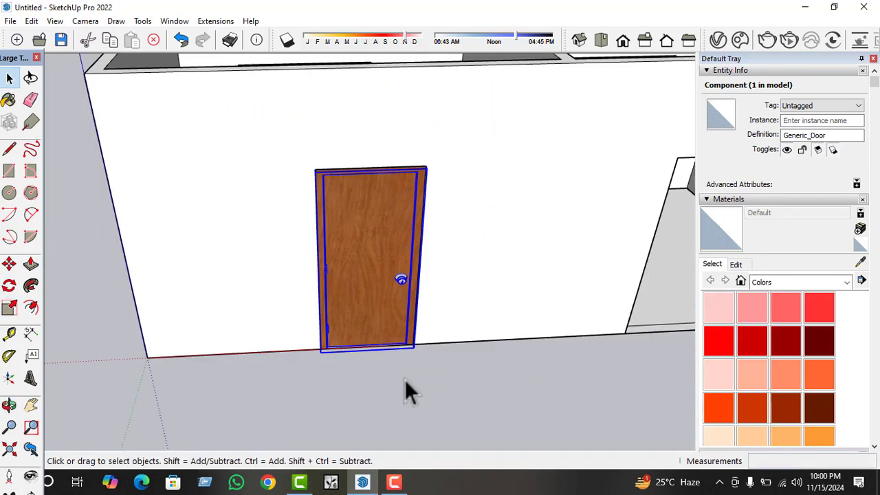
{"action": "left_click", "coordinate": [404, 379]}
Copy the fitted door about 10' 11" along the front wall into the second door opening.
{"action": "scroll", "coordinate": [177, 270], "scroll_direction": "down", "scroll_amount": 2}
{"action": "middle_click_drag", "start_coordinate": [354, 296], "coordinate": [334, 279]}
{"action": "left_click", "coordinate": [340, 285]}
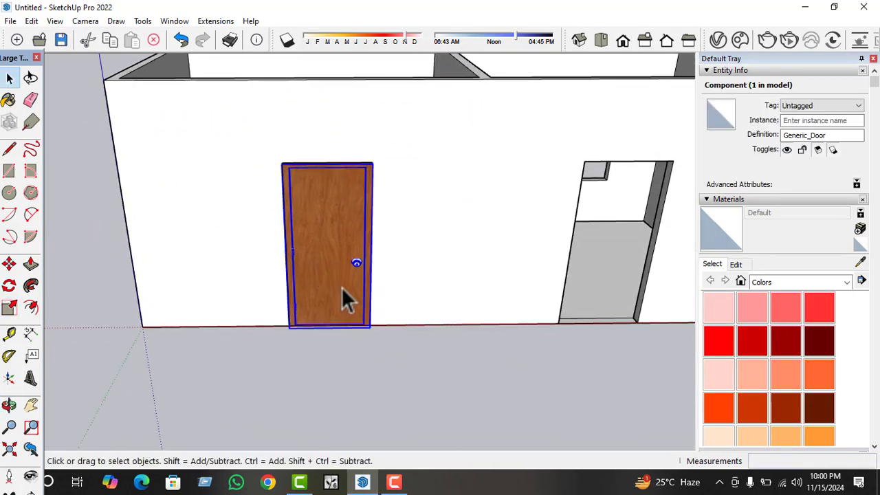
{"action": "key", "text": "m"}
{"action": "left_click", "coordinate": [372, 327]}
{"action": "key", "text": "ctrl"}
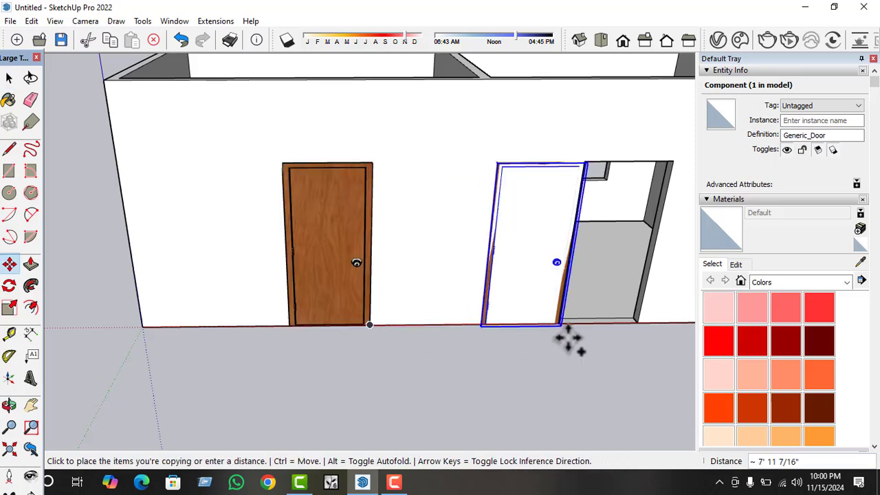
{"action": "left_click", "coordinate": [633, 329]}
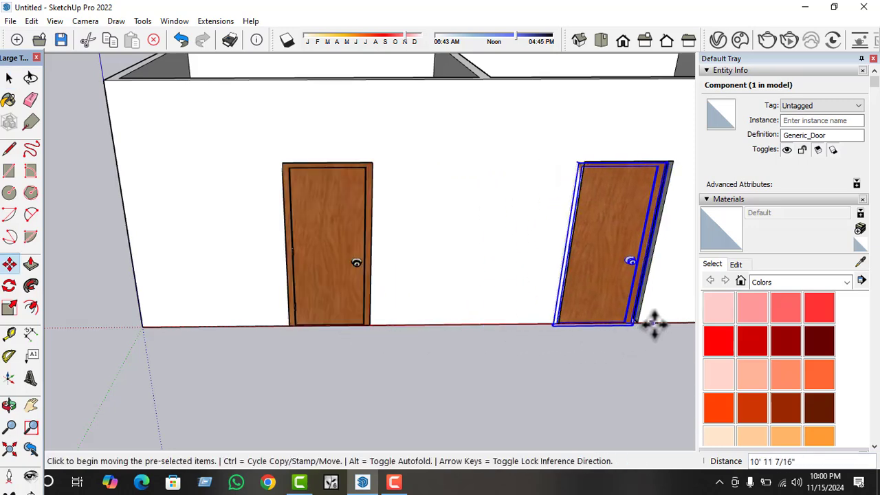
Move the copied door so its lower corner meets the lower corner of the second opening.
{"action": "scroll", "coordinate": [652, 324], "scroll_direction": "up", "scroll_amount": 4}
{"action": "left_click", "coordinate": [601, 319]}
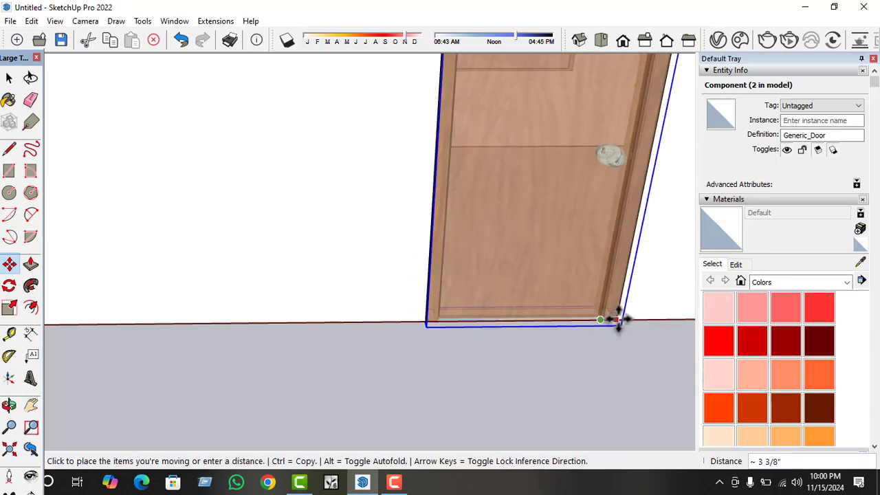
{"action": "left_click", "coordinate": [621, 320]}
{"action": "scroll", "coordinate": [485, 378], "scroll_direction": "down", "scroll_amount": 3}
{"action": "key", "text": "space"}
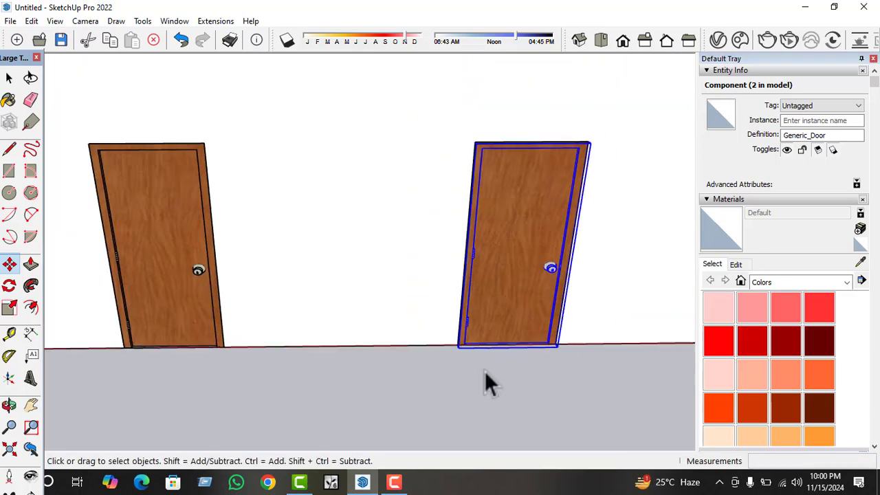
Flip the second door along its width to put its knob on the side facing the first door.
{"action": "right_click", "coordinate": [522, 273]}
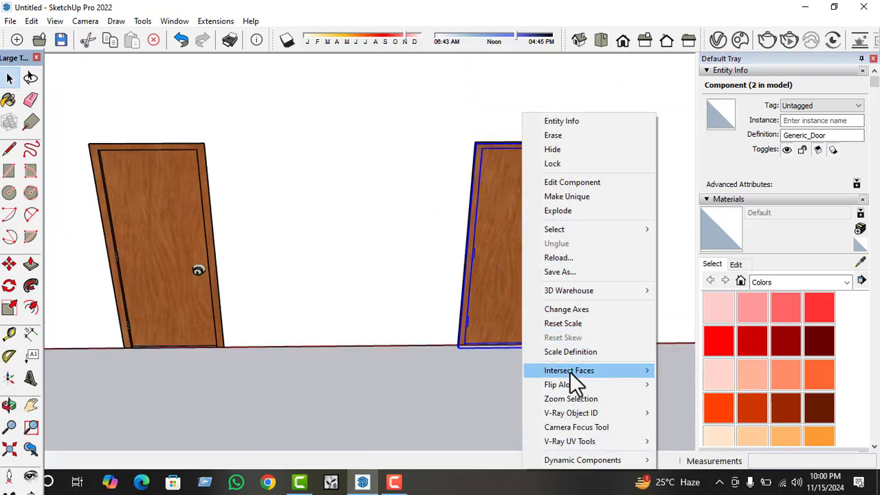
{"action": "mouse_move", "coordinate": [650, 385]}
{"action": "left_click", "coordinate": [690, 387]}
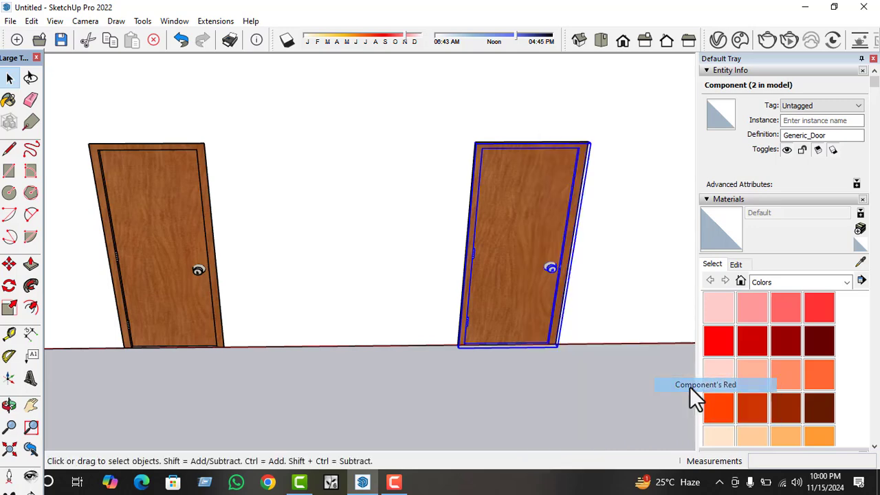
{"action": "left_click", "coordinate": [544, 383]}
{"action": "scroll", "coordinate": [387, 332], "scroll_direction": "down", "scroll_amount": 4}
{"action": "middle_click_drag", "start_coordinate": [387, 332], "coordinate": [392, 324]}
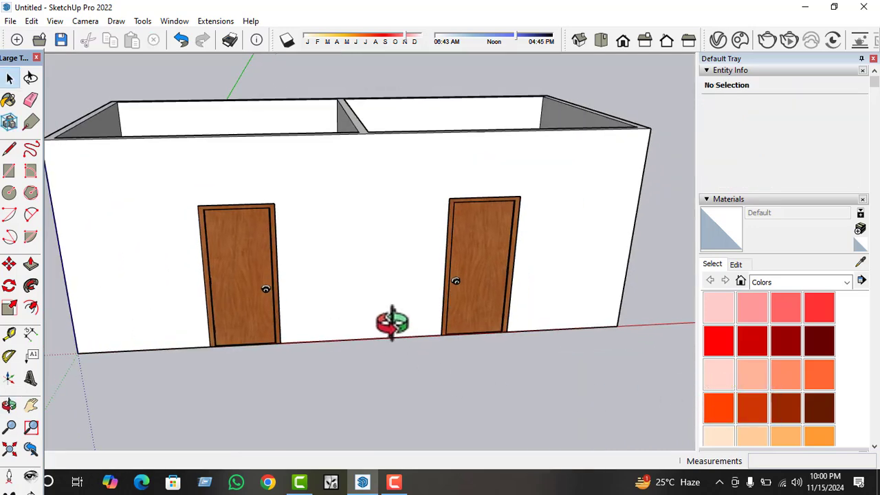
{"action": "scroll", "coordinate": [398, 328], "scroll_direction": "down", "scroll_amount": 5}
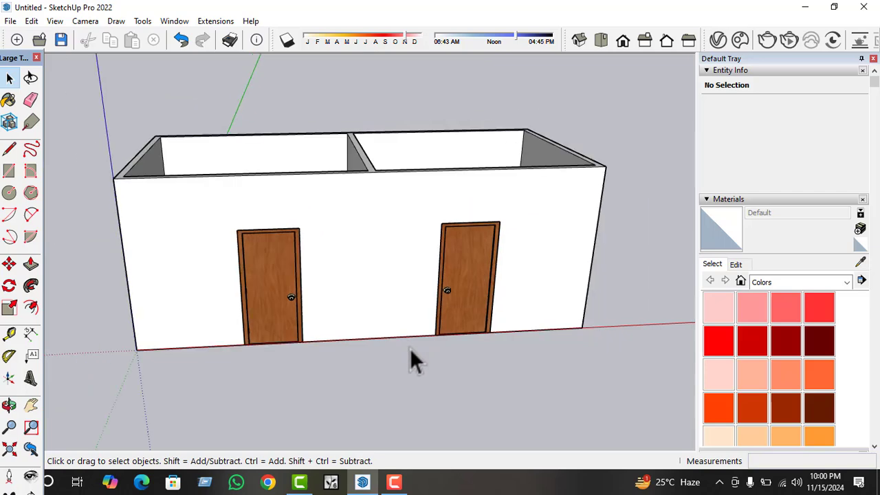
Import the Storefront+System window model from the SKETCHUP IMPORT FILE folder.
{"action": "middle_click_drag", "start_coordinate": [412, 358], "coordinate": [539, 332]}
{"action": "scroll", "coordinate": [304, 258], "scroll_direction": "down", "scroll_amount": 2}
{"action": "middle_click_drag", "start_coordinate": [215, 304], "coordinate": [680, 317]}
{"action": "scroll", "coordinate": [292, 266], "scroll_direction": "up", "scroll_amount": 2}
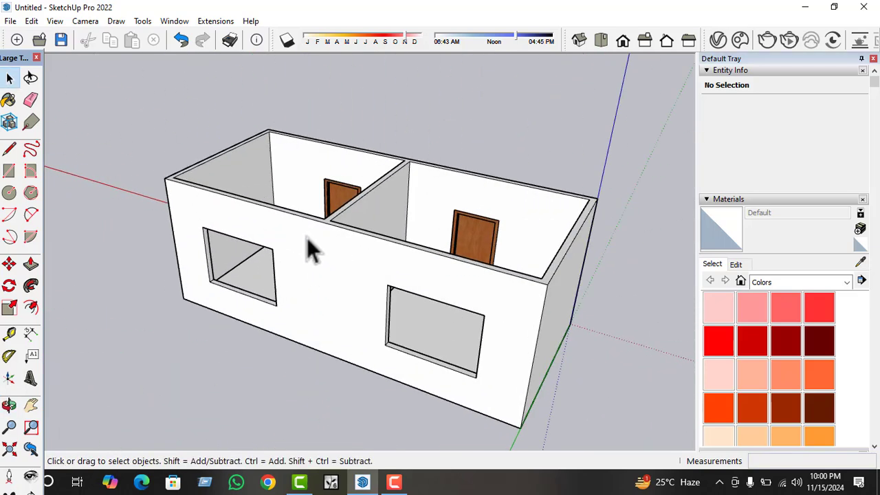
{"action": "left_click", "coordinate": [10, 21]}
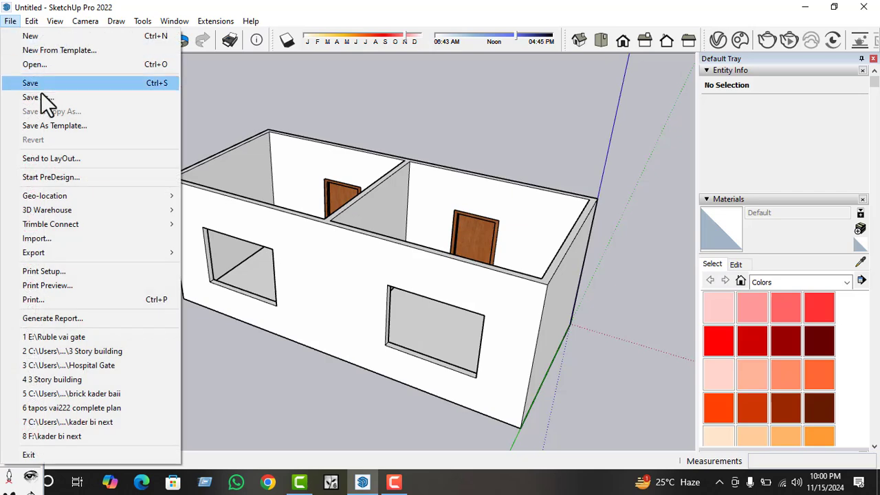
{"action": "left_click", "coordinate": [62, 238]}
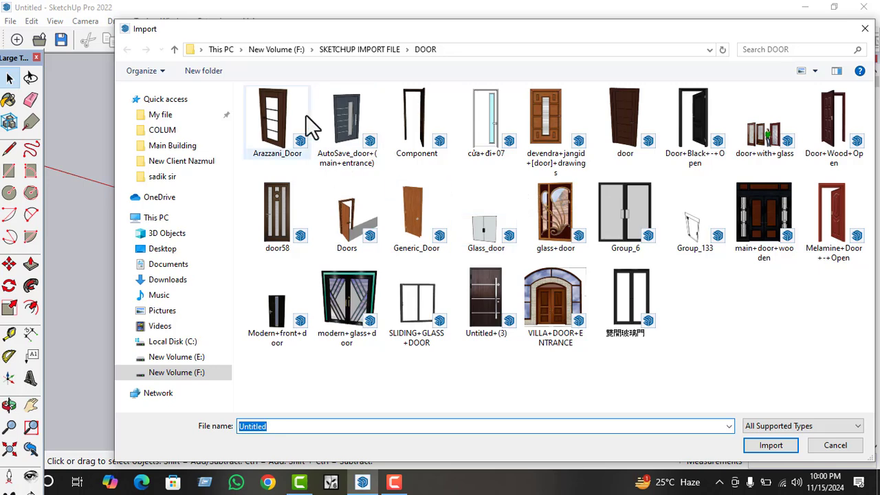
{"action": "left_click", "coordinate": [175, 49]}
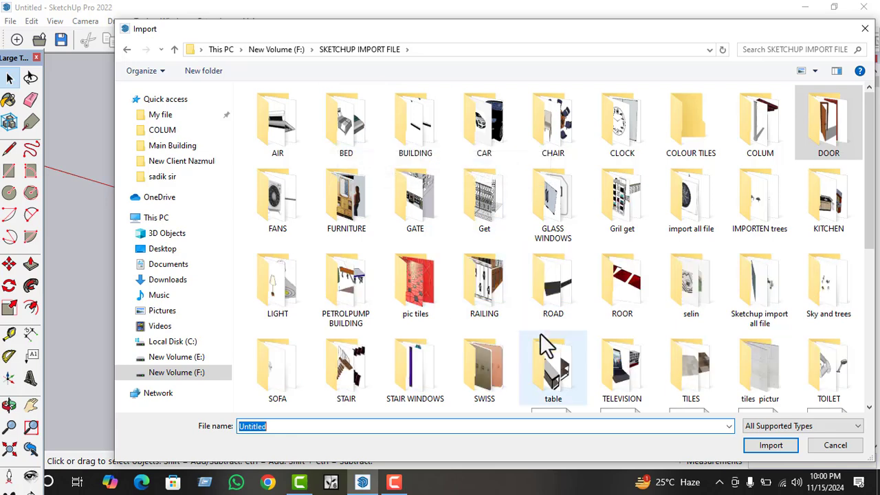
{"action": "scroll", "coordinate": [553, 344], "scroll_direction": "down", "scroll_amount": 5}
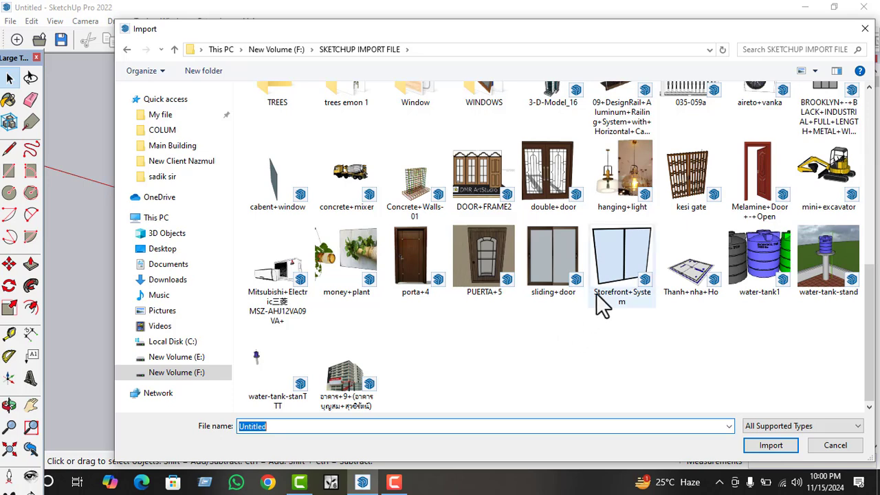
{"action": "left_click", "coordinate": [622, 272]}
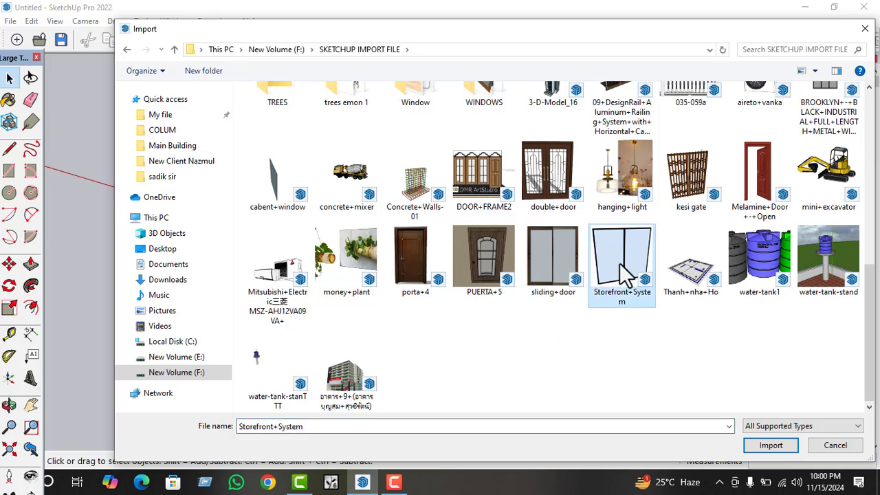
{"action": "left_click", "coordinate": [768, 446]}
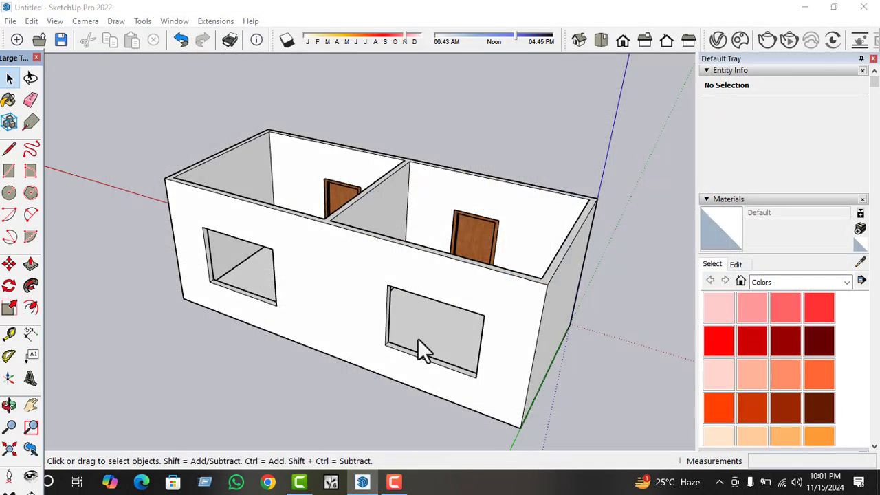
Place the imported storefront window over the rear window opening nearer the origin.
{"action": "scroll", "coordinate": [234, 321], "scroll_direction": "down", "scroll_amount": 2}
{"action": "scroll", "coordinate": [378, 359], "scroll_direction": "up", "scroll_amount": 5}
{"action": "middle_click_drag", "start_coordinate": [395, 359], "coordinate": [520, 341]}
{"action": "left_click", "coordinate": [537, 323]}
{"action": "scroll", "coordinate": [314, 304], "scroll_direction": "down", "scroll_amount": 3}
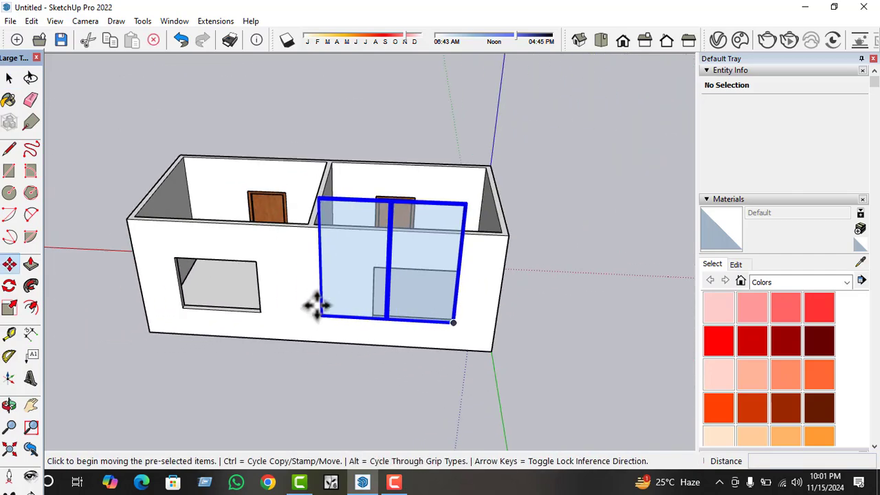
{"action": "middle_click_drag", "start_coordinate": [314, 305], "coordinate": [350, 314]}
Try to scale the storefront window component to fit the rear opening.
{"action": "left_click", "coordinate": [9, 307]}
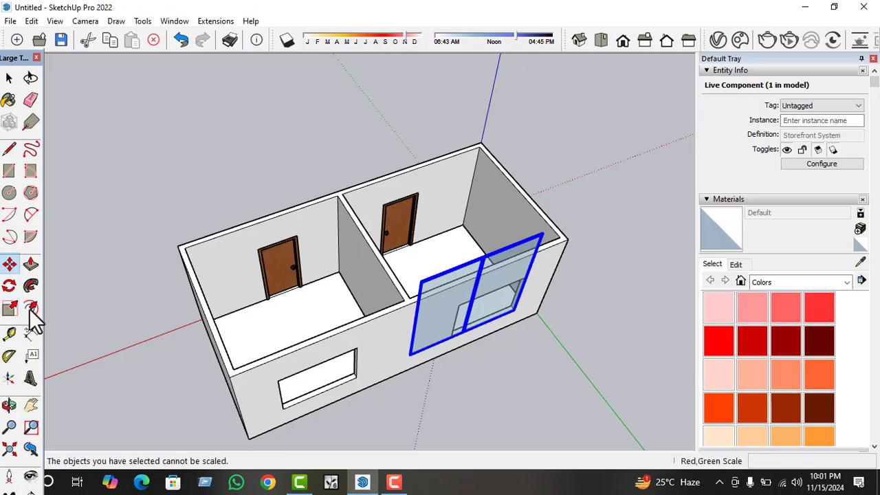
{"action": "scroll", "coordinate": [479, 351], "scroll_direction": "up", "scroll_amount": 3}
{"action": "scroll", "coordinate": [467, 309], "scroll_direction": "up", "scroll_amount": 2}
{"action": "key", "text": "space"}
{"action": "left_click", "coordinate": [441, 191]}
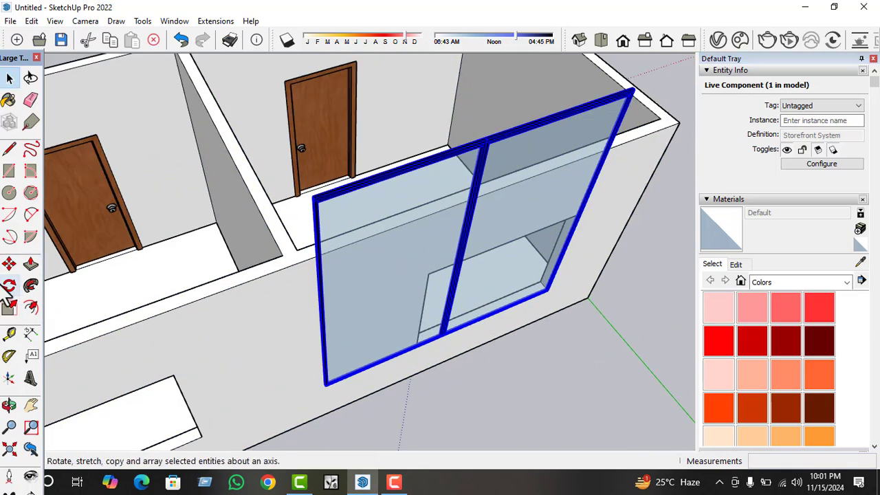
{"action": "left_click", "coordinate": [14, 309]}
{"action": "scroll", "coordinate": [327, 213], "scroll_direction": "down", "scroll_amount": 2}
{"action": "key", "text": "space"}
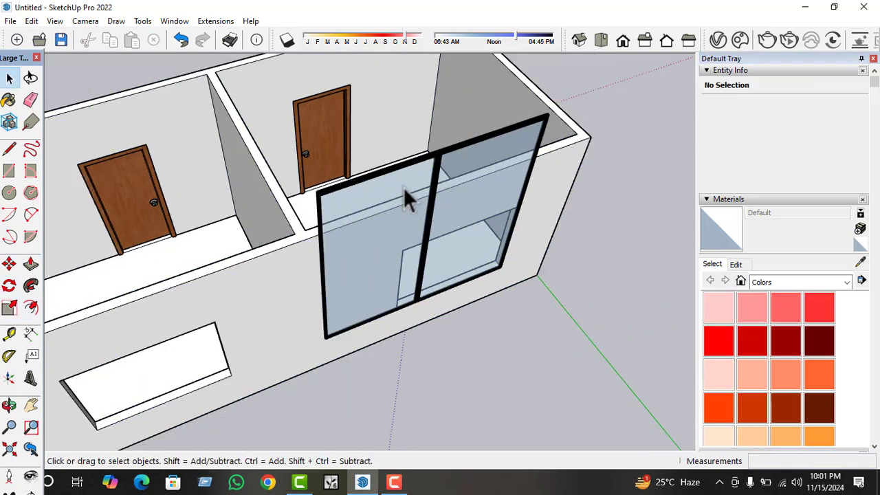
Move the storefront window out of the rear wall to the empty area beside the building.
{"action": "left_click", "coordinate": [404, 186]}
{"action": "key", "text": "m"}
{"action": "left_click", "coordinate": [403, 185]}
{"action": "scroll", "coordinate": [523, 237], "scroll_direction": "down", "scroll_amount": 5}
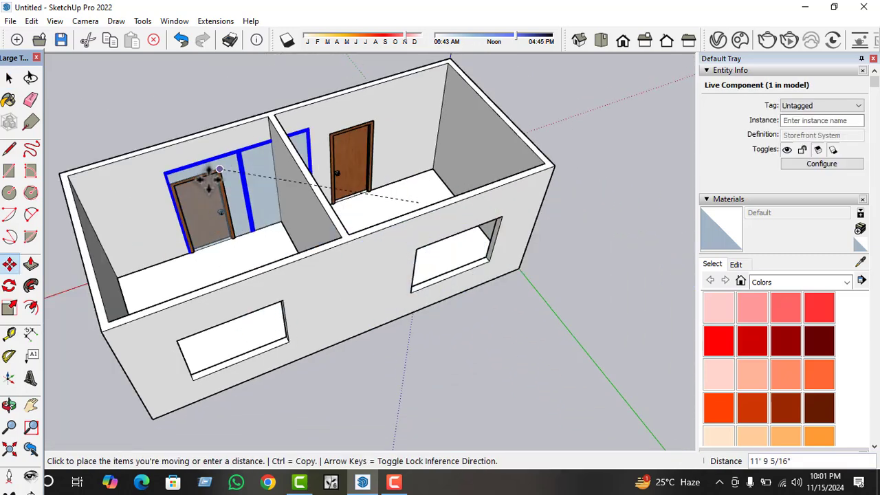
{"action": "left_click", "coordinate": [574, 234]}
{"action": "key", "text": "space"}
{"action": "scroll", "coordinate": [294, 175], "scroll_direction": "down", "scroll_amount": 2}
{"action": "left_click", "coordinate": [539, 273]}
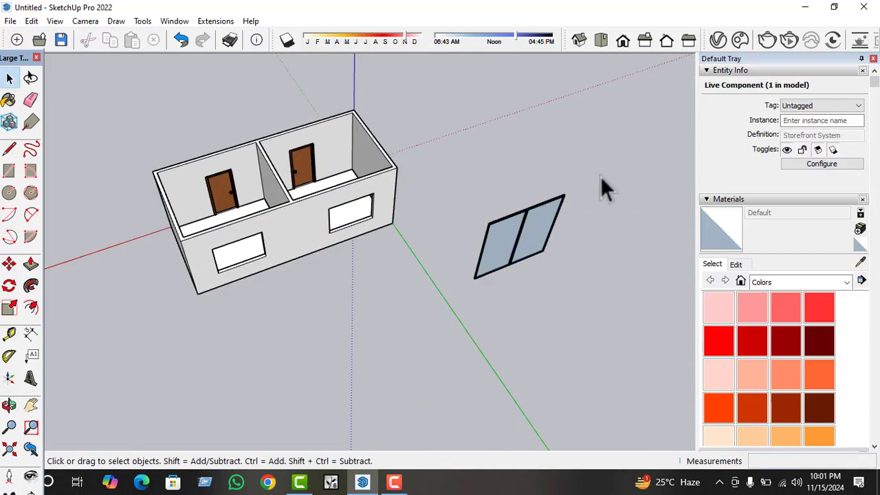
Detach the storefront window's definition so it is no longer a live component.
{"action": "left_click_drag", "start_coordinate": [601, 166], "coordinate": [481, 272]}
{"action": "right_click", "coordinate": [513, 229]}
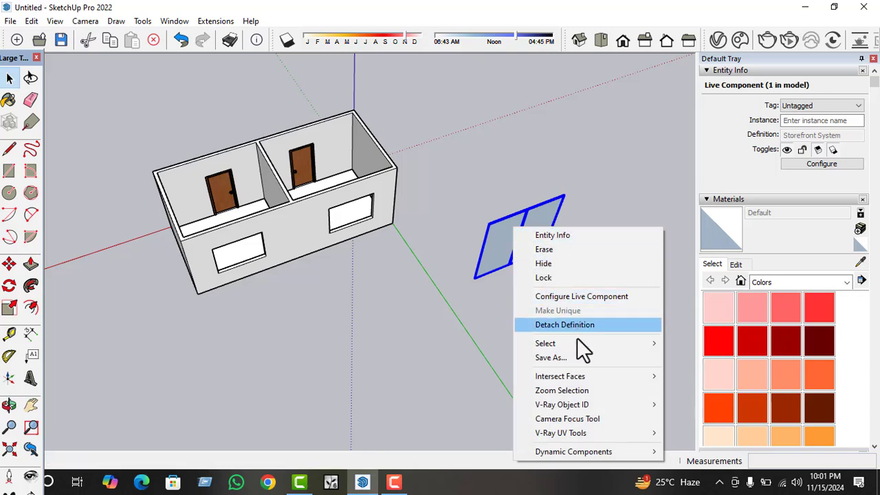
{"action": "mouse_move", "coordinate": [576, 348]}
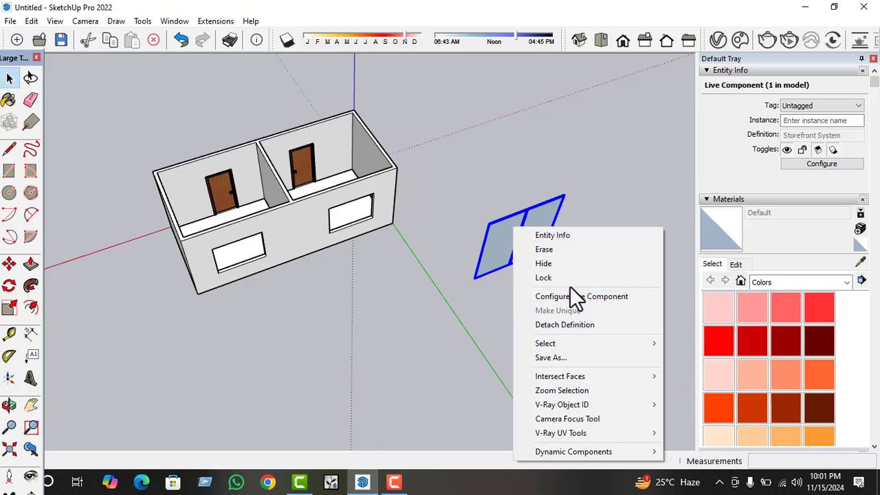
{"action": "left_click", "coordinate": [578, 324]}
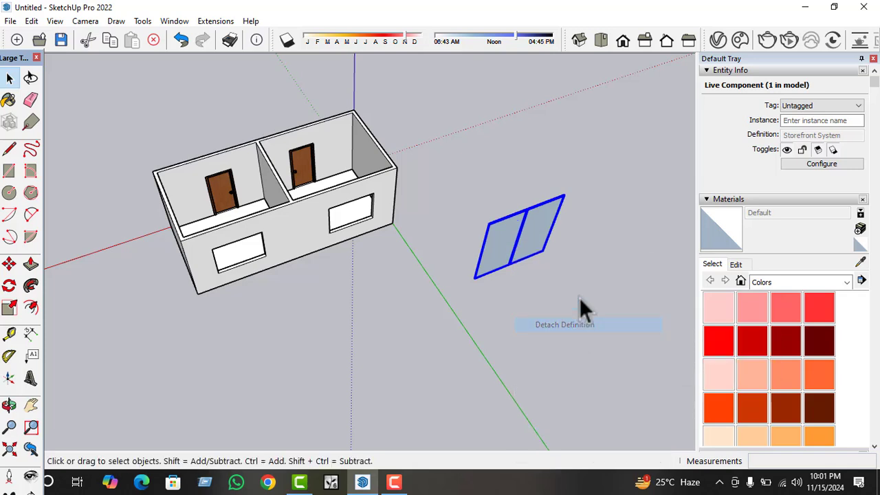
Explode the nested group inside the storefront window component, leave its editing mode and select the window.
{"action": "double_click", "coordinate": [538, 236]}
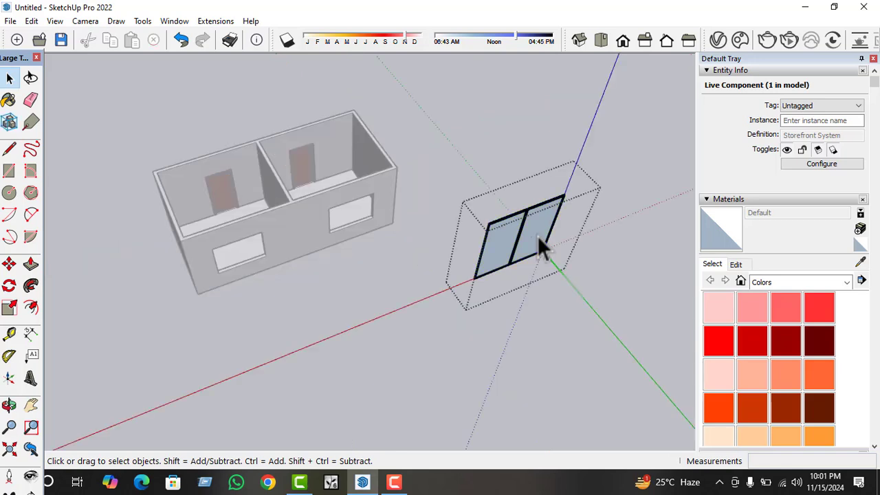
{"action": "left_click", "coordinate": [525, 229]}
{"action": "right_click", "coordinate": [526, 229]}
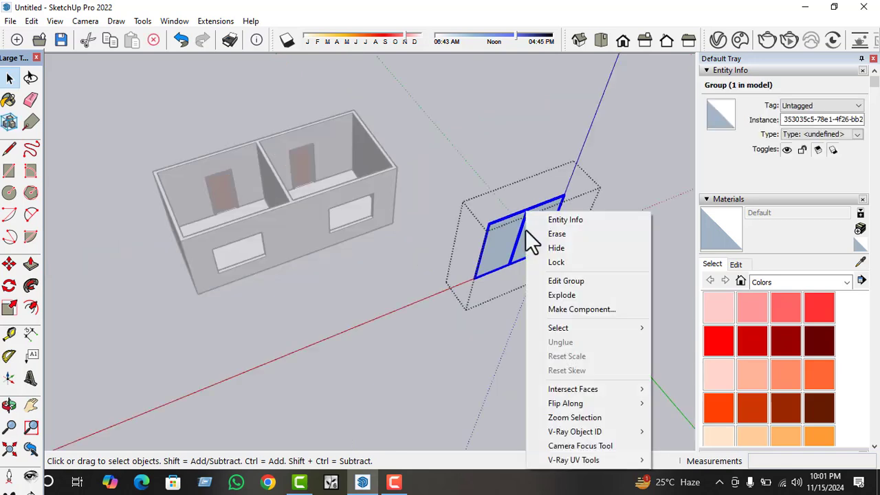
{"action": "left_click", "coordinate": [569, 295]}
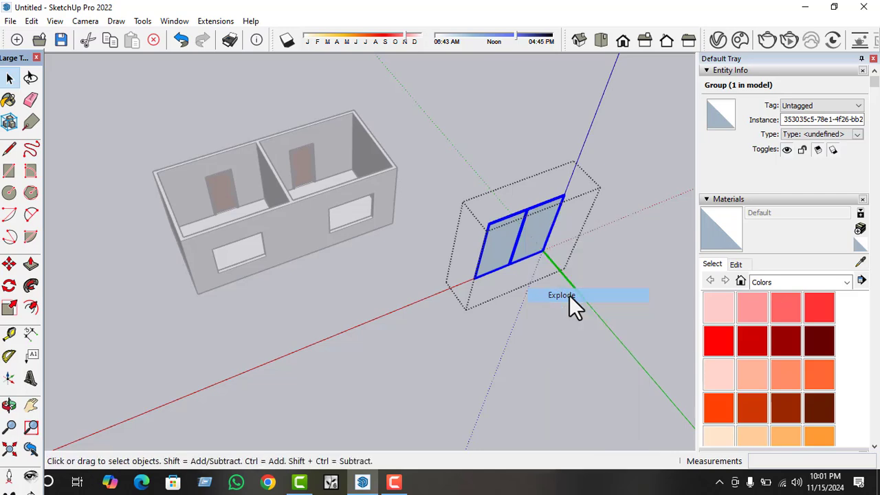
{"action": "left_click", "coordinate": [528, 299]}
{"action": "left_click", "coordinate": [529, 239]}
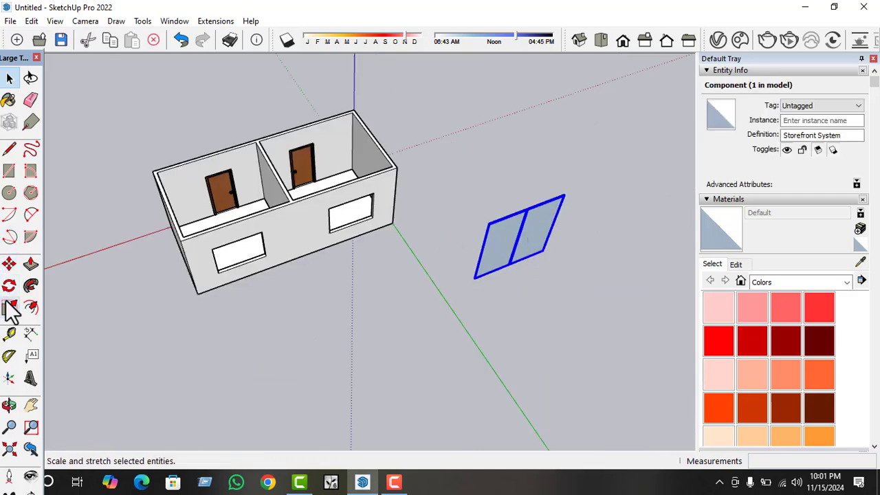
Scale the storefront window's depth along the green axis by a factor of about 6.11.
{"action": "left_click", "coordinate": [9, 308]}
{"action": "scroll", "coordinate": [527, 253], "scroll_direction": "up", "scroll_amount": 1}
{"action": "left_click", "coordinate": [519, 239]}
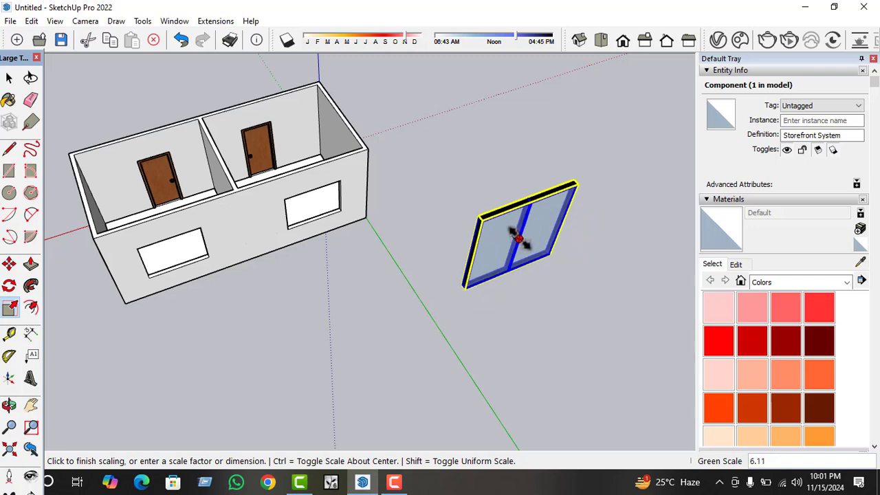
{"action": "left_click", "coordinate": [519, 239]}
{"action": "key", "text": "space"}
{"action": "scroll", "coordinate": [534, 246], "scroll_direction": "up", "scroll_amount": 1}
{"action": "scroll", "coordinate": [536, 241], "scroll_direction": "down", "scroll_amount": 1}
Move the storefront window by its lower corner to the rear opening nearer the origin.
{"action": "key", "text": "m"}
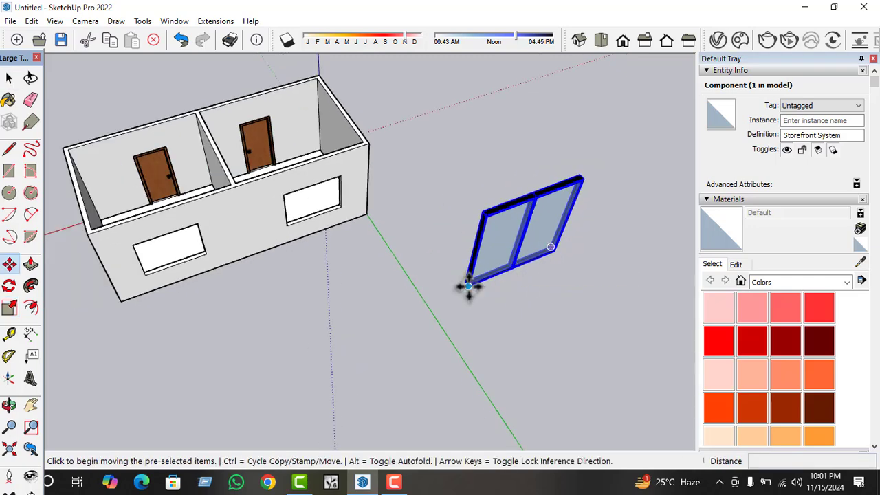
{"action": "left_click", "coordinate": [470, 283]}
{"action": "scroll", "coordinate": [298, 228], "scroll_direction": "up", "scroll_amount": 5}
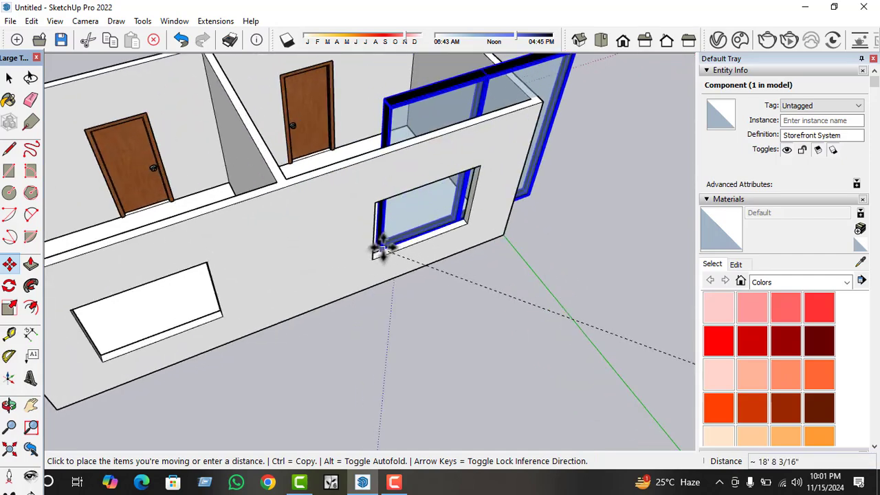
{"action": "left_click", "coordinate": [363, 272]}
{"action": "scroll", "coordinate": [301, 326], "scroll_direction": "down", "scroll_amount": 2}
Align the storefront window's lower corner with the matching lower corner of the rear opening.
{"action": "middle_click_drag", "start_coordinate": [372, 293], "coordinate": [301, 297]}
{"action": "scroll", "coordinate": [299, 296], "scroll_direction": "up", "scroll_amount": 2}
{"action": "scroll", "coordinate": [300, 297], "scroll_direction": "up", "scroll_amount": 2}
{"action": "left_click", "coordinate": [325, 271]}
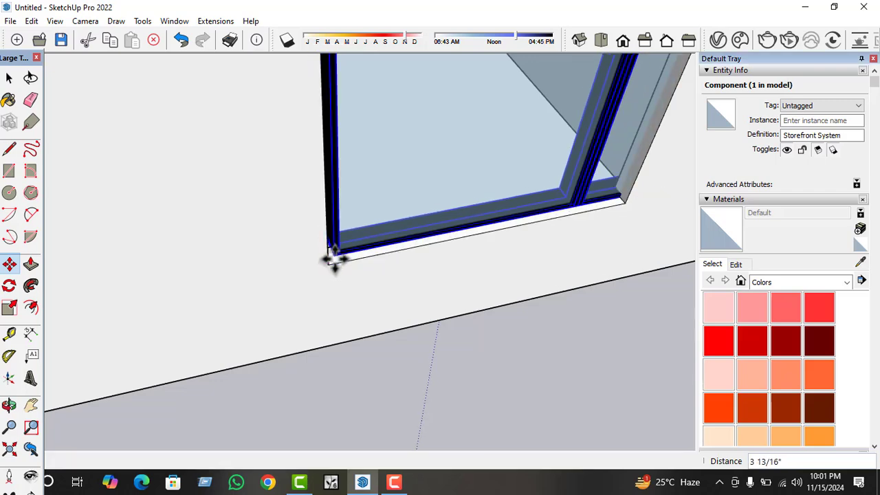
{"action": "left_click", "coordinate": [332, 255]}
{"action": "left_click", "coordinate": [336, 255]}
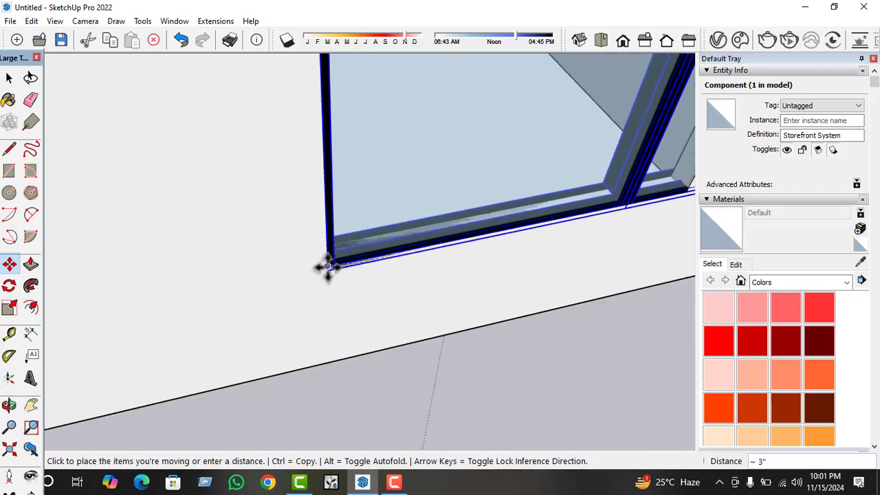
{"action": "left_click", "coordinate": [326, 271]}
{"action": "scroll", "coordinate": [325, 279], "scroll_direction": "up", "scroll_amount": 3}
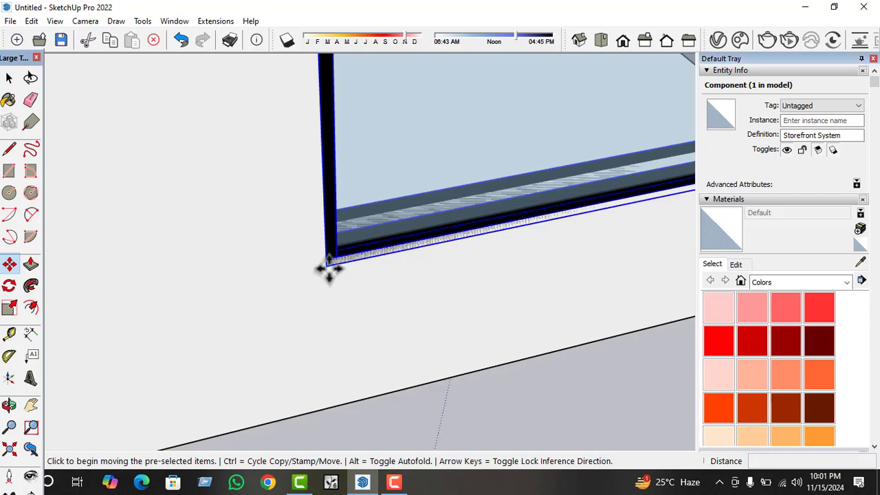
{"action": "left_click", "coordinate": [325, 269]}
{"action": "left_click", "coordinate": [328, 258]}
{"action": "key", "text": "space"}
{"action": "scroll", "coordinate": [214, 304], "scroll_direction": "down", "scroll_amount": 6}
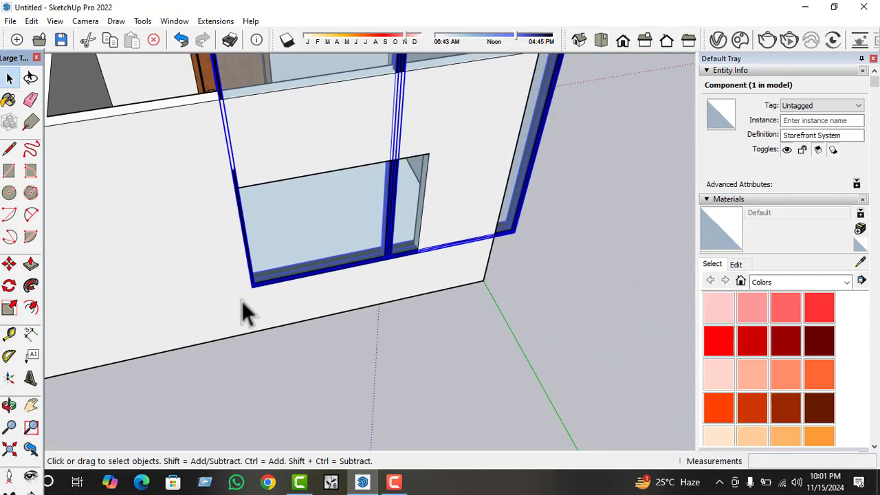
Scale the storefront window's width by about 0.61 and reduce its height to fill the rear opening.
{"action": "middle_click_drag", "start_coordinate": [342, 251], "coordinate": [289, 295]}
{"action": "left_click", "coordinate": [12, 308]}
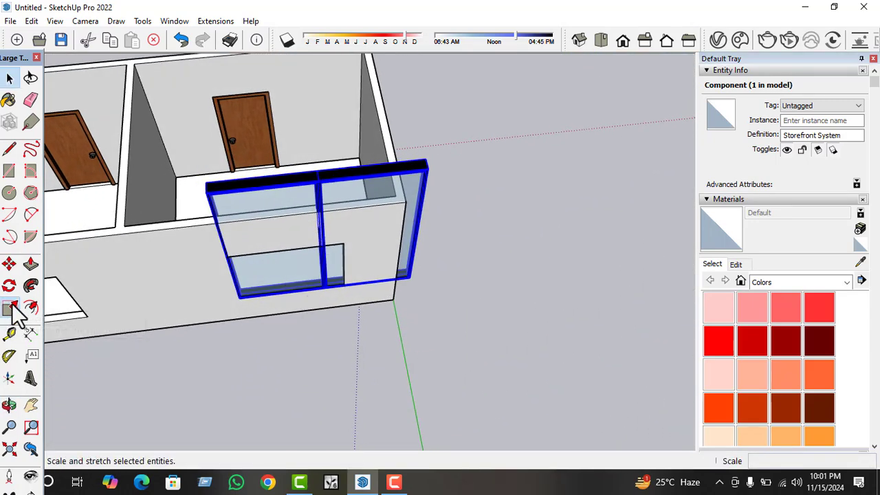
{"action": "scroll", "coordinate": [419, 219], "scroll_direction": "up", "scroll_amount": 3}
{"action": "left_click", "coordinate": [420, 232]}
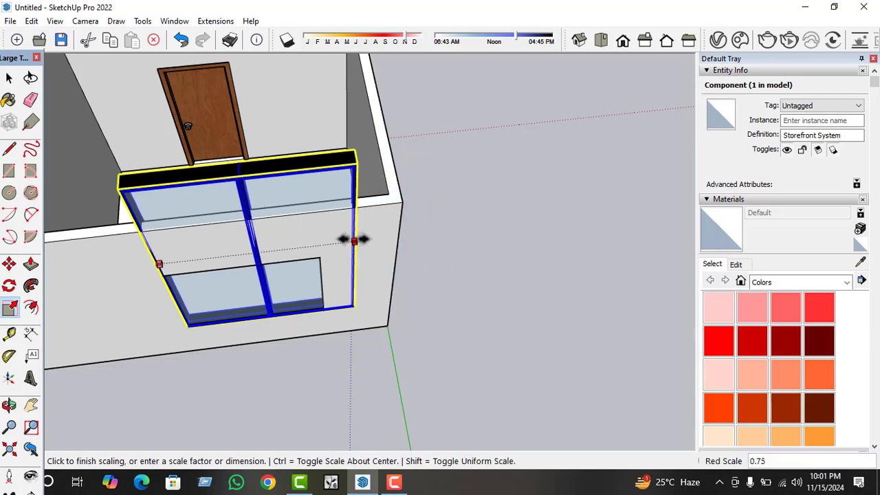
{"action": "left_click", "coordinate": [318, 255]}
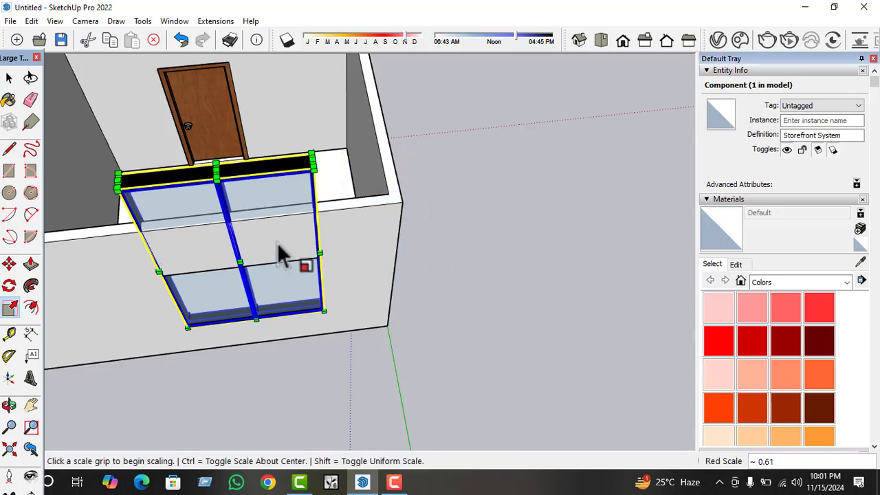
{"action": "left_click", "coordinate": [216, 168]}
{"action": "left_click", "coordinate": [235, 263]}
Scale the fitted window's depth along the green axis by a factor of about 0.31 and deselect it.
{"action": "middle_click_drag", "start_coordinate": [235, 262], "coordinate": [450, 245]}
{"action": "scroll", "coordinate": [376, 323], "scroll_direction": "up", "scroll_amount": 7}
{"action": "scroll", "coordinate": [366, 280], "scroll_direction": "down", "scroll_amount": 1}
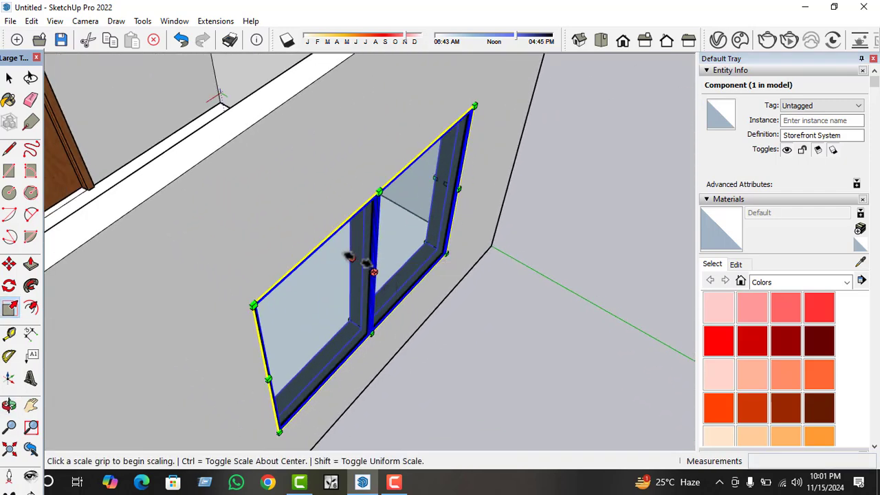
{"action": "left_click", "coordinate": [372, 269]}
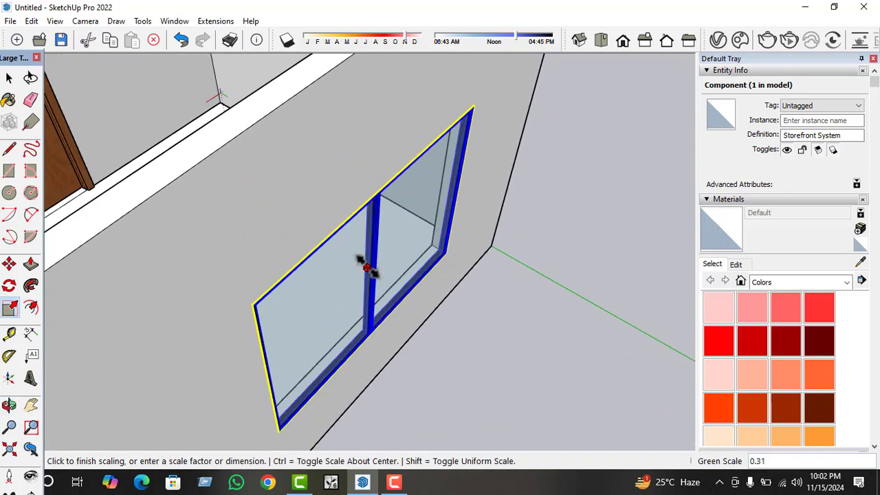
{"action": "left_click", "coordinate": [367, 267]}
{"action": "scroll", "coordinate": [534, 256], "scroll_direction": "down", "scroll_amount": 3}
{"action": "key", "text": "space"}
{"action": "left_click", "coordinate": [557, 268]}
Examine the fitted storefront window and the remaining empty rear opening from several distances and angles.
{"action": "middle_click_drag", "start_coordinate": [506, 255], "coordinate": [407, 235]}
{"action": "scroll", "coordinate": [409, 240], "scroll_direction": "down", "scroll_amount": 5}
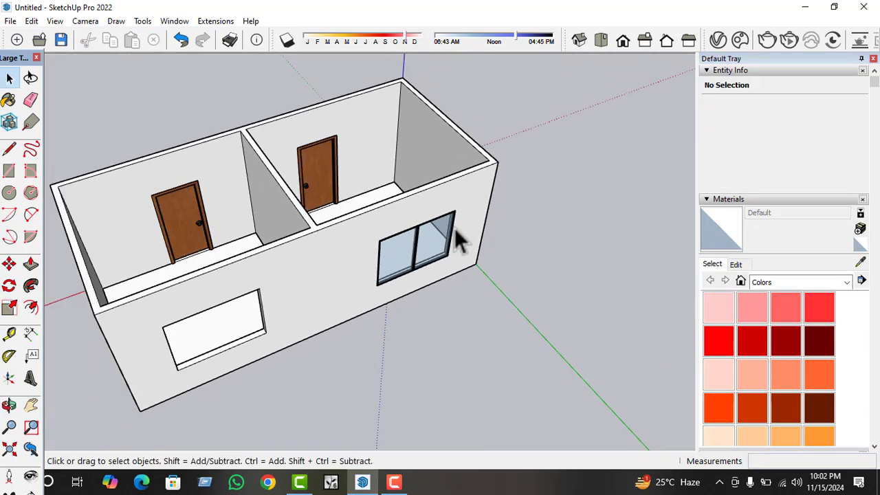
{"action": "scroll", "coordinate": [456, 233], "scroll_direction": "down", "scroll_amount": 2}
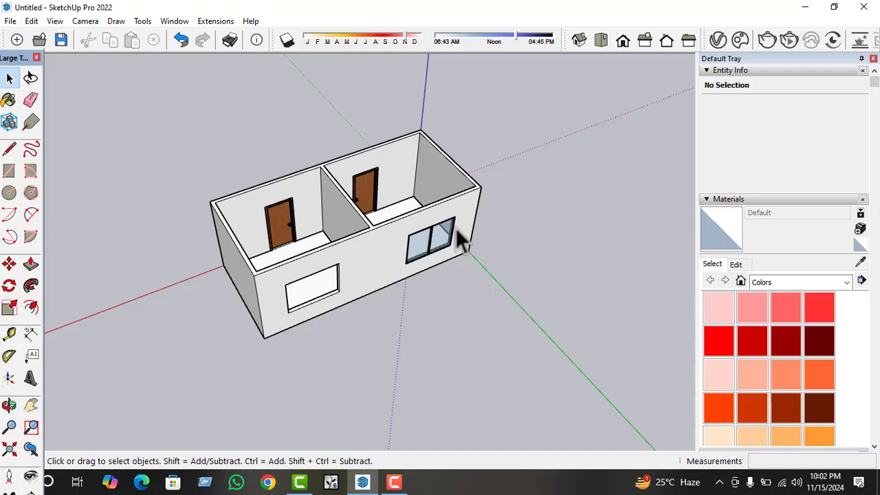
{"action": "middle_click_drag", "start_coordinate": [450, 238], "coordinate": [374, 206]}
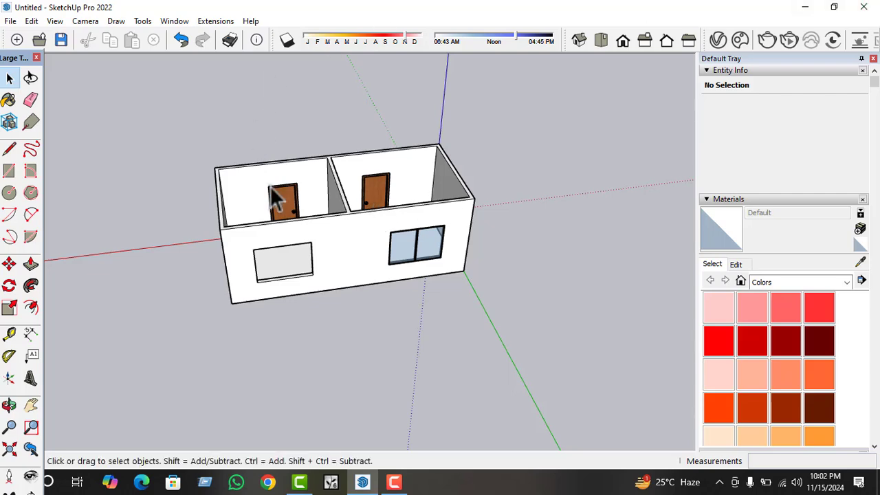
{"action": "scroll", "coordinate": [406, 248], "scroll_direction": "up", "scroll_amount": 5}
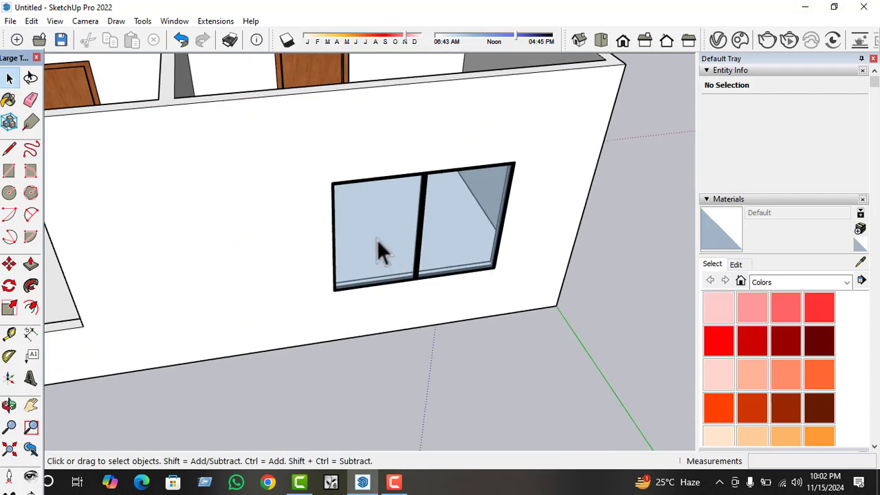
{"action": "scroll", "coordinate": [464, 300], "scroll_direction": "down", "scroll_amount": 3}
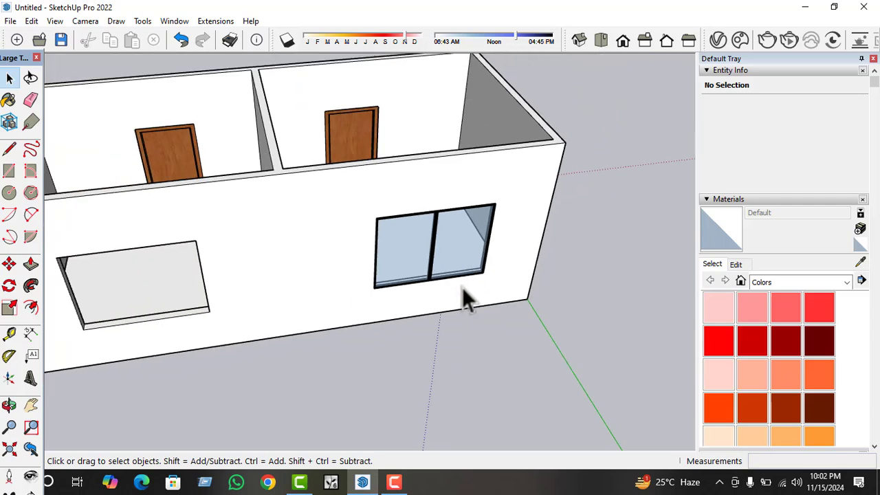
{"action": "scroll", "coordinate": [591, 255], "scroll_direction": "down", "scroll_amount": 3}
{"action": "scroll", "coordinate": [186, 287], "scroll_direction": "down", "scroll_amount": 3}
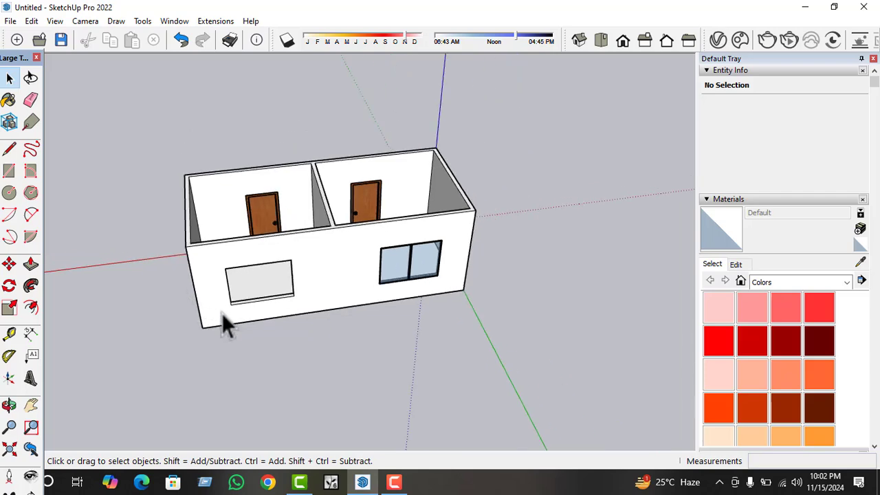
Copy the fitted storefront window along the rear wall to the other window opening.
{"action": "middle_click_drag", "start_coordinate": [221, 313], "coordinate": [327, 276]}
{"action": "scroll", "coordinate": [331, 276], "scroll_direction": "up", "scroll_amount": 4}
{"action": "left_click", "coordinate": [455, 234]}
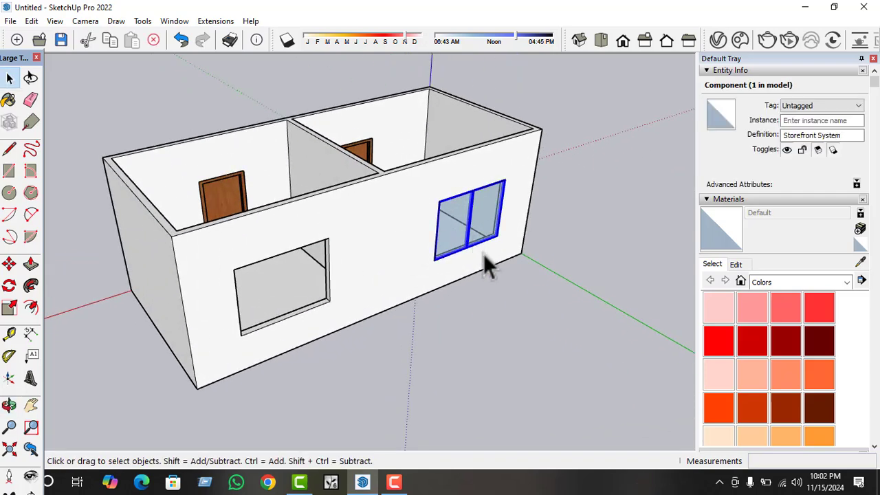
{"action": "scroll", "coordinate": [509, 248], "scroll_direction": "up", "scroll_amount": 3}
{"action": "key", "text": "m"}
{"action": "left_click", "coordinate": [507, 238]}
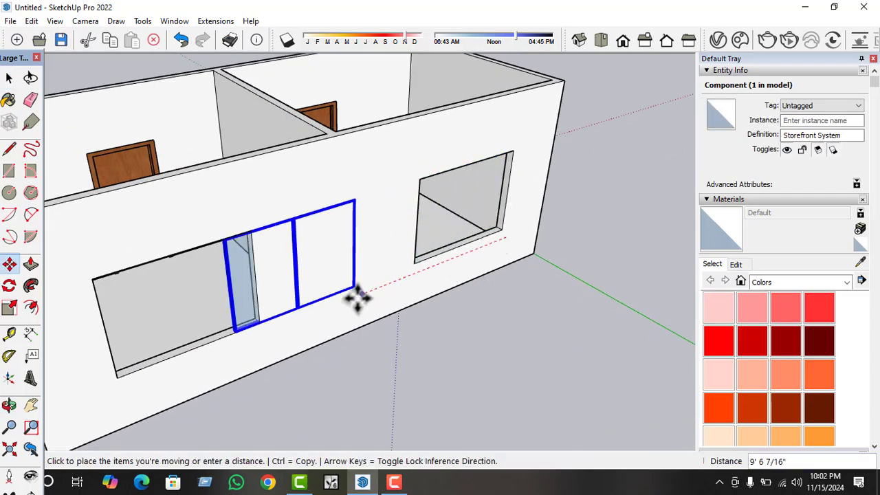
{"action": "key", "text": "ctrl"}
{"action": "left_click", "coordinate": [260, 321]}
Move the window copy 5" toward the outer face of the rear wall.
{"action": "scroll", "coordinate": [251, 323], "scroll_direction": "up", "scroll_amount": 2}
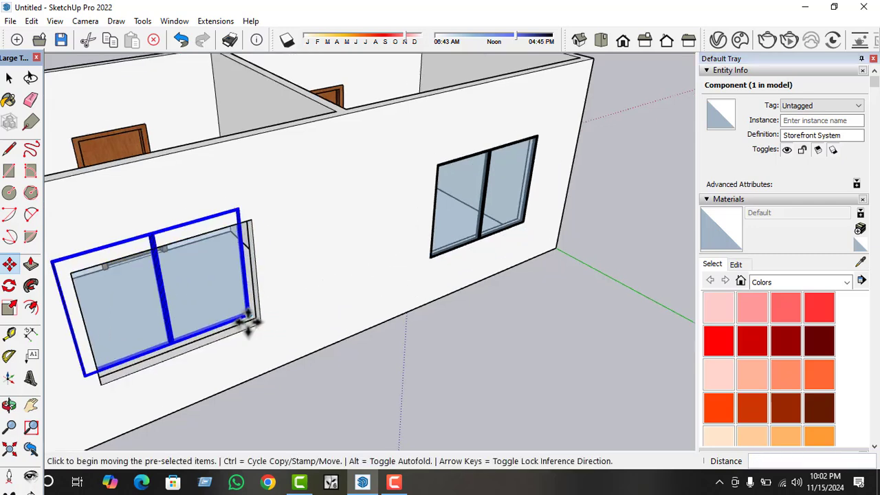
{"action": "left_click", "coordinate": [253, 319]}
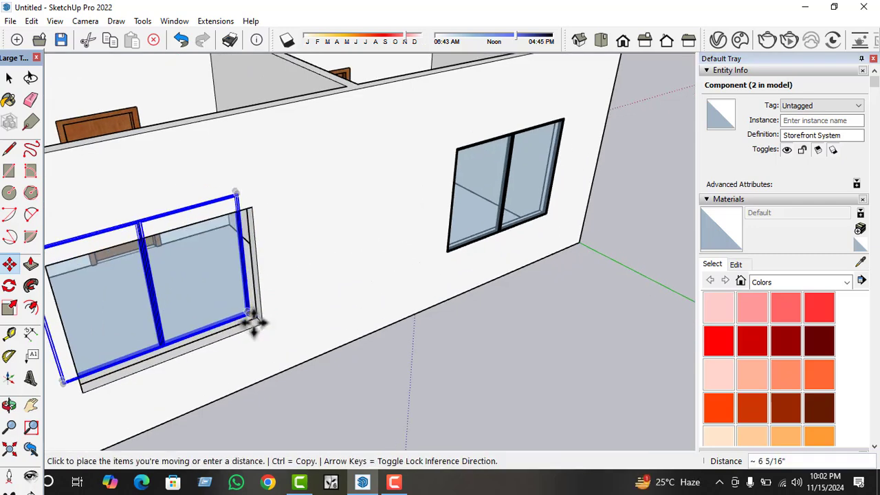
{"action": "type", "text": "5"}
{"action": "key", "text": "Return"}
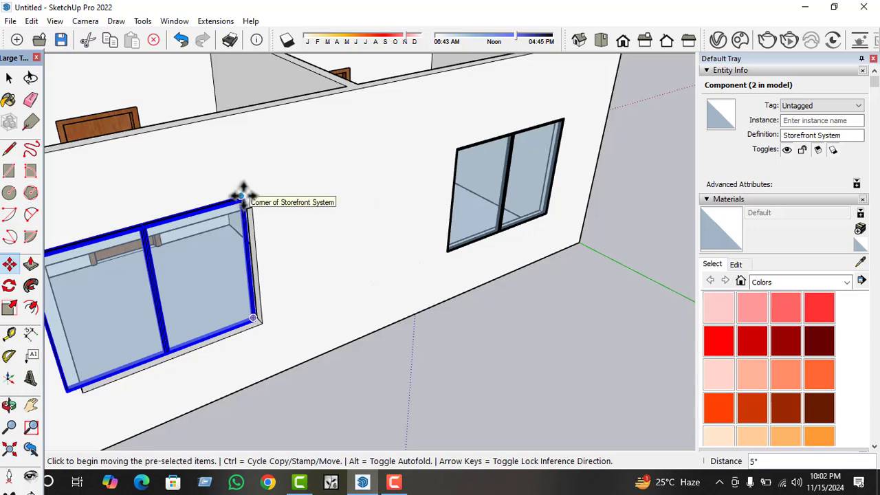
Move the window copy by its upper corner to bring it closer to the matching corner of the rear wall opening.
{"action": "left_click", "coordinate": [242, 196]}
{"action": "scroll", "coordinate": [244, 195], "scroll_direction": "up", "scroll_amount": 2}
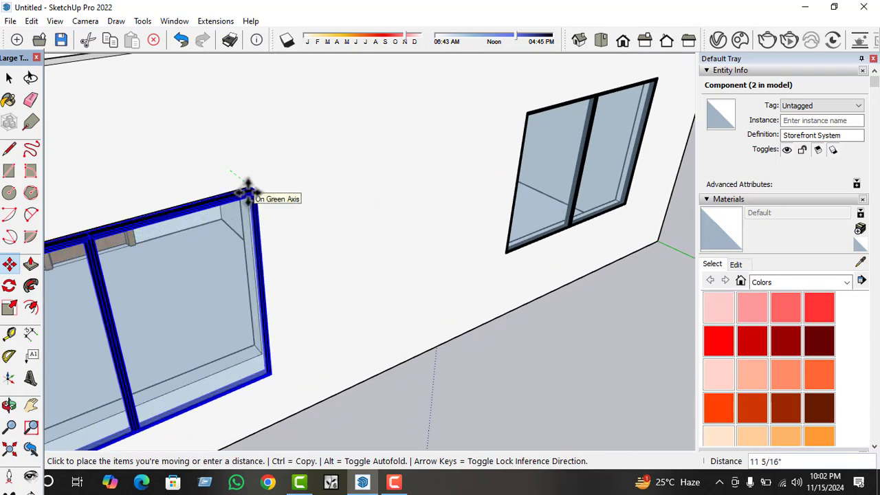
{"action": "left_click", "coordinate": [249, 194]}
{"action": "left_click", "coordinate": [255, 193]}
{"action": "scroll", "coordinate": [240, 195], "scroll_direction": "up", "scroll_amount": 4}
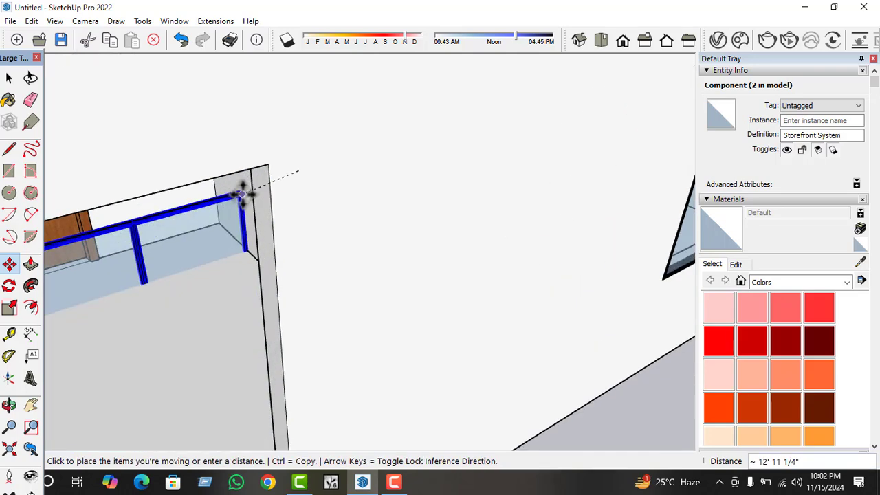
{"action": "scroll", "coordinate": [261, 187], "scroll_direction": "down", "scroll_amount": 1}
{"action": "scroll", "coordinate": [259, 190], "scroll_direction": "down", "scroll_amount": 2}
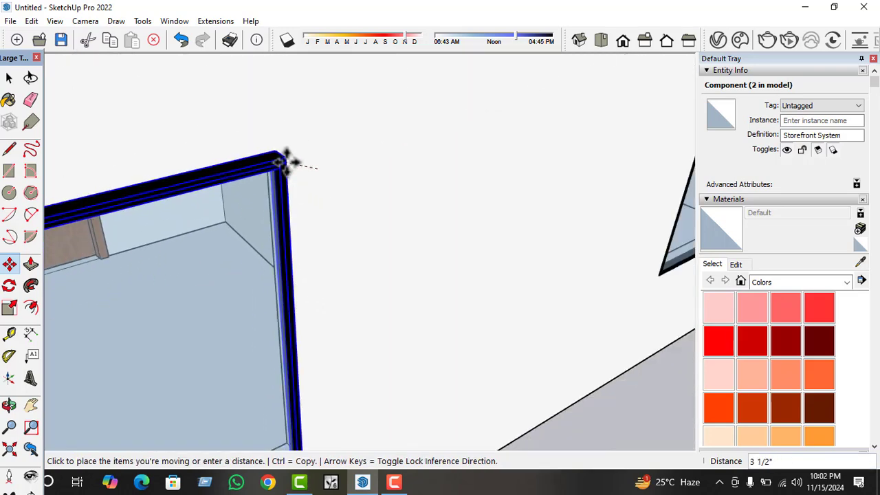
{"action": "scroll", "coordinate": [270, 189], "scroll_direction": "up", "scroll_amount": 1}
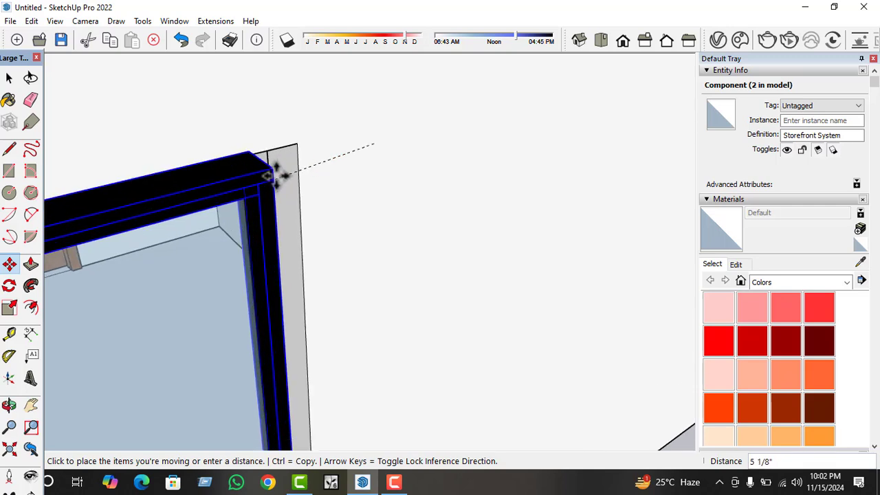
{"action": "scroll", "coordinate": [296, 148], "scroll_direction": "up", "scroll_amount": 1}
{"action": "scroll", "coordinate": [289, 155], "scroll_direction": "down", "scroll_amount": 1}
{"action": "left_click", "coordinate": [275, 165]}
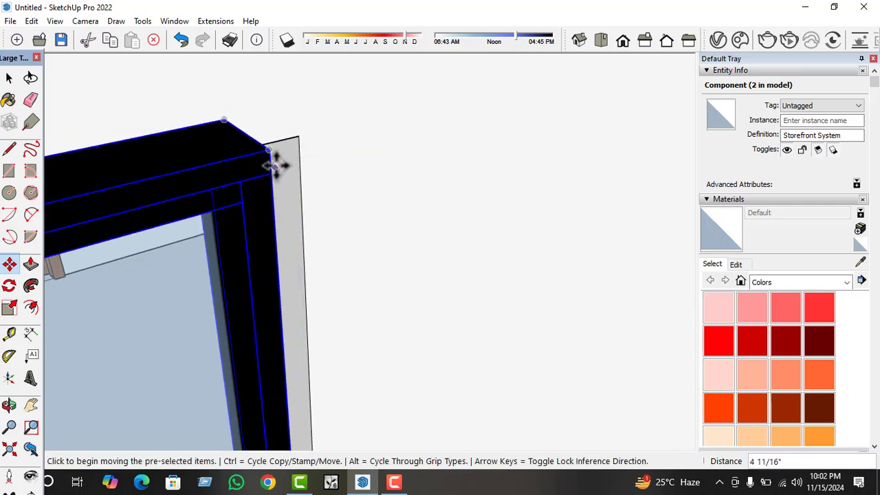
Snap the window copy's upper outer corner to the opening's upper outer corner, deselect it, and view the rear wall.
{"action": "left_click", "coordinate": [275, 151]}
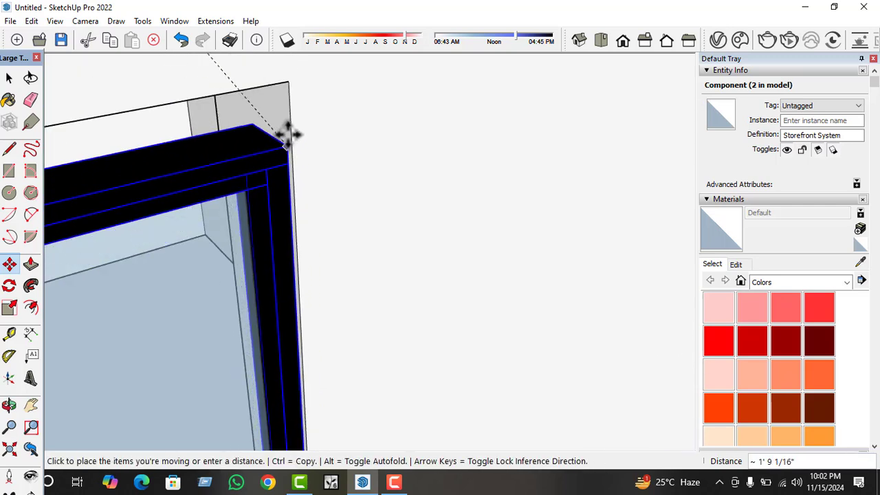
{"action": "left_click", "coordinate": [290, 82]}
{"action": "scroll", "coordinate": [412, 149], "scroll_direction": "down", "scroll_amount": 6}
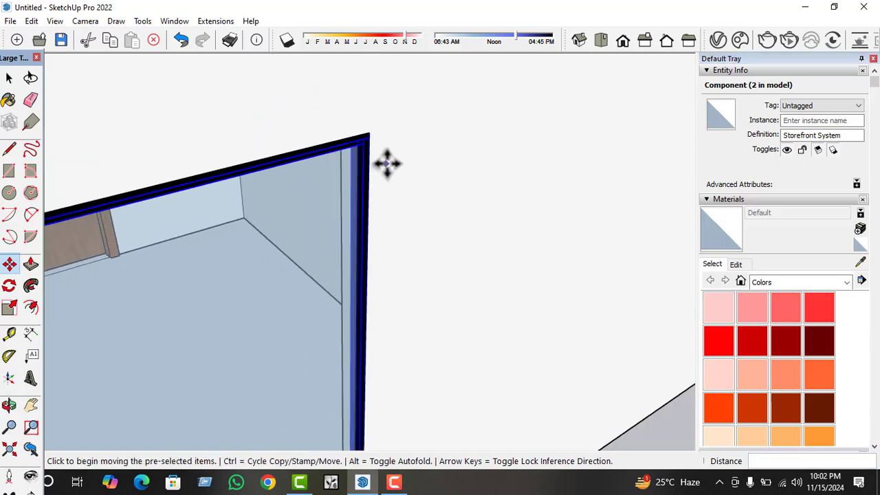
{"action": "key", "text": "space"}
{"action": "scroll", "coordinate": [489, 383], "scroll_direction": "down", "scroll_amount": 5}
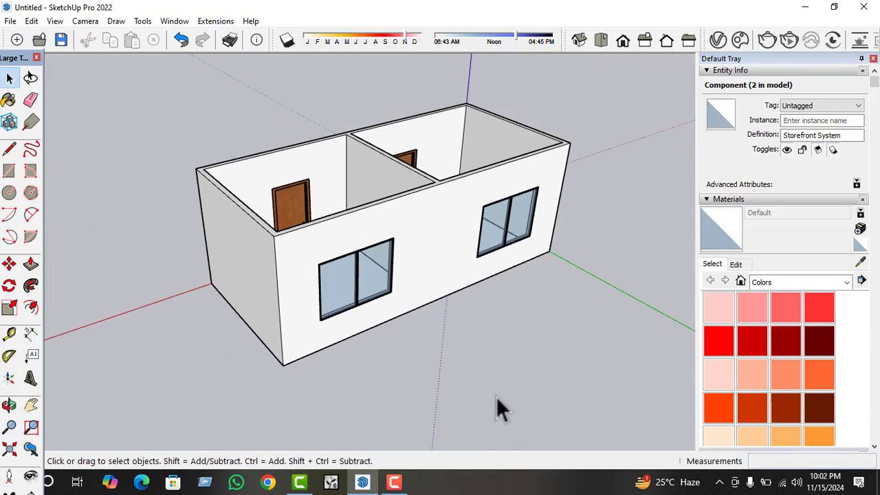
{"action": "left_click", "coordinate": [496, 396]}
{"action": "middle_click_drag", "start_coordinate": [496, 396], "coordinate": [357, 281]}
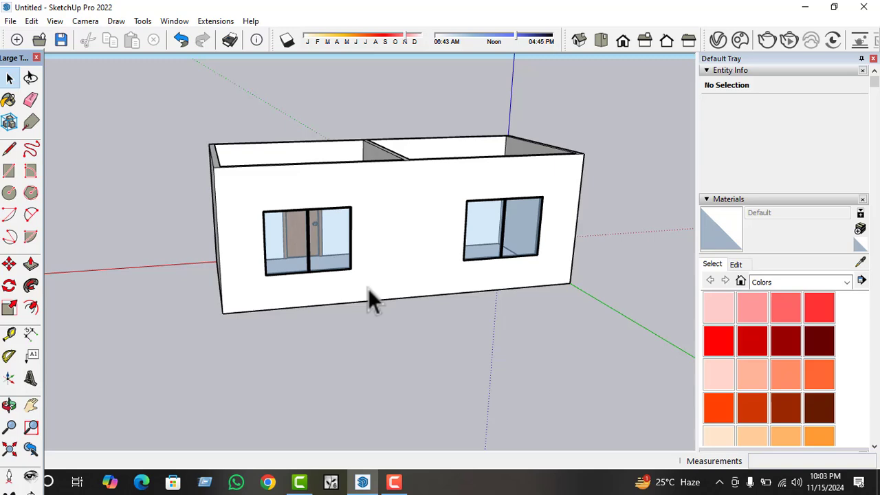
Draw a rectangle over the left-hand window on the rear wall's outer face, between the opening's opposite corners.
{"action": "middle_click_drag", "start_coordinate": [363, 310], "coordinate": [177, 187]}
{"action": "scroll", "coordinate": [177, 186], "scroll_direction": "up", "scroll_amount": 6}
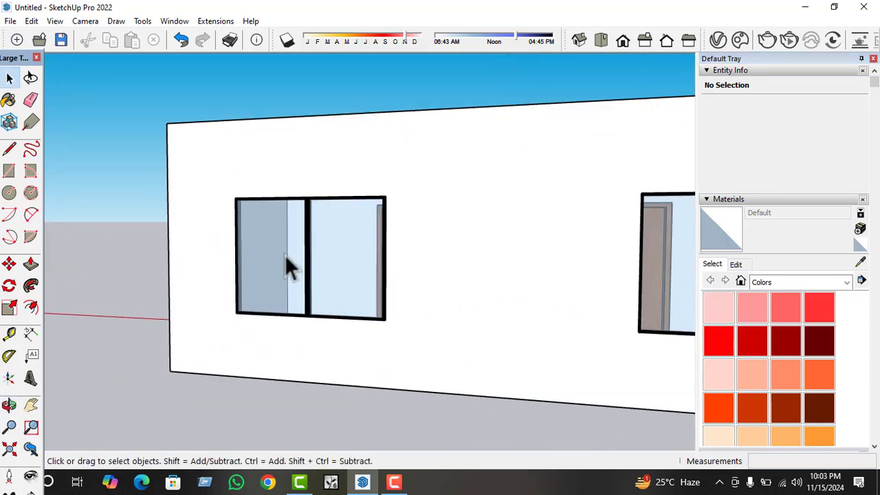
{"action": "middle_click_drag", "start_coordinate": [286, 259], "coordinate": [406, 273]}
{"action": "scroll", "coordinate": [248, 282], "scroll_direction": "down", "scroll_amount": 5}
{"action": "middle_click_drag", "start_coordinate": [248, 282], "coordinate": [265, 303]}
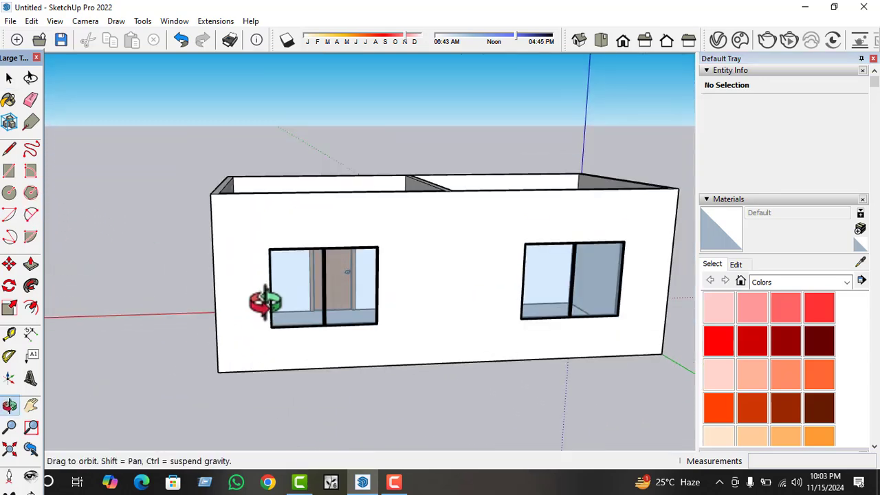
{"action": "left_click", "coordinate": [9, 309]}
{"action": "scroll", "coordinate": [104, 249], "scroll_direction": "down", "scroll_amount": 3}
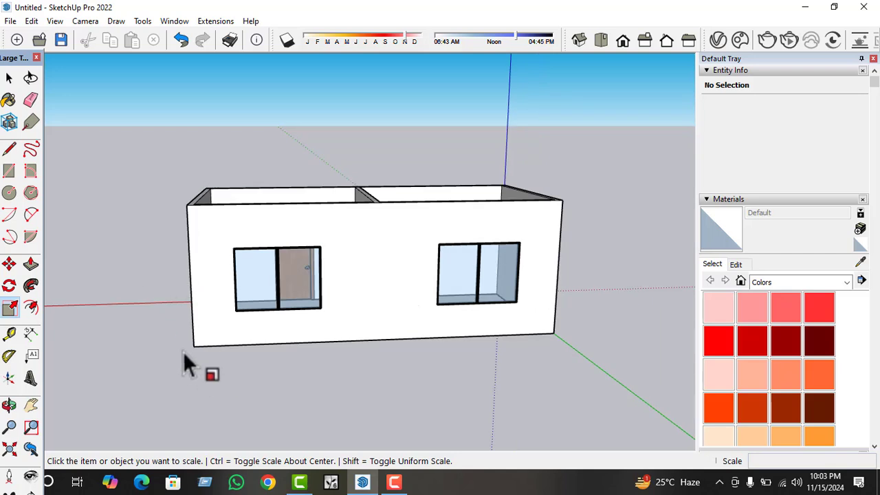
{"action": "left_click", "coordinate": [9, 172]}
{"action": "scroll", "coordinate": [240, 343], "scroll_direction": "up", "scroll_amount": 5}
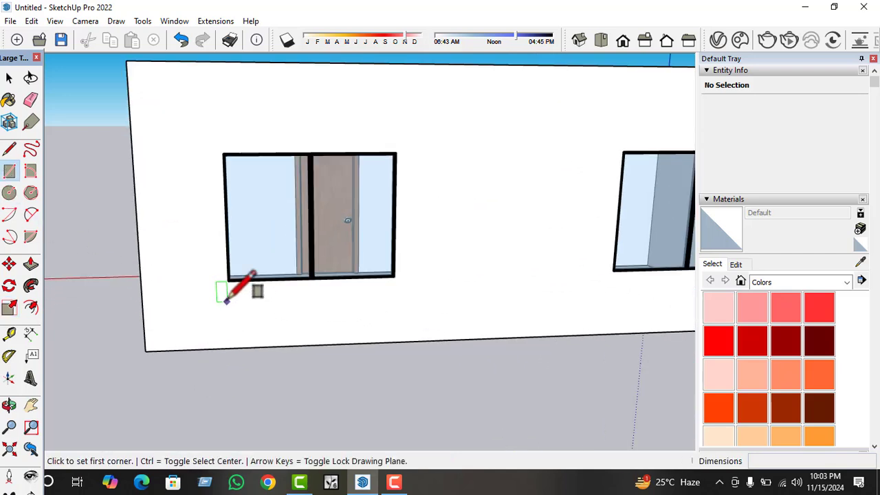
{"action": "left_click", "coordinate": [226, 281]}
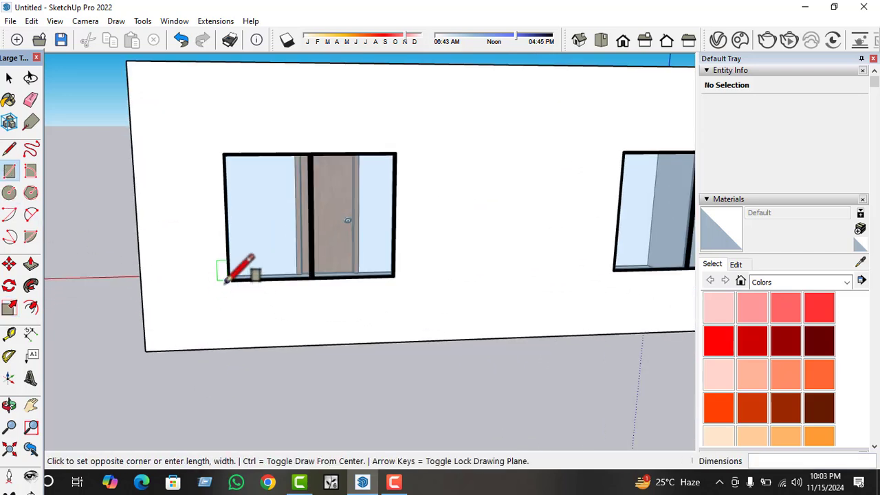
{"action": "left_click", "coordinate": [394, 154]}
{"action": "scroll", "coordinate": [222, 289], "scroll_direction": "down", "scroll_amount": 3}
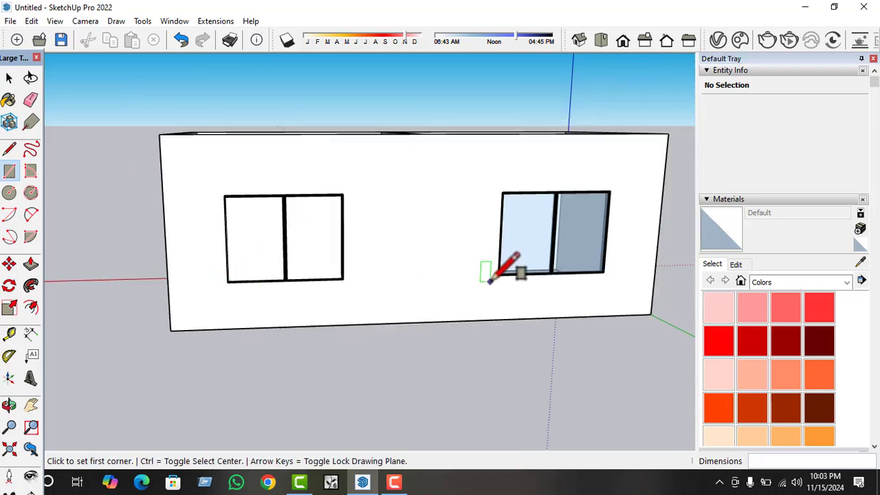
Offset the rectangle covering the window outward to outline a surrounding frame border on the rear wall.
{"action": "key", "text": "space"}
{"action": "scroll", "coordinate": [294, 232], "scroll_direction": "up", "scroll_amount": 2}
{"action": "left_click", "coordinate": [310, 232]}
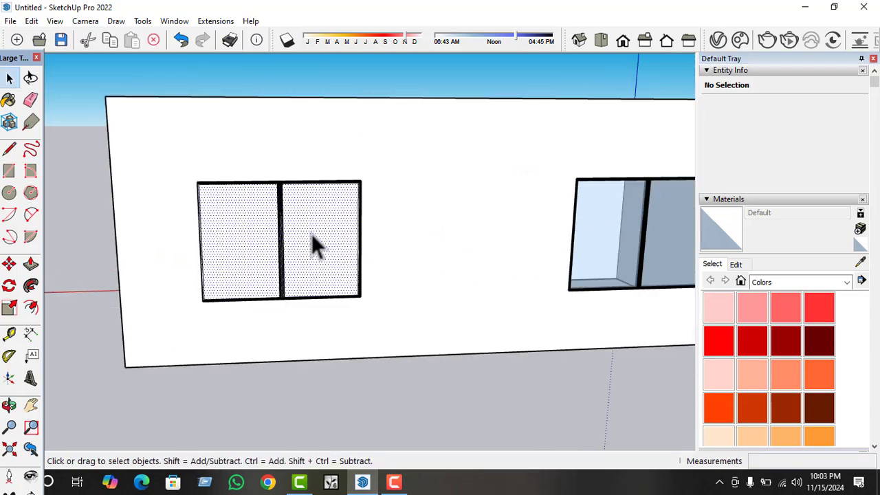
{"action": "middle_click_drag", "start_coordinate": [311, 233], "coordinate": [294, 168]}
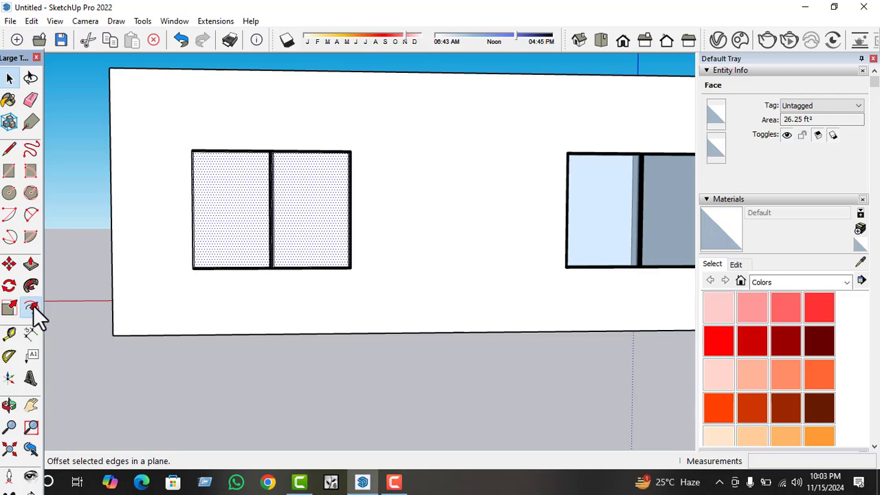
{"action": "left_click", "coordinate": [245, 236]}
{"action": "left_click", "coordinate": [164, 297]}
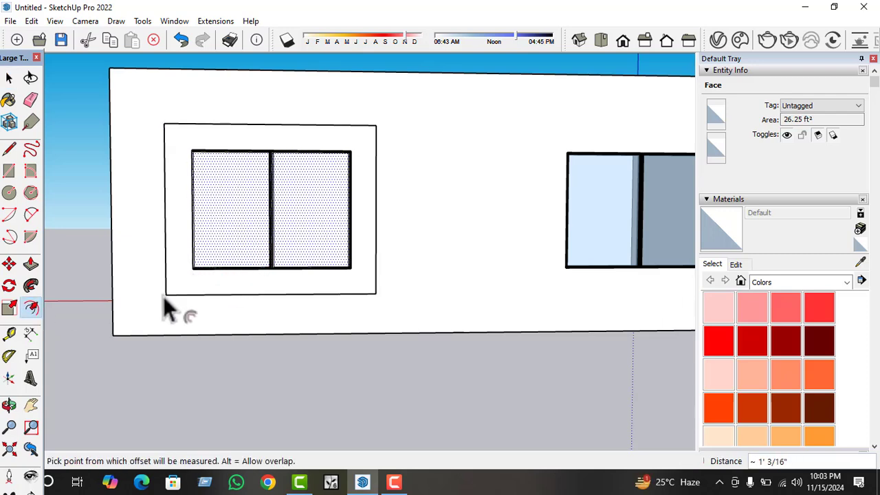
{"action": "key", "text": "Return"}
Extrude the grouped frame border outward from the rear wall, and delete the face covering the window.
{"action": "middle_click_drag", "start_coordinate": [174, 309], "coordinate": [263, 314]}
{"action": "key", "text": "space"}
{"action": "left_click", "coordinate": [261, 307]}
{"action": "key", "text": "p"}
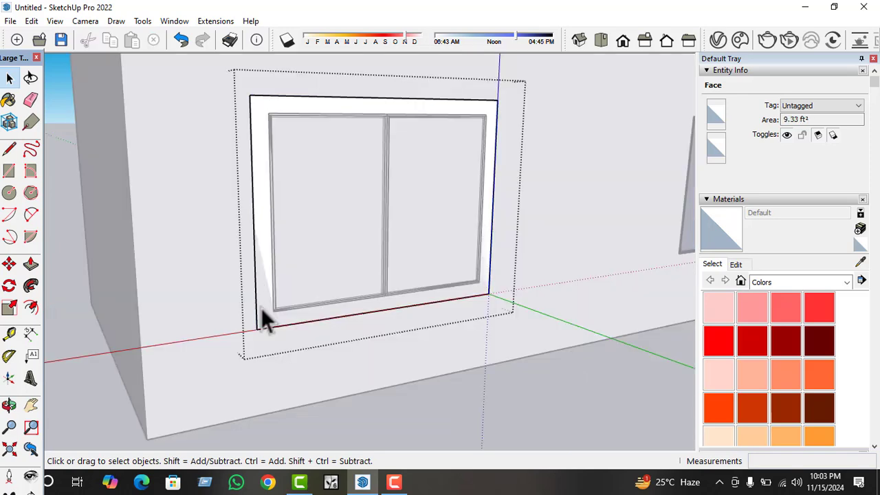
{"action": "left_click", "coordinate": [280, 340]}
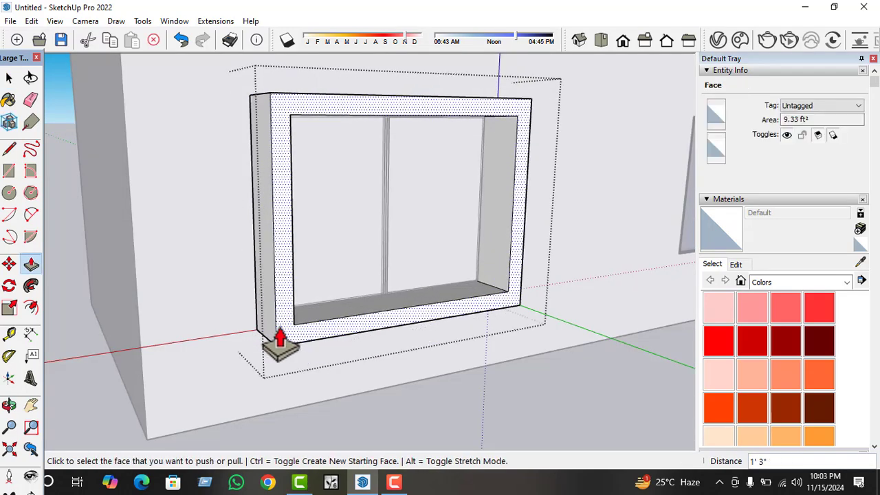
{"action": "key", "text": "space"}
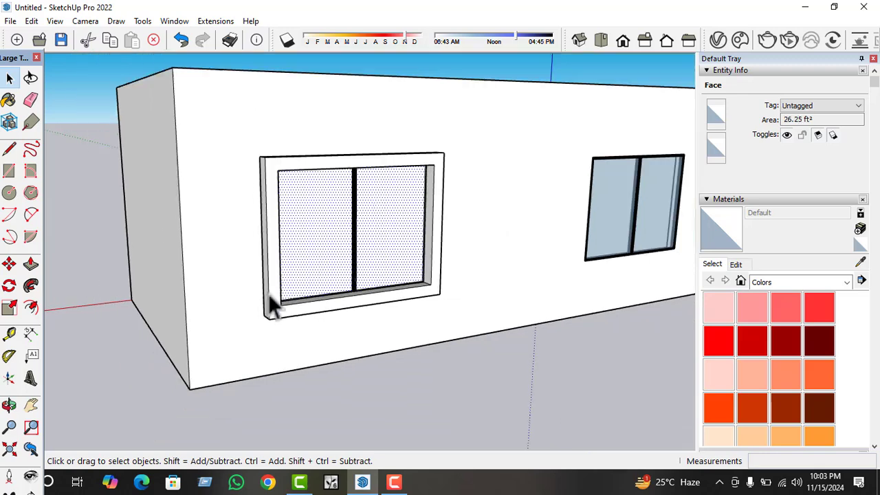
{"action": "middle_click_drag", "start_coordinate": [269, 293], "coordinate": [112, 320]}
Copy the raised window frame 14' 5" along the rear wall, snapping its lower inner corner to the other window.
{"action": "left_click", "coordinate": [210, 302]}
{"action": "scroll", "coordinate": [220, 302], "scroll_direction": "up", "scroll_amount": 3}
{"action": "key", "text": "m"}
{"action": "scroll", "coordinate": [117, 322], "scroll_direction": "up", "scroll_amount": 4}
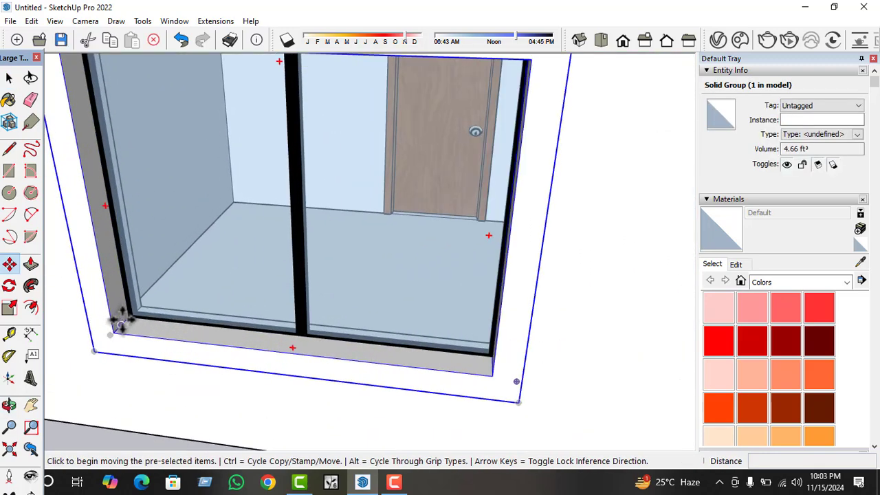
{"action": "key", "text": "ctrl"}
{"action": "left_click", "coordinate": [135, 316]}
{"action": "scroll", "coordinate": [157, 341], "scroll_direction": "down", "scroll_amount": 6}
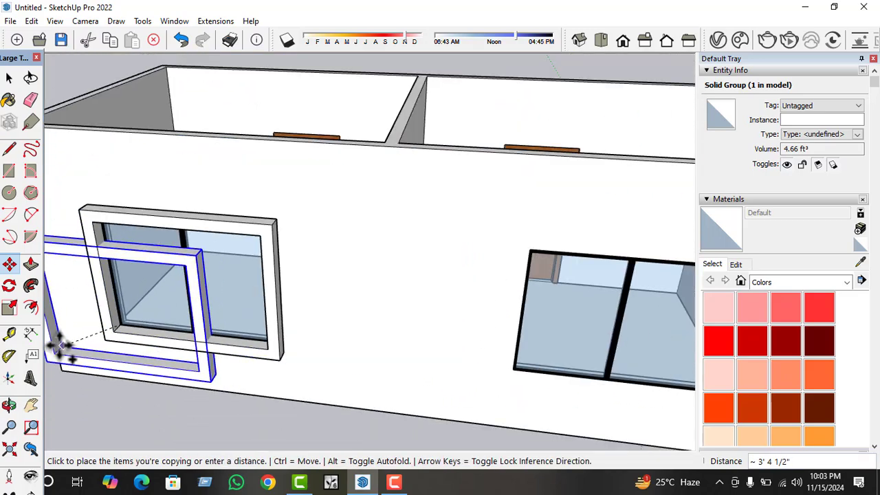
{"action": "scroll", "coordinate": [384, 388], "scroll_direction": "up", "scroll_amount": 5}
{"action": "scroll", "coordinate": [384, 389], "scroll_direction": "up", "scroll_amount": 8}
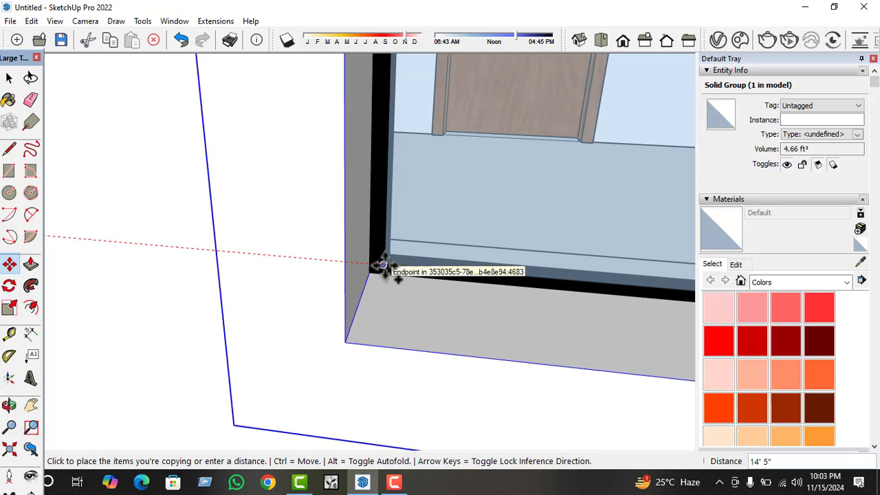
{"action": "left_click", "coordinate": [383, 266]}
{"action": "scroll", "coordinate": [310, 315], "scroll_direction": "down", "scroll_amount": 6}
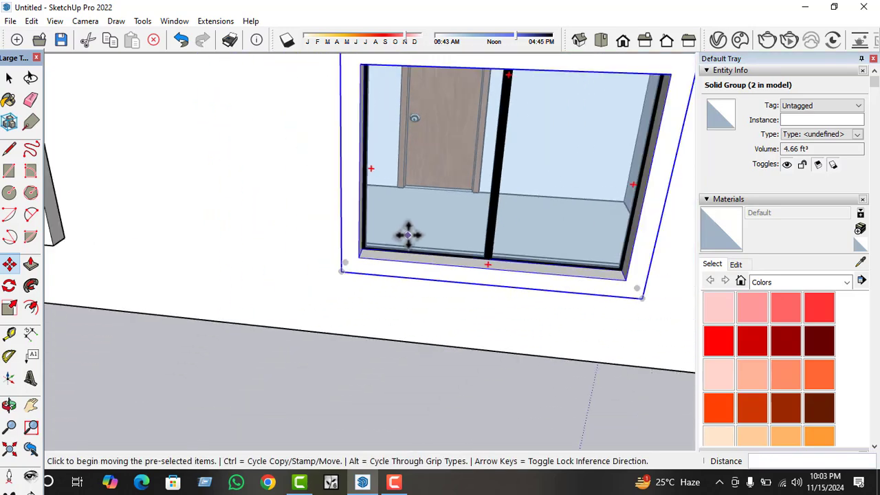
{"action": "scroll", "coordinate": [408, 235], "scroll_direction": "down", "scroll_amount": 8}
{"action": "key", "text": "space"}
Group the floor face of the room nearest the axes origin from the building's underside.
{"action": "middle_click_drag", "start_coordinate": [224, 279], "coordinate": [368, 146]}
{"action": "left_click", "coordinate": [474, 309]}
{"action": "scroll", "coordinate": [335, 219], "scroll_direction": "up", "scroll_amount": 3}
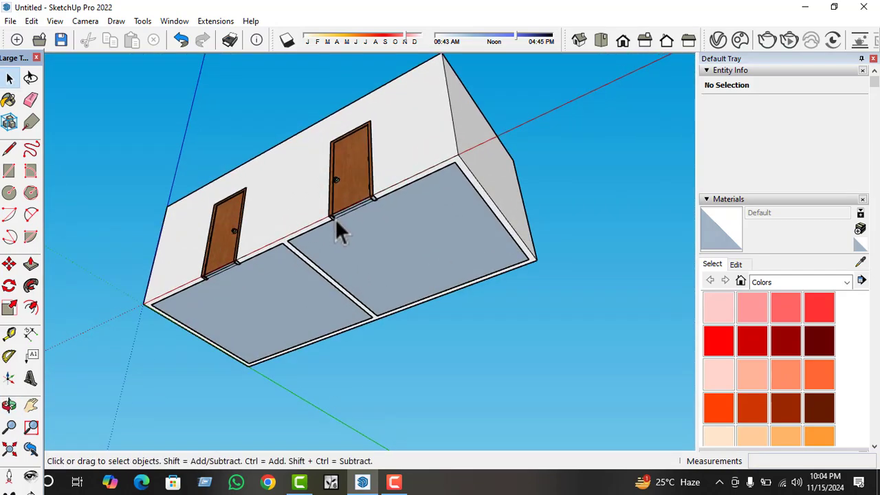
{"action": "middle_click_drag", "start_coordinate": [335, 219], "coordinate": [352, 134]}
{"action": "left_click", "coordinate": [280, 291]}
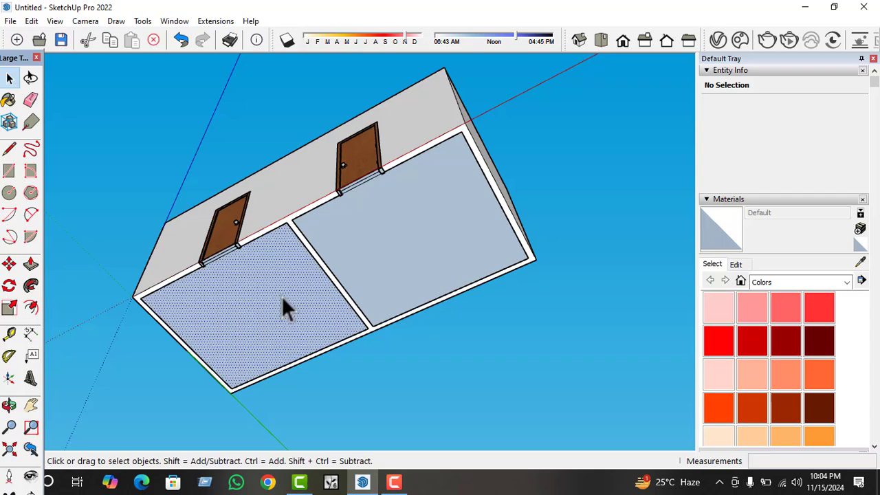
{"action": "key", "text": "ctrl+g"}
Open the floor group for editing and extrude its face 2' downward into a base slab.
{"action": "double_click", "coordinate": [281, 296]}
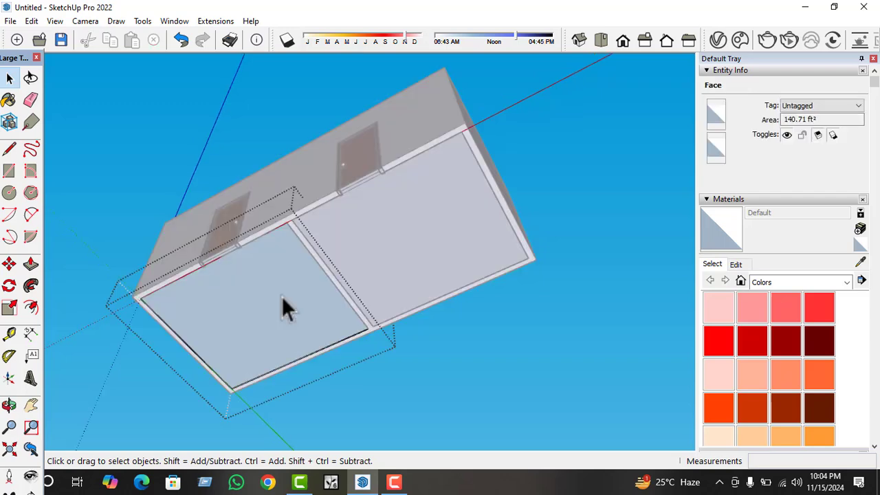
{"action": "key", "text": "p"}
{"action": "left_click", "coordinate": [281, 296]}
{"action": "type", "text": "16"}
{"action": "key", "text": "Return"}
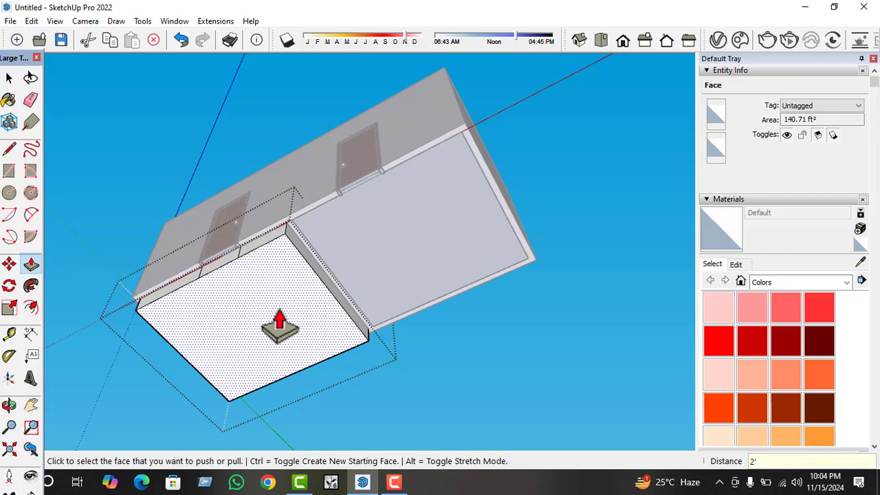
Pull the slab's side face beneath the door outward to the front wall's outer face.
{"action": "middle_click_drag", "start_coordinate": [280, 323], "coordinate": [140, 255]}
{"action": "left_click", "coordinate": [234, 278]}
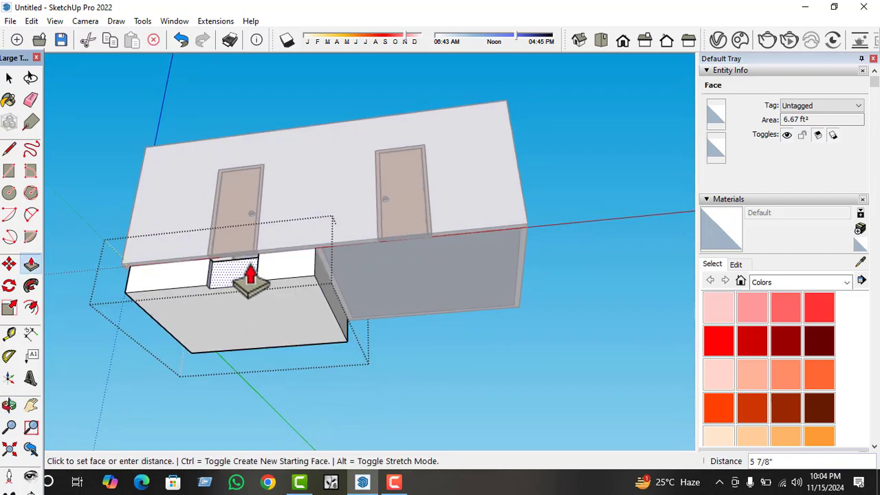
{"action": "left_click", "coordinate": [268, 264]}
Extend the under-door projection sideways about 3' 9" to the slab's end at the partition wall.
{"action": "scroll", "coordinate": [264, 277], "scroll_direction": "up", "scroll_amount": 3}
{"action": "middle_click_drag", "start_coordinate": [263, 277], "coordinate": [213, 306]}
{"action": "left_click", "coordinate": [220, 306]}
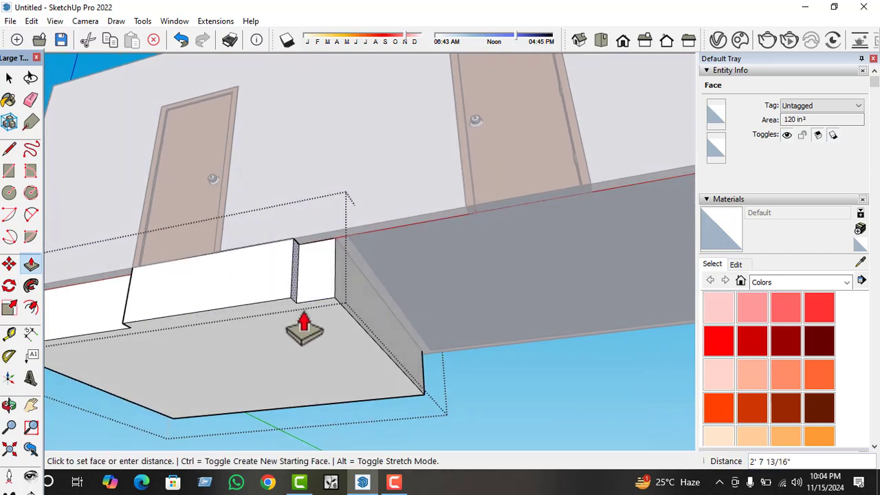
{"action": "left_click", "coordinate": [334, 309]}
{"action": "middle_click_drag", "start_coordinate": [334, 308], "coordinate": [366, 306]}
{"action": "scroll", "coordinate": [367, 316], "scroll_direction": "up", "scroll_amount": 2}
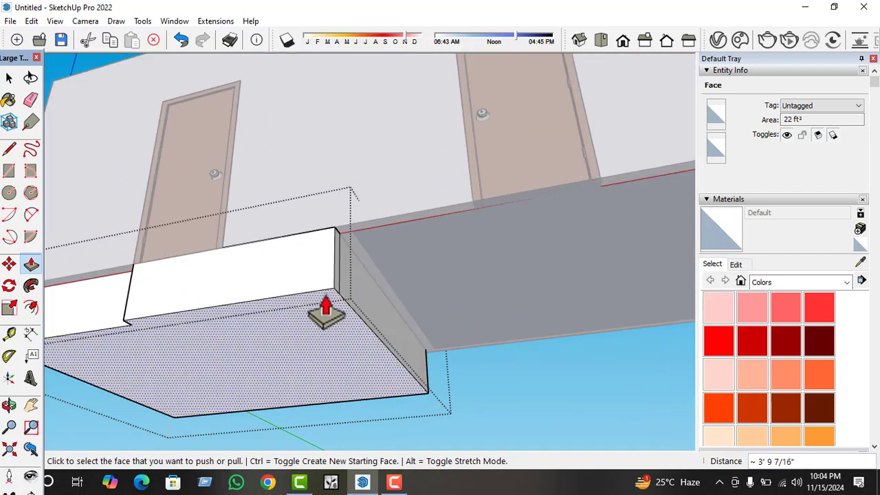
Extend the under-door projection's opposite side to the slab's outer end near the axes origin.
{"action": "scroll", "coordinate": [326, 312], "scroll_direction": "down", "scroll_amount": 1}
{"action": "middle_click_drag", "start_coordinate": [214, 327], "coordinate": [456, 341]}
{"action": "scroll", "coordinate": [303, 312], "scroll_direction": "up", "scroll_amount": 2}
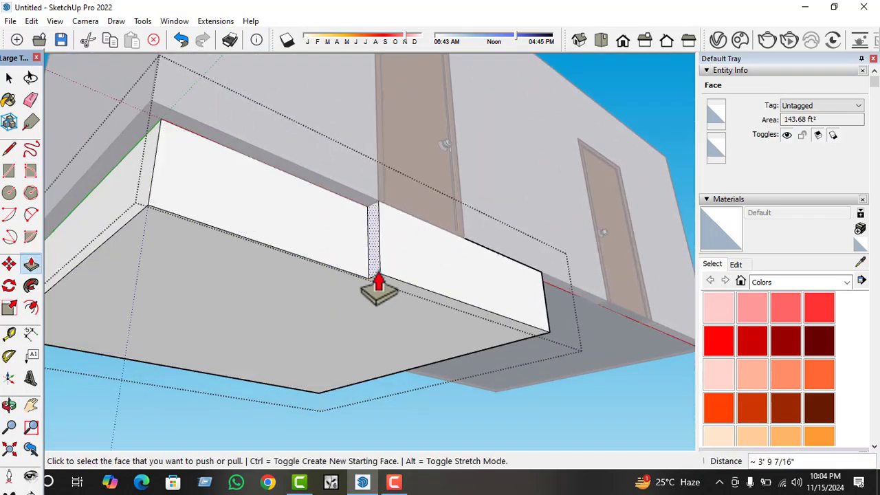
{"action": "left_click", "coordinate": [372, 280]}
{"action": "left_click", "coordinate": [148, 205]}
{"action": "key", "text": "space"}
Delete the leftover vertical seam edge on the slab's end face near the front corner.
{"action": "scroll", "coordinate": [208, 255], "scroll_direction": "down", "scroll_amount": 2}
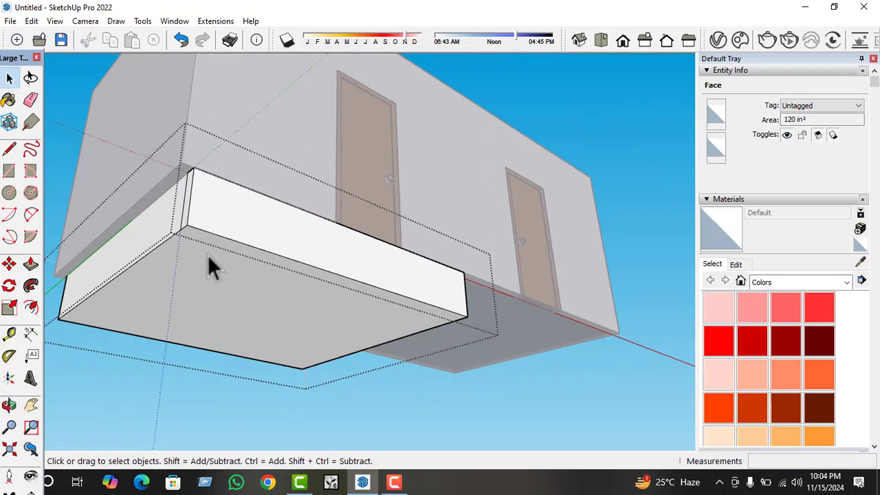
{"action": "scroll", "coordinate": [182, 214], "scroll_direction": "up", "scroll_amount": 2}
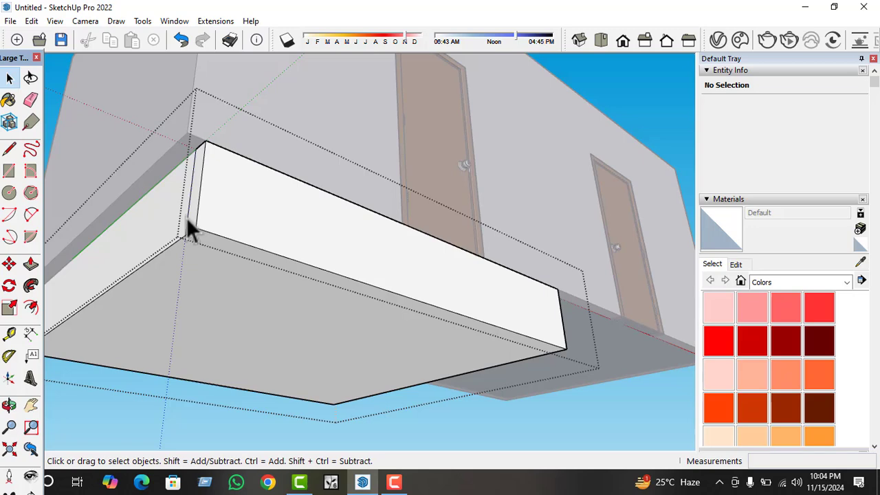
{"action": "left_click", "coordinate": [186, 217]}
{"action": "scroll", "coordinate": [316, 255], "scroll_direction": "down", "scroll_amount": 2}
{"action": "key", "text": "Delete"}
Pull the slab's end face and rear face outward 5" each, flush with the building's outer walls.
{"action": "middle_click_drag", "start_coordinate": [192, 270], "coordinate": [262, 314]}
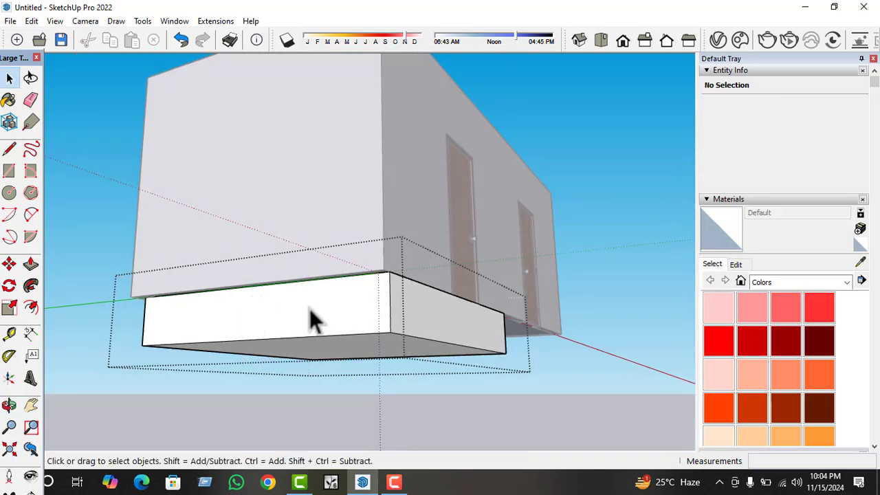
{"action": "left_click", "coordinate": [344, 321]}
{"action": "key", "text": "p"}
{"action": "left_click", "coordinate": [325, 311]}
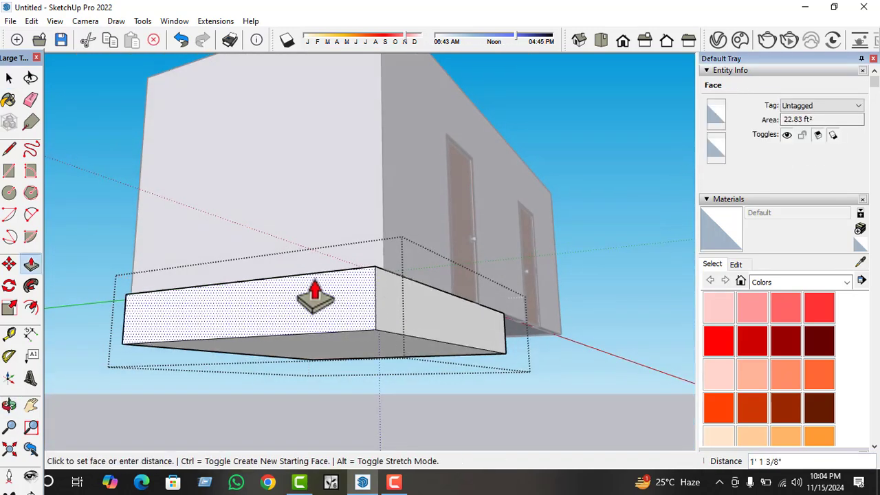
{"action": "left_click", "coordinate": [383, 260]}
{"action": "middle_click_drag", "start_coordinate": [122, 322], "coordinate": [407, 352]}
{"action": "left_click", "coordinate": [412, 334]}
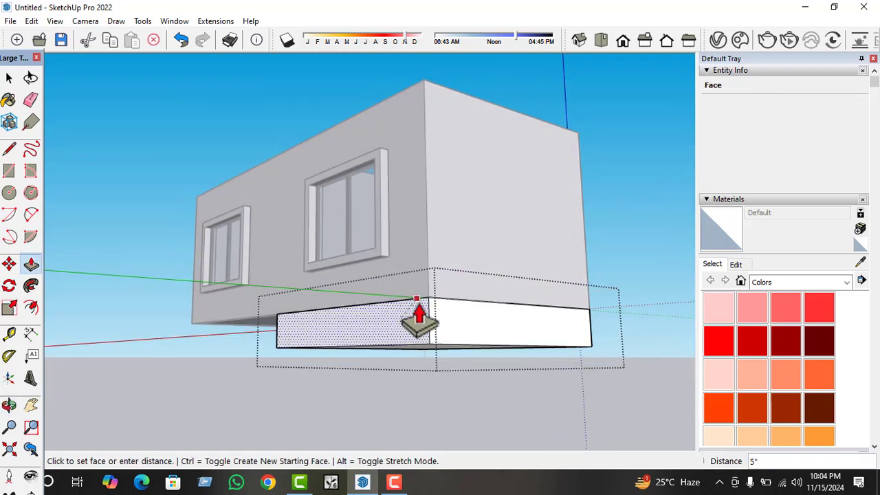
Extend the slab's inner end 13' 2 1/2" under the second room to the building's far end, and close the group.
{"action": "middle_click_drag", "start_coordinate": [420, 295], "coordinate": [357, 308]}
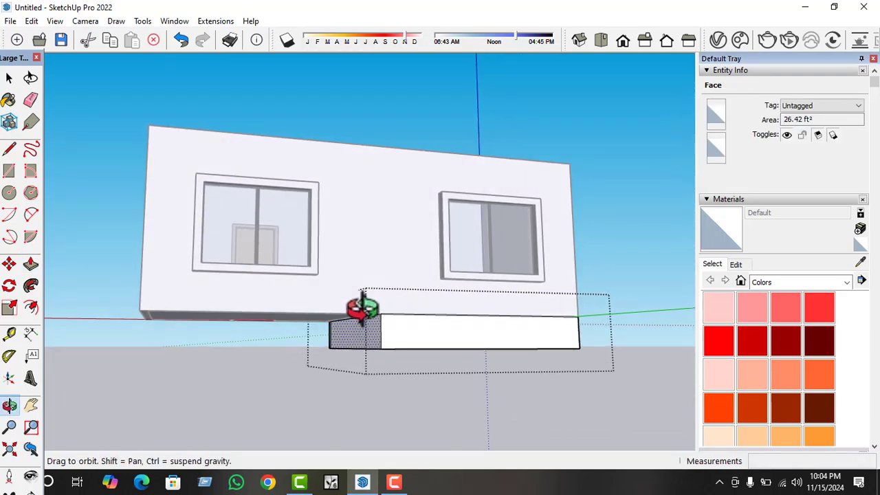
{"action": "left_click", "coordinate": [360, 349]}
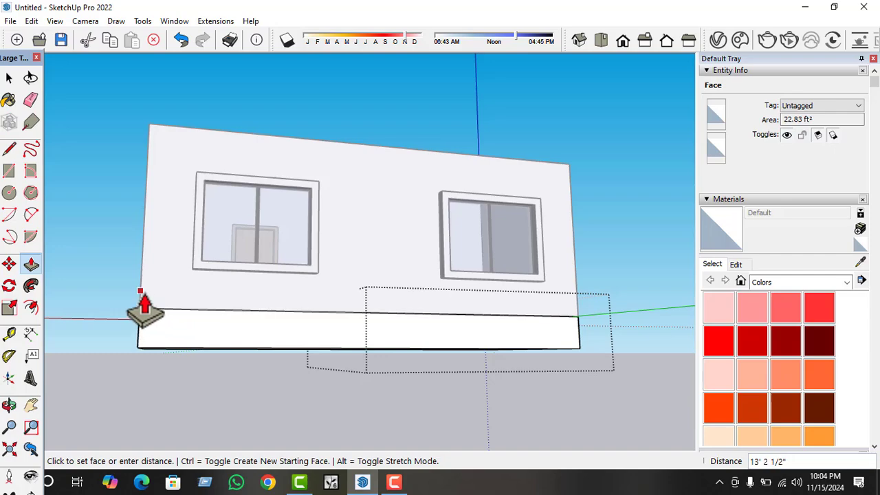
{"action": "left_click", "coordinate": [140, 292]}
{"action": "middle_click_drag", "start_coordinate": [360, 284], "coordinate": [267, 374]}
{"action": "key", "text": "space"}
{"action": "left_click", "coordinate": [435, 281]}
Reopen the base slab group, pull its recessed front face outward 5" flush with the front wall, and close the group.
{"action": "middle_click_drag", "start_coordinate": [405, 290], "coordinate": [569, 134]}
{"action": "left_click", "coordinate": [466, 362]}
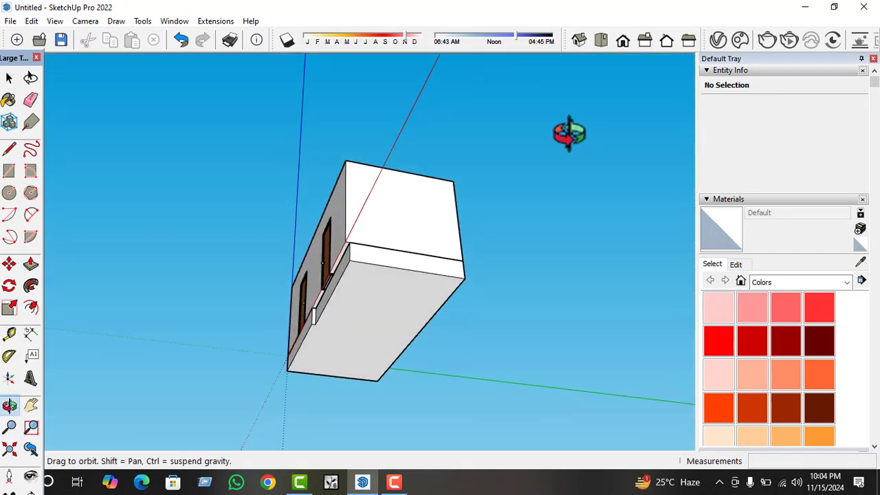
{"action": "scroll", "coordinate": [349, 282], "scroll_direction": "up", "scroll_amount": 5}
{"action": "double_click", "coordinate": [350, 281]}
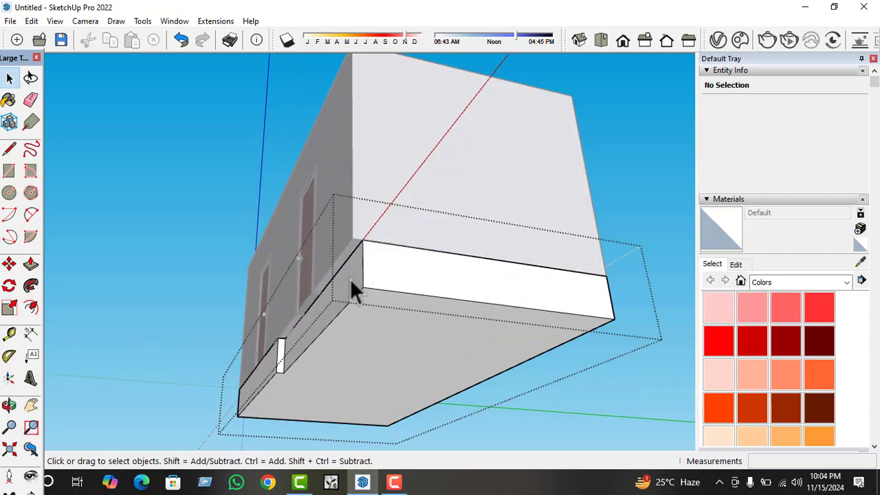
{"action": "left_click", "coordinate": [356, 273]}
{"action": "key", "text": "p"}
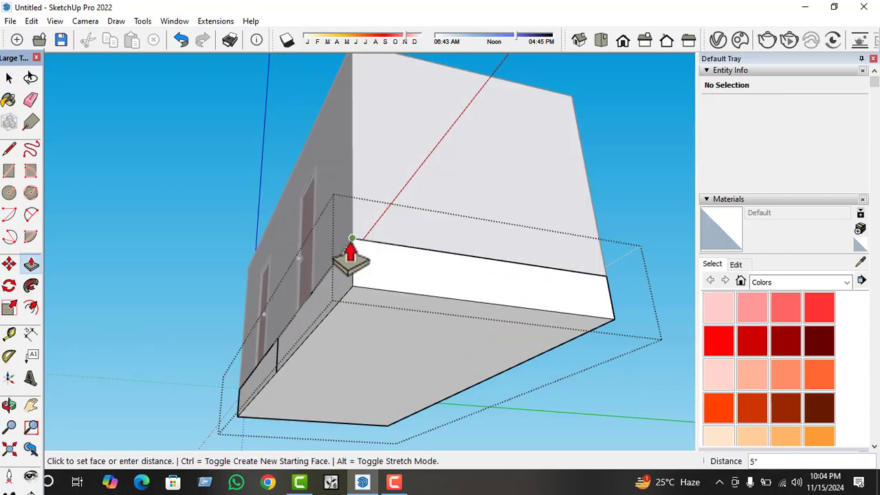
{"action": "left_click", "coordinate": [351, 256]}
{"action": "middle_click_drag", "start_coordinate": [359, 249], "coordinate": [328, 385]}
{"action": "left_click", "coordinate": [333, 363]}
{"action": "scroll", "coordinate": [344, 351], "scroll_direction": "down", "scroll_amount": 3}
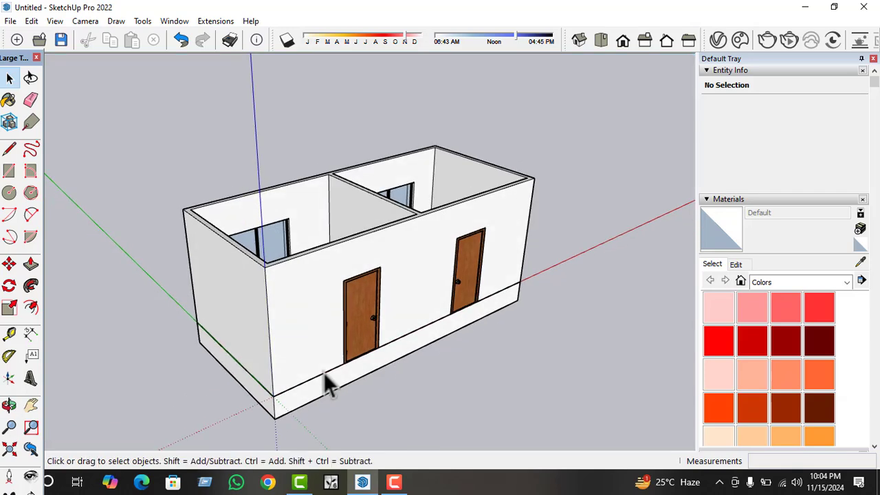
Copy the base slab vertically onto the top of the walls as a roof slab, aligned with the building's outer corner.
{"action": "left_click", "coordinate": [324, 388]}
{"action": "key", "text": "m"}
{"action": "scroll", "coordinate": [309, 399], "scroll_direction": "up", "scroll_amount": 2}
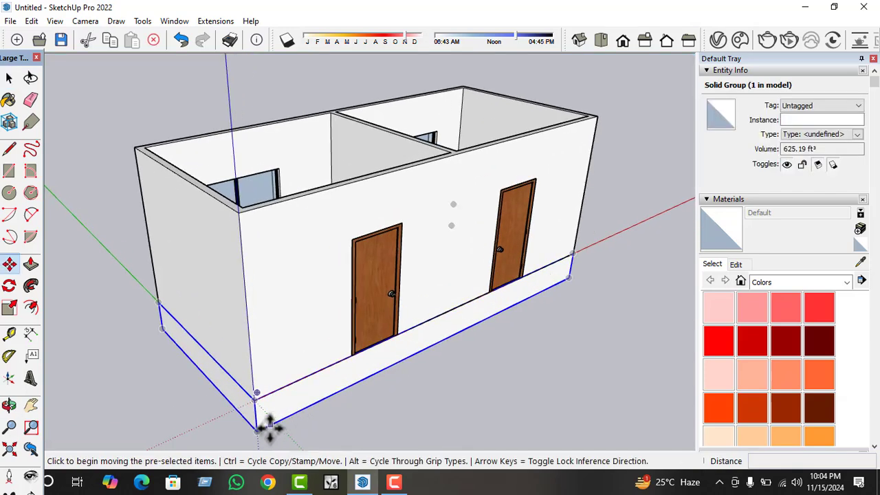
{"action": "key", "text": "space"}
{"action": "scroll", "coordinate": [282, 420], "scroll_direction": "down", "scroll_amount": 3}
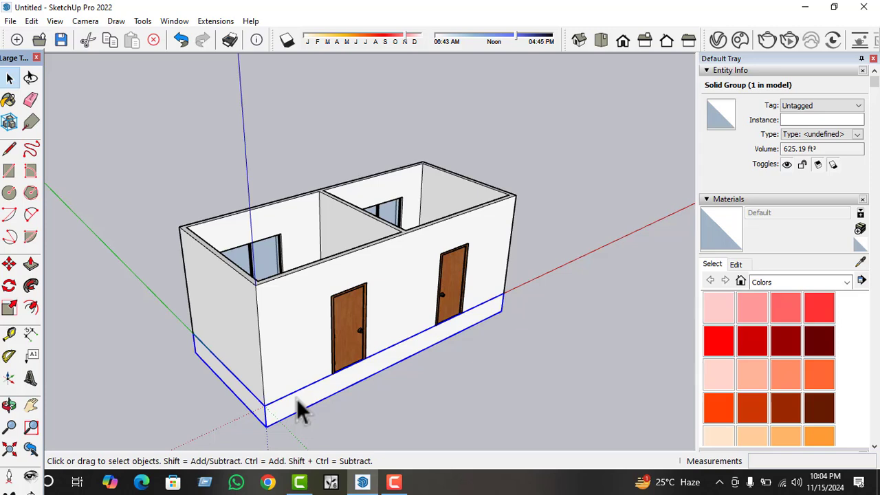
{"action": "key", "text": "m"}
{"action": "left_click", "coordinate": [266, 420]}
{"action": "key", "text": "ctrl"}
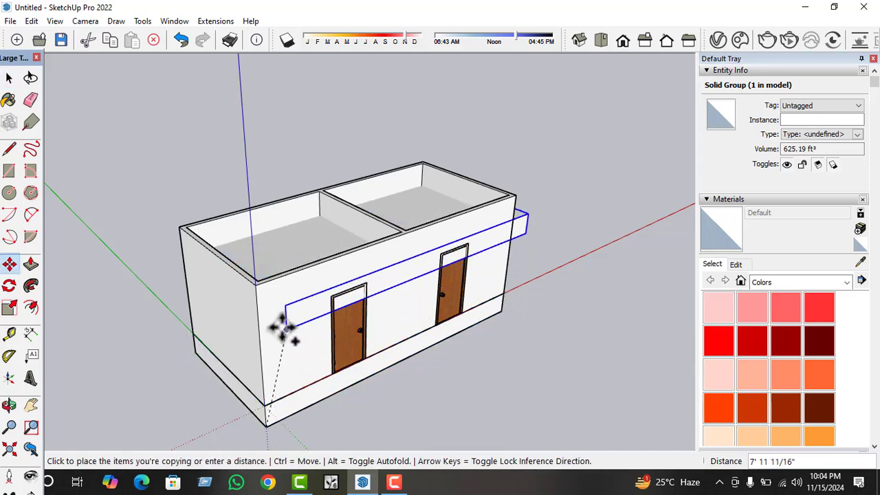
{"action": "left_click", "coordinate": [255, 295]}
{"action": "key", "text": "space"}
{"action": "scroll", "coordinate": [284, 289], "scroll_direction": "down", "scroll_amount": 2}
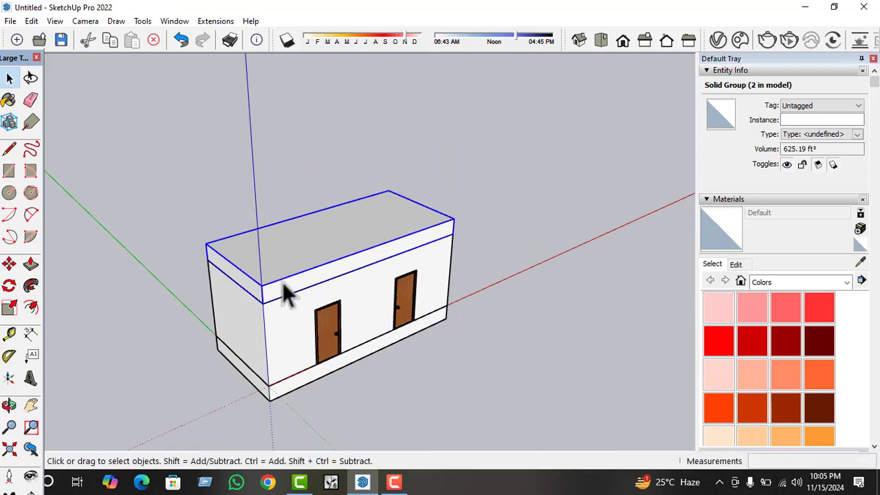
Open the roof slab group and push its top face down, leaving the slab about 6" thick.
{"action": "scroll", "coordinate": [285, 281], "scroll_direction": "up", "scroll_amount": 2}
{"action": "double_click", "coordinate": [289, 262]}
{"action": "left_click", "coordinate": [254, 256]}
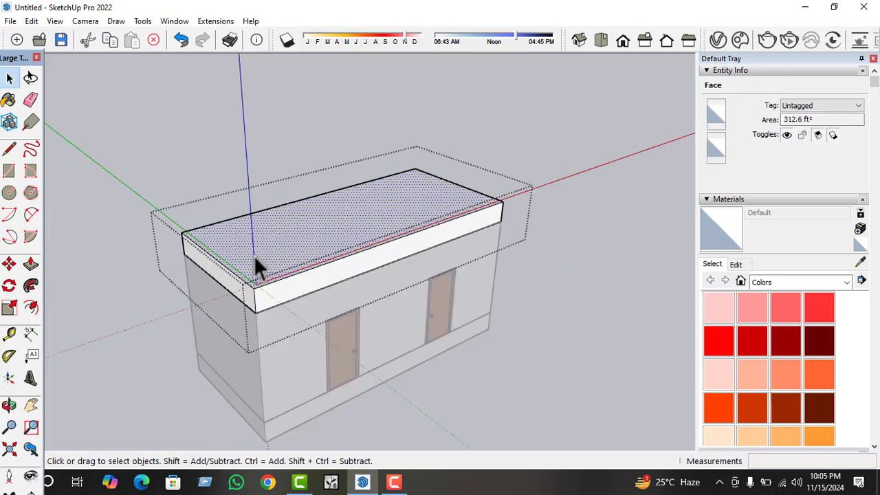
{"action": "key", "text": "p"}
{"action": "left_click", "coordinate": [255, 282]}
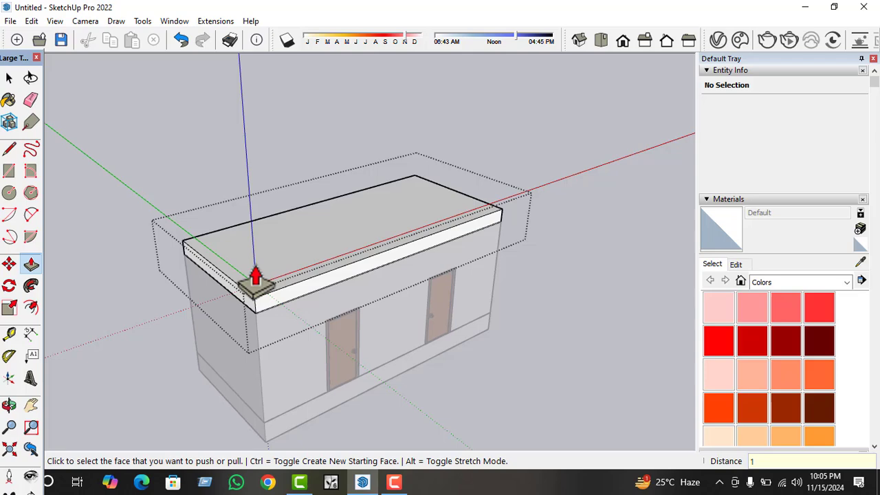
{"action": "left_click", "coordinate": [255, 282]}
{"action": "key", "text": "space"}
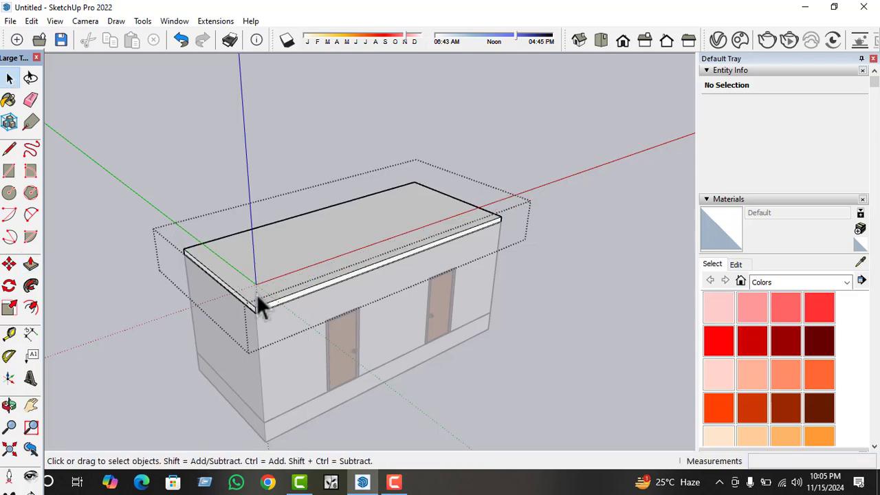
Pull the roof slab's end face near the origin outward 6" beyond the wall as an overhang.
{"action": "middle_click_drag", "start_coordinate": [256, 295], "coordinate": [297, 278]}
{"action": "scroll", "coordinate": [297, 278], "scroll_direction": "up", "scroll_amount": 2}
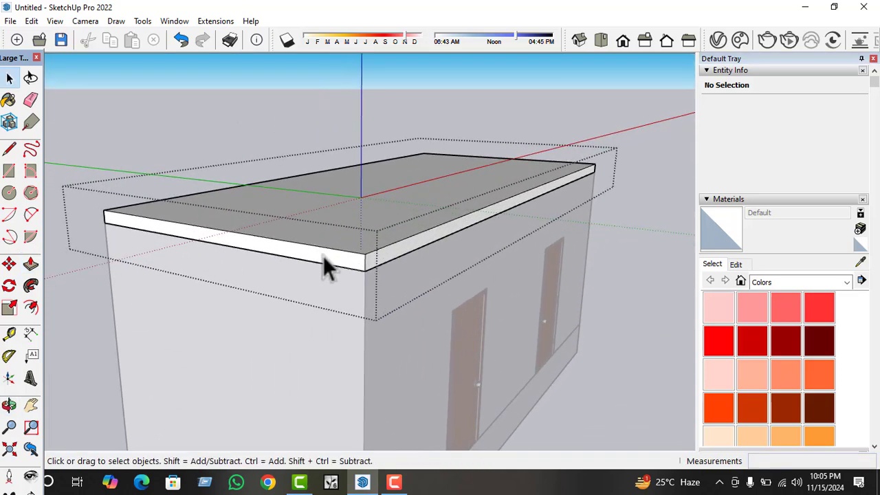
{"action": "left_click", "coordinate": [323, 255]}
{"action": "key", "text": "p"}
{"action": "left_click", "coordinate": [324, 273]}
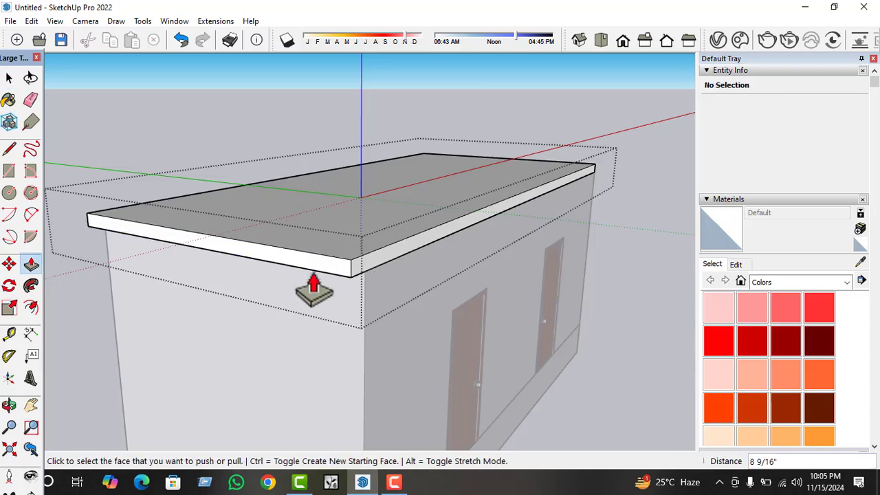
{"action": "left_click", "coordinate": [313, 275]}
Pull the roof slab's rear face on the window side and its far end face outward 6" each.
{"action": "middle_click_drag", "start_coordinate": [238, 280], "coordinate": [463, 346]}
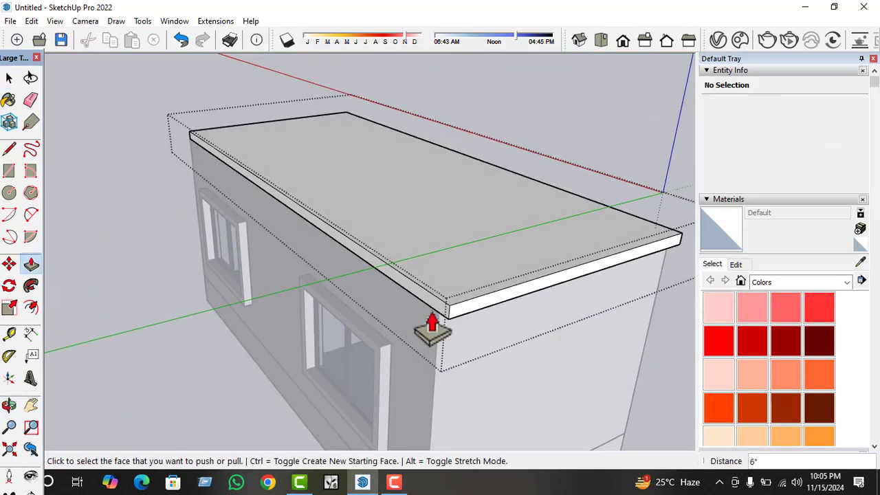
{"action": "left_click", "coordinate": [410, 323]}
{"action": "left_click", "coordinate": [402, 329]}
{"action": "type", "text": "6"}
{"action": "key", "text": "Return"}
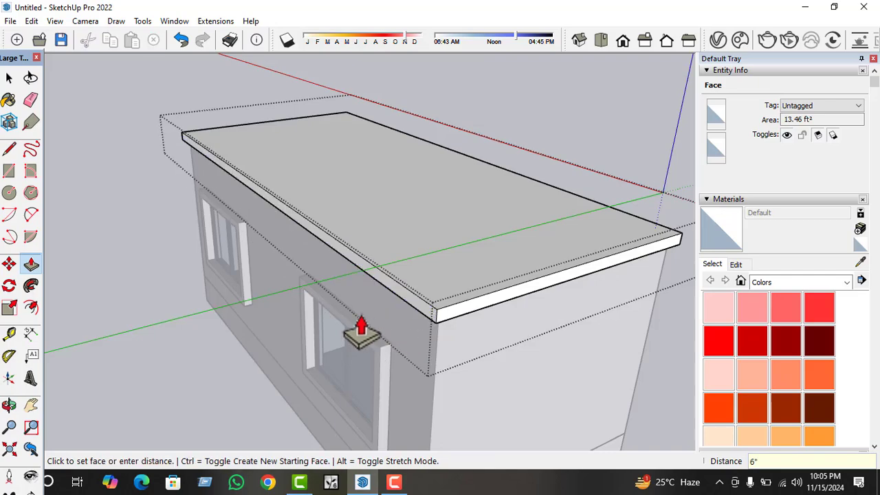
{"action": "middle_click_drag", "start_coordinate": [360, 331], "coordinate": [358, 265]}
{"action": "left_click", "coordinate": [294, 292]}
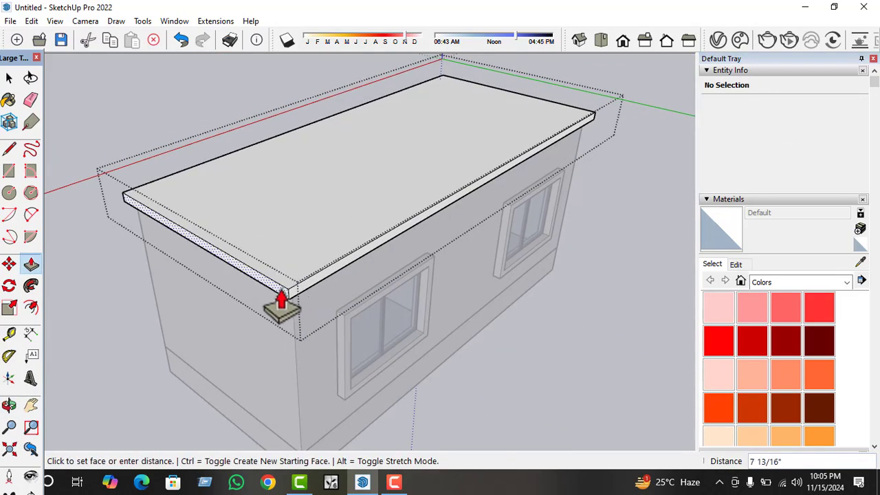
{"action": "left_click", "coordinate": [282, 303]}
{"action": "key", "text": "Return"}
Pull the roof slab's front face above the doors outward 1' and close the group.
{"action": "middle_click_drag", "start_coordinate": [282, 303], "coordinate": [488, 309]}
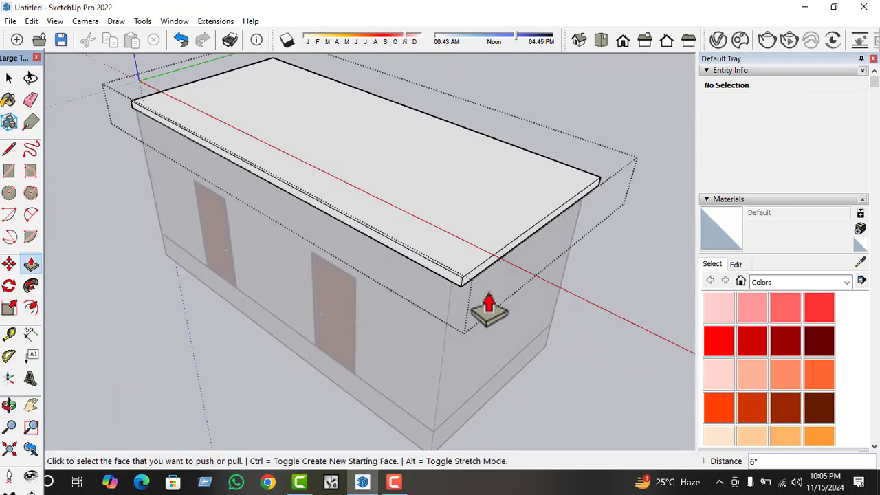
{"action": "left_click", "coordinate": [447, 284]}
{"action": "left_click", "coordinate": [416, 294]}
{"action": "type", "text": "1"}
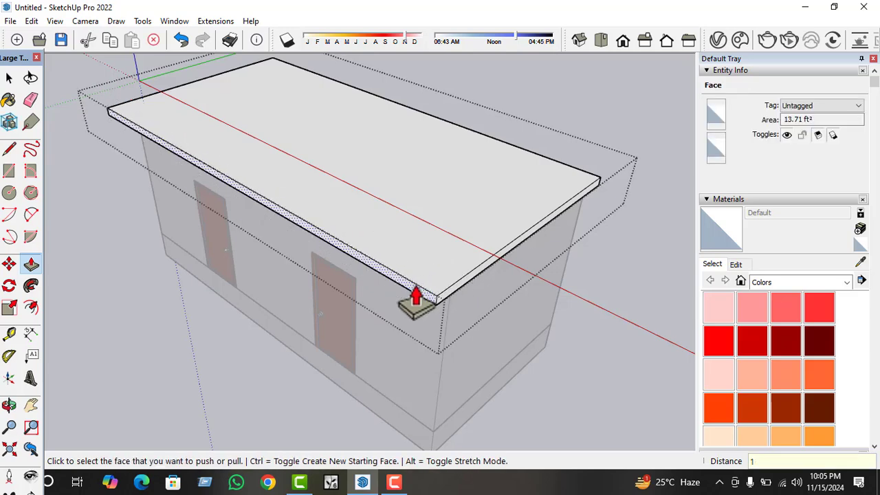
{"action": "key", "text": "Return"}
{"action": "key", "text": "space"}
{"action": "middle_click_drag", "start_coordinate": [396, 287], "coordinate": [610, 173]}
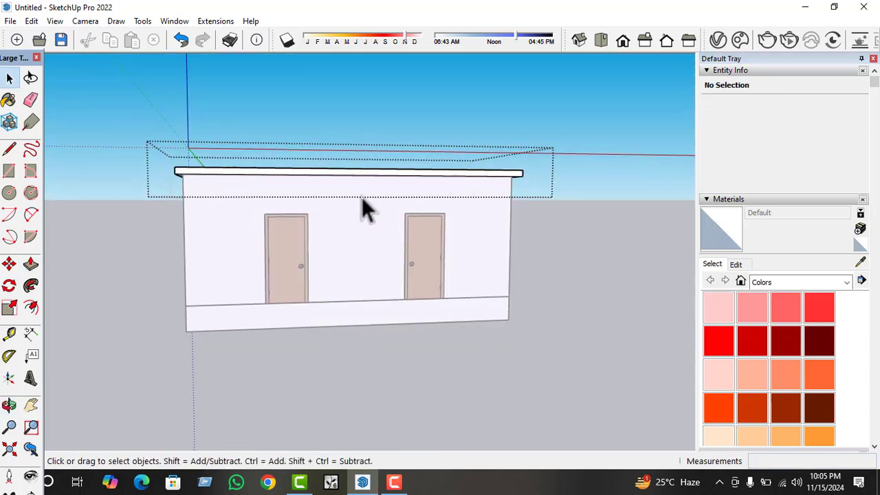
{"action": "left_click", "coordinate": [361, 196]}
{"action": "scroll", "coordinate": [357, 196], "scroll_direction": "down", "scroll_amount": 2}
{"action": "middle_click_drag", "start_coordinate": [354, 198], "coordinate": [391, 261]}
{"action": "scroll", "coordinate": [330, 184], "scroll_direction": "up", "scroll_amount": 3}
{"action": "scroll", "coordinate": [388, 323], "scroll_direction": "up", "scroll_amount": 2}
{"action": "middle_click_drag", "start_coordinate": [387, 337], "coordinate": [452, 360]}
{"action": "double_click", "coordinate": [393, 351]}
{"action": "left_click", "coordinate": [392, 351]}
{"action": "left_click", "coordinate": [447, 375]}
{"action": "scroll", "coordinate": [339, 369], "scroll_direction": "down", "scroll_amount": 2}
Copy the base slab forward by its rear corner so the copy sits against the building's front wall.
{"action": "left_click", "coordinate": [301, 363]}
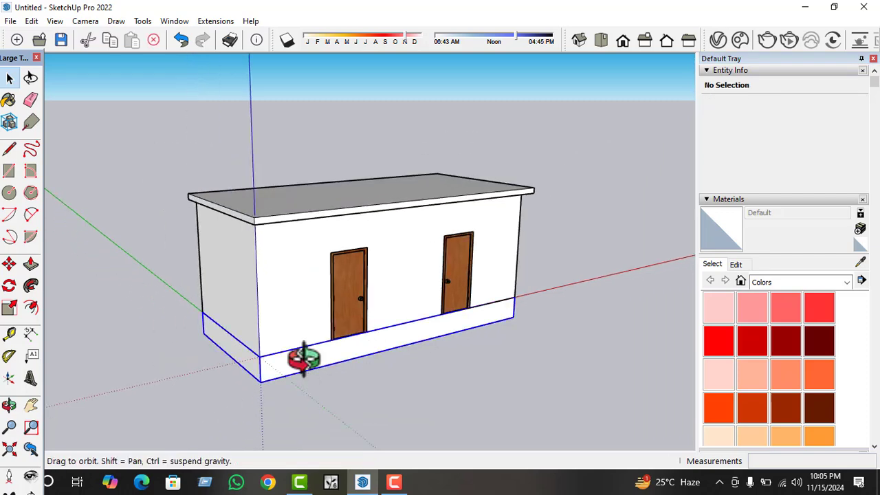
{"action": "middle_click_drag", "start_coordinate": [301, 361], "coordinate": [371, 373]}
{"action": "key", "text": "m"}
{"action": "left_click", "coordinate": [211, 330]}
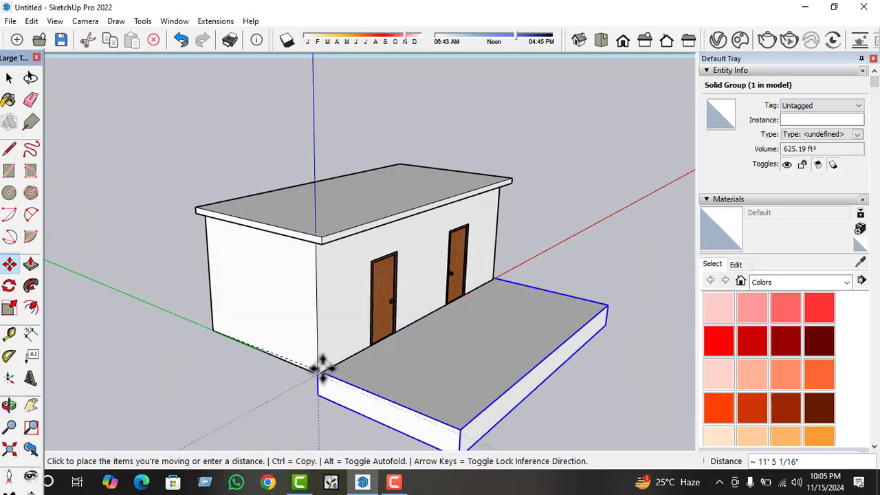
{"action": "key", "text": "ctrl"}
{"action": "left_click", "coordinate": [318, 374]}
{"action": "key", "text": "space"}
Open the copied slab group and push its front face back toward the building, leaving it about 2' 9 1/2" deep.
{"action": "middle_click_drag", "start_coordinate": [492, 418], "coordinate": [436, 411]}
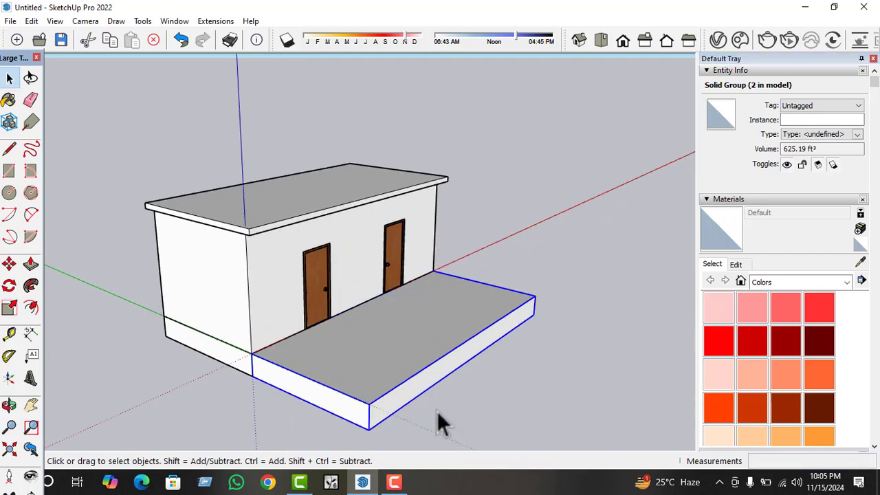
{"action": "double_click", "coordinate": [406, 390]}
{"action": "left_click", "coordinate": [403, 391]}
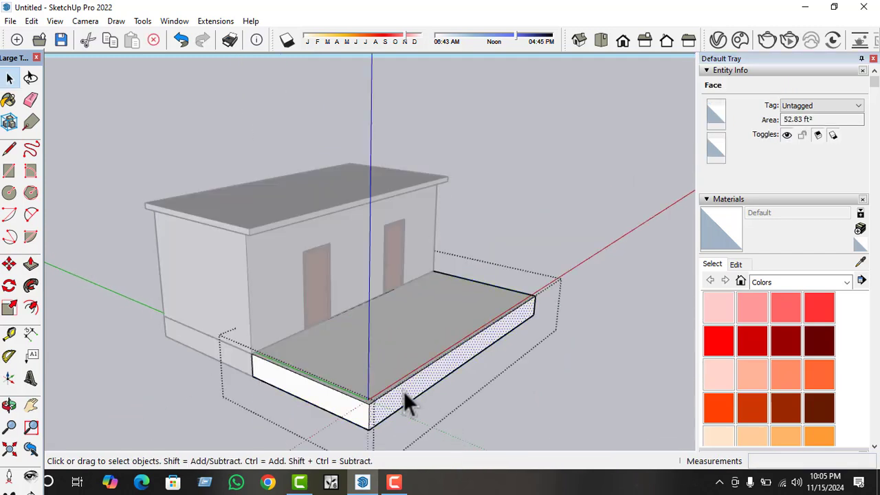
{"action": "key", "text": "p"}
{"action": "left_click", "coordinate": [404, 391]}
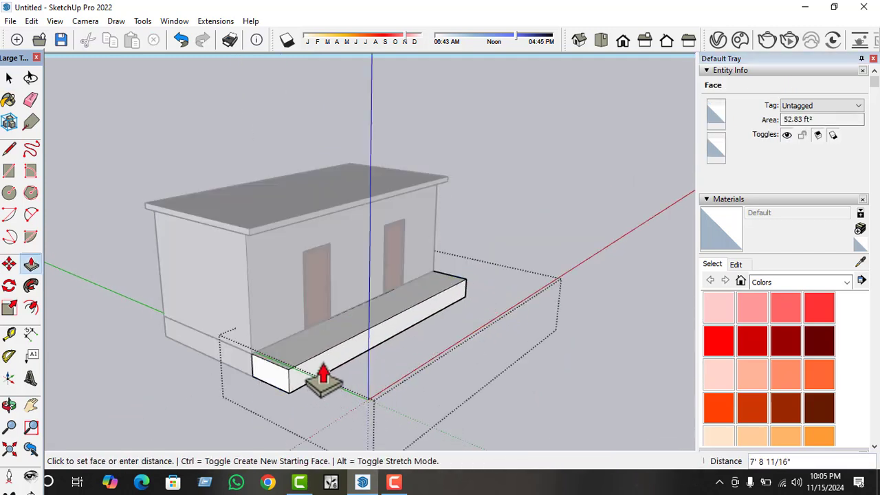
{"action": "left_click", "coordinate": [311, 377]}
Place a vertical guide on the front slab's end face, 10" out from the edge against the building.
{"action": "scroll", "coordinate": [272, 389], "scroll_direction": "up", "scroll_amount": 4}
{"action": "middle_click_drag", "start_coordinate": [284, 383], "coordinate": [329, 359]}
{"action": "key", "text": "space"}
{"action": "left_click", "coordinate": [10, 334]}
{"action": "scroll", "coordinate": [249, 350], "scroll_direction": "up", "scroll_amount": 3}
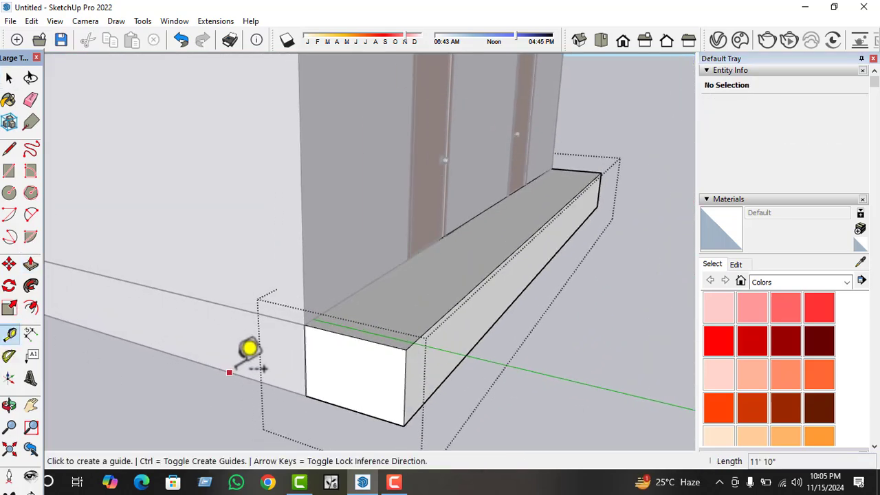
{"action": "left_click", "coordinate": [313, 358]}
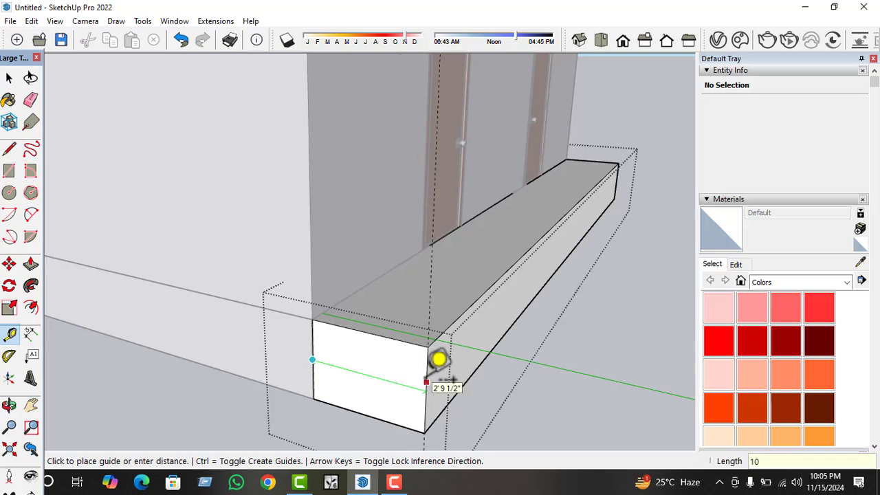
{"action": "key", "text": "Return"}
{"action": "middle_click_drag", "start_coordinate": [438, 361], "coordinate": [326, 347]}
Push the front slab's long outer face back 1' 11 1/2" to the guide.
{"action": "key", "text": "space"}
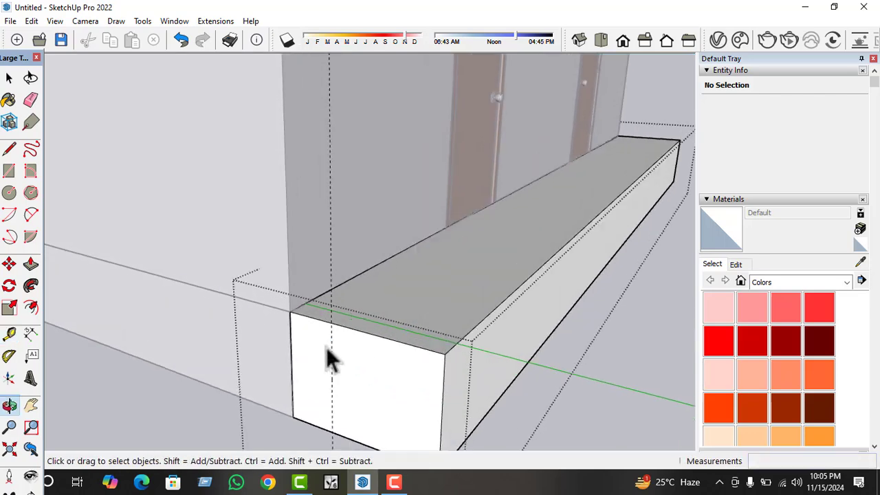
{"action": "left_click", "coordinate": [457, 381]}
{"action": "key", "text": "p"}
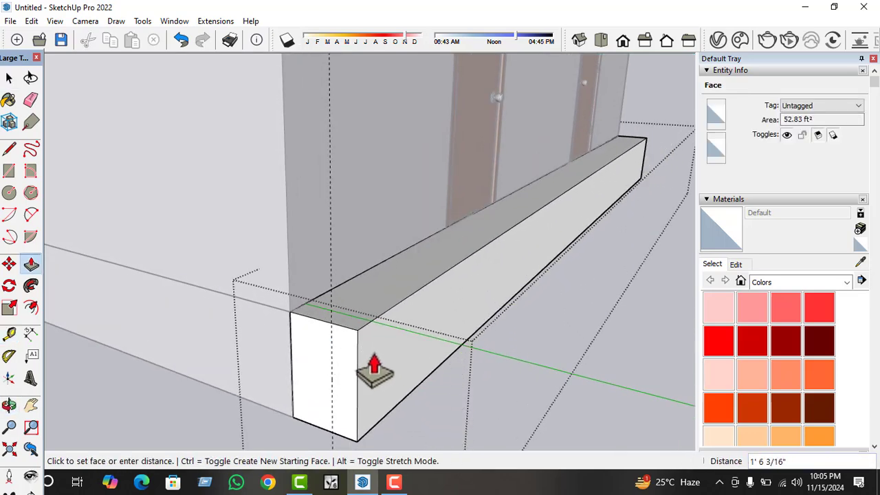
{"action": "left_click", "coordinate": [331, 317]}
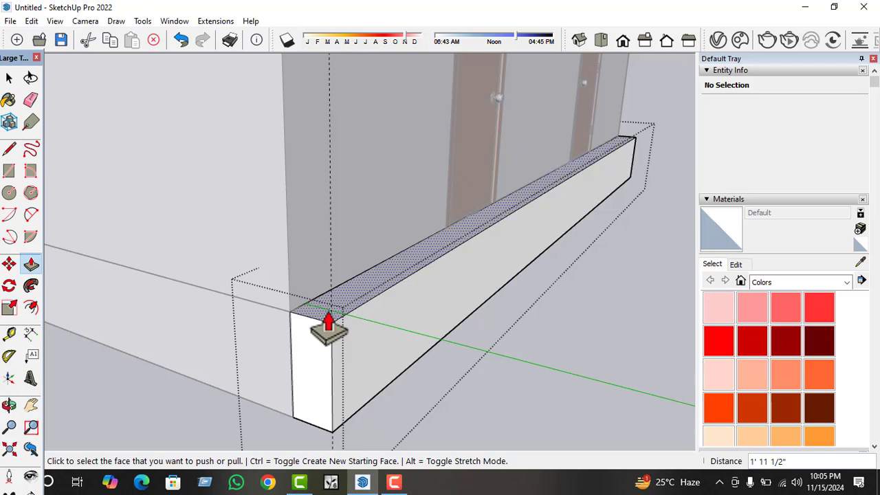
Lower the front slab's top face by 3" and pull its long outer face outward 10".
{"action": "left_click", "coordinate": [327, 332]}
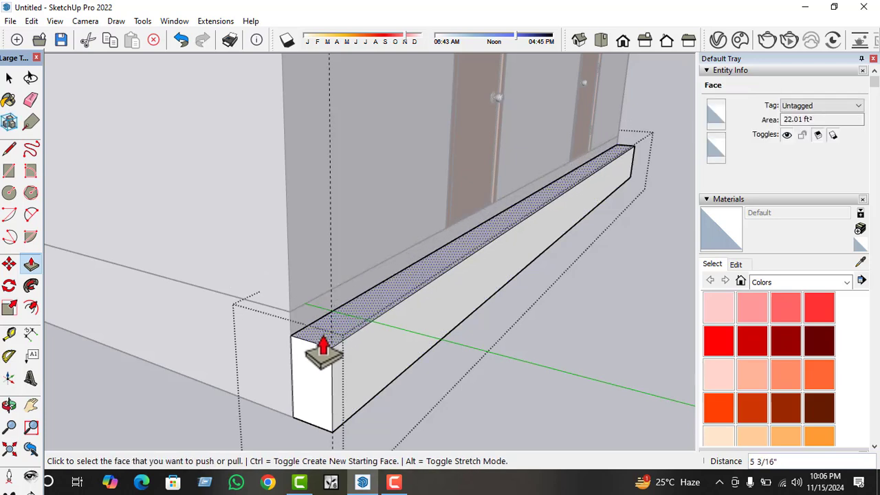
{"action": "key", "text": "Return"}
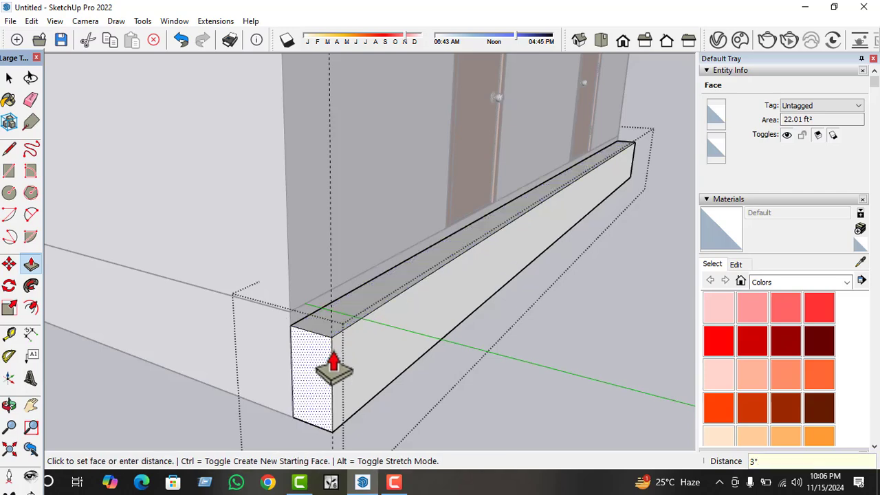
{"action": "left_click", "coordinate": [372, 376]}
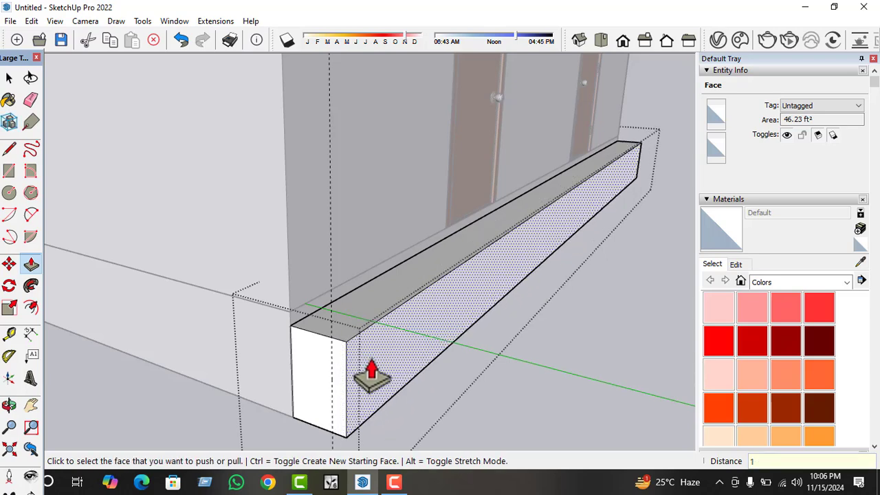
{"action": "left_click", "coordinate": [367, 374]}
{"action": "middle_click_drag", "start_coordinate": [363, 373], "coordinate": [360, 369]}
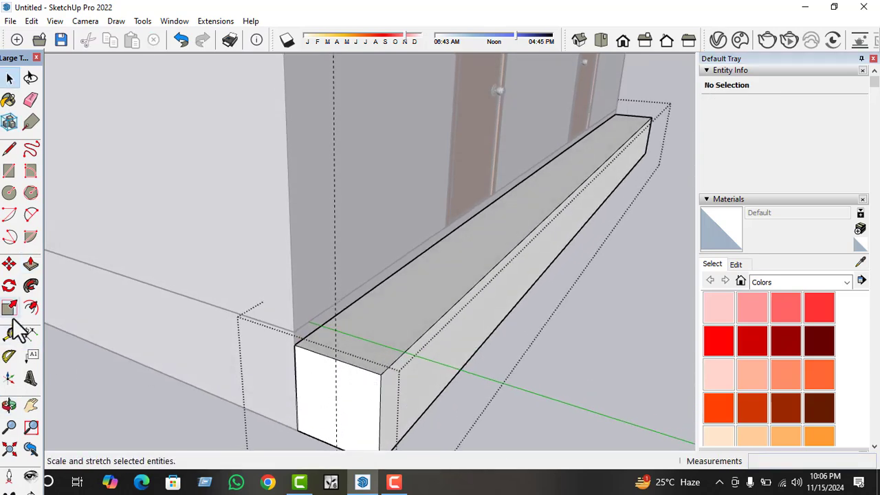
Draw a lengthwise line across the front slab's top face from the guide to the far end, splitting it into two strips.
{"action": "left_click", "coordinate": [337, 345]}
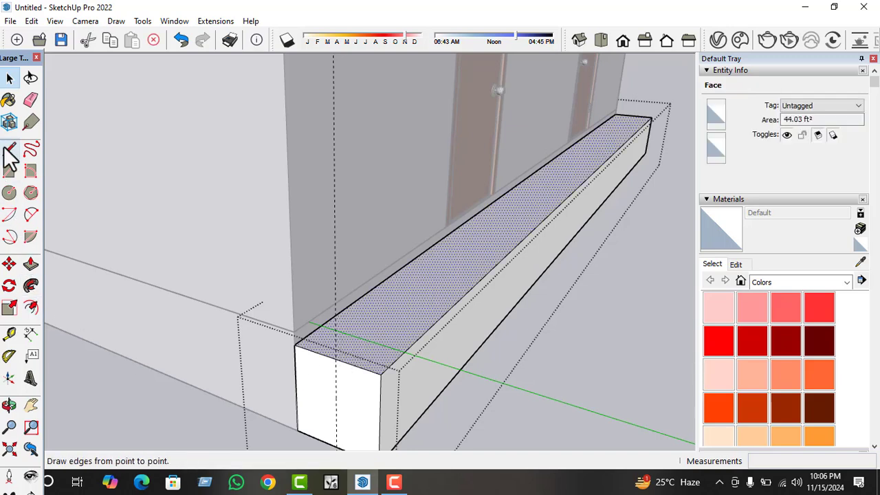
{"action": "left_click", "coordinate": [9, 149]}
{"action": "left_click", "coordinate": [335, 358]}
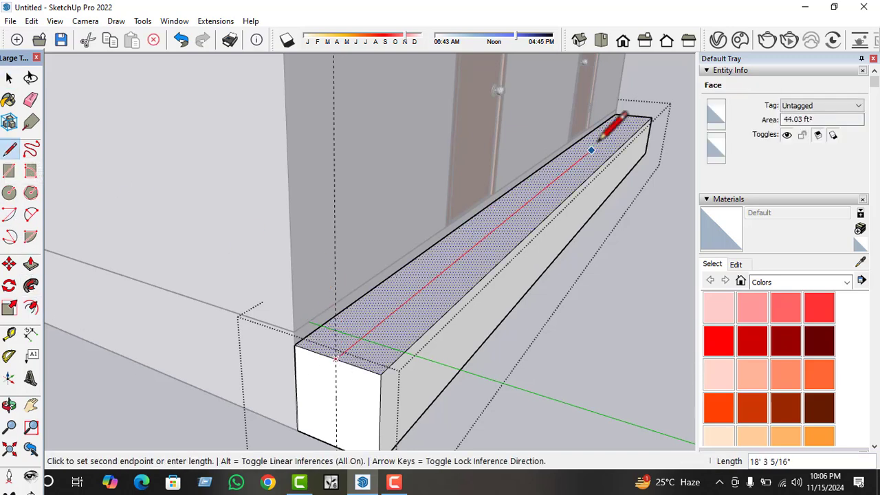
{"action": "left_click", "coordinate": [633, 116]}
{"action": "key", "text": "space"}
Push the outer strip of the front slab's top face down 6" to form a lower step.
{"action": "left_click", "coordinate": [480, 263]}
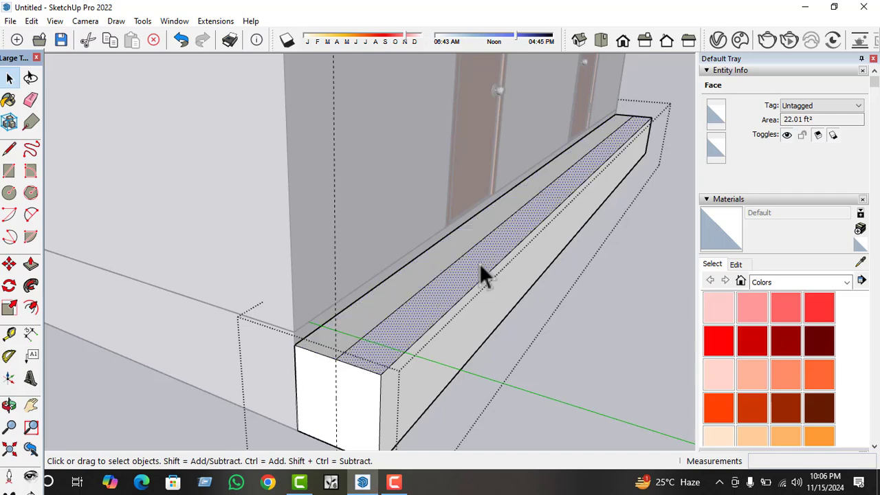
{"action": "key", "text": "p"}
{"action": "left_click", "coordinate": [479, 264]}
{"action": "left_click", "coordinate": [480, 303]}
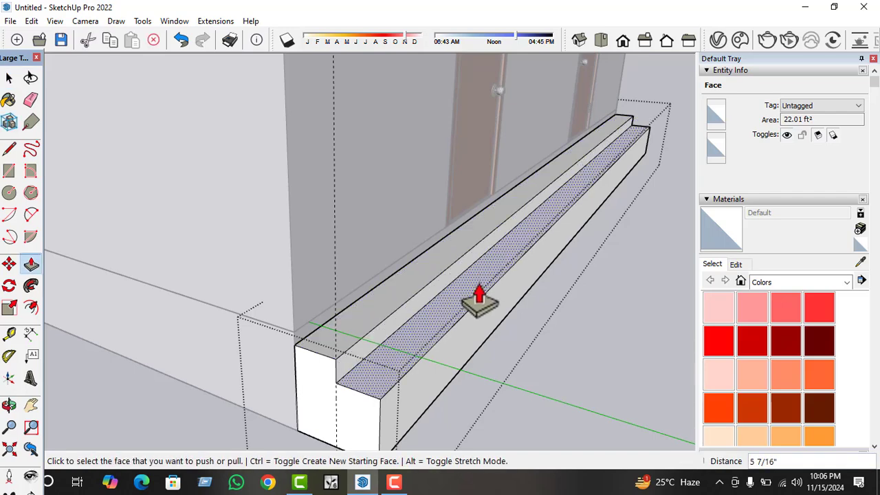
{"action": "type", "text": "6"}
{"action": "key", "text": "Return"}
{"action": "key", "text": "space"}
Pull the lower step's long outer face outward 10".
{"action": "middle_click_drag", "start_coordinate": [286, 298], "coordinate": [382, 362]}
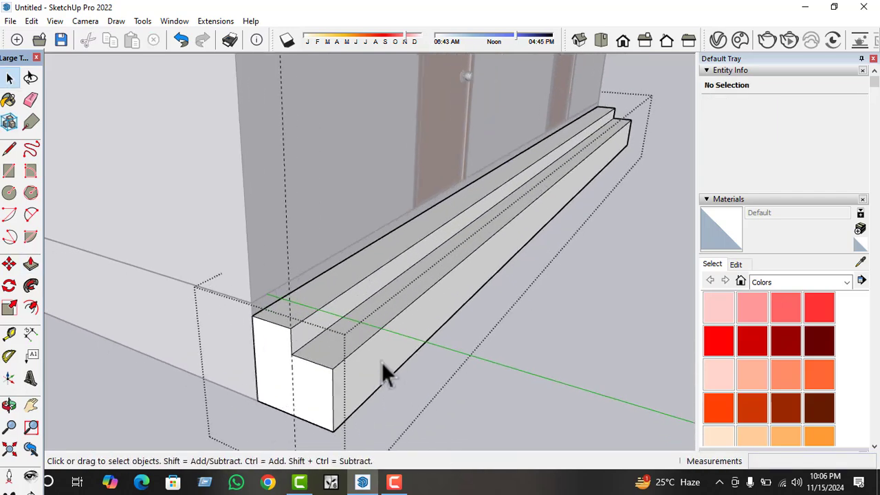
{"action": "left_click", "coordinate": [390, 361]}
{"action": "key", "text": "p"}
{"action": "double_click", "coordinate": [390, 358]}
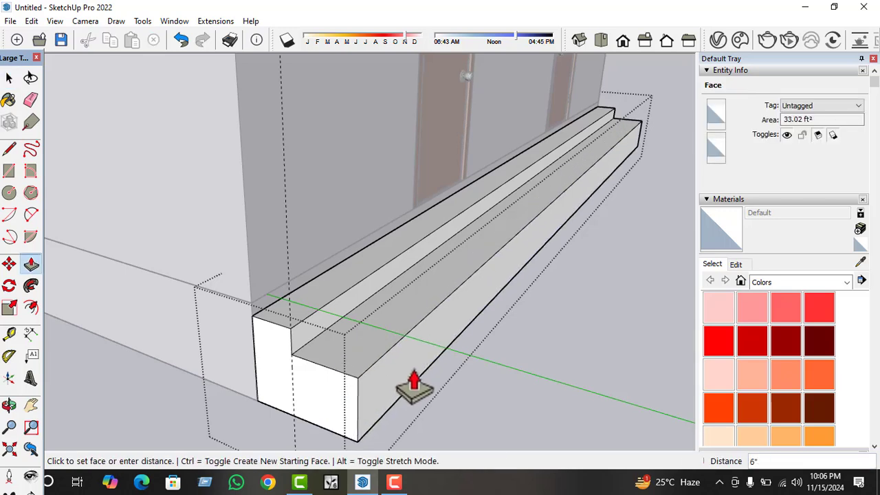
{"action": "key", "text": "Return"}
{"action": "key", "text": "space"}
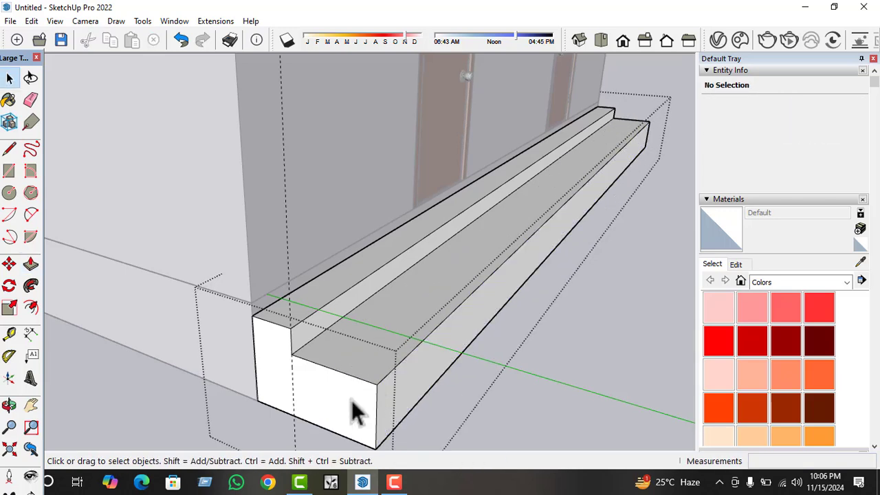
Place a guide 10" in from the end face's outer edge and draw a lengthwise line from it across the lower tread.
{"action": "left_click", "coordinate": [256, 373]}
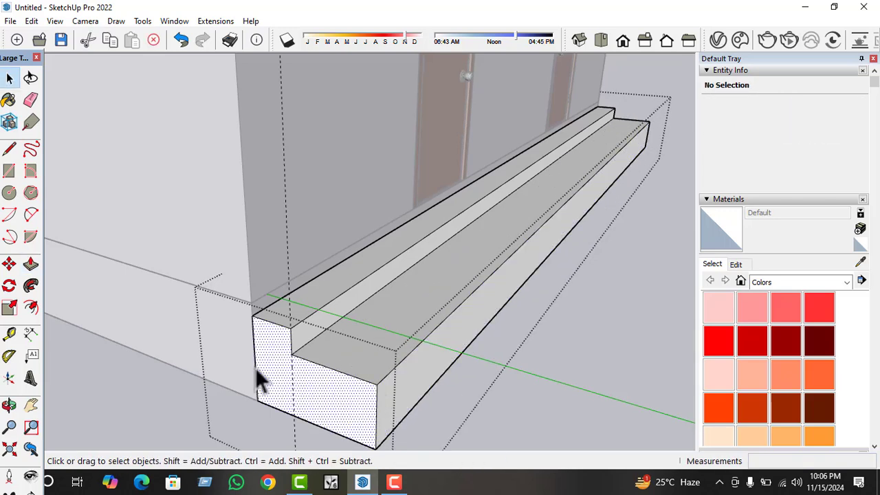
{"action": "left_click", "coordinate": [15, 332]}
{"action": "left_click", "coordinate": [376, 417]}
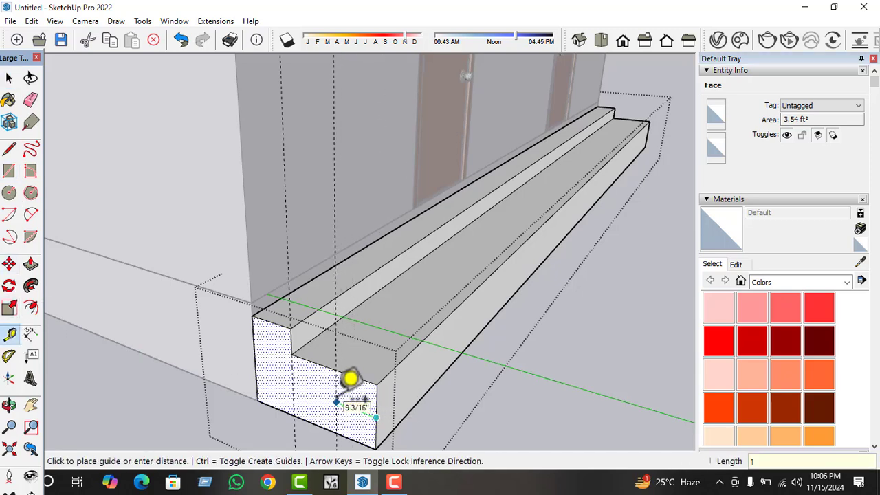
{"action": "key", "text": "space"}
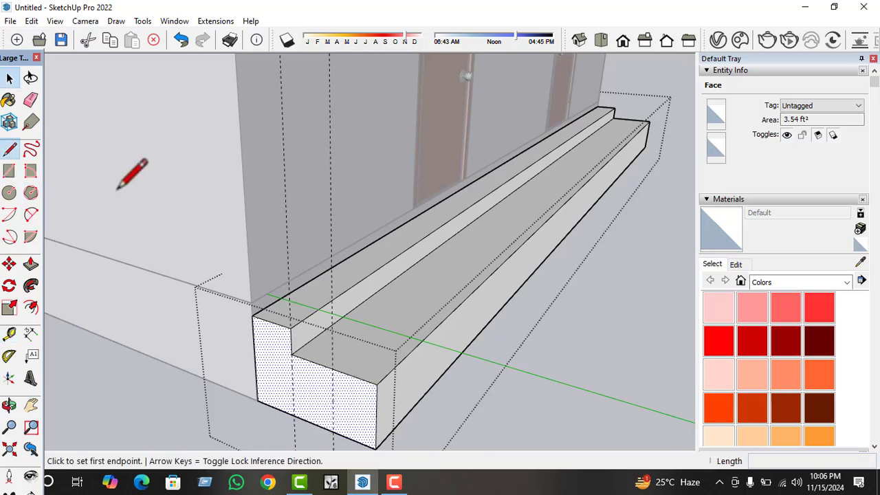
{"action": "left_click", "coordinate": [333, 368]}
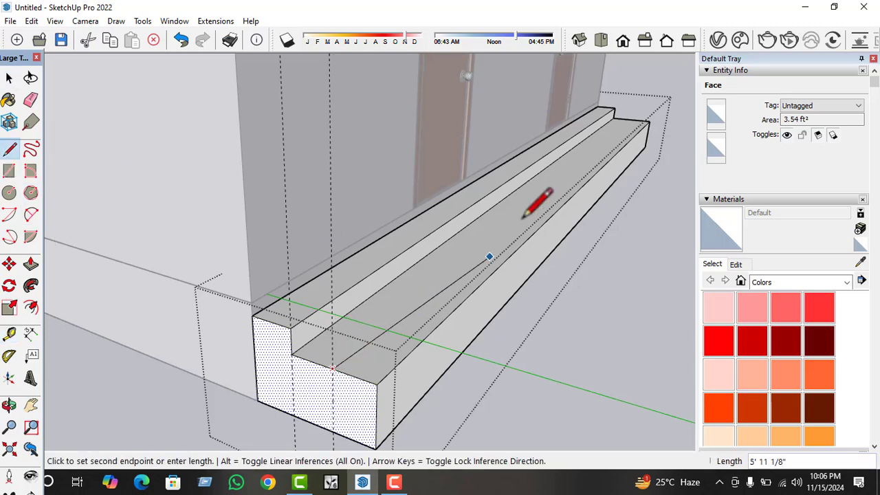
{"action": "left_click", "coordinate": [631, 120]}
{"action": "key", "text": "space"}
Push the outer strip of the lower tread down 6" to form a third step.
{"action": "left_click", "coordinate": [426, 303]}
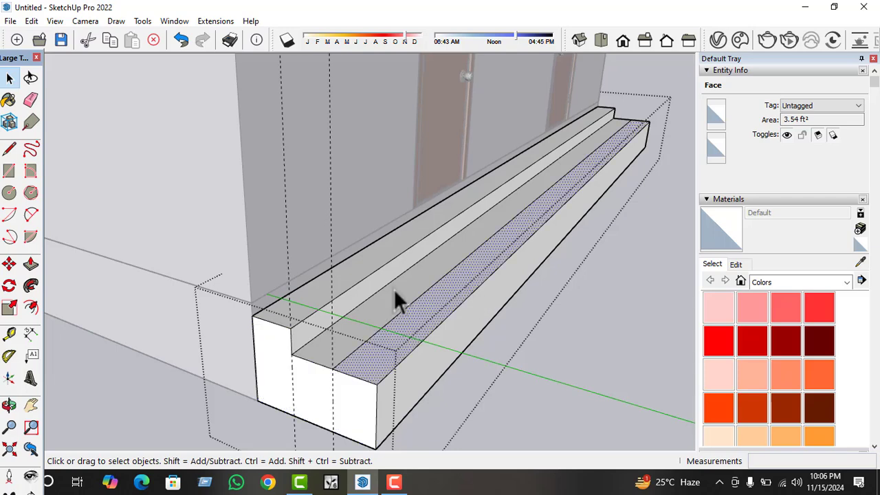
{"action": "key", "text": "p"}
{"action": "left_click", "coordinate": [376, 377]}
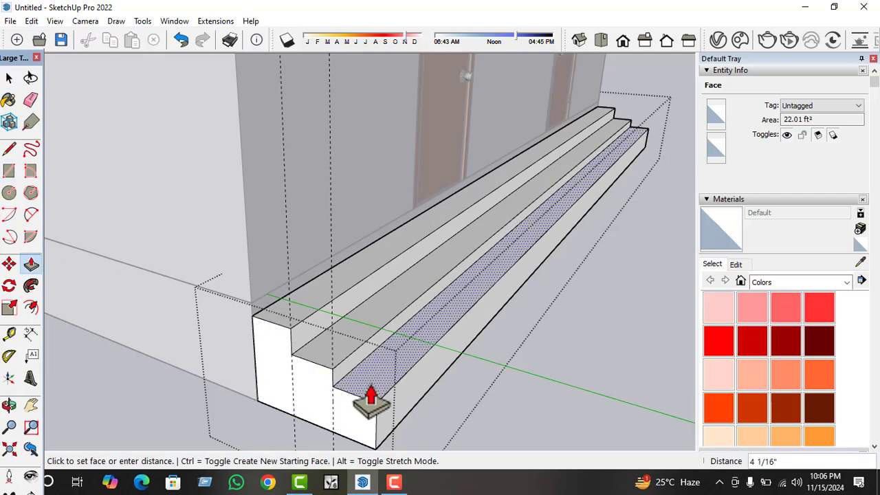
{"action": "left_click", "coordinate": [371, 400]}
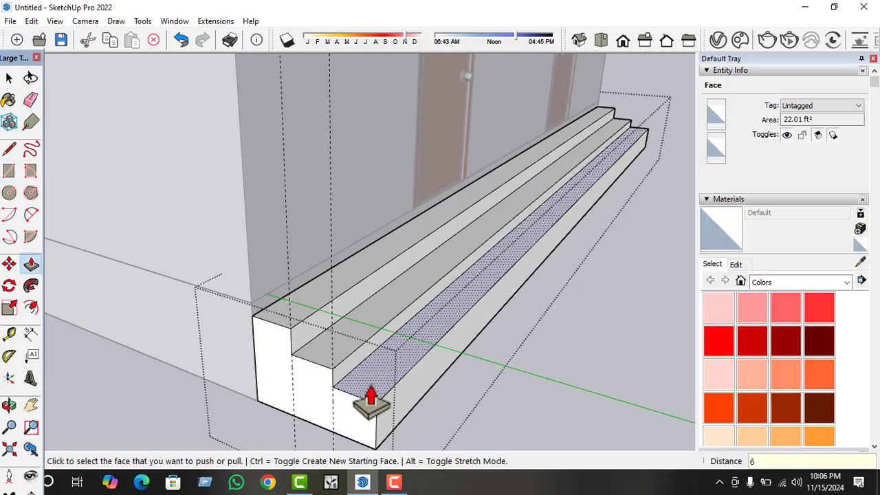
{"action": "key", "text": "space"}
Pull the third step's long outer face outward 10".
{"action": "scroll", "coordinate": [316, 302], "scroll_direction": "down", "scroll_amount": 2}
{"action": "left_click", "coordinate": [375, 384]}
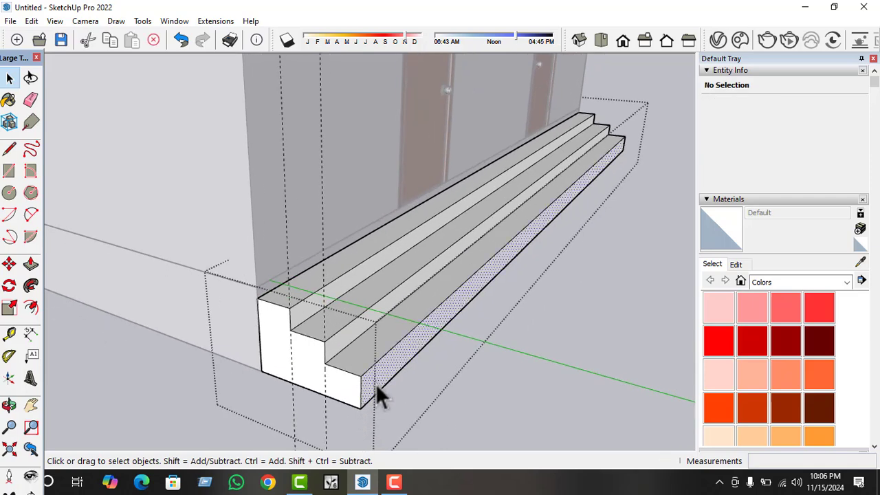
{"action": "key", "text": "p"}
{"action": "left_click", "coordinate": [375, 405]}
{"action": "left_click", "coordinate": [398, 418]}
{"action": "type", "text": "10"}
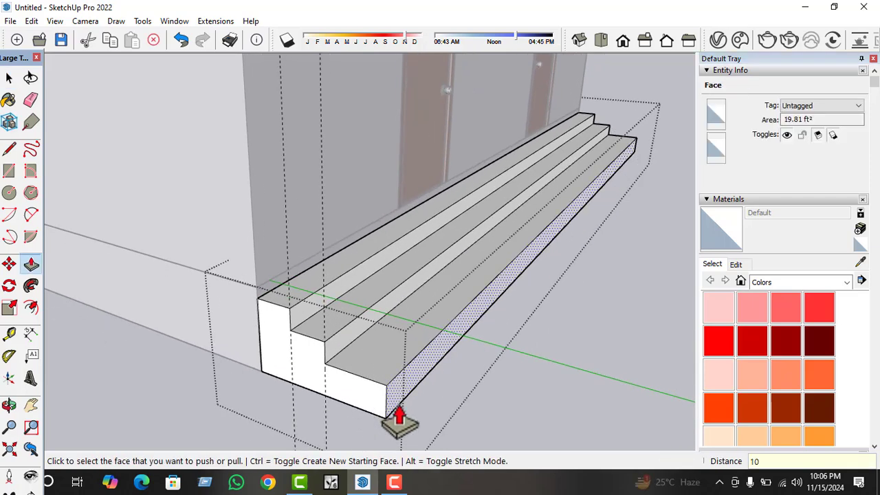
{"action": "key", "text": "Return"}
{"action": "key", "text": "space"}
Place a vertical guide on the steps' end face, 10" in from the third step's outer edge.
{"action": "left_click", "coordinate": [362, 401]}
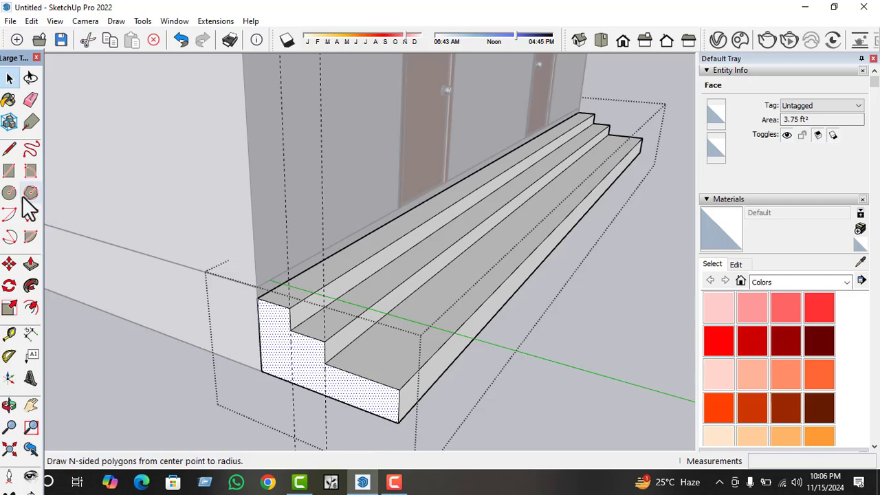
{"action": "left_click", "coordinate": [10, 334]}
{"action": "left_click", "coordinate": [400, 407]}
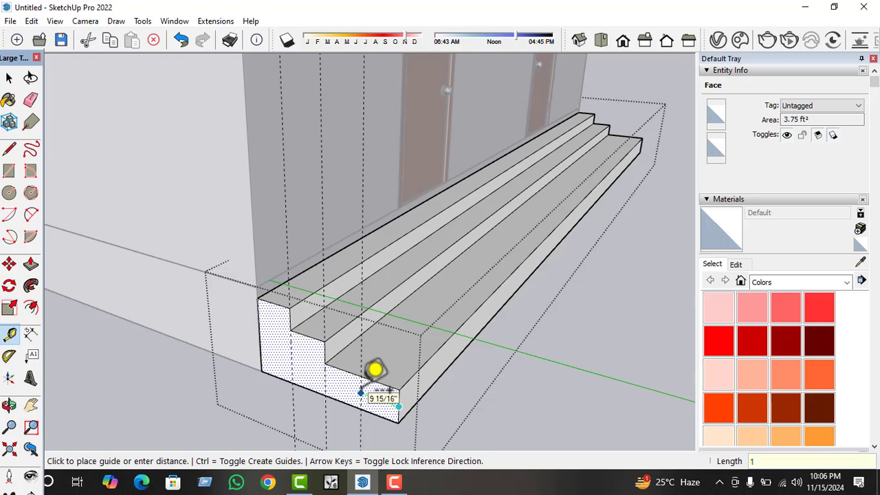
{"action": "key", "text": "Return"}
Draw a vertical line down the end face along the new guide and a lengthwise line across the third tread from its top.
{"action": "left_click", "coordinate": [10, 149]}
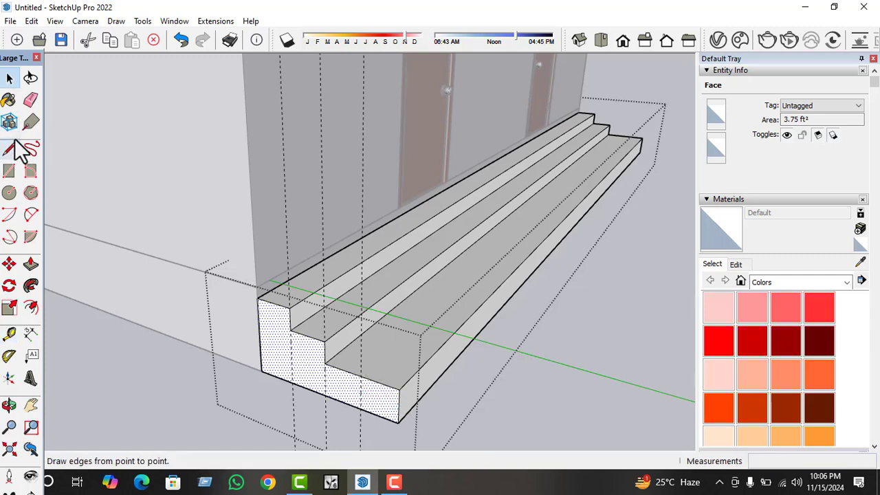
{"action": "left_click", "coordinate": [360, 376]}
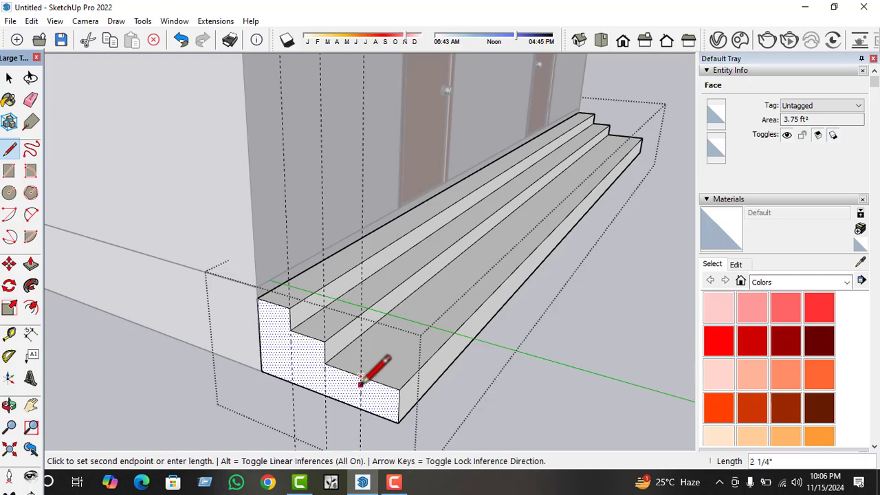
{"action": "left_click", "coordinate": [359, 407]}
{"action": "key", "text": "space"}
{"action": "left_click", "coordinate": [408, 369]}
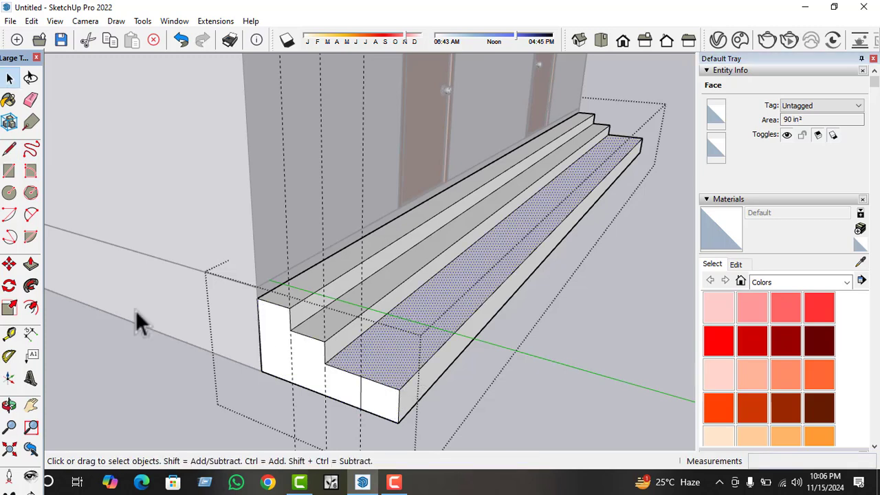
{"action": "left_click", "coordinate": [10, 149]}
{"action": "left_click", "coordinate": [360, 376]}
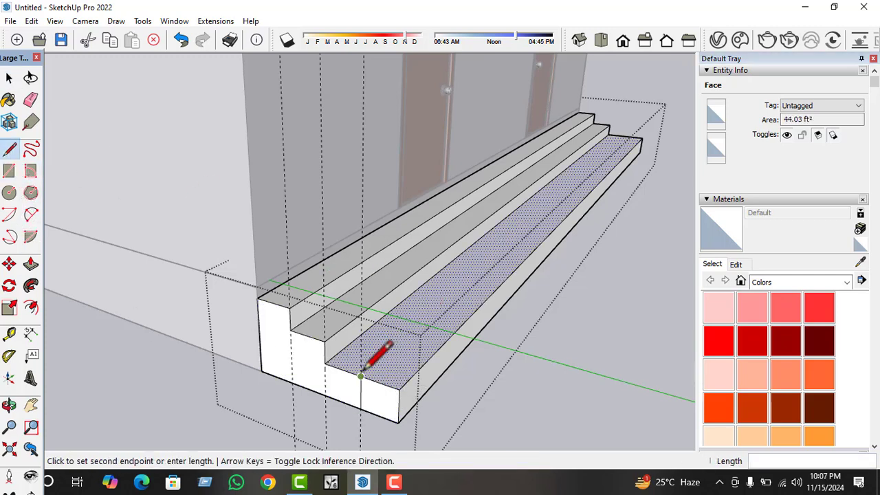
{"action": "left_click", "coordinate": [624, 136]}
{"action": "key", "text": "space"}
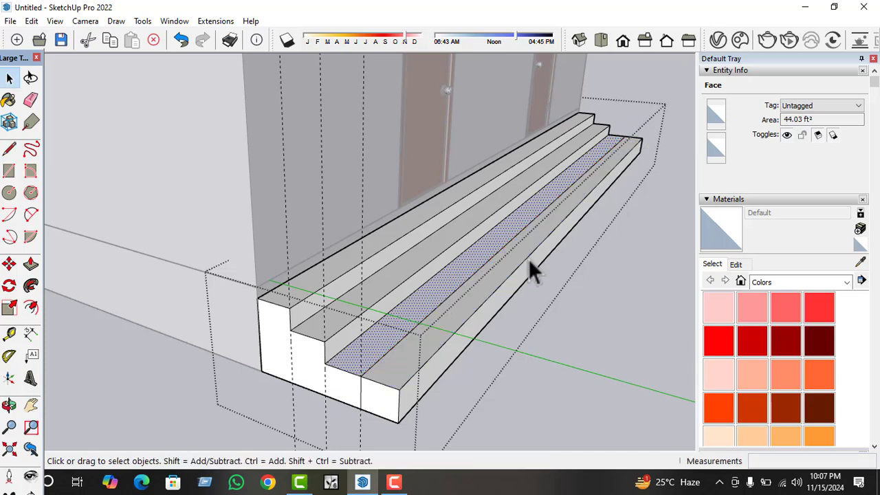
Push the outer strip of the third tread down 6" to form the lowest step.
{"action": "left_click", "coordinate": [516, 262]}
{"action": "key", "text": "p"}
{"action": "left_click", "coordinate": [516, 262]}
{"action": "left_click", "coordinate": [516, 289]}
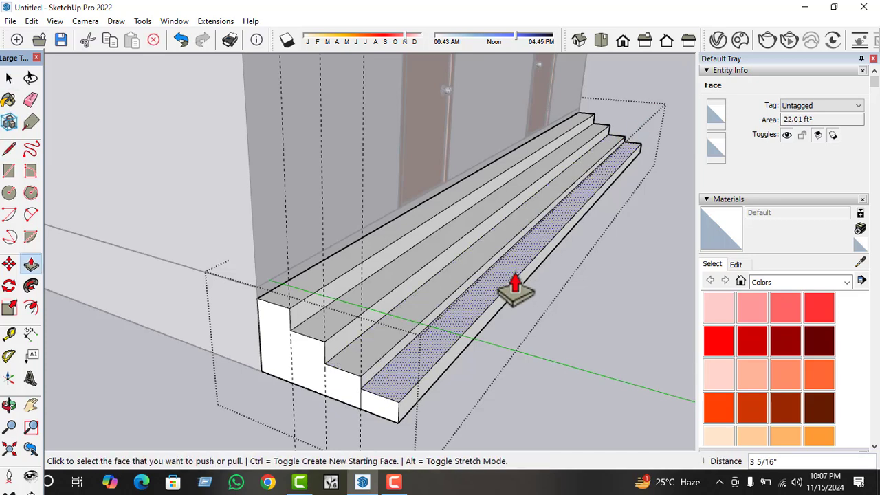
{"action": "key", "text": "Return"}
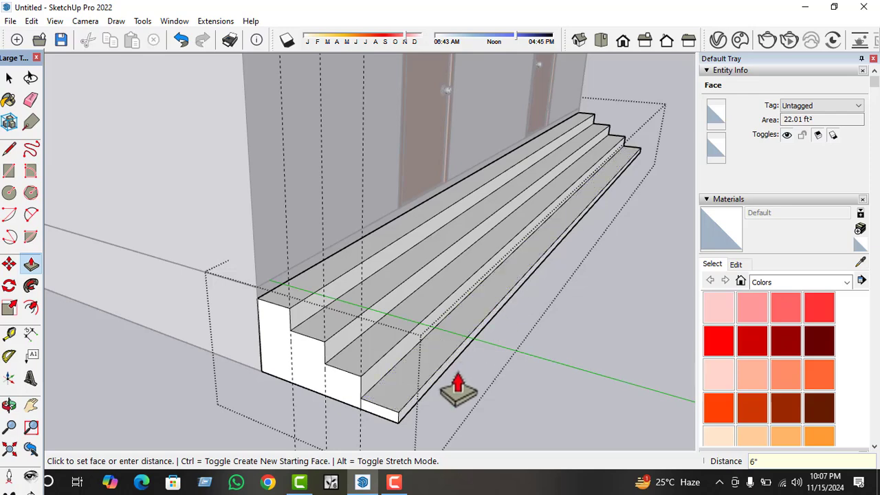
{"action": "scroll", "coordinate": [456, 392], "scroll_direction": "up", "scroll_amount": 2}
{"action": "key", "text": "space"}
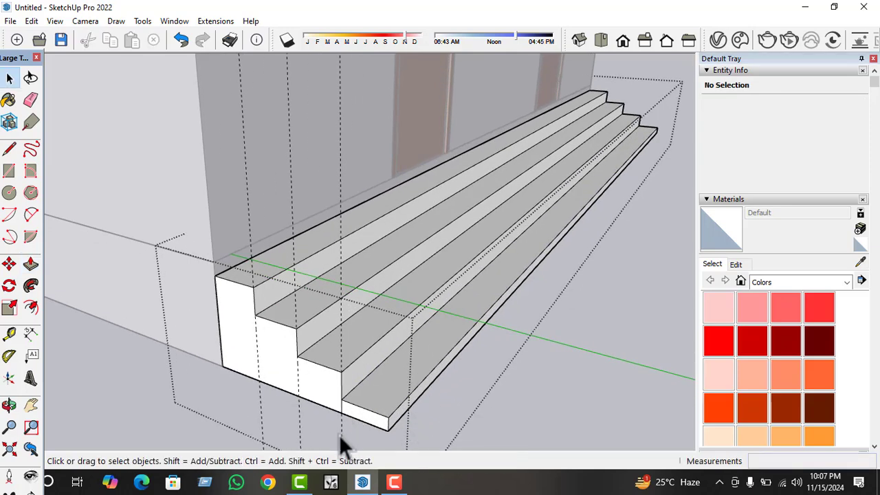
Delete the three vertical guides at the steps' end face and leave the steps group.
{"action": "left_click", "coordinate": [341, 435]}
{"action": "left_click", "coordinate": [306, 429]}
{"action": "left_click", "coordinate": [261, 401]}
{"action": "key", "text": "Delete"}
{"action": "scroll", "coordinate": [262, 401], "scroll_direction": "down", "scroll_amount": 1}
{"action": "middle_click_drag", "start_coordinate": [406, 361], "coordinate": [383, 380]}
{"action": "scroll", "coordinate": [383, 380], "scroll_direction": "down", "scroll_amount": 1}
{"action": "left_click", "coordinate": [383, 380]}
Examine the completed front steps, doors and overhanging roof slab of the building from several angles.
{"action": "left_click", "coordinate": [395, 485]}
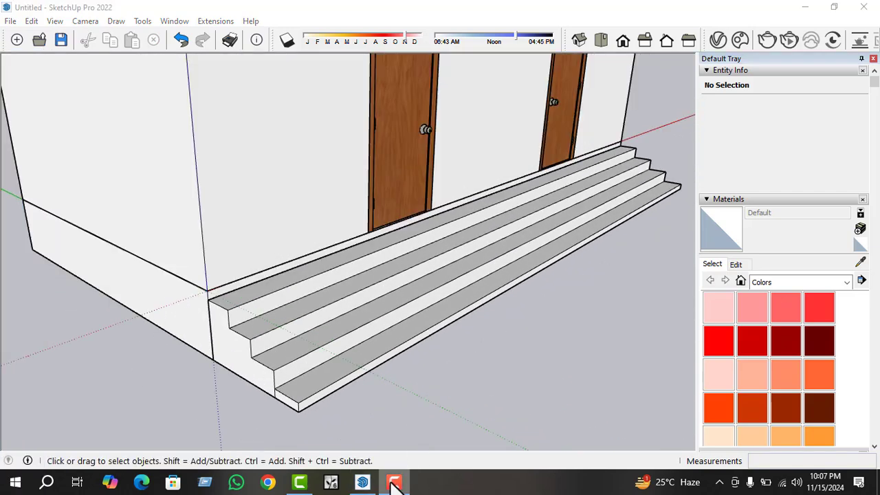
{"action": "scroll", "coordinate": [388, 301], "scroll_direction": "down", "scroll_amount": 3}
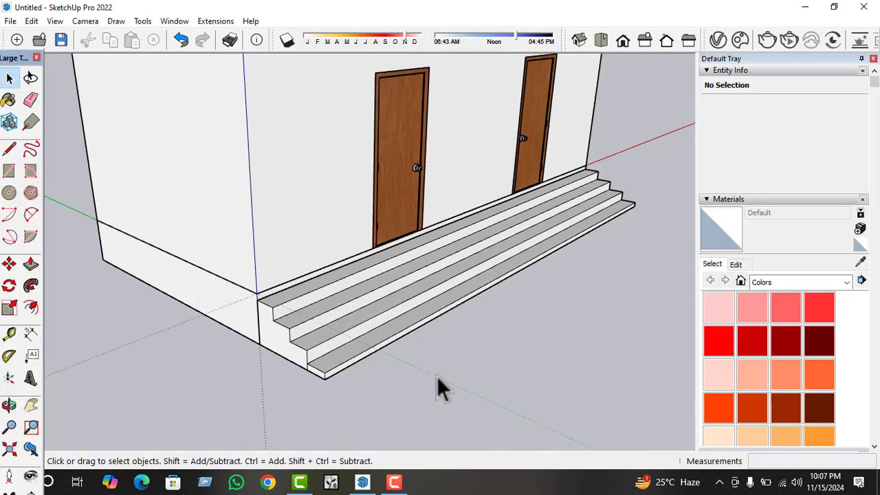
{"action": "mouse_move", "coordinate": [436, 376]}
{"action": "middle_mouse_down"}
{"action": "mouse_move", "coordinate": [386, 396]}
{"action": "mouse_move", "coordinate": [348, 376]}
{"action": "mouse_move", "coordinate": [396, 330]}
{"action": "middle_mouse_up"}
{"action": "scroll", "coordinate": [358, 378], "scroll_direction": "down", "scroll_amount": 3}
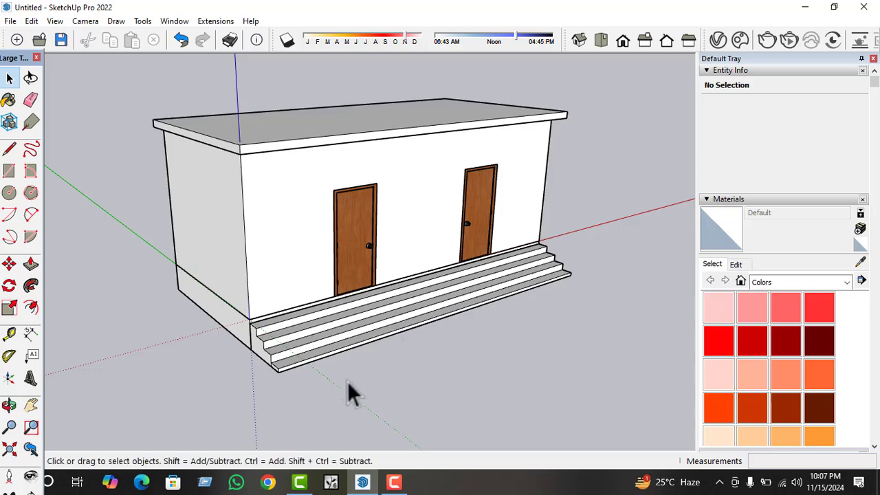
{"action": "middle_click_drag", "start_coordinate": [347, 381], "coordinate": [364, 376]}
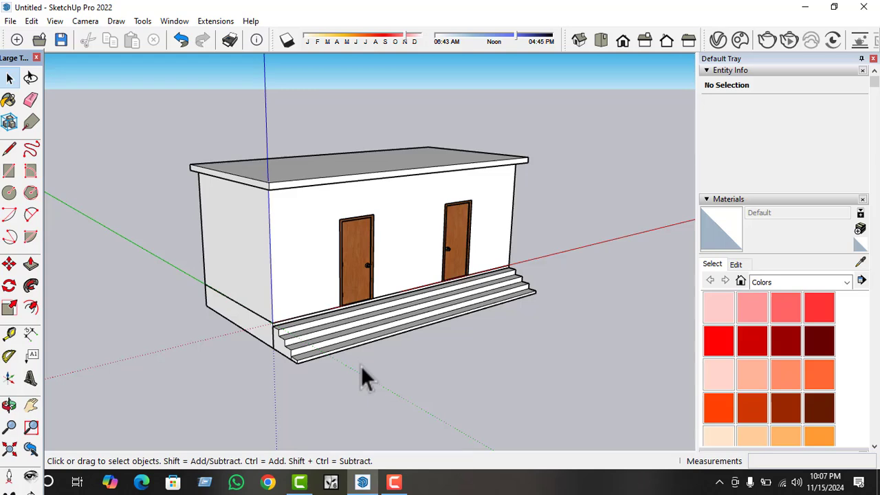
{"action": "scroll", "coordinate": [361, 365], "scroll_direction": "up", "scroll_amount": 5}
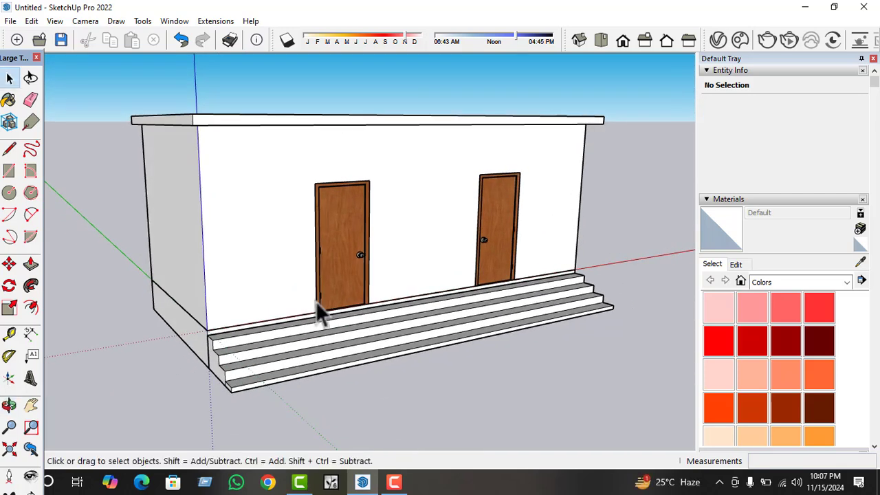
{"action": "scroll", "coordinate": [328, 317], "scroll_direction": "down", "scroll_amount": 3}
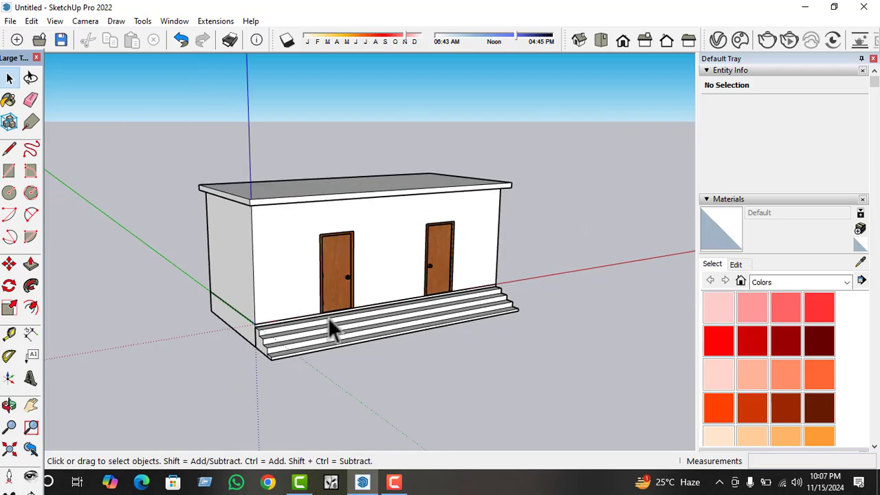
{"action": "middle_click_drag", "start_coordinate": [275, 328], "coordinate": [195, 309]}
{"action": "scroll", "coordinate": [330, 294], "scroll_direction": "up", "scroll_amount": 2}
{"action": "middle_click_drag", "start_coordinate": [342, 288], "coordinate": [305, 350]}
{"action": "scroll", "coordinate": [330, 279], "scroll_direction": "up", "scroll_amount": 3}
{"action": "middle_click_drag", "start_coordinate": [382, 337], "coordinate": [188, 310]}
{"action": "scroll", "coordinate": [323, 349], "scroll_direction": "down", "scroll_amount": 3}
{"action": "mouse_move", "coordinate": [323, 349]}
{"action": "middle_mouse_down"}
{"action": "mouse_move", "coordinate": [366, 347]}
{"action": "mouse_move", "coordinate": [314, 341]}
{"action": "middle_mouse_up"}
{"action": "scroll", "coordinate": [322, 345], "scroll_direction": "up", "scroll_amount": 2}
{"action": "scroll", "coordinate": [320, 344], "scroll_direction": "down", "scroll_amount": 3}
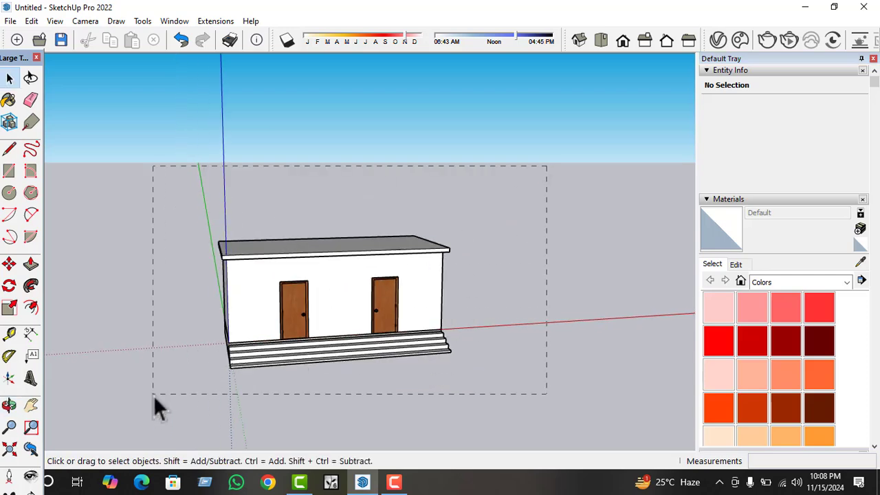
{"action": "left_click_drag", "start_coordinate": [153, 395], "coordinate": [165, 399]}
{"action": "middle_click_drag", "start_coordinate": [165, 398], "coordinate": [295, 407]}
{"action": "scroll", "coordinate": [282, 343], "scroll_direction": "up", "scroll_amount": 2}
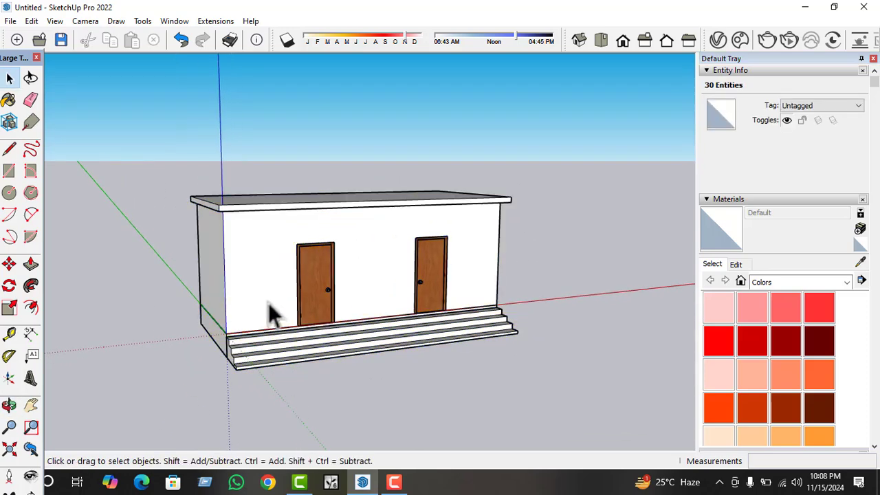
{"action": "scroll", "coordinate": [268, 302], "scroll_direction": "up", "scroll_amount": 2}
{"action": "middle_click_drag", "start_coordinate": [269, 302], "coordinate": [277, 306]}
Open the walls group and paint the front wall with Brick Antique 01 from the Brick, Cladding and Siding materials.
{"action": "double_click", "coordinate": [271, 295]}
{"action": "left_click", "coordinate": [254, 276]}
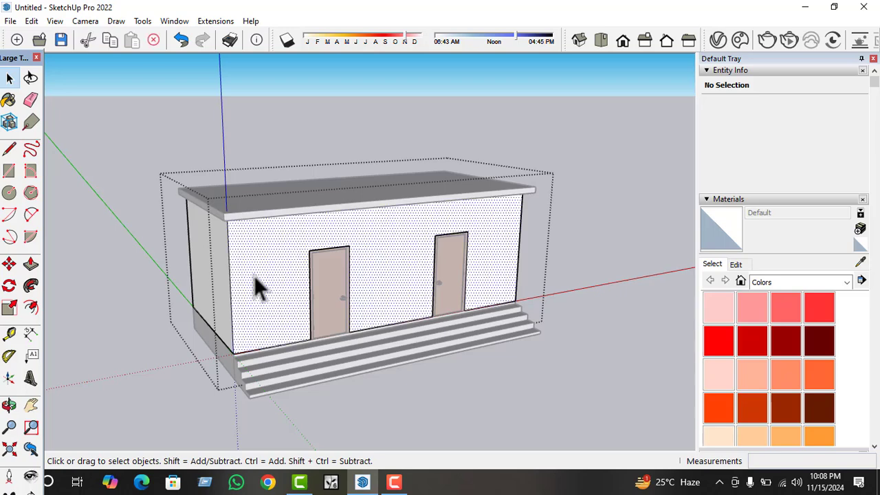
{"action": "left_click", "coordinate": [784, 284]}
{"action": "left_click", "coordinate": [785, 307]}
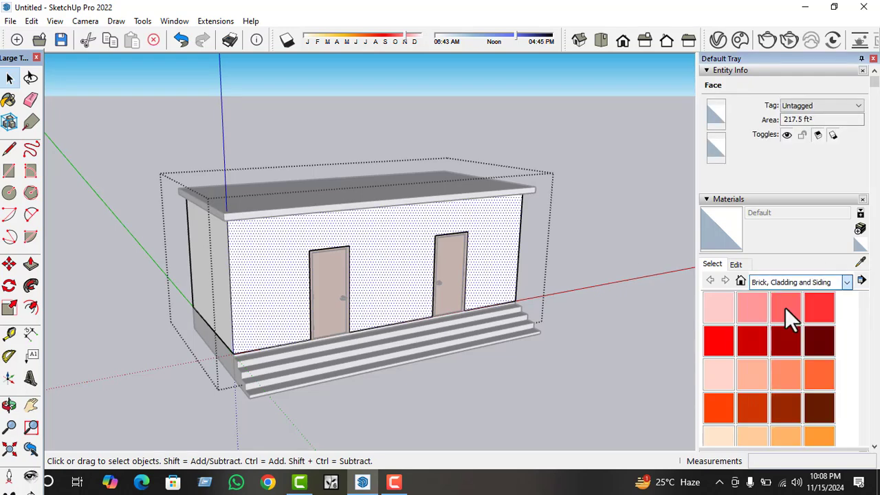
{"action": "left_click", "coordinate": [752, 307]}
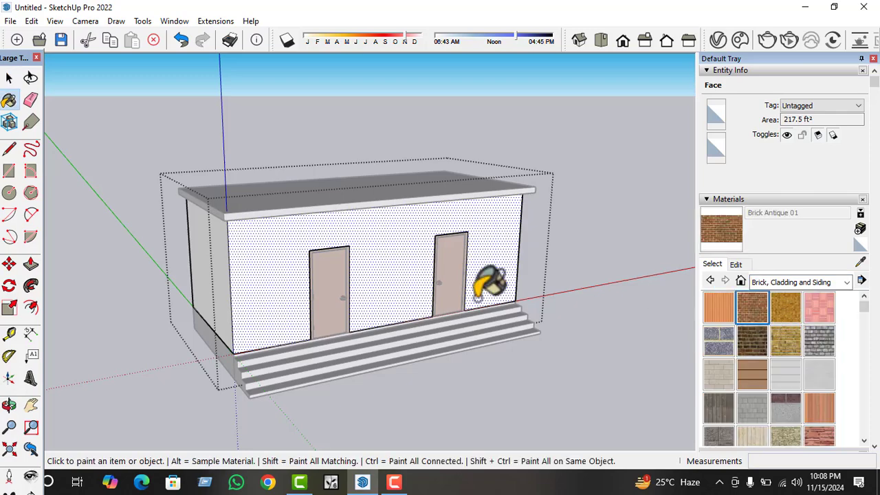
{"action": "left_click", "coordinate": [403, 280]}
Paint the rear wall and both end walls with Brick Antique 01, and leave the walls group.
{"action": "mouse_move", "coordinate": [367, 308]}
{"action": "middle_mouse_down"}
{"action": "mouse_move", "coordinate": [308, 271]}
{"action": "mouse_move", "coordinate": [622, 299]}
{"action": "middle_mouse_up"}
{"action": "left_click", "coordinate": [249, 291]}
{"action": "left_click", "coordinate": [391, 256]}
{"action": "middle_click_drag", "start_coordinate": [375, 251], "coordinate": [732, 258]}
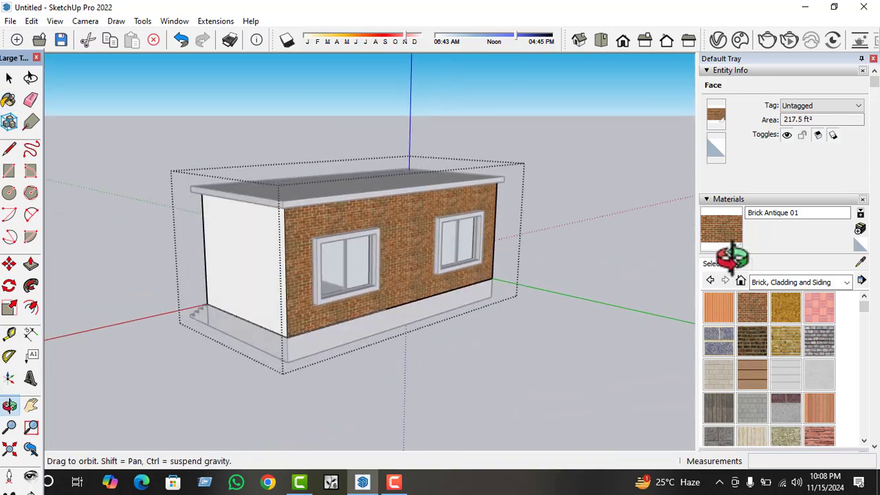
{"action": "left_click", "coordinate": [246, 234]}
{"action": "key", "text": "space"}
{"action": "mouse_move", "coordinate": [261, 295]}
{"action": "middle_mouse_down"}
{"action": "mouse_move", "coordinate": [518, 301]}
{"action": "mouse_move", "coordinate": [353, 343]}
{"action": "mouse_move", "coordinate": [559, 337]}
{"action": "middle_mouse_up"}
{"action": "left_click", "coordinate": [560, 337]}
{"action": "scroll", "coordinate": [338, 268], "scroll_direction": "up", "scroll_amount": 4}
{"action": "middle_click_drag", "start_coordinate": [337, 268], "coordinate": [506, 232]}
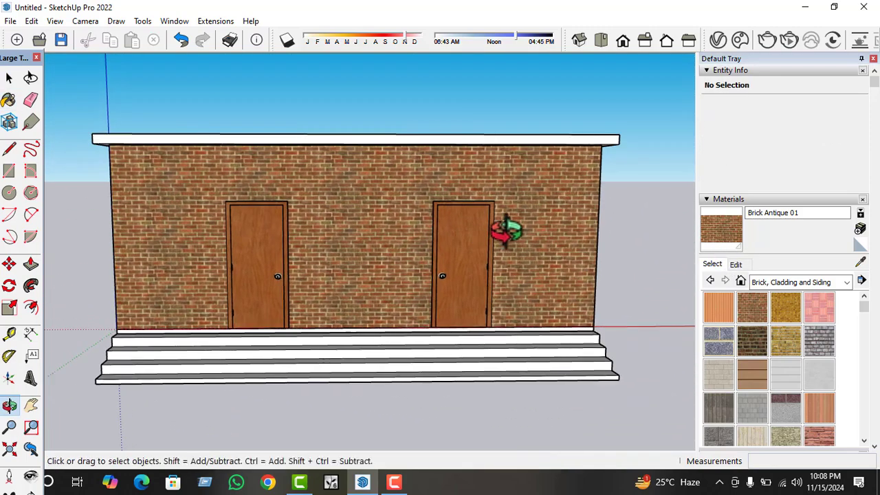
Open the base slab group and paint its exposed end face with black Color M09 from the Colors materials.
{"action": "scroll", "coordinate": [570, 377], "scroll_direction": "down", "scroll_amount": 2}
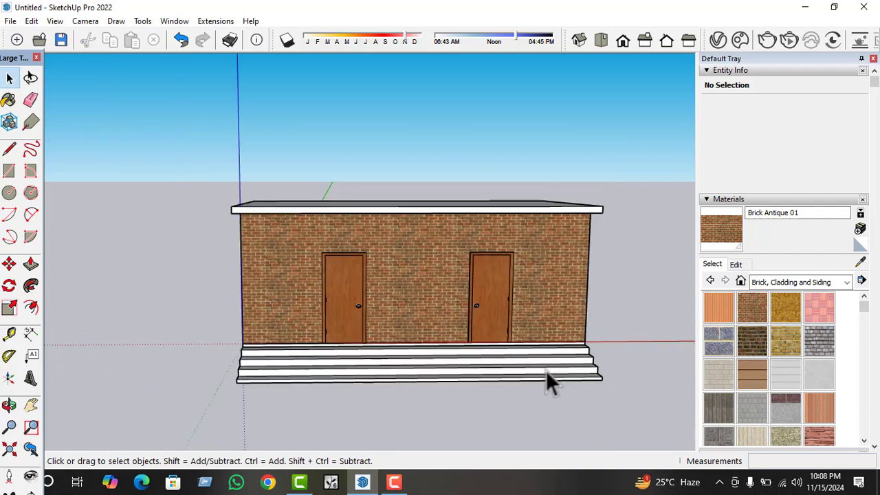
{"action": "middle_click_drag", "start_coordinate": [550, 379], "coordinate": [556, 360]}
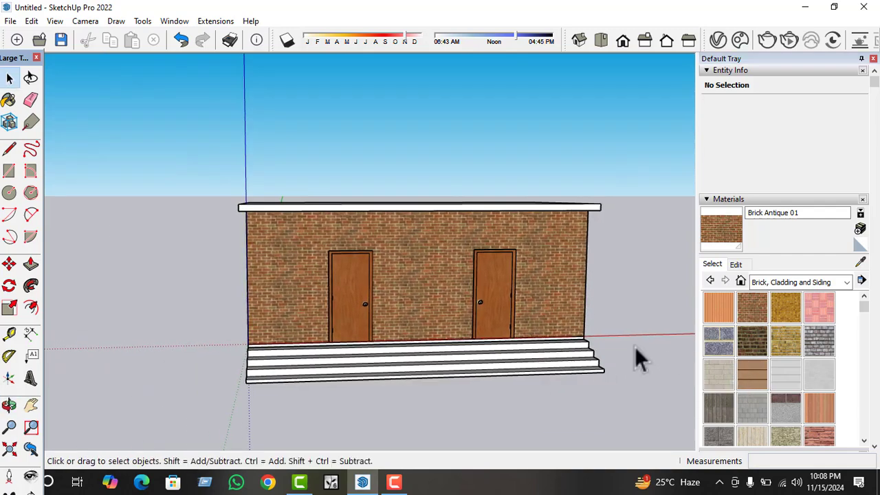
{"action": "scroll", "coordinate": [516, 359], "scroll_direction": "up", "scroll_amount": 4}
{"action": "middle_click_drag", "start_coordinate": [440, 352], "coordinate": [598, 440]}
{"action": "scroll", "coordinate": [526, 342], "scroll_direction": "down", "scroll_amount": 2}
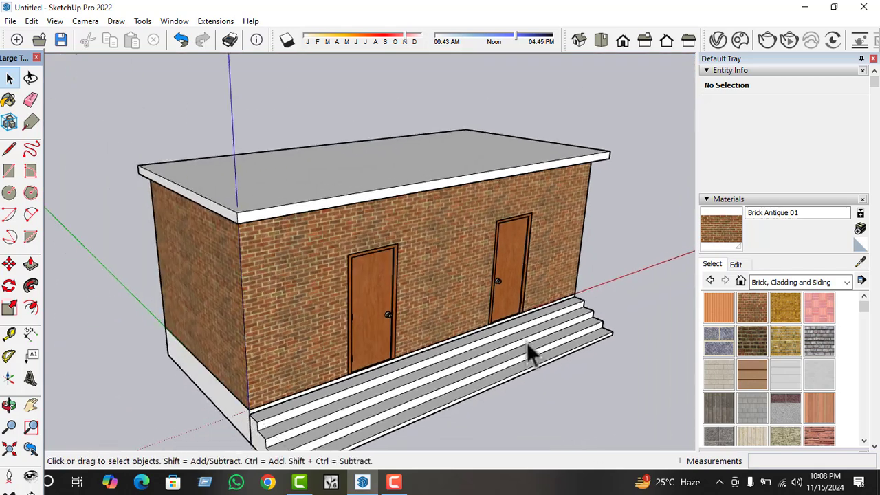
{"action": "middle_click_drag", "start_coordinate": [378, 412], "coordinate": [411, 415]}
{"action": "double_click", "coordinate": [255, 417]}
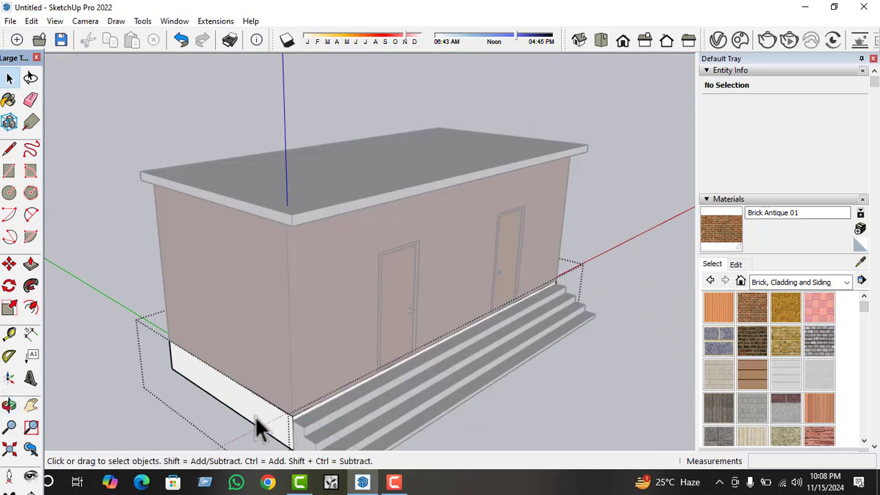
{"action": "left_click", "coordinate": [247, 403]}
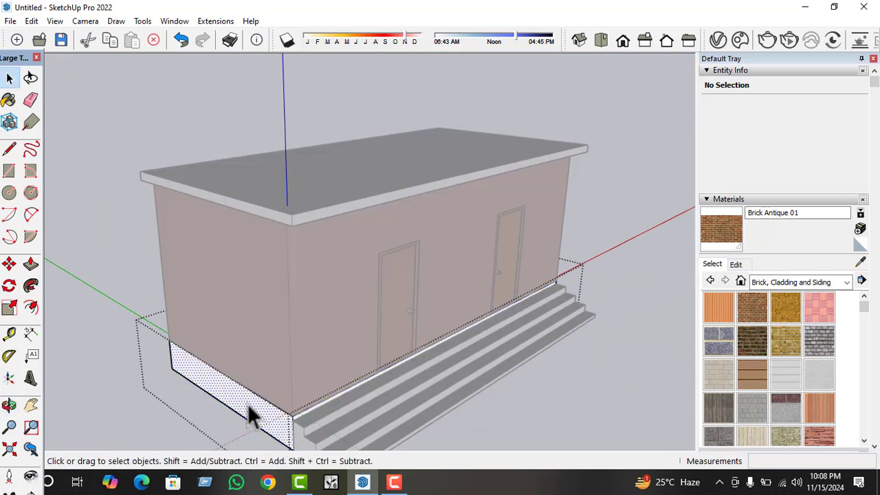
{"action": "left_click", "coordinate": [772, 281]}
{"action": "left_click", "coordinate": [784, 327]}
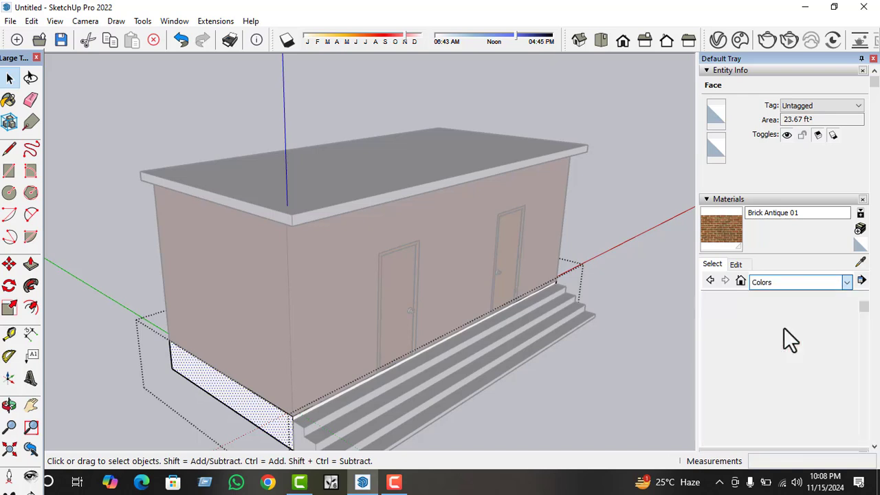
{"action": "scroll", "coordinate": [781, 333], "scroll_direction": "down", "scroll_amount": 6}
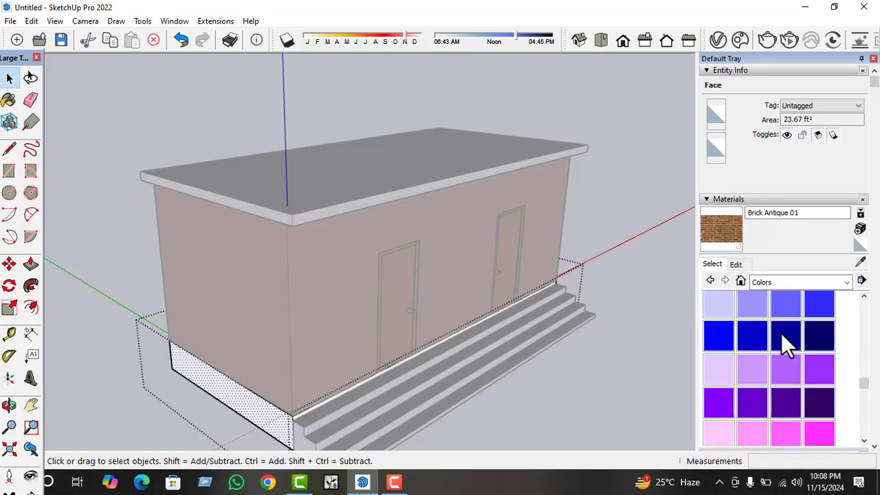
{"action": "scroll", "coordinate": [781, 333], "scroll_direction": "down", "scroll_amount": 5}
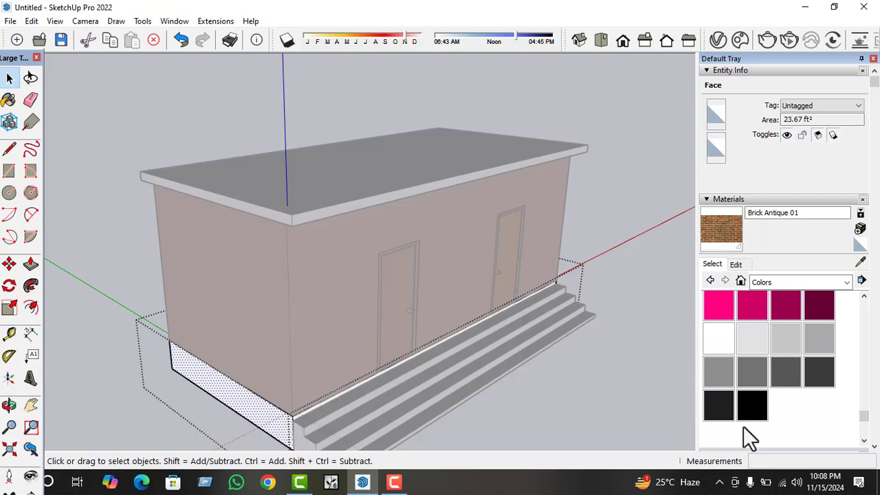
{"action": "left_click", "coordinate": [752, 404]}
{"action": "left_click", "coordinate": [303, 416]}
Paint the base slab's rear face and opposite end face with Color M09, and leave the slab group.
{"action": "mouse_move", "coordinate": [302, 416]}
{"action": "middle_mouse_down"}
{"action": "mouse_move", "coordinate": [337, 397]}
{"action": "mouse_move", "coordinate": [275, 364]}
{"action": "middle_mouse_up"}
{"action": "left_click", "coordinate": [367, 320]}
{"action": "mouse_move", "coordinate": [368, 320]}
{"action": "middle_mouse_down"}
{"action": "mouse_move", "coordinate": [334, 367]}
{"action": "mouse_move", "coordinate": [234, 347]}
{"action": "mouse_move", "coordinate": [320, 337]}
{"action": "middle_mouse_up"}
{"action": "left_click", "coordinate": [256, 328]}
{"action": "mouse_move", "coordinate": [255, 329]}
{"action": "middle_mouse_down"}
{"action": "mouse_move", "coordinate": [509, 365]}
{"action": "mouse_move", "coordinate": [463, 363]}
{"action": "mouse_move", "coordinate": [426, 377]}
{"action": "mouse_move", "coordinate": [607, 378]}
{"action": "middle_mouse_up"}
{"action": "scroll", "coordinate": [460, 365], "scroll_direction": "down", "scroll_amount": 2}
{"action": "scroll", "coordinate": [367, 344], "scroll_direction": "up", "scroll_amount": 3}
{"action": "key", "text": "space"}
{"action": "key", "text": "Escape"}
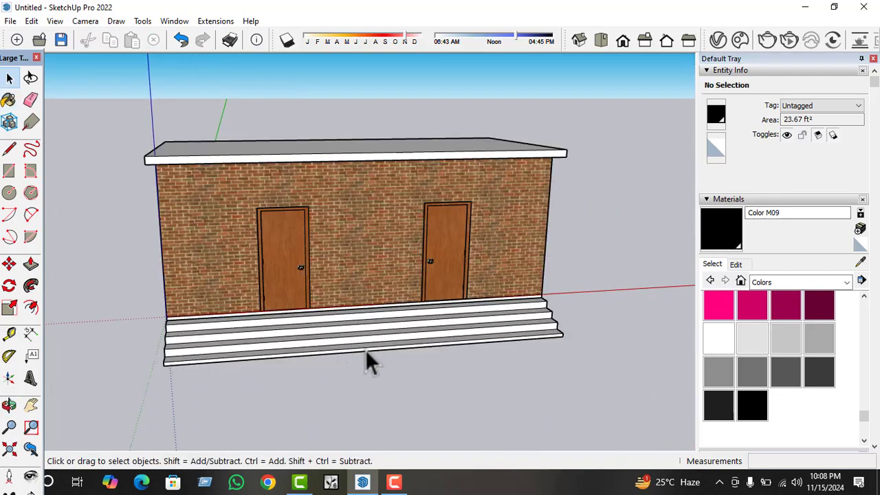
Open the steps group and paint the second-lowest riser and the tread above it with Marble Carrara Gold Floor Tile from the Tile materials.
{"action": "middle_click_drag", "start_coordinate": [365, 349], "coordinate": [409, 399]}
{"action": "scroll", "coordinate": [405, 395], "scroll_direction": "down", "scroll_amount": 3}
{"action": "scroll", "coordinate": [310, 380], "scroll_direction": "up", "scroll_amount": 5}
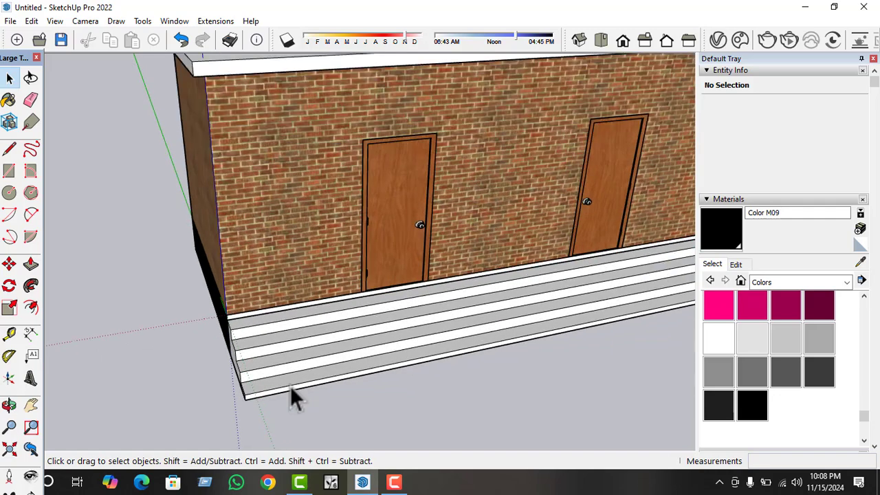
{"action": "scroll", "coordinate": [293, 382], "scroll_direction": "up", "scroll_amount": 3}
{"action": "double_click", "coordinate": [294, 378]}
{"action": "triple_click", "coordinate": [294, 378]}
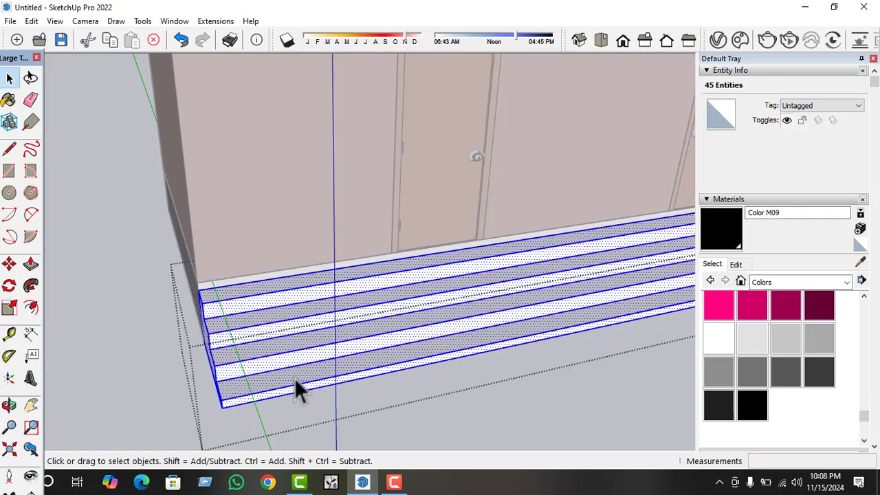
{"action": "left_click", "coordinate": [314, 374]}
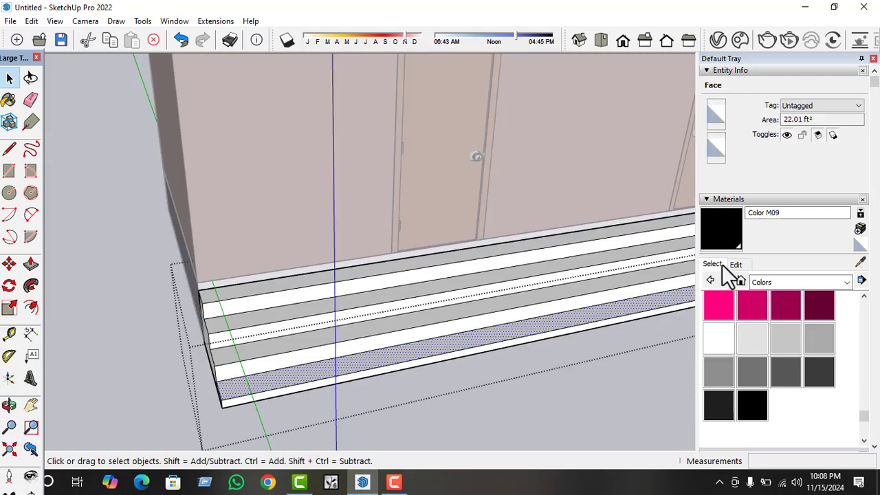
{"action": "left_click", "coordinate": [766, 286]}
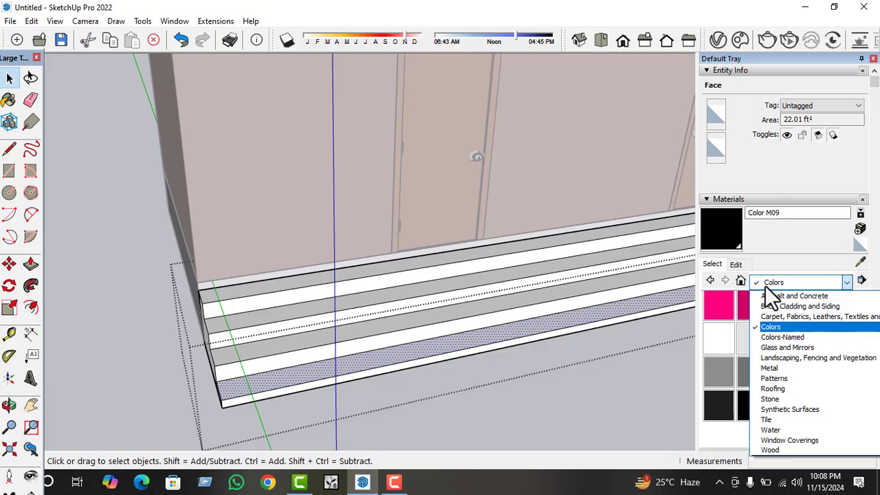
{"action": "left_click", "coordinate": [769, 420]}
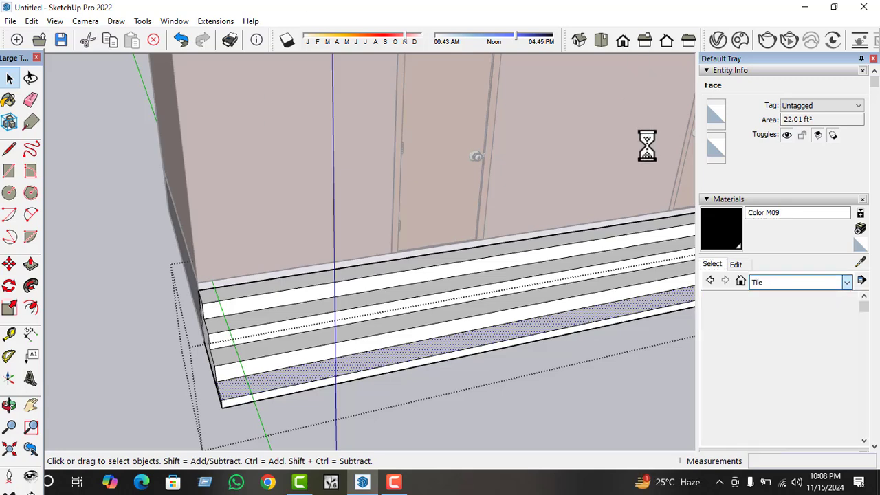
{"action": "left_click", "coordinate": [785, 374]}
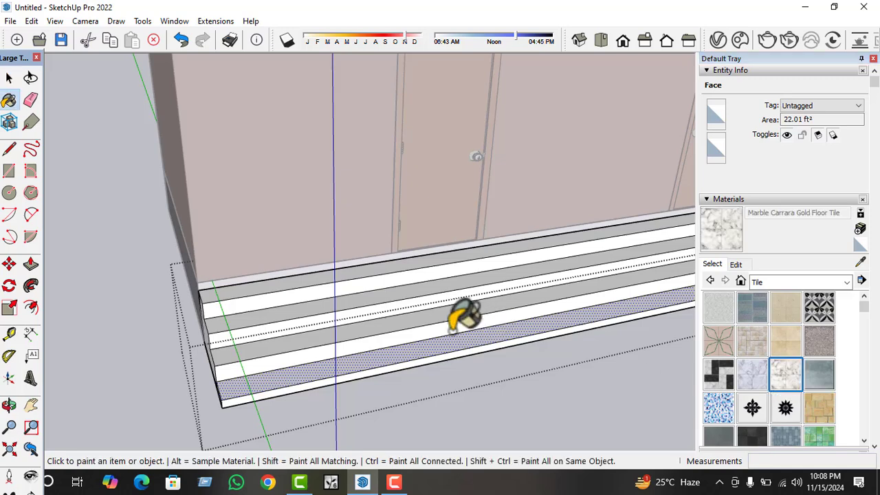
{"action": "left_click", "coordinate": [454, 330]}
{"action": "left_click", "coordinate": [452, 315]}
{"action": "left_click", "coordinate": [452, 313]}
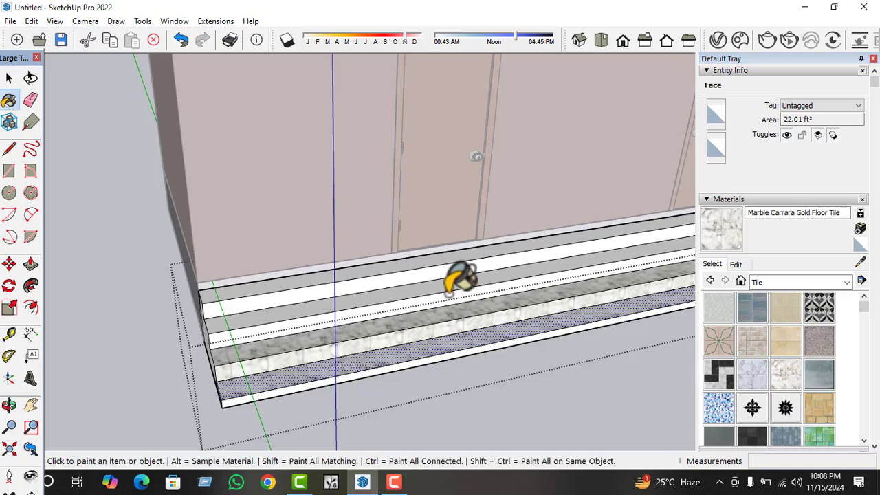
Paint the upper treads and risers and the lowest riser with Marble Carrara Gold Floor Tile, and leave the steps group.
{"action": "left_click", "coordinate": [448, 295]}
{"action": "left_click", "coordinate": [440, 279]}
{"action": "left_click", "coordinate": [441, 268]}
{"action": "left_click", "coordinate": [439, 252]}
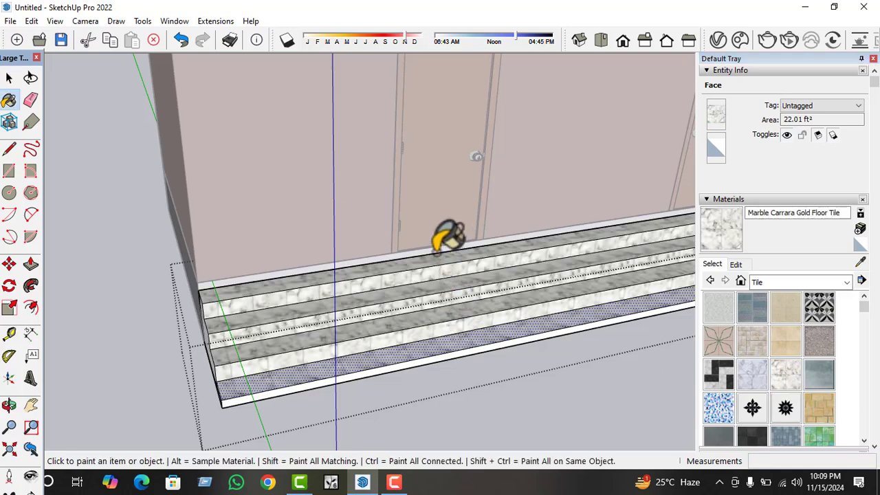
{"action": "left_click", "coordinate": [443, 358]}
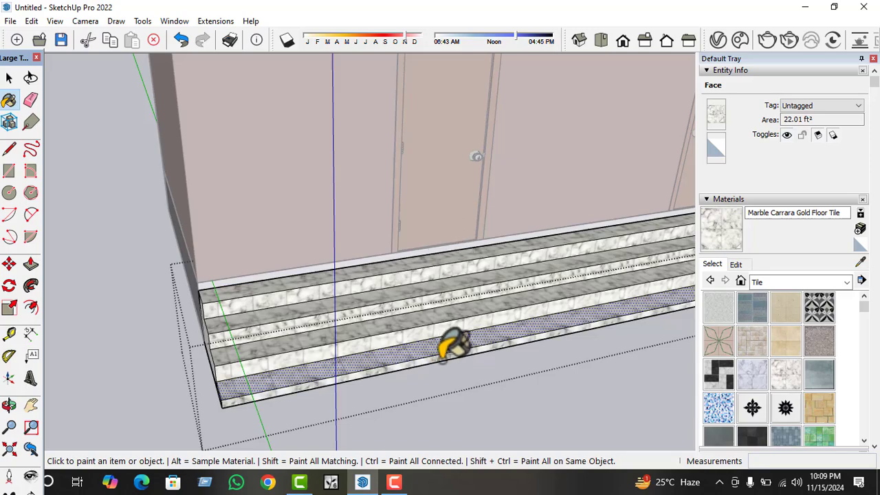
{"action": "key", "text": "space"}
{"action": "left_click", "coordinate": [437, 383]}
{"action": "scroll", "coordinate": [320, 370], "scroll_direction": "down", "scroll_amount": 4}
{"action": "middle_click_drag", "start_coordinate": [367, 364], "coordinate": [449, 319]}
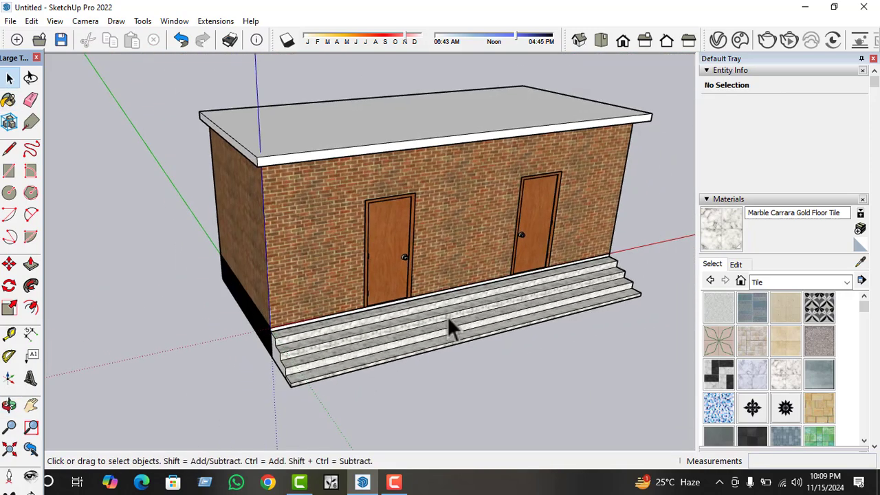
Edit the color of Marble Carrara Gold Floor Tile to saturation 15 and brightness 81.
{"action": "left_click", "coordinate": [736, 264]}
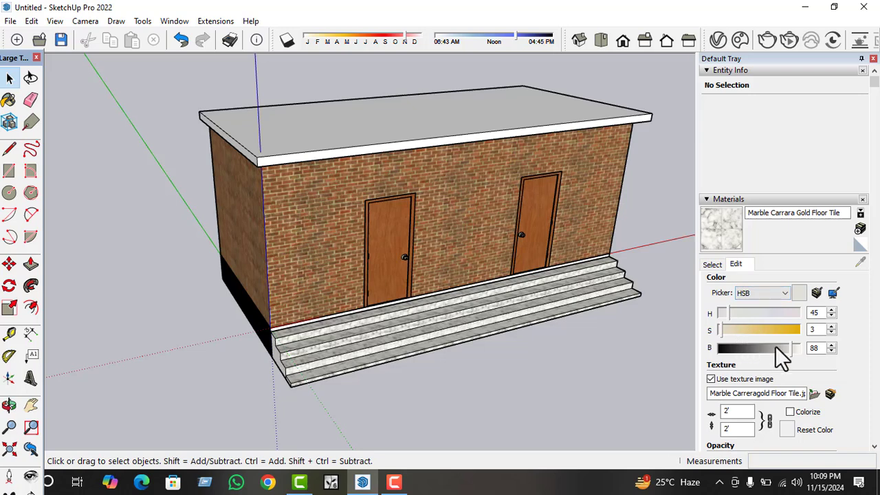
{"action": "left_click_drag", "start_coordinate": [775, 346], "coordinate": [732, 330]}
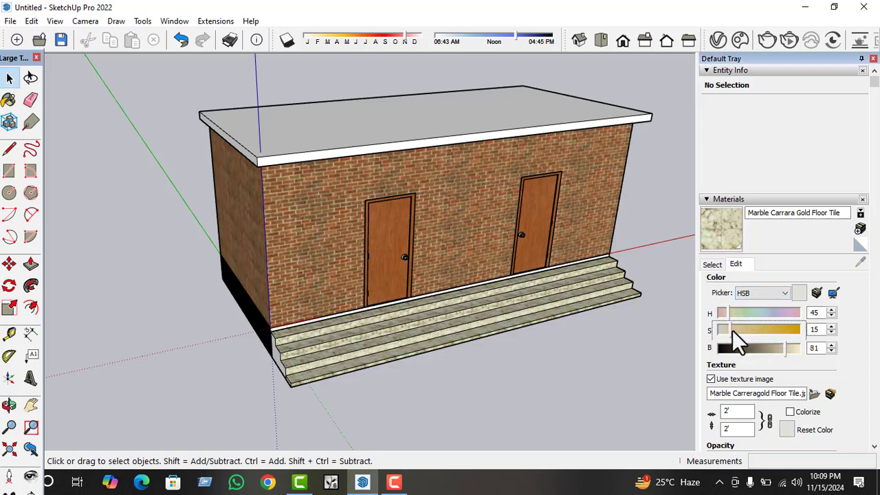
{"action": "middle_click_drag", "start_coordinate": [484, 297], "coordinate": [408, 191]}
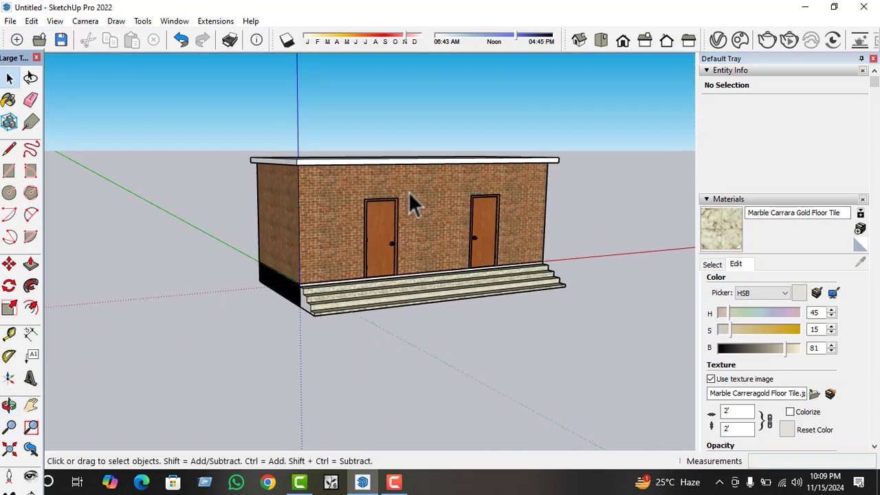
{"action": "scroll", "coordinate": [408, 192], "scroll_direction": "up", "scroll_amount": 2}
Sample Brick Antique 01 from the front wall and edit its color to saturation 80 and brightness 74.
{"action": "left_click", "coordinate": [712, 264]}
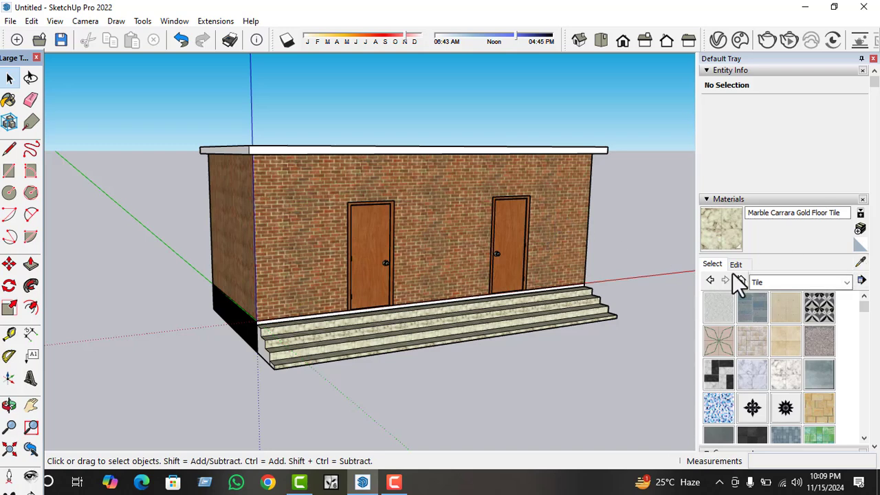
{"action": "left_click", "coordinate": [712, 264]}
{"action": "left_click", "coordinate": [860, 263]}
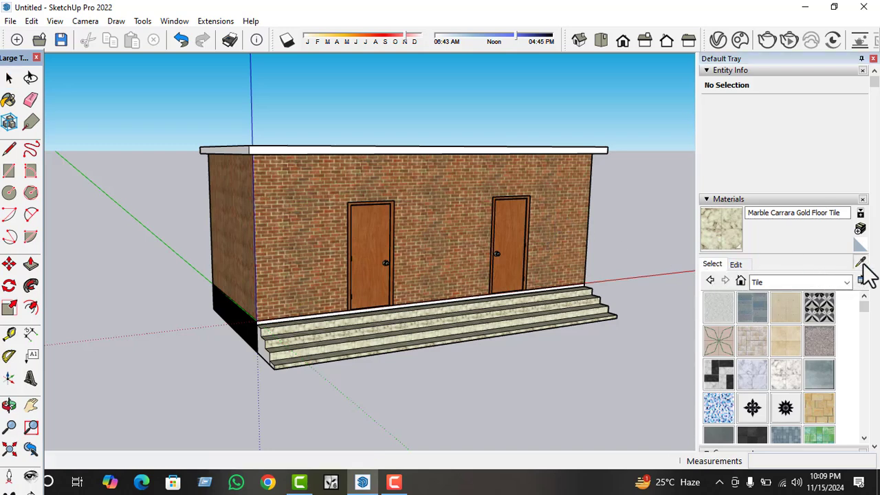
{"action": "left_click", "coordinate": [567, 193]}
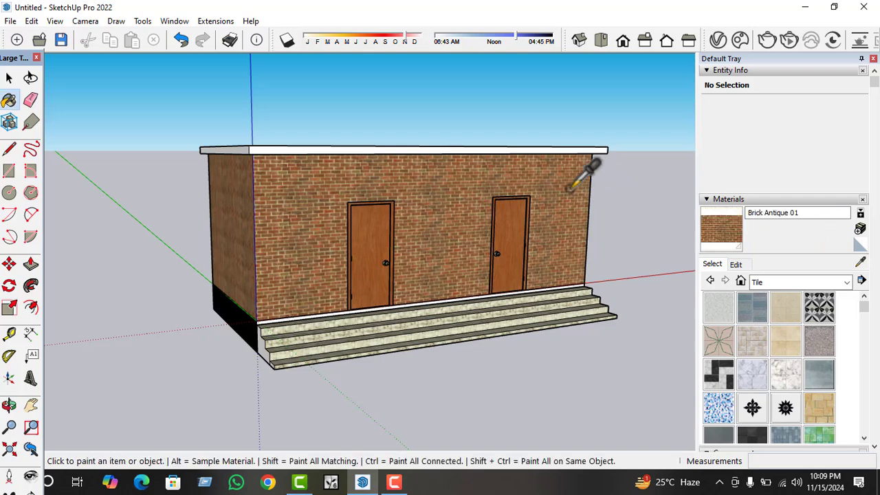
{"action": "left_click", "coordinate": [735, 264]}
{"action": "left_click_drag", "start_coordinate": [768, 328], "coordinate": [777, 350]}
{"action": "scroll", "coordinate": [421, 302], "scroll_direction": "down", "scroll_amount": 3}
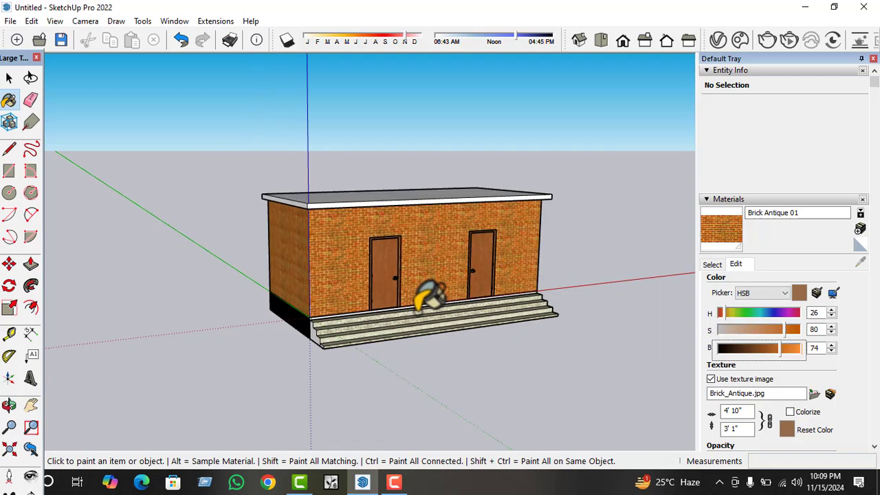
Examine the recolored brick walls, marble steps and black base slab from the front, the end and below.
{"action": "middle_click_drag", "start_coordinate": [426, 297], "coordinate": [360, 299]}
{"action": "key", "text": "space"}
{"action": "mouse_move", "coordinate": [434, 342]}
{"action": "middle_mouse_down"}
{"action": "mouse_move", "coordinate": [416, 219]}
{"action": "mouse_move", "coordinate": [413, 230]}
{"action": "mouse_move", "coordinate": [447, 210]}
{"action": "mouse_move", "coordinate": [412, 265]}
{"action": "mouse_move", "coordinate": [412, 284]}
{"action": "mouse_move", "coordinate": [452, 251]}
{"action": "mouse_move", "coordinate": [295, 255]}
{"action": "middle_mouse_up"}
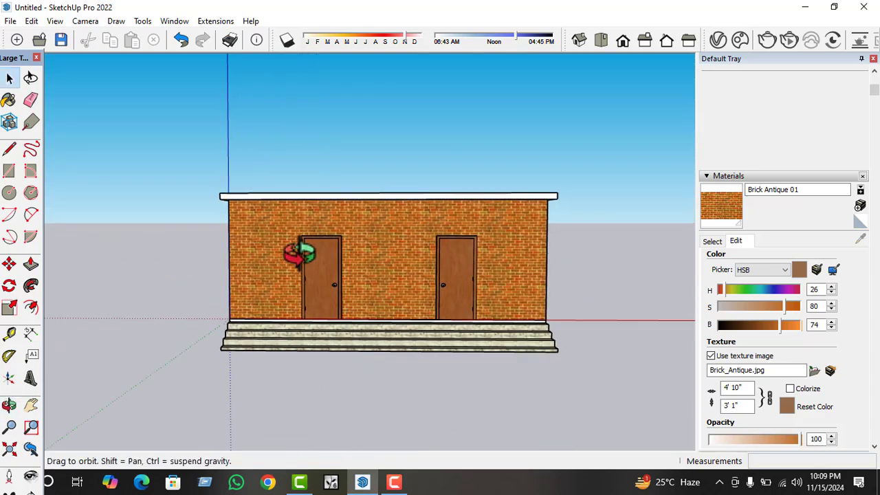
{"action": "middle_click_drag", "start_coordinate": [465, 275], "coordinate": [220, 251]}
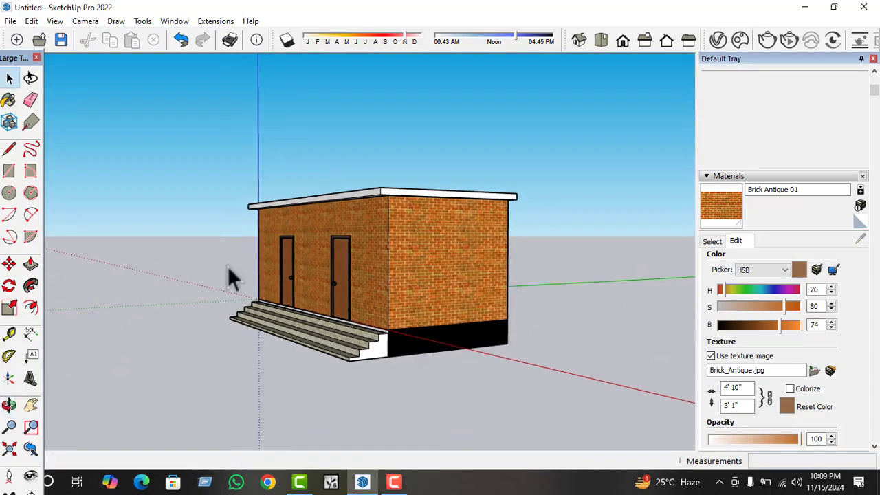
{"action": "middle_click_drag", "start_coordinate": [231, 281], "coordinate": [418, 315]}
{"action": "scroll", "coordinate": [355, 323], "scroll_direction": "up", "scroll_amount": 4}
{"action": "scroll", "coordinate": [346, 269], "scroll_direction": "up", "scroll_amount": 2}
{"action": "scroll", "coordinate": [350, 275], "scroll_direction": "down", "scroll_amount": 3}
{"action": "middle_click_drag", "start_coordinate": [362, 295], "coordinate": [607, 171]}
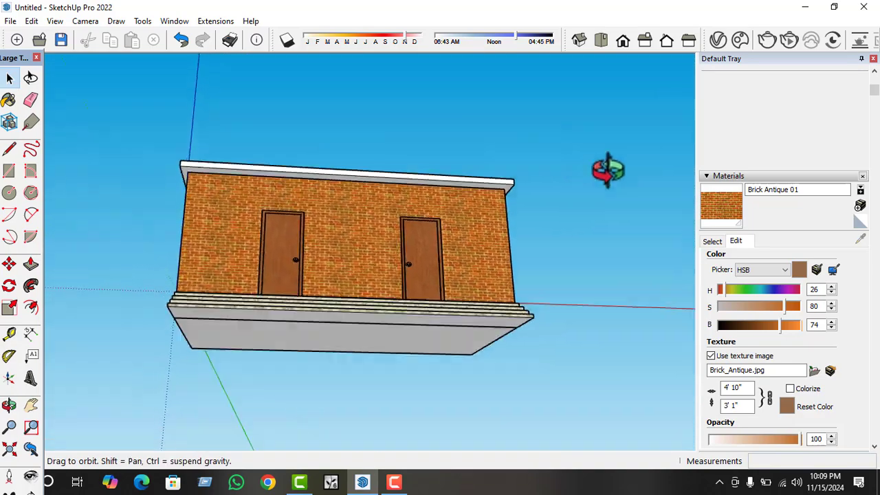
{"action": "middle_click_drag", "start_coordinate": [318, 173], "coordinate": [318, 227]}
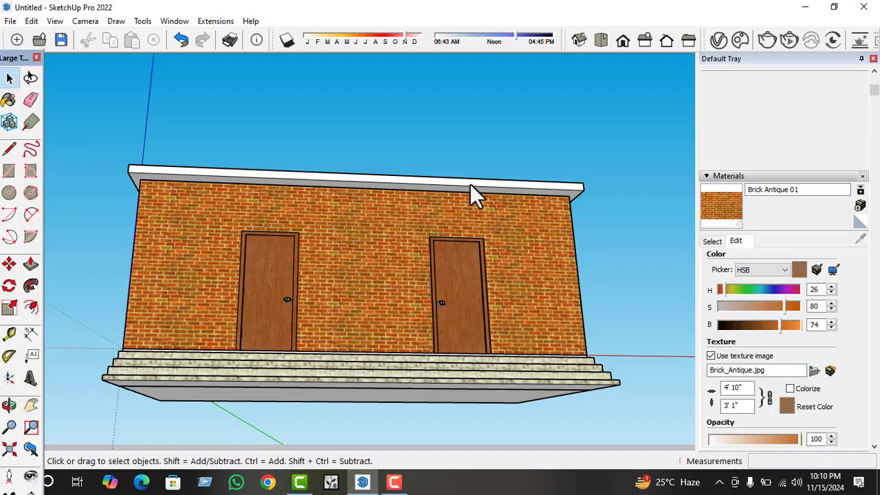
{"action": "middle_click_drag", "start_coordinate": [383, 133], "coordinate": [370, 153]}
{"action": "scroll", "coordinate": [356, 295], "scroll_direction": "down", "scroll_amount": 2}
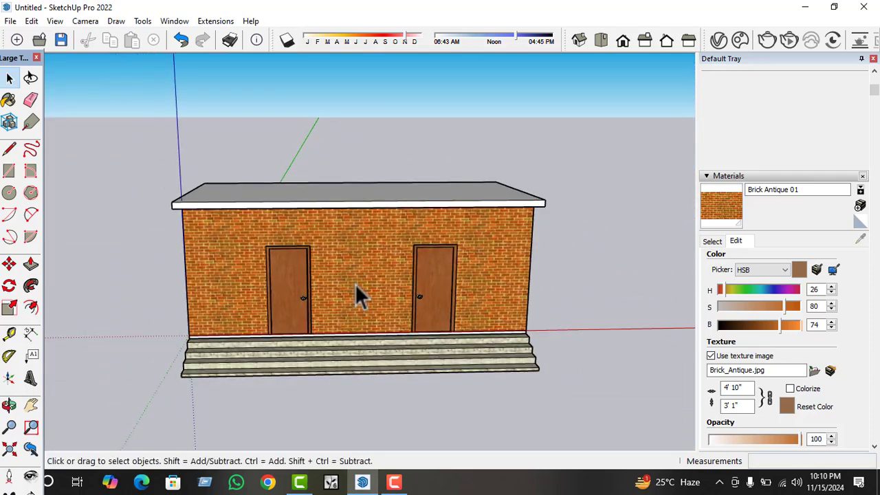
View the scene's lights and the geometry options in the V-Ray Asset Editor, and minimize the editor.
{"action": "scroll", "coordinate": [358, 296], "scroll_direction": "up", "scroll_amount": 4}
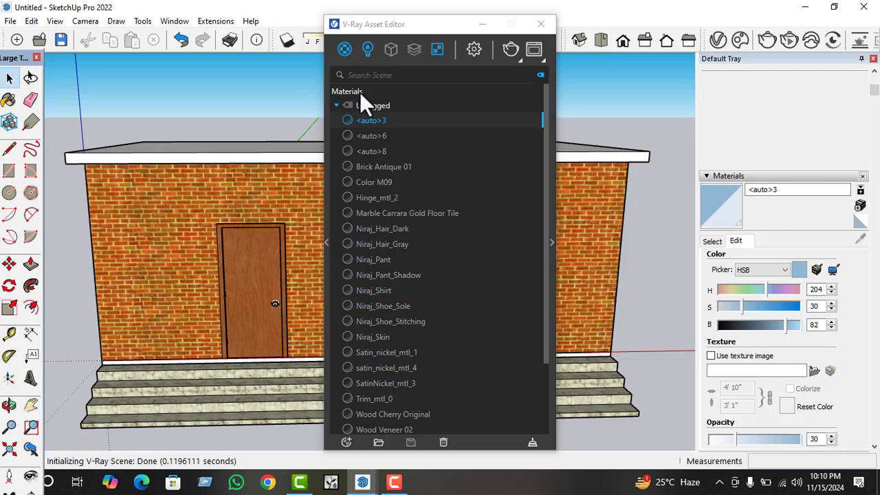
{"action": "left_click", "coordinate": [364, 44]}
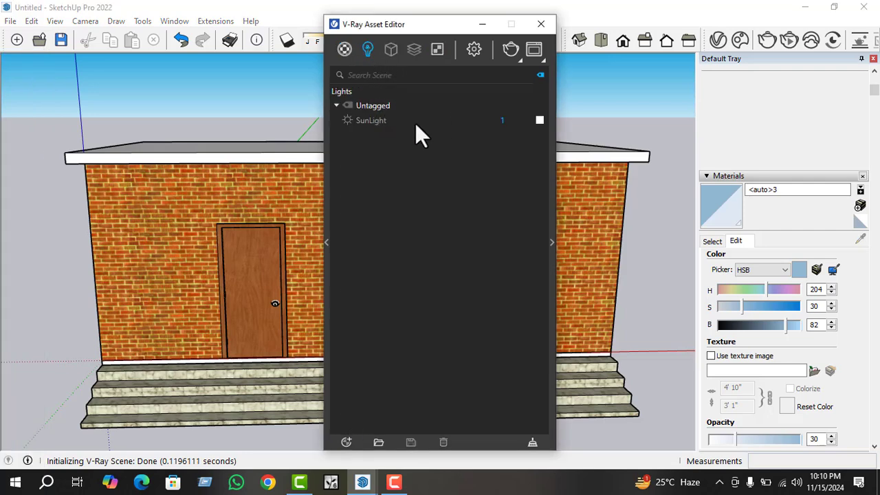
{"action": "mouse_move", "coordinate": [392, 48]}
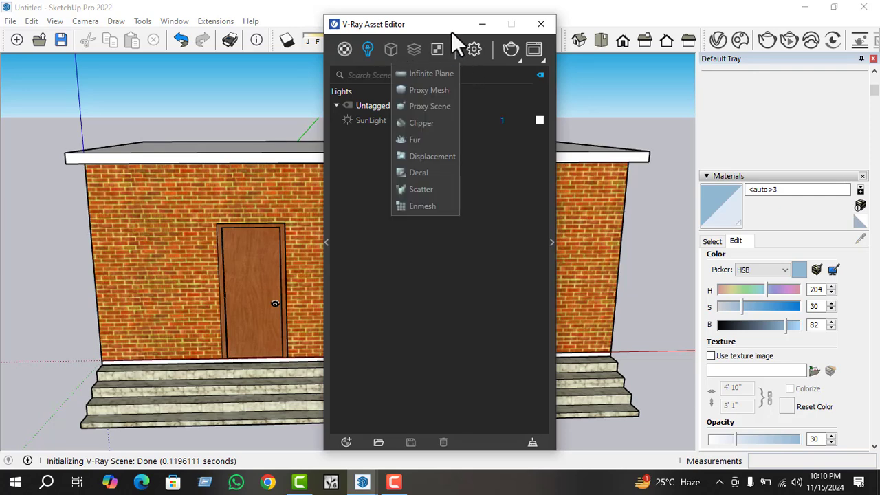
{"action": "left_click", "coordinate": [482, 24]}
Show the V-Ray Lights toolbar and dock it with the other tools above the model.
{"action": "right_click", "coordinate": [572, 51]}
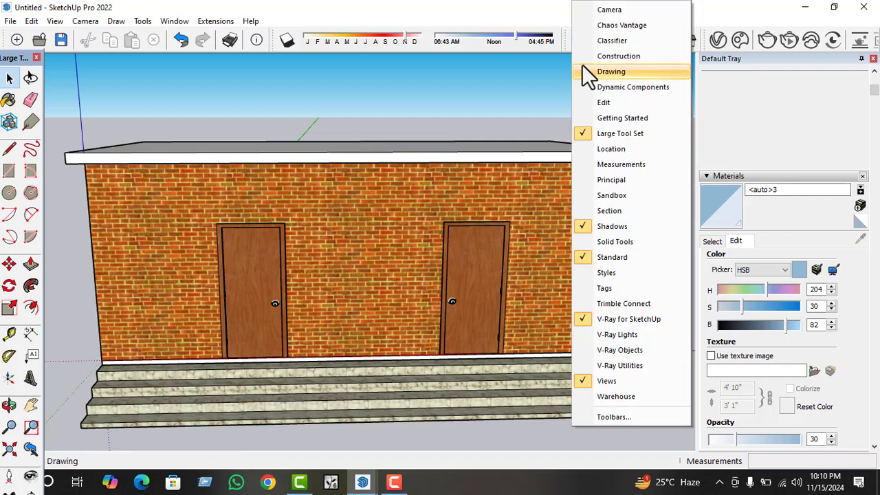
{"action": "left_click", "coordinate": [618, 334]}
{"action": "left_click_drag", "start_coordinate": [287, 92], "coordinate": [607, 40]}
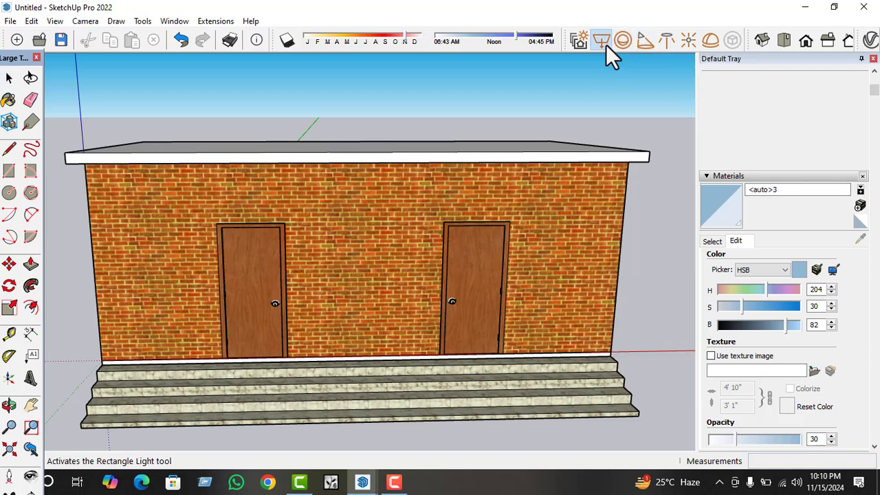
{"action": "left_click", "coordinate": [662, 40]}
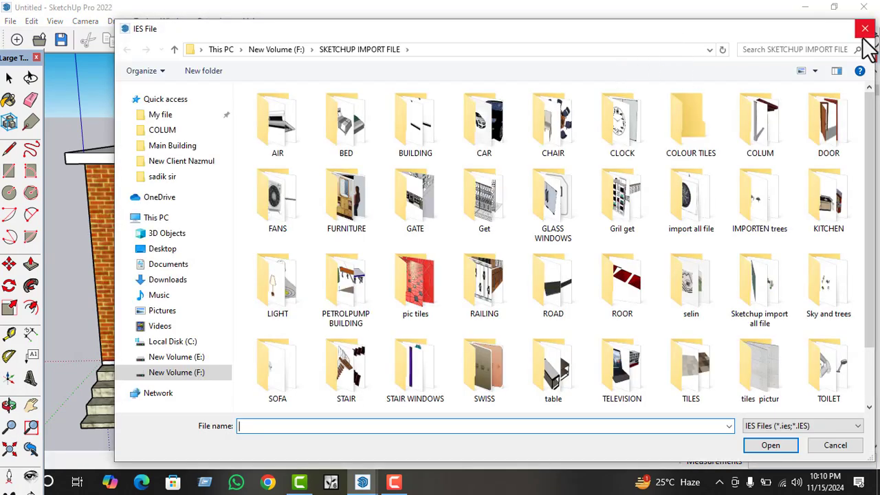
{"action": "left_click", "coordinate": [864, 29]}
{"action": "left_click", "coordinate": [664, 40]}
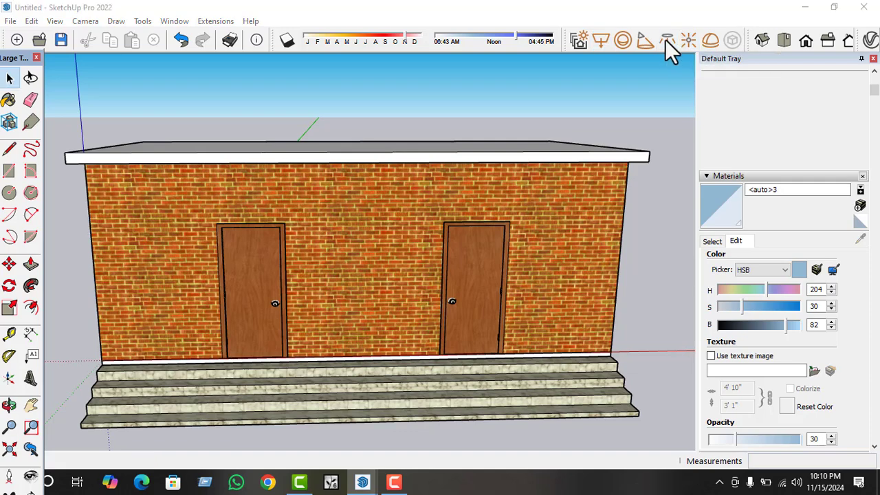
{"action": "left_click", "coordinate": [865, 29]}
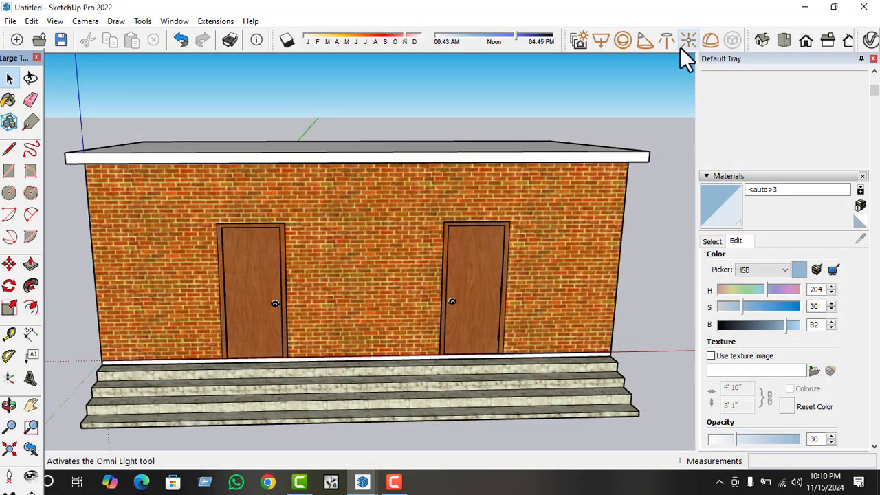
Place a V-Ray omni light on the underside of the front roof overhang, near the left door.
{"action": "left_click", "coordinate": [688, 40]}
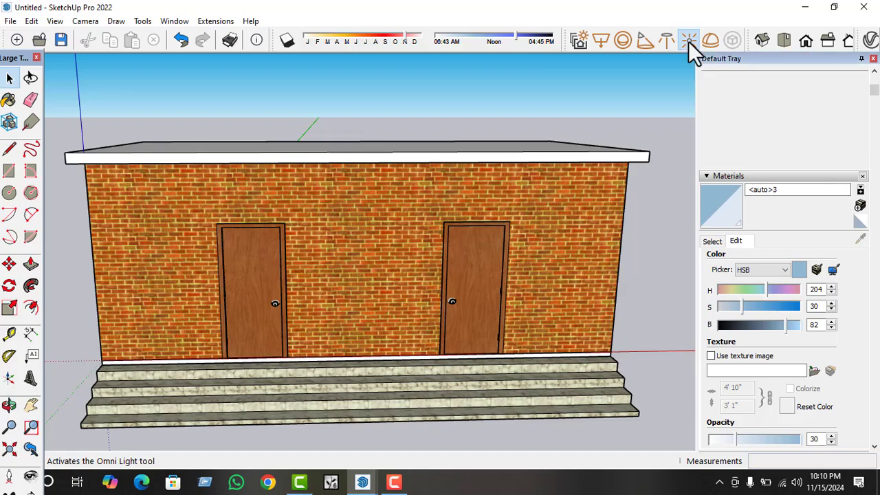
{"action": "middle_click_drag", "start_coordinate": [421, 227], "coordinate": [408, 114]}
{"action": "scroll", "coordinate": [275, 88], "scroll_direction": "up", "scroll_amount": 5}
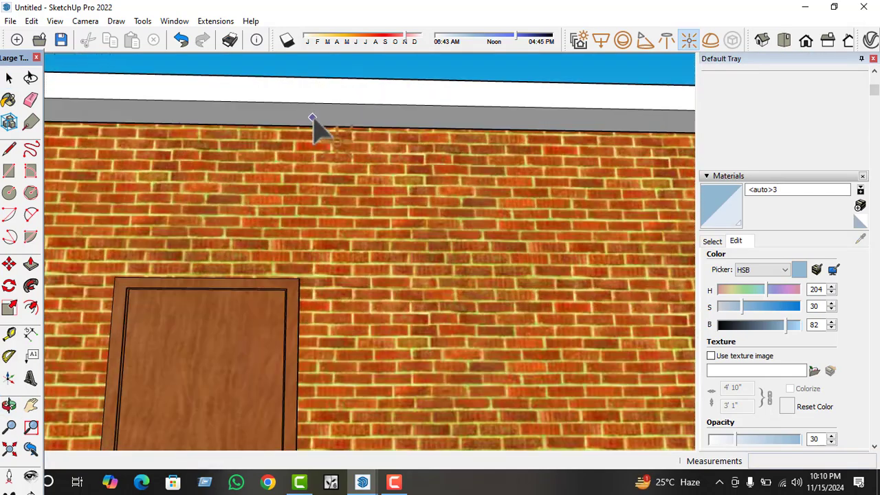
{"action": "left_click", "coordinate": [311, 115]}
{"action": "scroll", "coordinate": [337, 131], "scroll_direction": "up", "scroll_amount": 1}
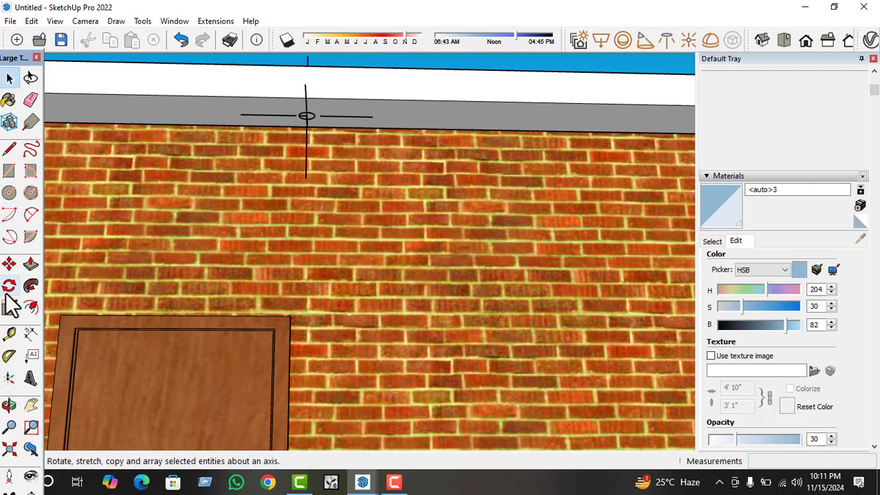
Enlarge the omni light with the Scale tool, using a factor of 1.50 along the red axis.
{"action": "key", "text": "space"}
{"action": "left_click", "coordinate": [313, 118]}
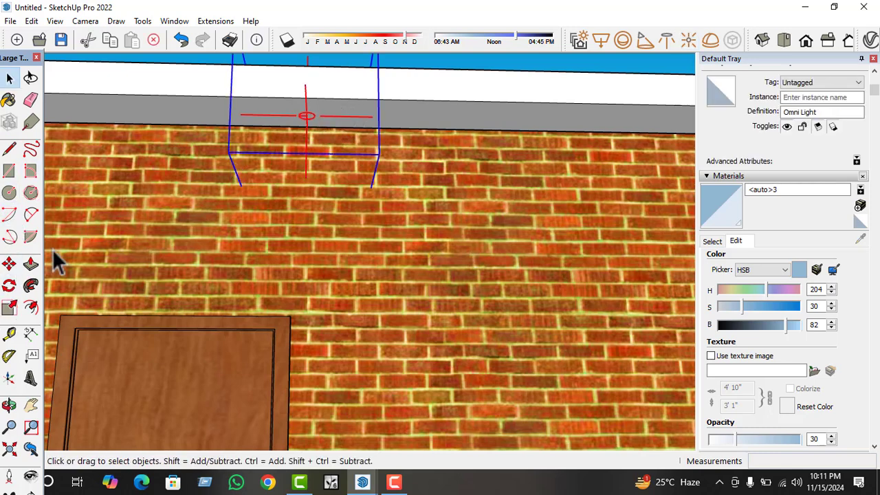
{"action": "left_click", "coordinate": [9, 308]}
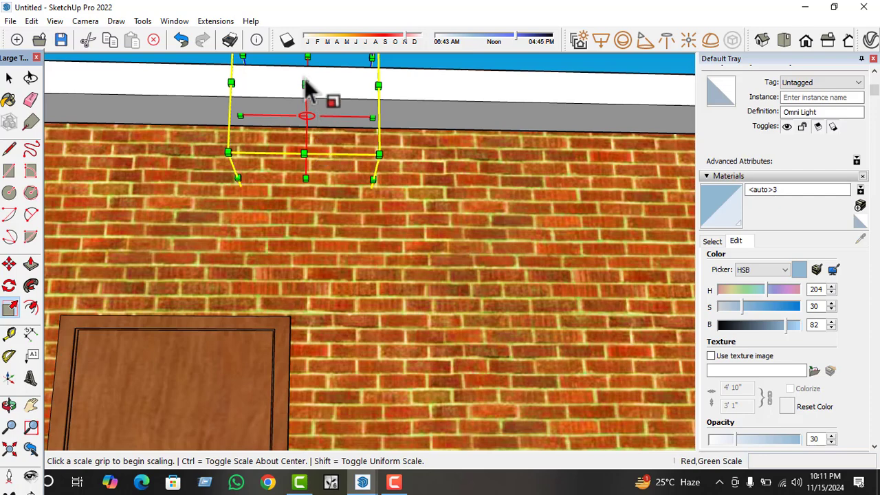
{"action": "left_click", "coordinate": [305, 84]}
{"action": "left_click_drag", "start_coordinate": [302, 60], "coordinate": [322, 165]}
{"action": "left_click", "coordinate": [322, 165]}
{"action": "middle_click_drag", "start_coordinate": [380, 220], "coordinate": [338, 192]}
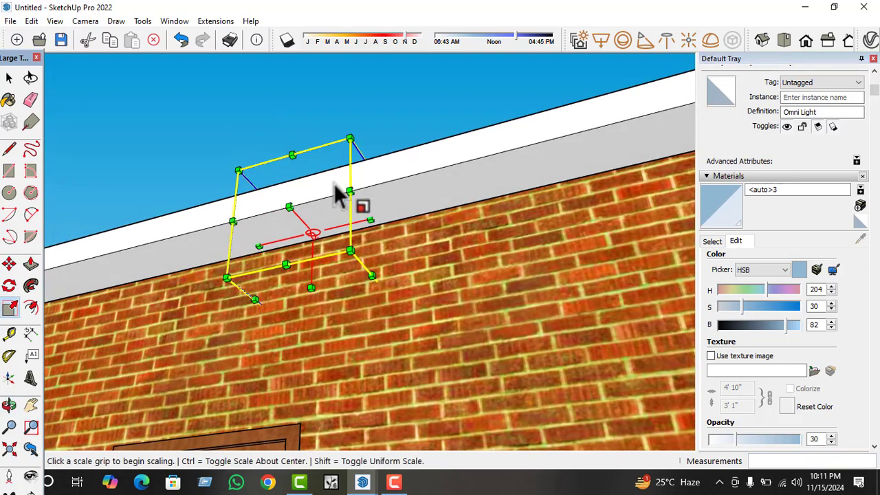
{"action": "left_click", "coordinate": [371, 220]}
{"action": "left_click", "coordinate": [442, 206]}
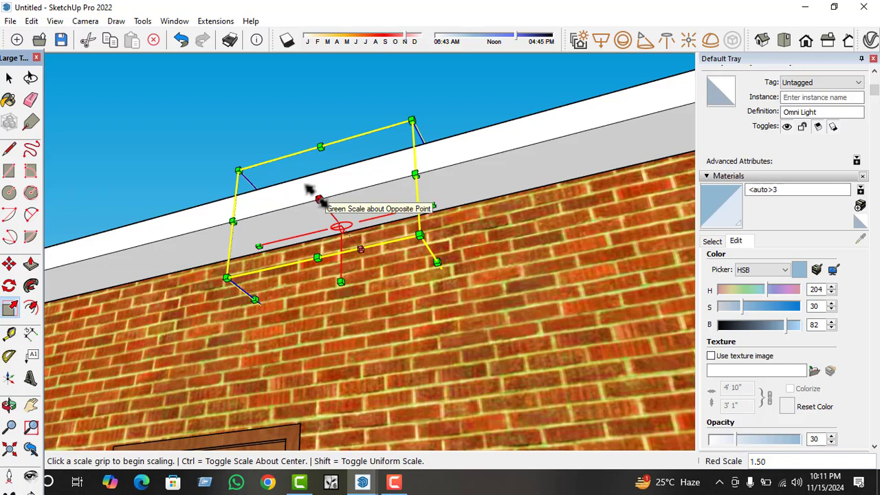
Scale the omni light by 1.50 along the green axis.
{"action": "left_click", "coordinate": [309, 191]}
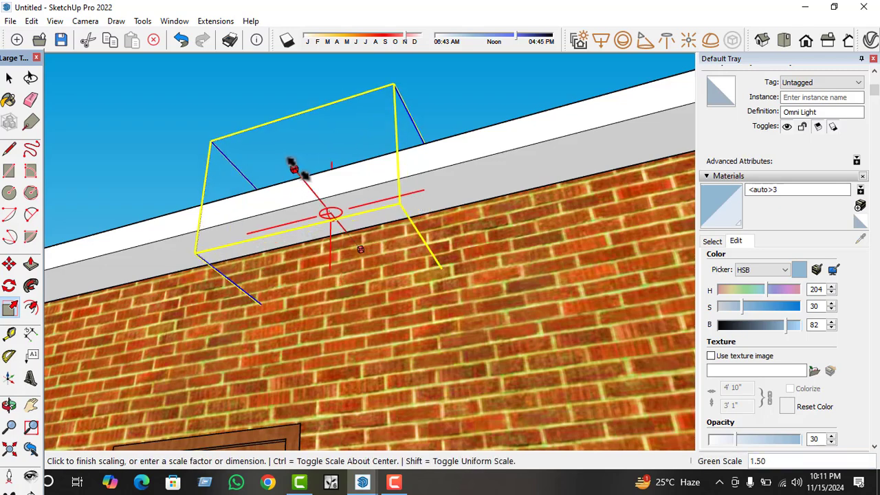
{"action": "left_click", "coordinate": [299, 169]}
{"action": "middle_click_drag", "start_coordinate": [325, 228], "coordinate": [402, 240]}
{"action": "left_click", "coordinate": [335, 270]}
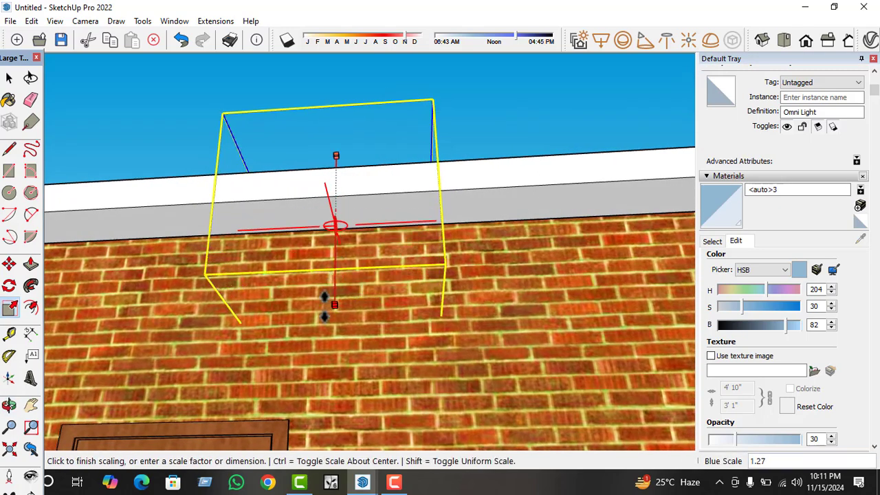
{"action": "key", "text": "space"}
{"action": "scroll", "coordinate": [350, 215], "scroll_direction": "up", "scroll_amount": 3}
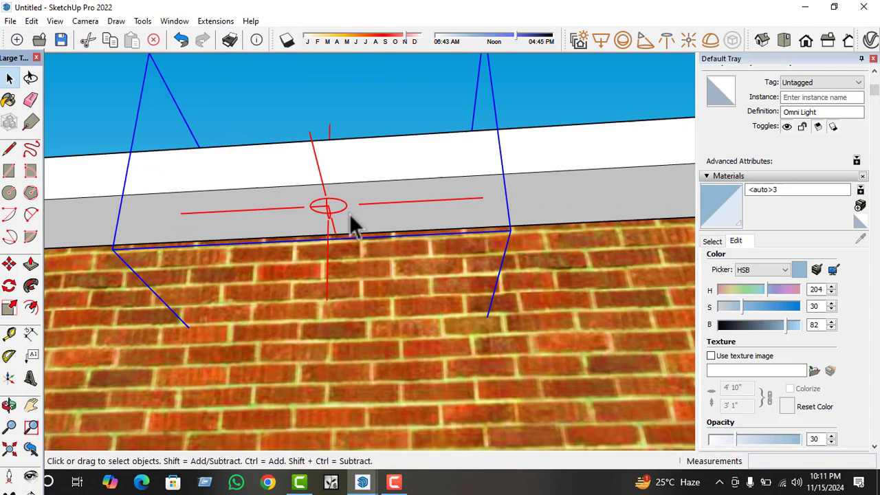
{"action": "left_click", "coordinate": [334, 204]}
{"action": "scroll", "coordinate": [334, 205], "scroll_direction": "up", "scroll_amount": 1}
{"action": "double_click", "coordinate": [330, 209]}
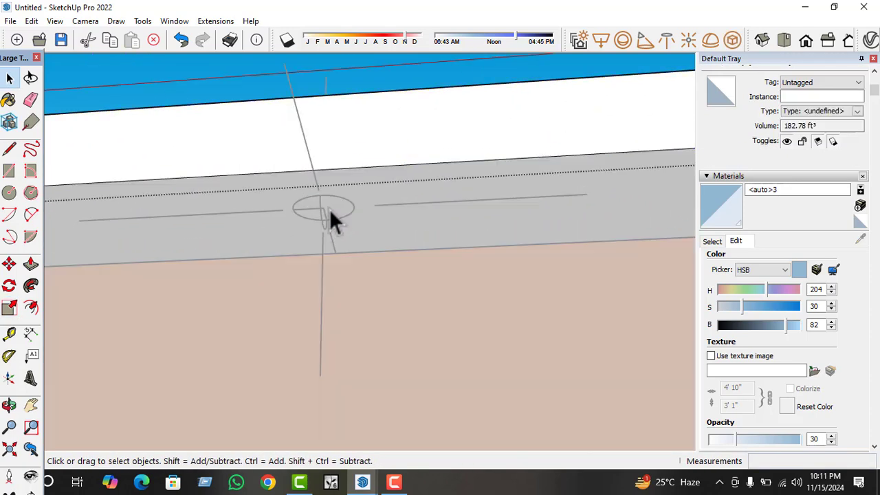
{"action": "left_click", "coordinate": [327, 221]}
{"action": "key", "text": "Escape"}
{"action": "scroll", "coordinate": [337, 221], "scroll_direction": "down", "scroll_amount": 2}
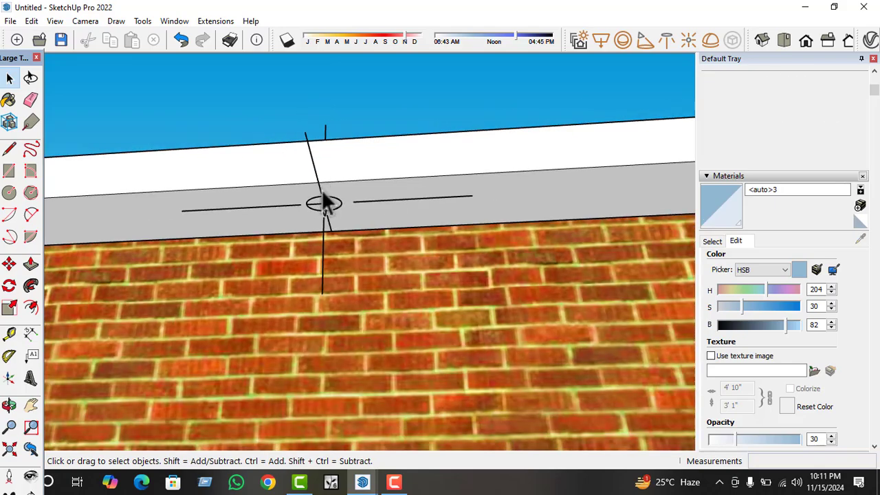
Draw a V-Ray rectangle light under the front roof overhang, between the two doors and beside the omni light.
{"action": "left_click", "coordinate": [600, 41]}
{"action": "scroll", "coordinate": [379, 203], "scroll_direction": "down", "scroll_amount": 4}
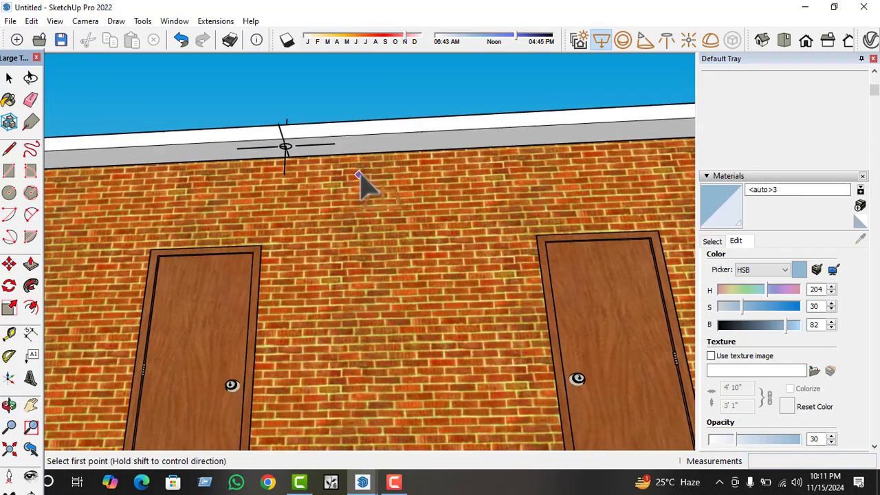
{"action": "left_click", "coordinate": [373, 141]}
{"action": "scroll", "coordinate": [454, 164], "scroll_direction": "up", "scroll_amount": 1}
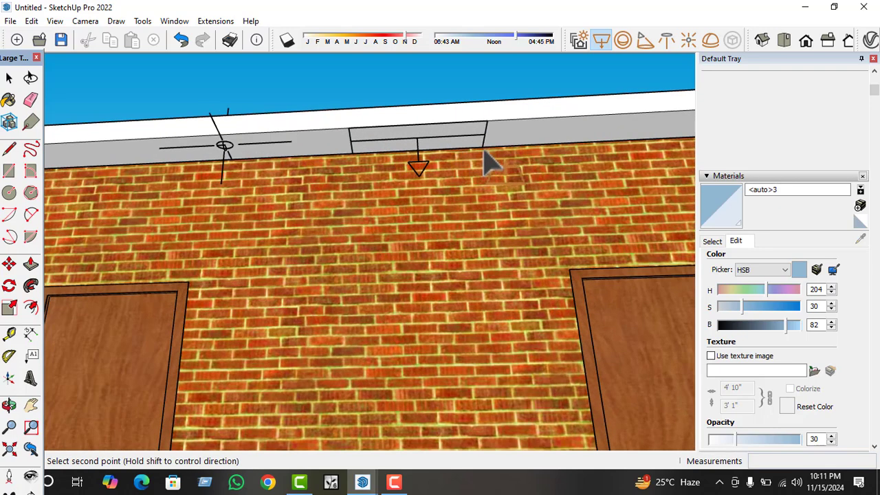
{"action": "left_click", "coordinate": [488, 159]}
Stretch the rectangle light downward along the blue axis to about door-top height, and deselect it.
{"action": "left_click", "coordinate": [421, 171]}
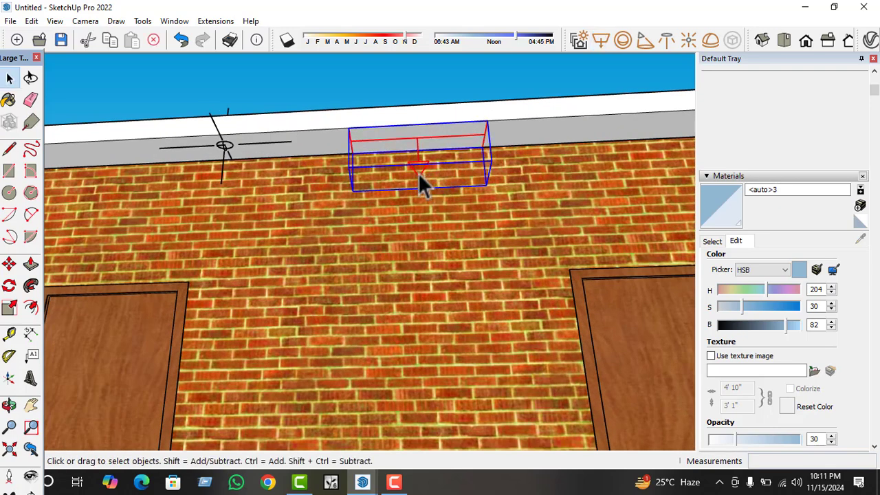
{"action": "left_click", "coordinate": [9, 307]}
{"action": "left_click_drag", "start_coordinate": [423, 178], "coordinate": [395, 311]}
{"action": "scroll", "coordinate": [349, 146], "scroll_direction": "down", "scroll_amount": 2}
{"action": "middle_click_drag", "start_coordinate": [349, 149], "coordinate": [449, 269]}
{"action": "scroll", "coordinate": [427, 82], "scroll_direction": "down", "scroll_amount": 5}
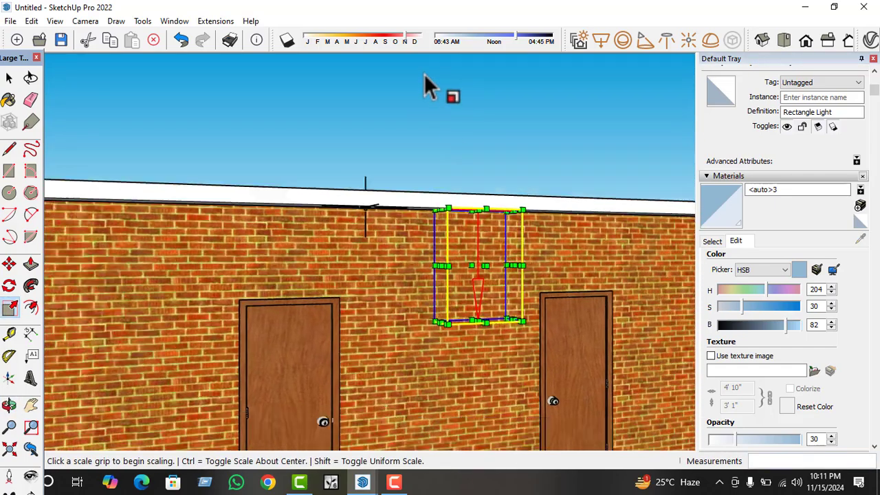
{"action": "key", "text": "space"}
{"action": "left_click", "coordinate": [491, 137]}
Set the Rectangle Light's intensity to 400 in the V-Ray Asset Editor.
{"action": "middle_click_drag", "start_coordinate": [491, 135], "coordinate": [376, 155]}
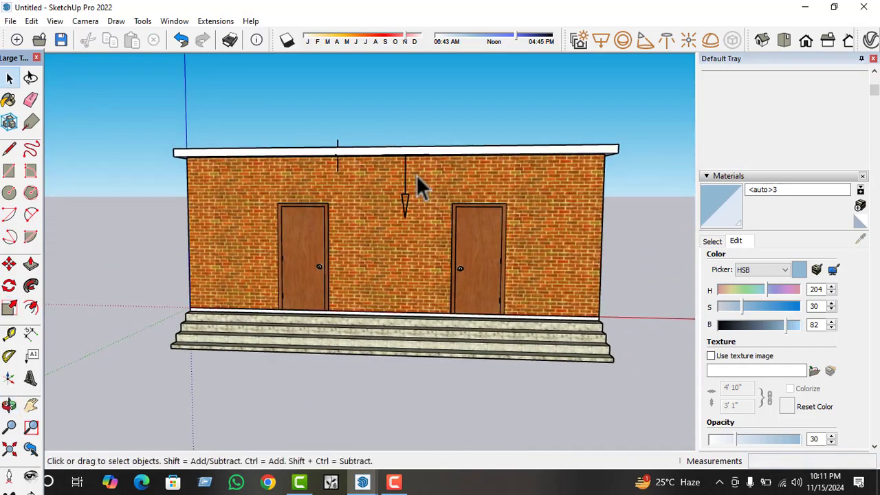
{"action": "middle_click_drag", "start_coordinate": [419, 186], "coordinate": [446, 167]}
{"action": "scroll", "coordinate": [550, 138], "scroll_direction": "up", "scroll_amount": 3}
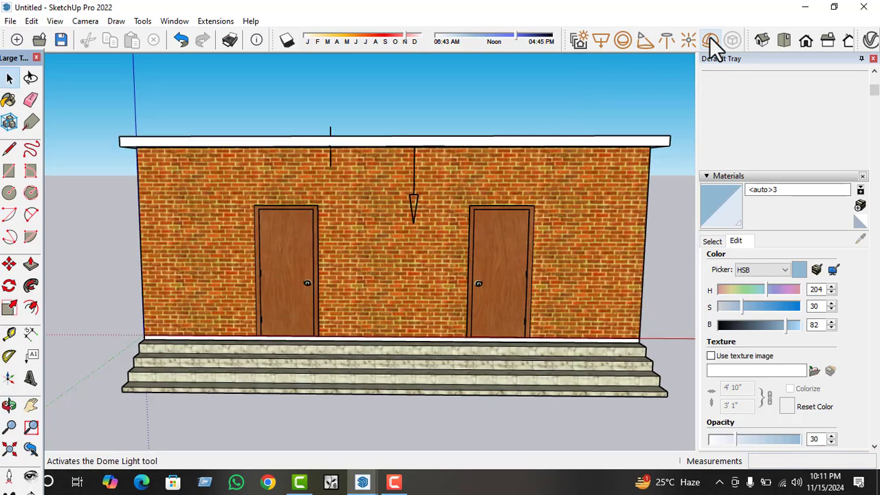
{"action": "left_click", "coordinate": [871, 39]}
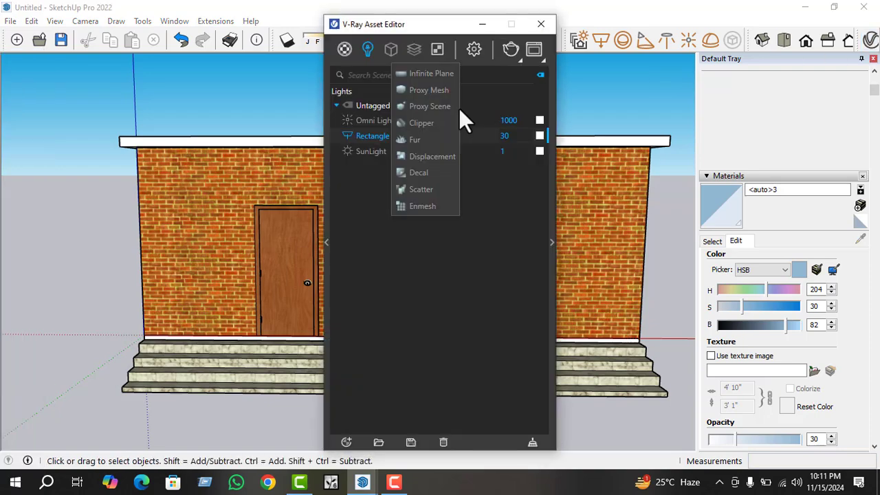
{"action": "left_click", "coordinate": [368, 50]}
{"action": "left_click", "coordinate": [504, 136]}
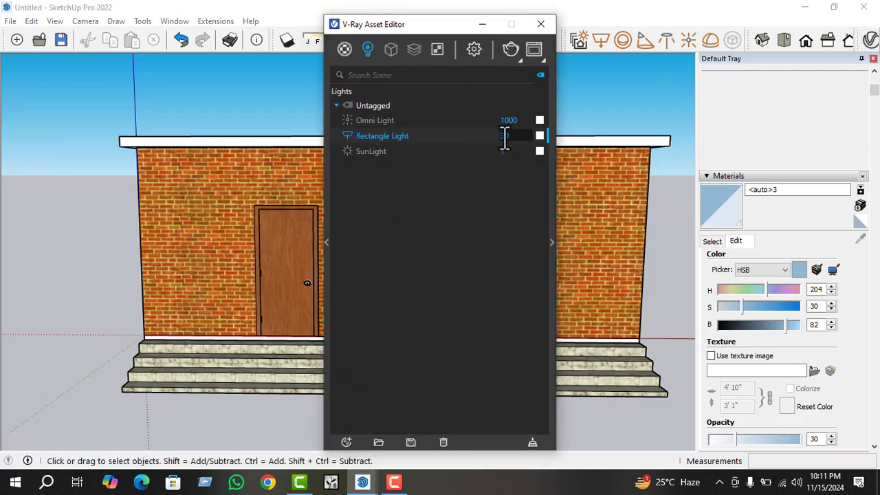
{"action": "key", "text": "BackSpace"}
{"action": "type", "text": "400"}
{"action": "key", "text": "Return"}
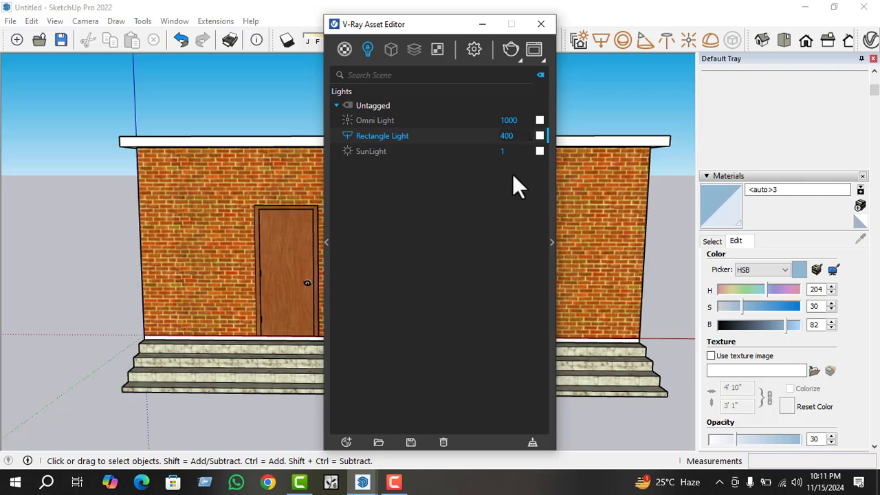
Open the SunLight's parameters in the V-Ray Asset Editor and enable Custom Orientation.
{"action": "left_click", "coordinate": [514, 120]}
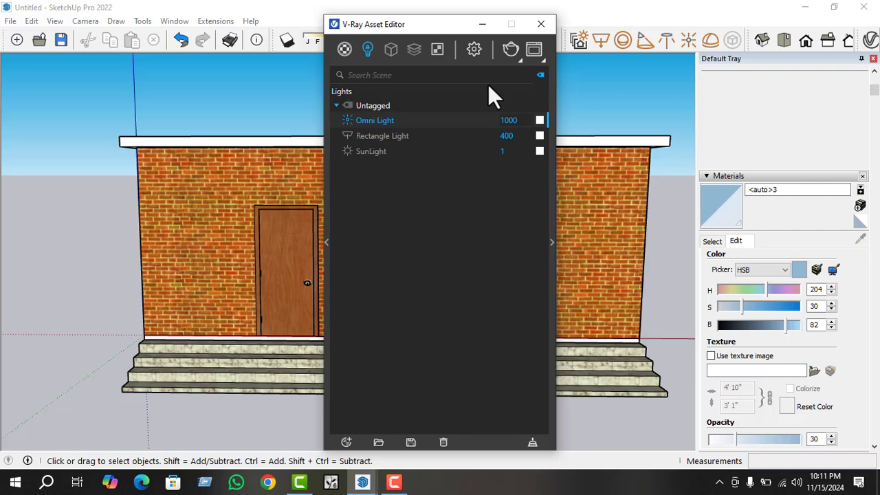
{"action": "left_click", "coordinate": [410, 151]}
{"action": "left_click", "coordinate": [552, 242]}
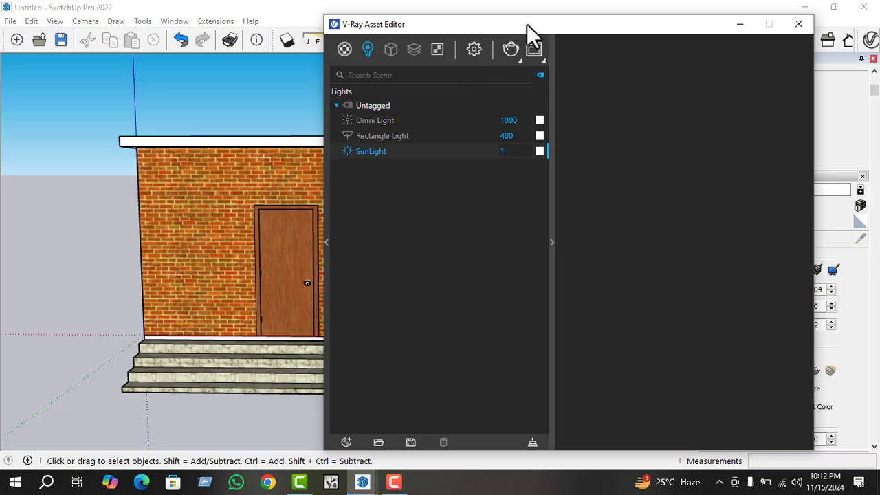
{"action": "left_click_drag", "start_coordinate": [527, 24], "coordinate": [423, 19]}
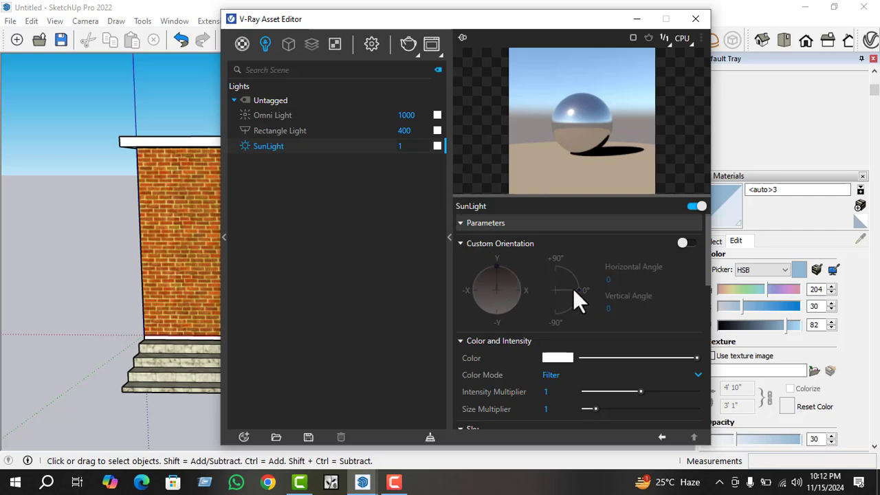
{"action": "left_click", "coordinate": [683, 242]}
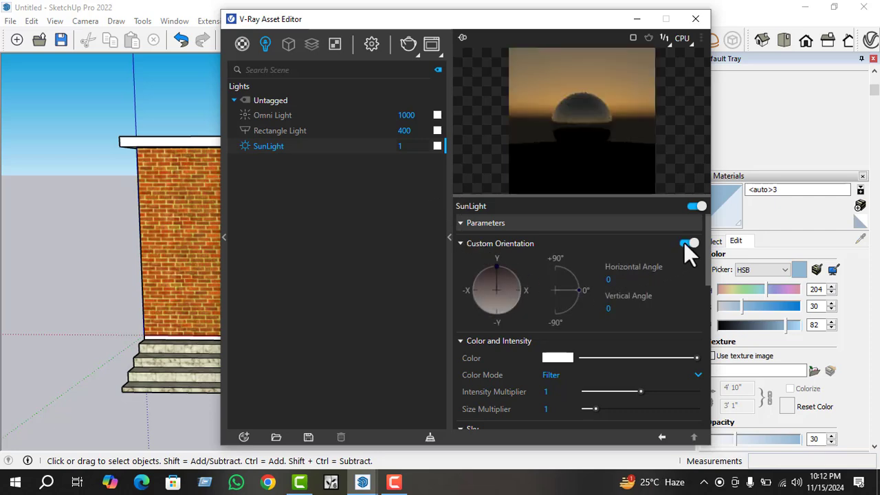
Orient the SunLight to a horizontal angle of 132.5 and a vertical angle of 2.
{"action": "left_click_drag", "start_coordinate": [579, 290], "coordinate": [567, 270]}
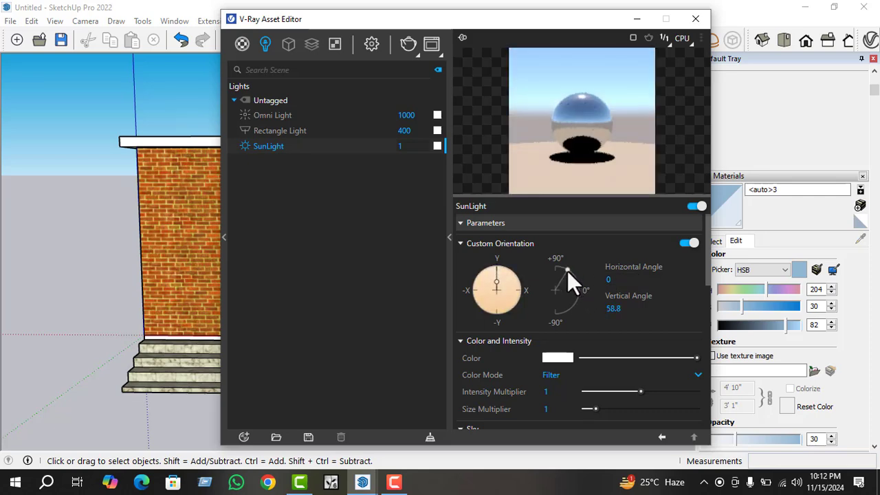
{"action": "left_click_drag", "start_coordinate": [495, 276], "coordinate": [515, 313]}
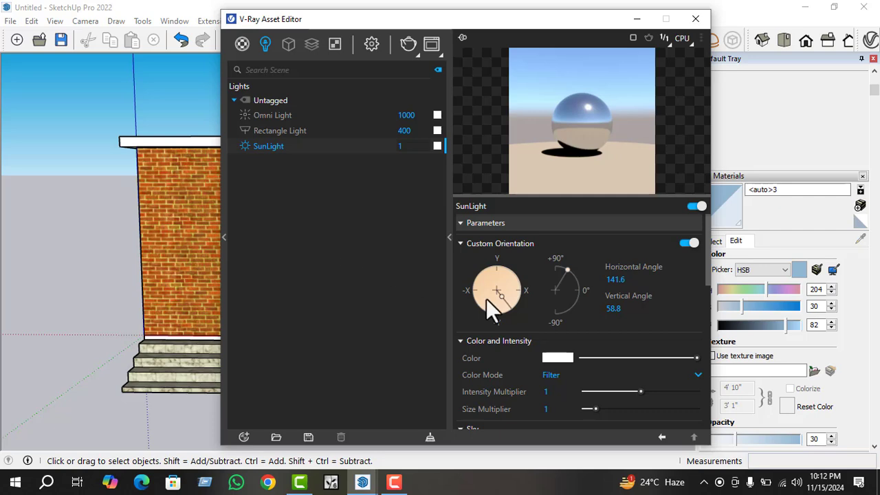
{"action": "left_click_drag", "start_coordinate": [503, 298], "coordinate": [524, 316]}
{"action": "left_click_drag", "start_coordinate": [563, 268], "coordinate": [569, 290]}
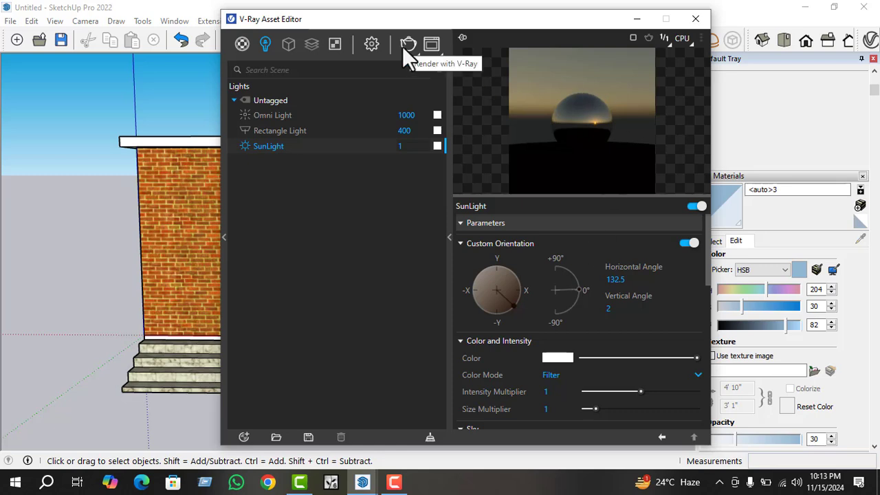
Enable the V-Ray denoiser in the render settings and expand the Render Output options.
{"action": "left_click", "coordinate": [377, 45]}
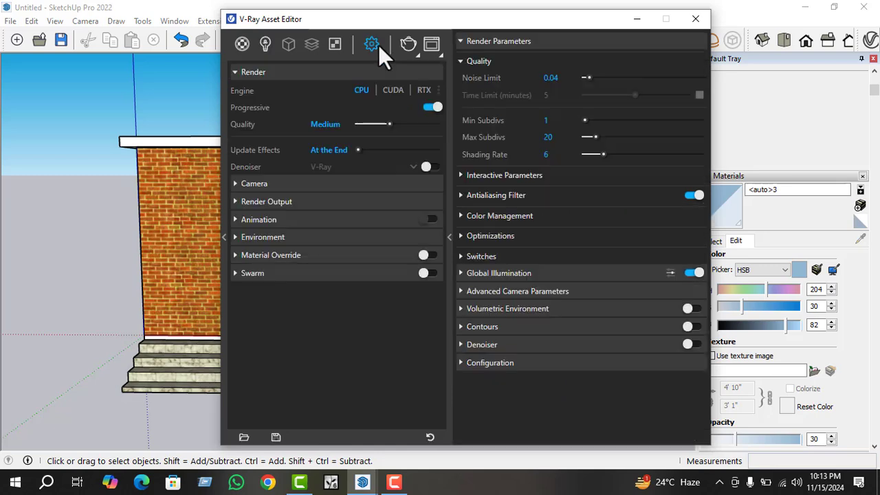
{"action": "left_click", "coordinate": [429, 167]}
{"action": "left_click", "coordinate": [362, 199]}
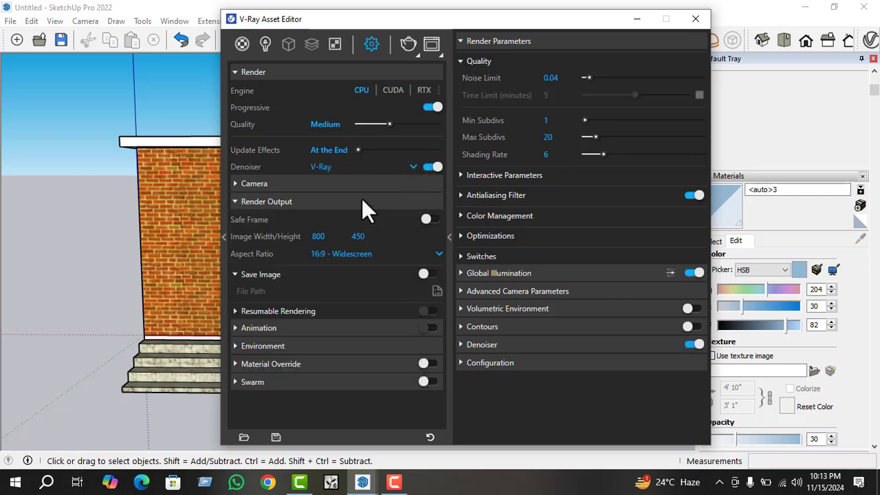
Set the render output's aspect ratio to 5:4 - Landscape.
{"action": "left_click", "coordinate": [360, 254]}
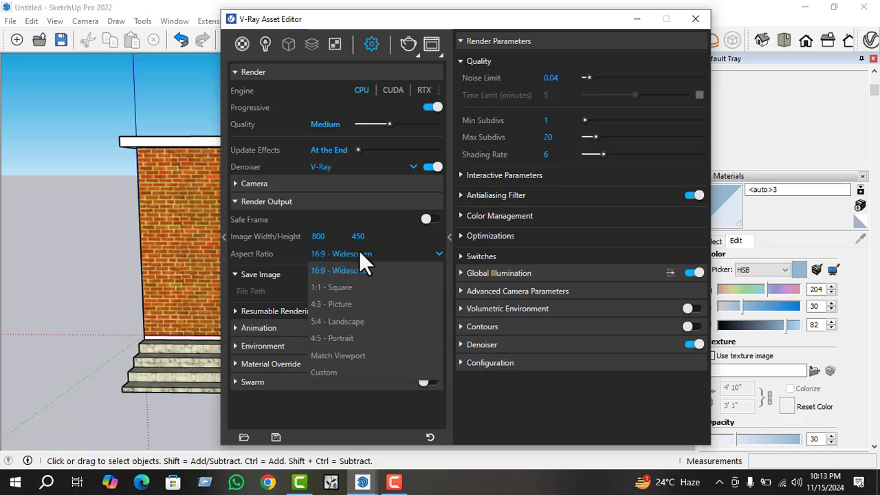
{"action": "left_click", "coordinate": [352, 317]}
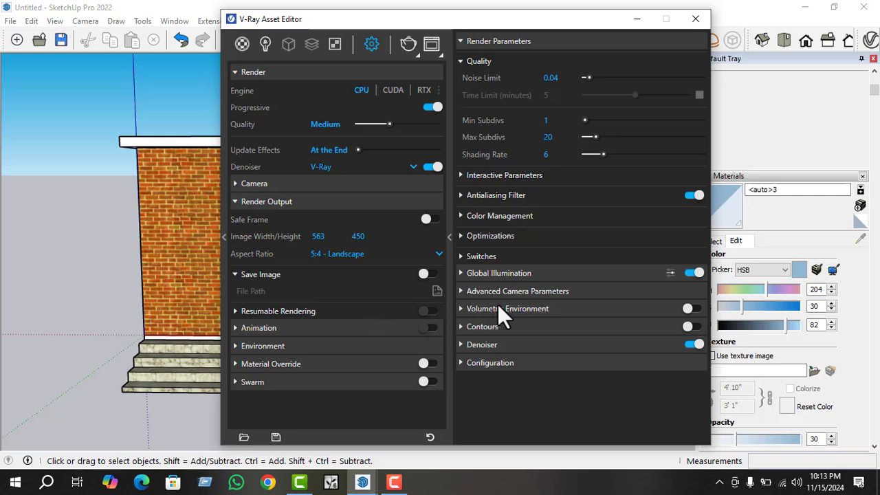
Expand the Animation, Material Override and Environment sections of the render settings to examine their options.
{"action": "left_click", "coordinate": [352, 330]}
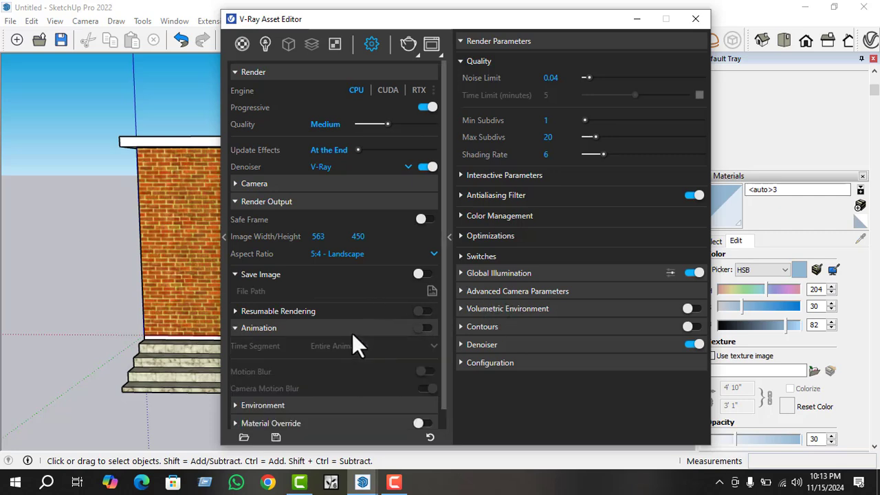
{"action": "scroll", "coordinate": [357, 336], "scroll_direction": "down", "scroll_amount": 1}
{"action": "left_click", "coordinate": [294, 401]}
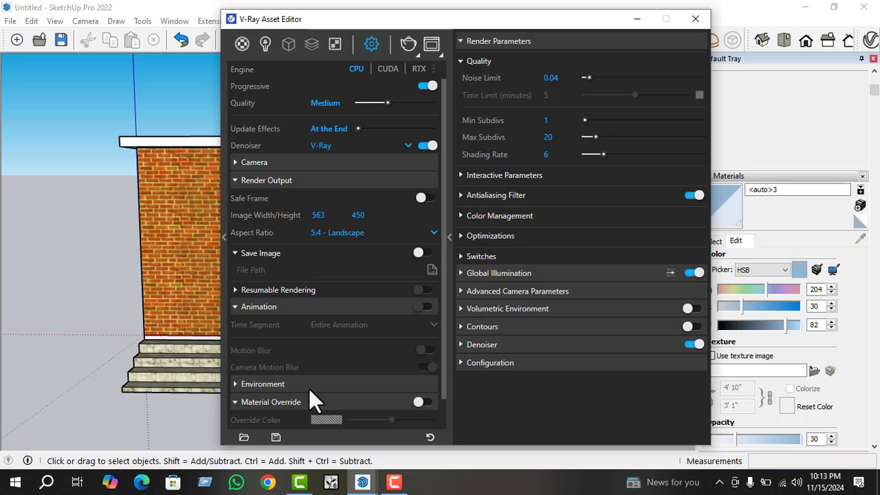
{"action": "scroll", "coordinate": [336, 351], "scroll_direction": "down", "scroll_amount": 2}
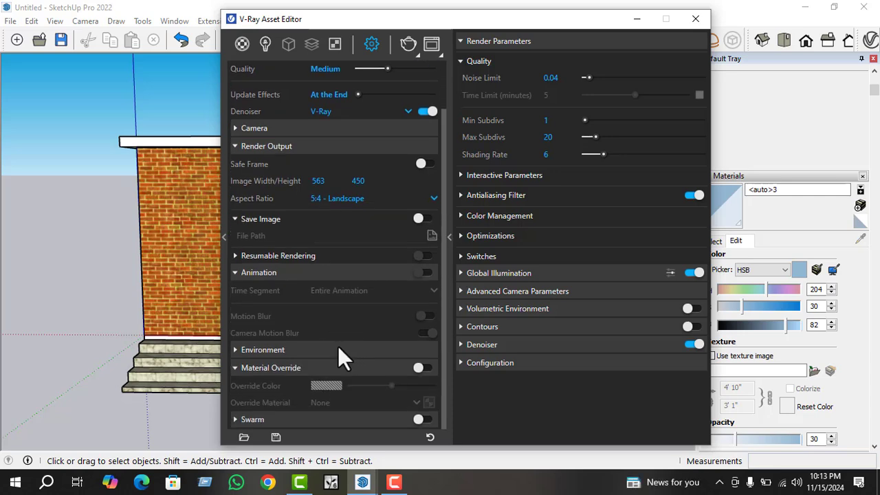
{"action": "left_click", "coordinate": [319, 350]}
{"action": "scroll", "coordinate": [350, 340], "scroll_direction": "down", "scroll_amount": 3}
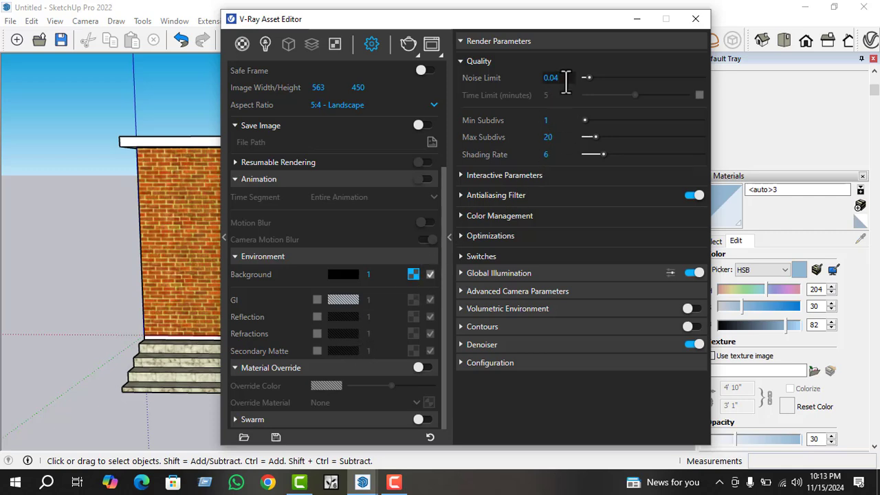
Set the render quality's Noise Limit to 0.01 and expand the Antialiasing Filter options.
{"action": "type", "text": "1"}
{"action": "key", "text": "Return"}
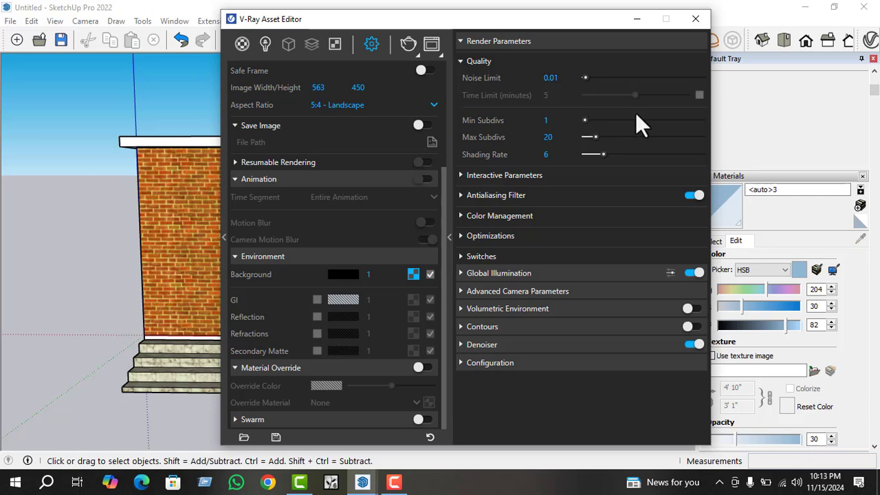
{"action": "left_click", "coordinate": [545, 196]}
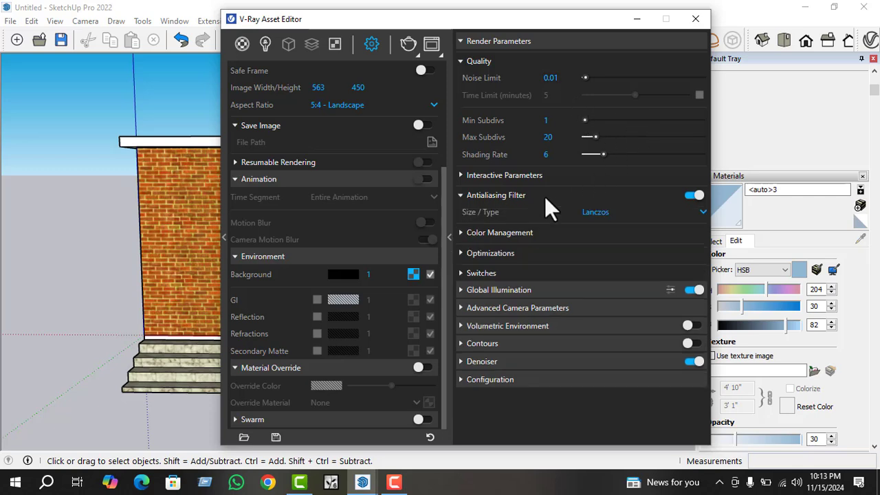
Expand Global Illumination and raise the Light Cache Subdivs to about 1211.
{"action": "left_click", "coordinate": [522, 291]}
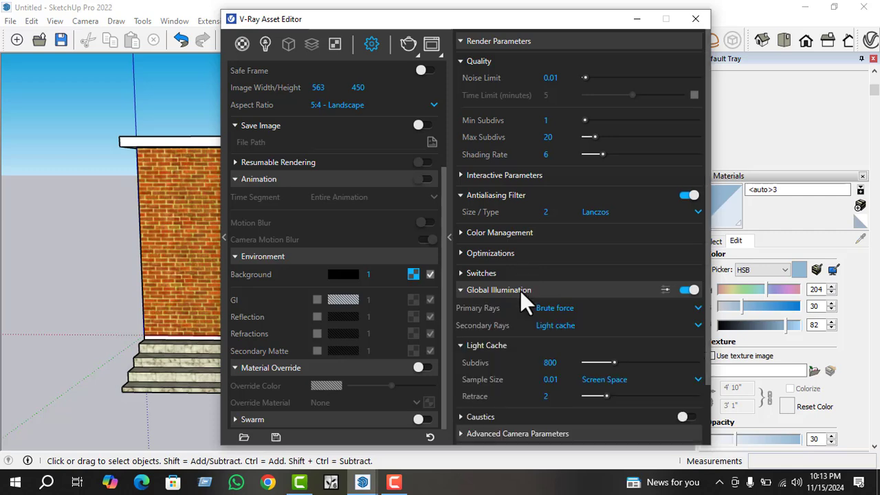
{"action": "scroll", "coordinate": [529, 294], "scroll_direction": "down", "scroll_amount": 2}
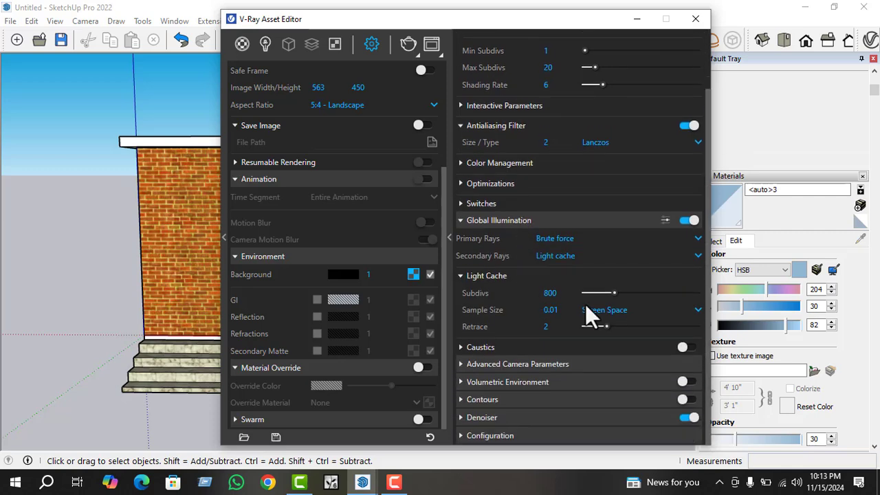
{"action": "left_click_drag", "start_coordinate": [614, 292], "coordinate": [630, 292]}
Start a test render of the building, inspect the image, stop the render and minimise the Frame Buffer.
{"action": "left_click", "coordinate": [407, 43]}
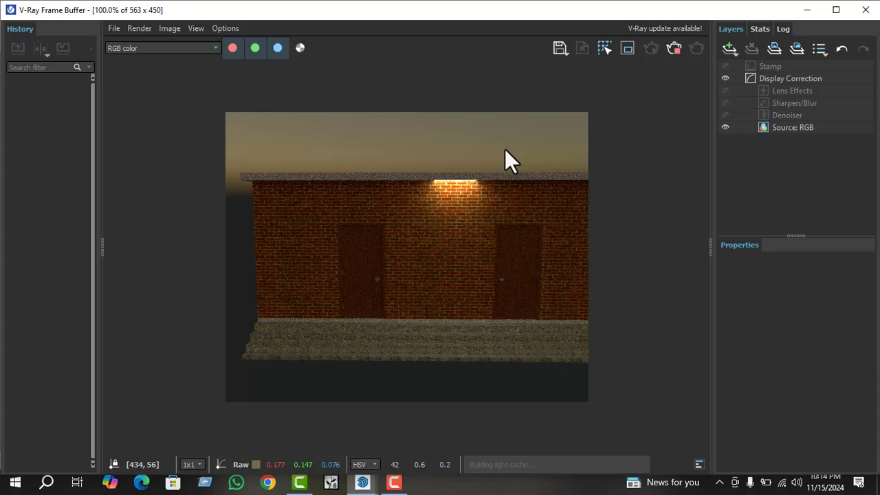
{"action": "scroll", "coordinate": [440, 233], "scroll_direction": "down", "scroll_amount": 5}
{"action": "scroll", "coordinate": [450, 232], "scroll_direction": "up", "scroll_amount": 5}
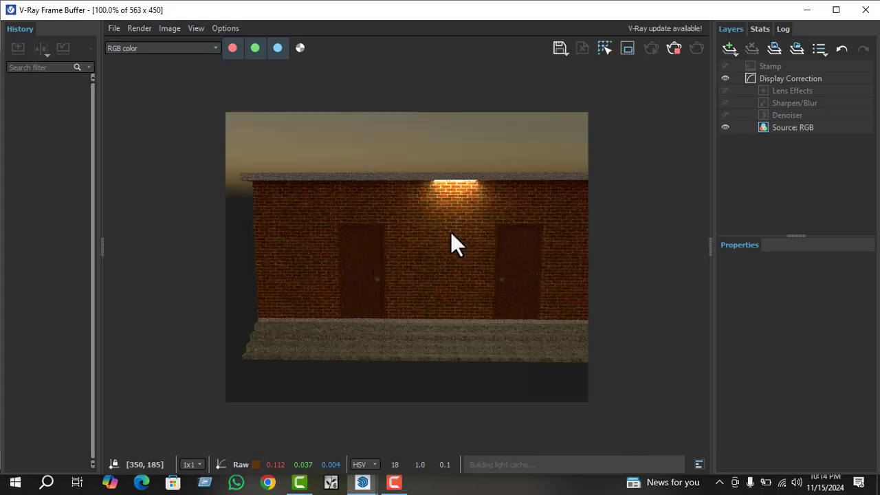
{"action": "scroll", "coordinate": [440, 245], "scroll_direction": "up", "scroll_amount": 3}
{"action": "scroll", "coordinate": [425, 265], "scroll_direction": "down", "scroll_amount": 3}
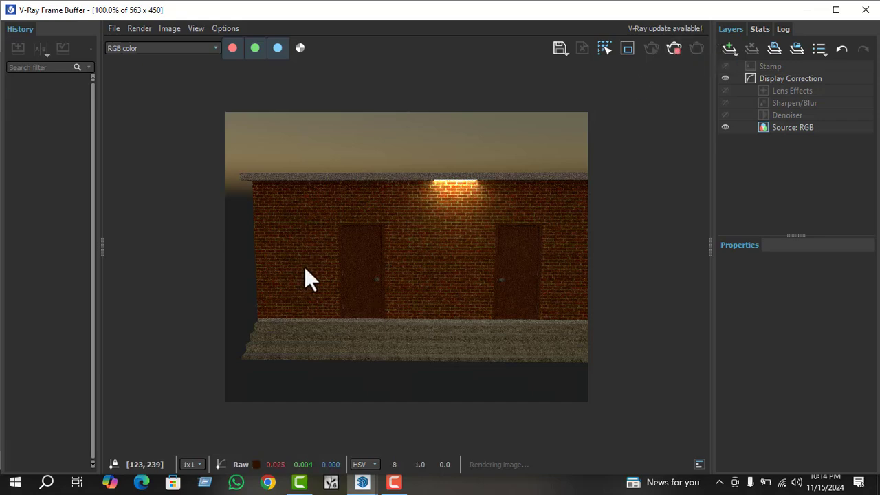
{"action": "left_click", "coordinate": [674, 48]}
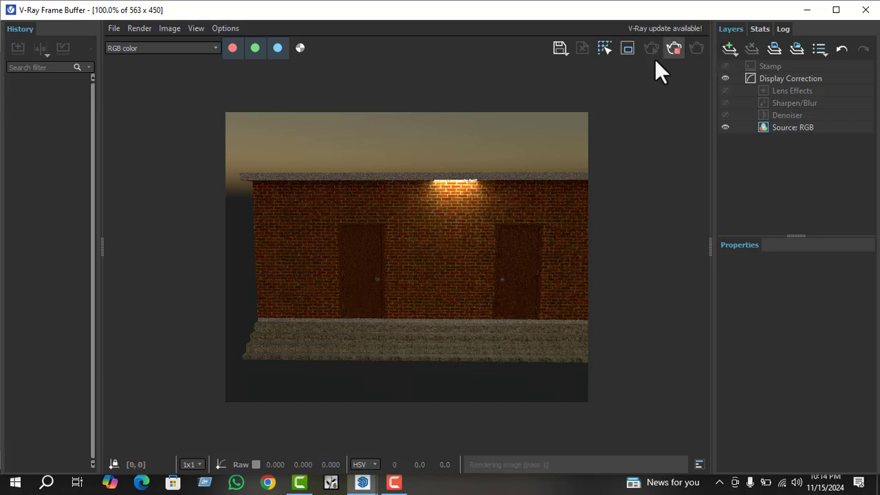
{"action": "left_click", "coordinate": [799, 10]}
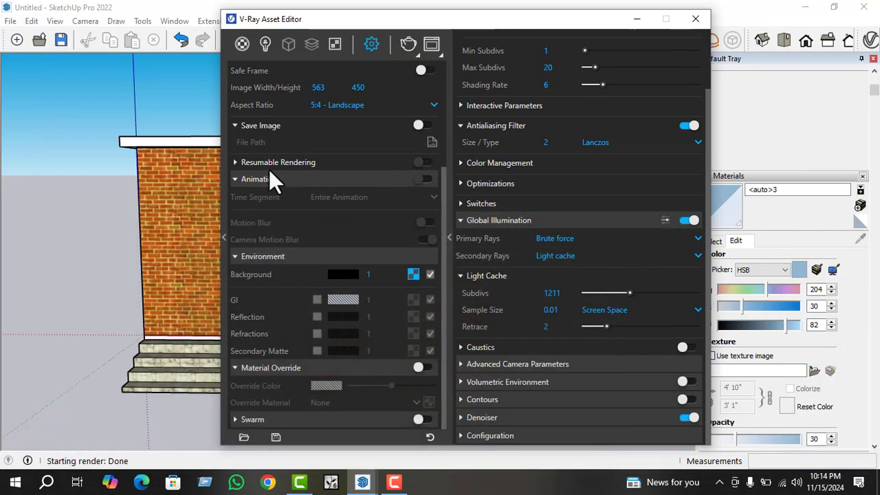
Collapse the Animation settings and set the render output's aspect ratio to 16:9 - Widescreen.
{"action": "left_click", "coordinate": [261, 177]}
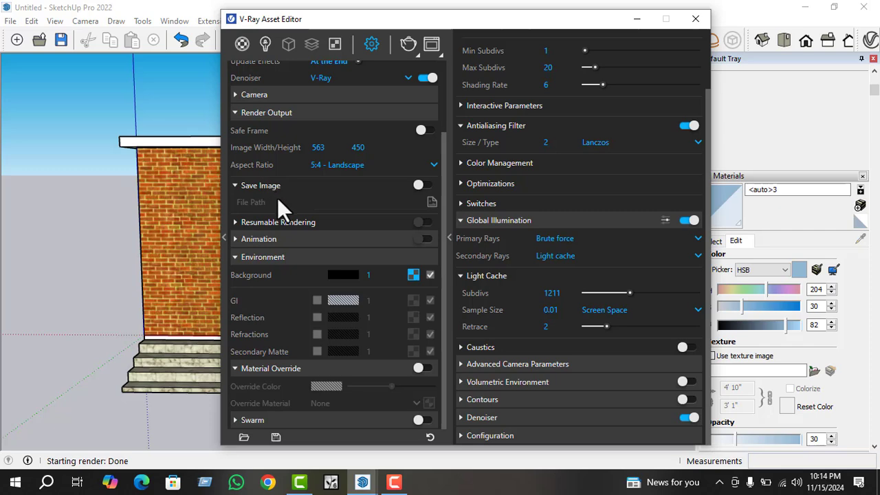
{"action": "left_click", "coordinate": [333, 164]}
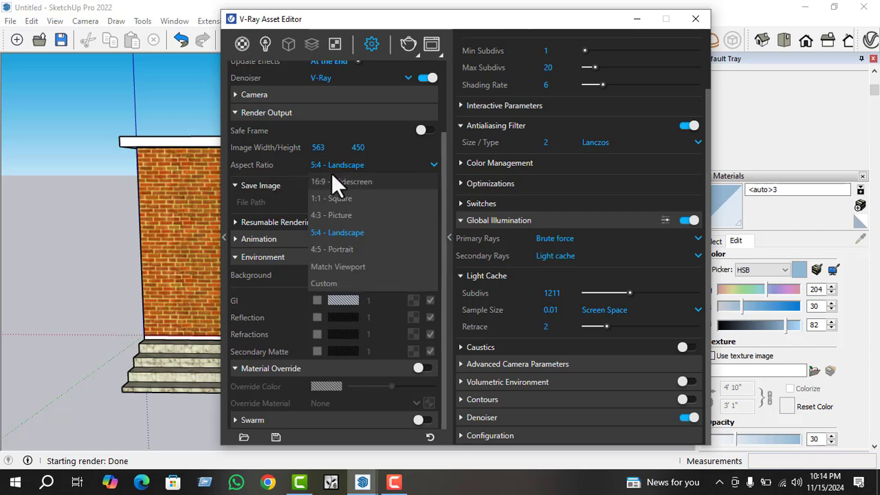
{"action": "left_click", "coordinate": [332, 180]}
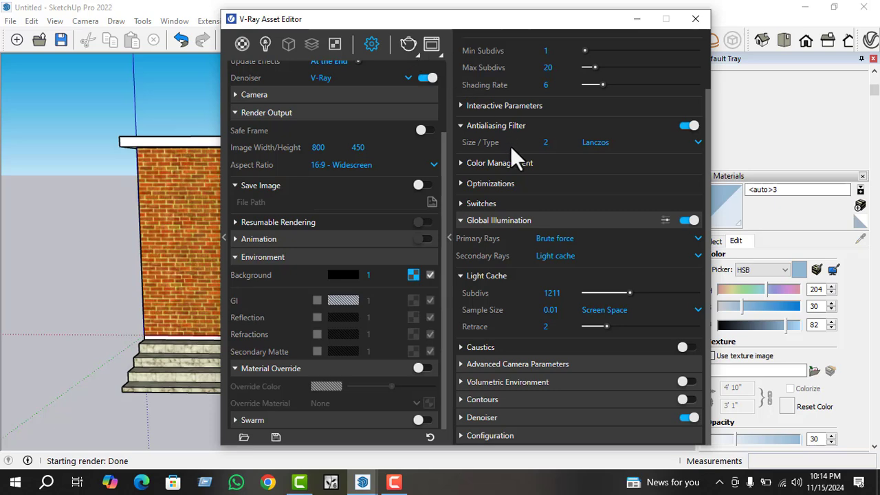
Render the building in the widescreen format, stop the render and minimise the Frame Buffer.
{"action": "scroll", "coordinate": [539, 216], "scroll_direction": "up", "scroll_amount": 2}
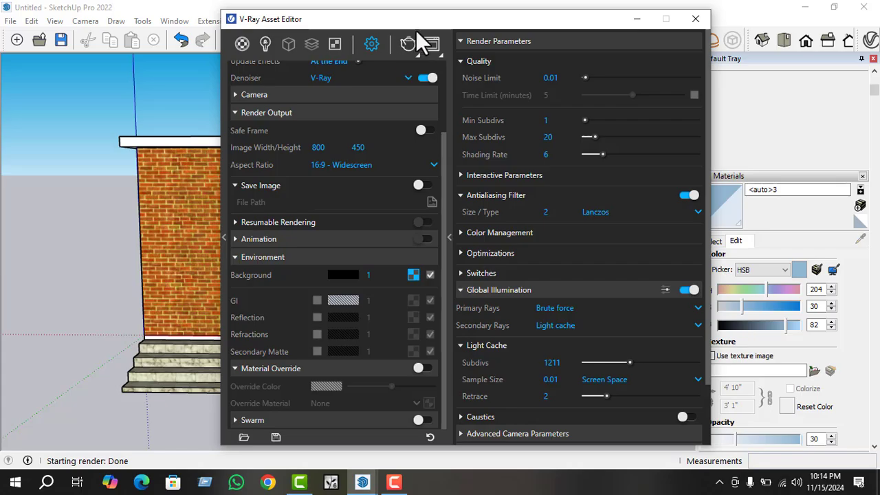
{"action": "left_click", "coordinate": [405, 47]}
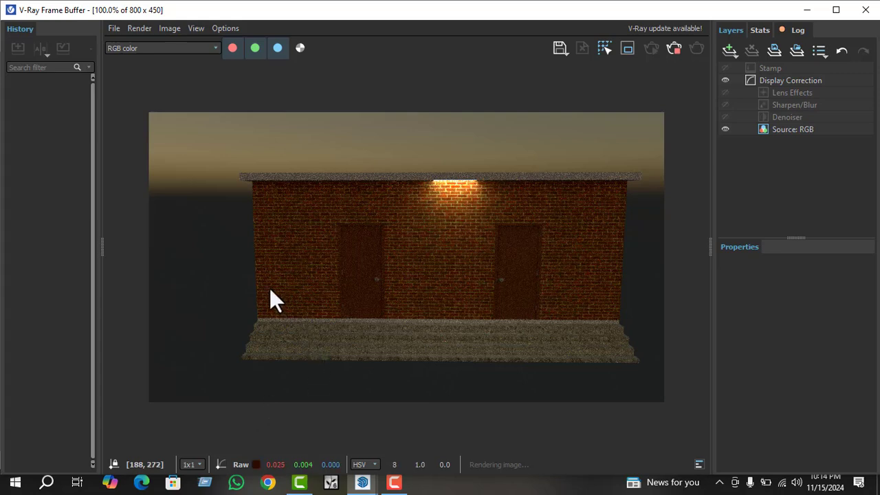
{"action": "left_click", "coordinate": [676, 43]}
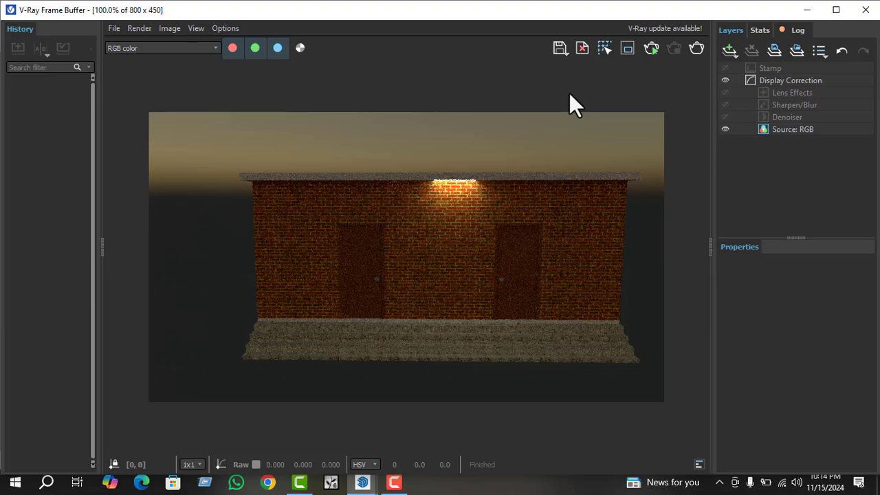
{"action": "left_click", "coordinate": [807, 10]}
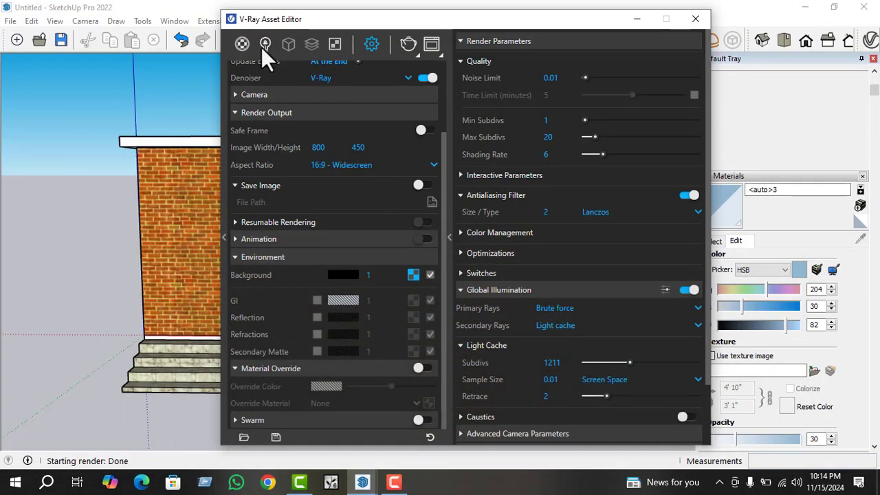
Set the Rectangle Light's intensity to 1000 in the scene's light list.
{"action": "left_click", "coordinate": [264, 46]}
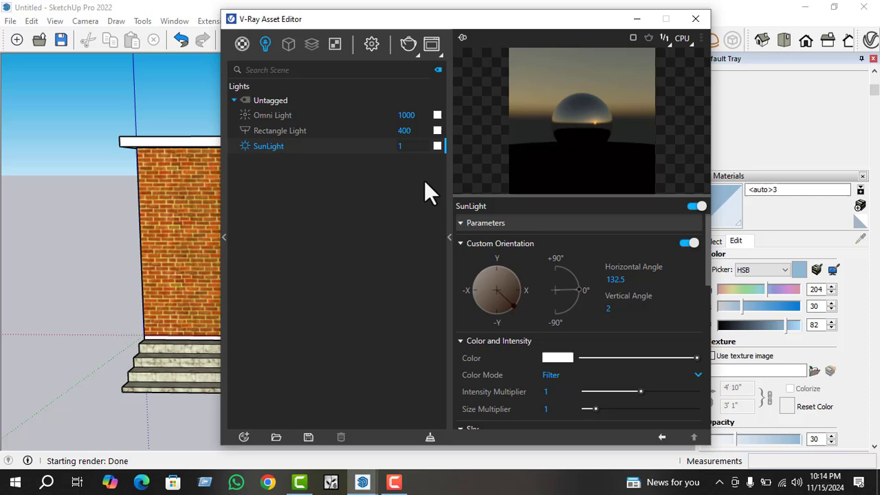
{"action": "left_click", "coordinate": [417, 131]}
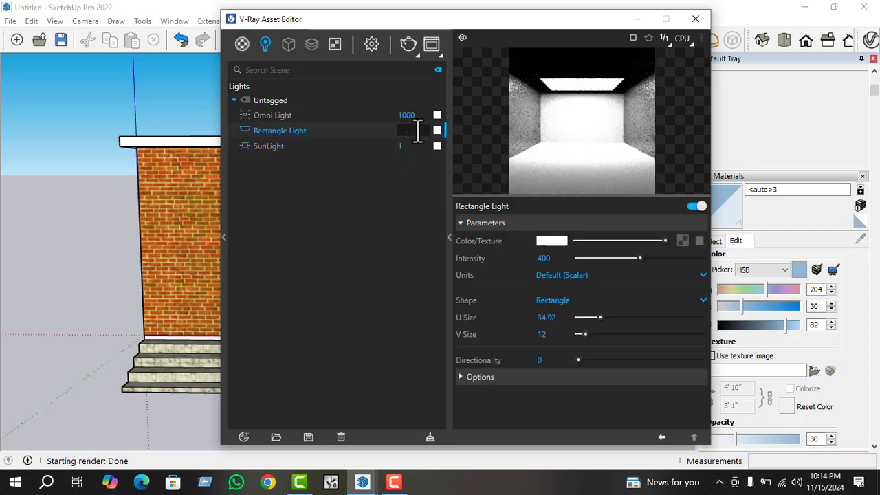
{"action": "type", "text": "1000"}
{"action": "key", "text": "Return"}
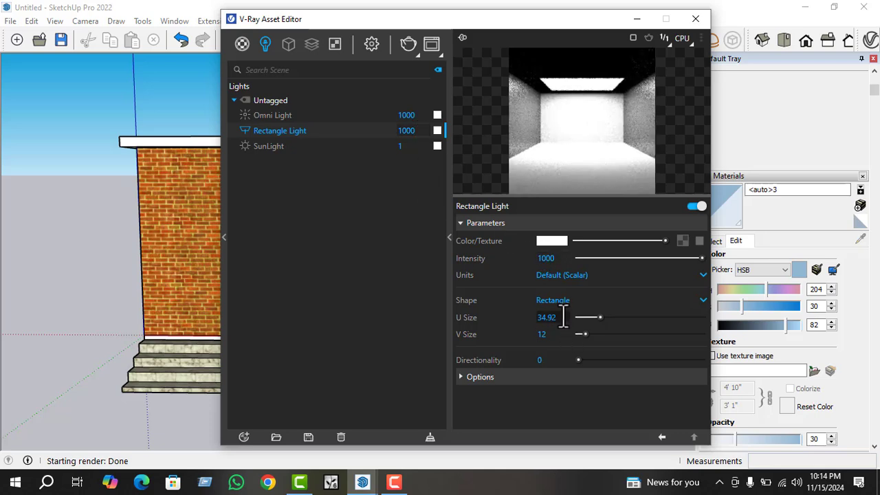
Expand the Rectangle Light's options and enable Invisible, No Decay and Double Sided, keeping Shadows enabled.
{"action": "left_click", "coordinate": [526, 382]}
{"action": "scroll", "coordinate": [552, 336], "scroll_direction": "down", "scroll_amount": 3}
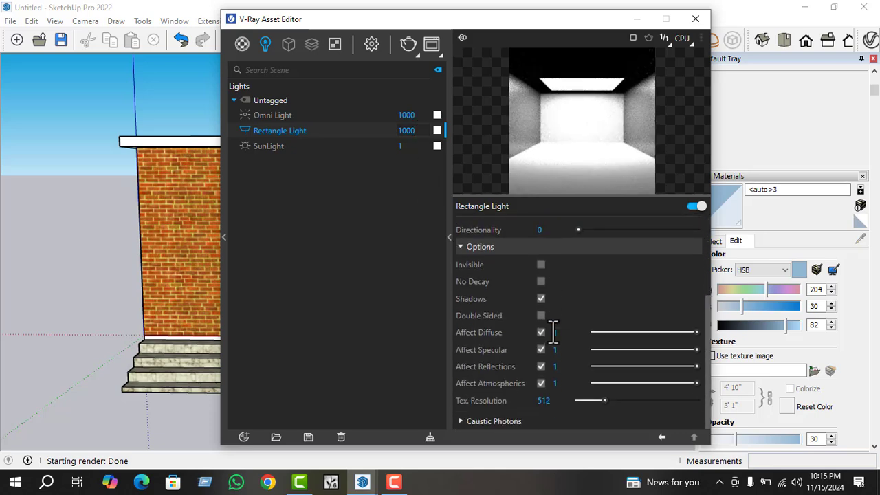
{"action": "left_click", "coordinate": [542, 266]}
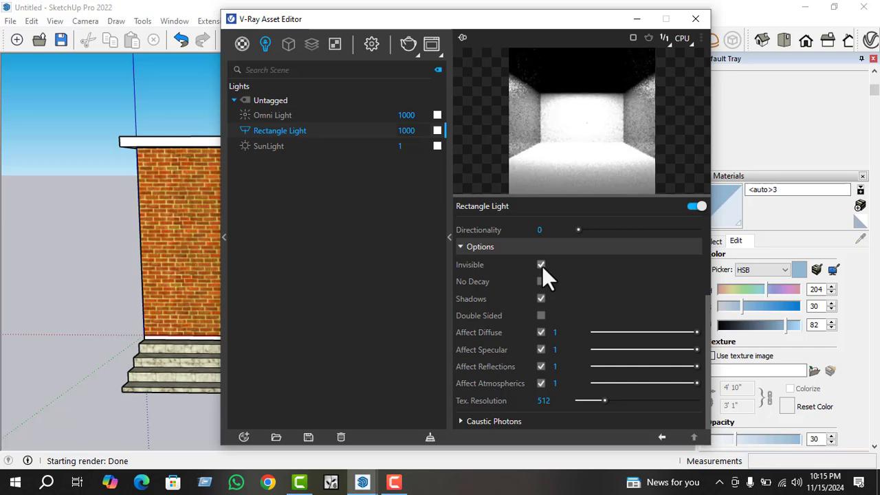
{"action": "left_click", "coordinate": [541, 265]}
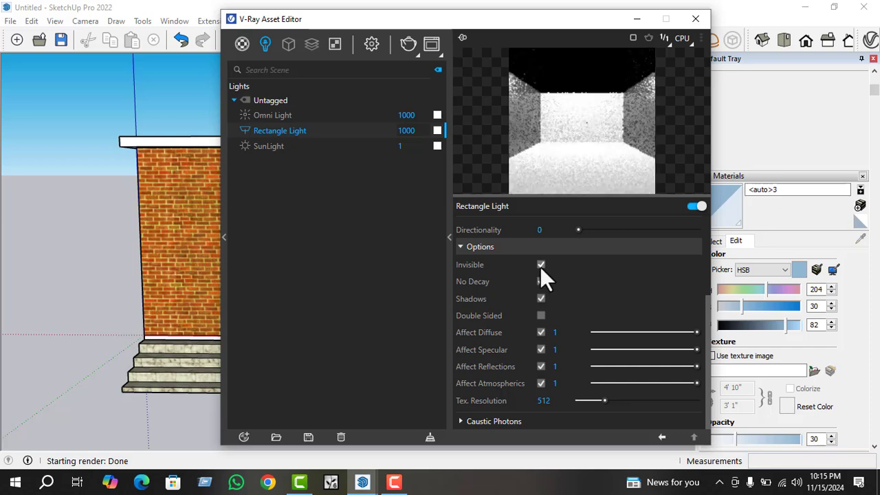
{"action": "left_click", "coordinate": [541, 282]}
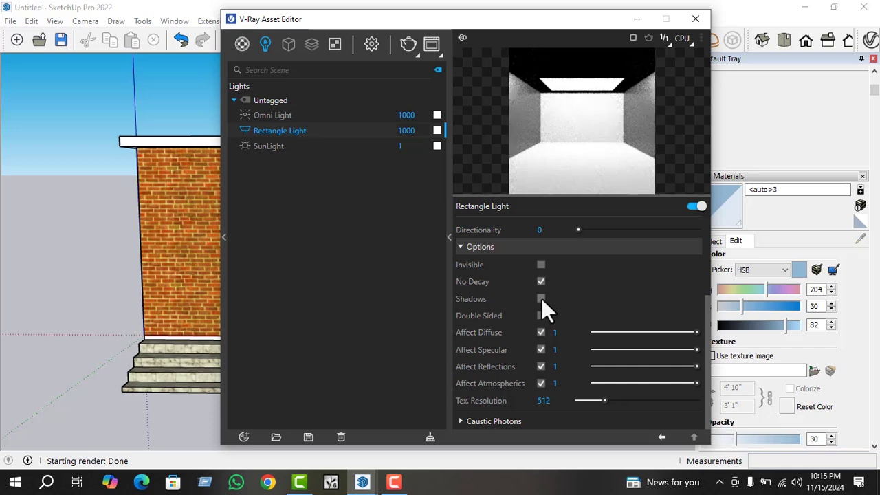
{"action": "left_click", "coordinate": [541, 298]}
{"action": "left_click", "coordinate": [541, 298]}
{"action": "left_click", "coordinate": [540, 314]}
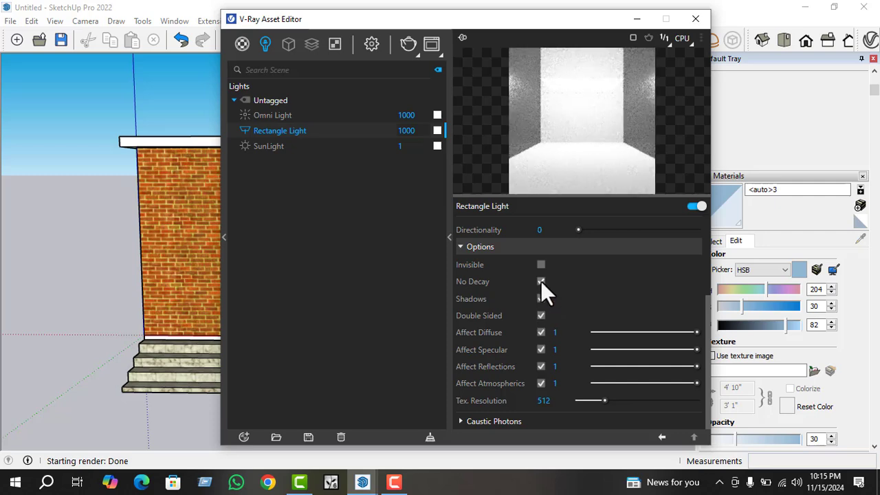
{"action": "left_click", "coordinate": [541, 282]}
Render the building with the modified Rectangle Light, inspect its illumination, stop the render and minimise the Frame Buffer.
{"action": "left_click", "coordinate": [404, 41]}
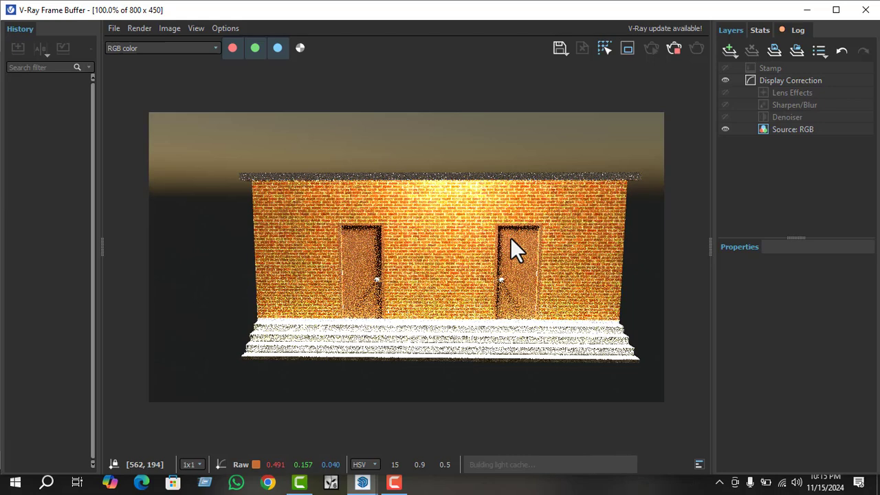
{"action": "scroll", "coordinate": [345, 310], "scroll_direction": "down", "scroll_amount": 3}
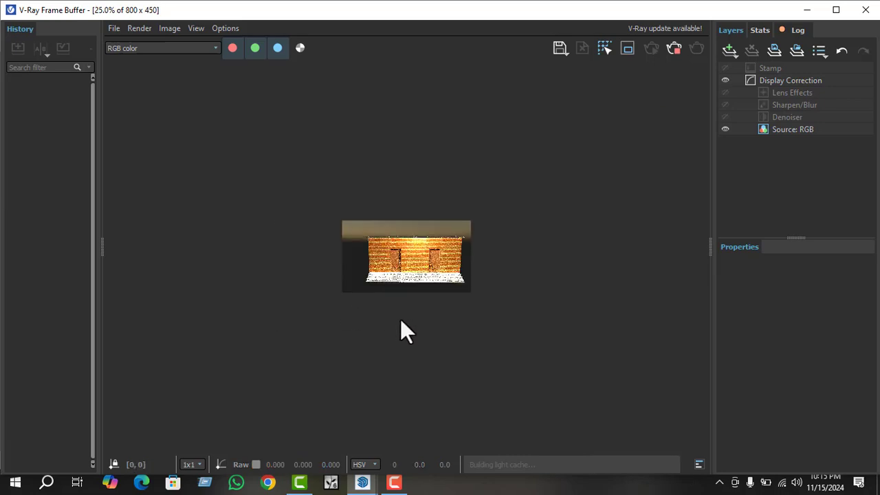
{"action": "scroll", "coordinate": [409, 330], "scroll_direction": "up", "scroll_amount": 3}
{"action": "scroll", "coordinate": [371, 334], "scroll_direction": "down", "scroll_amount": 1}
{"action": "scroll", "coordinate": [385, 334], "scroll_direction": "up", "scroll_amount": 1}
{"action": "scroll", "coordinate": [346, 330], "scroll_direction": "down", "scroll_amount": 1}
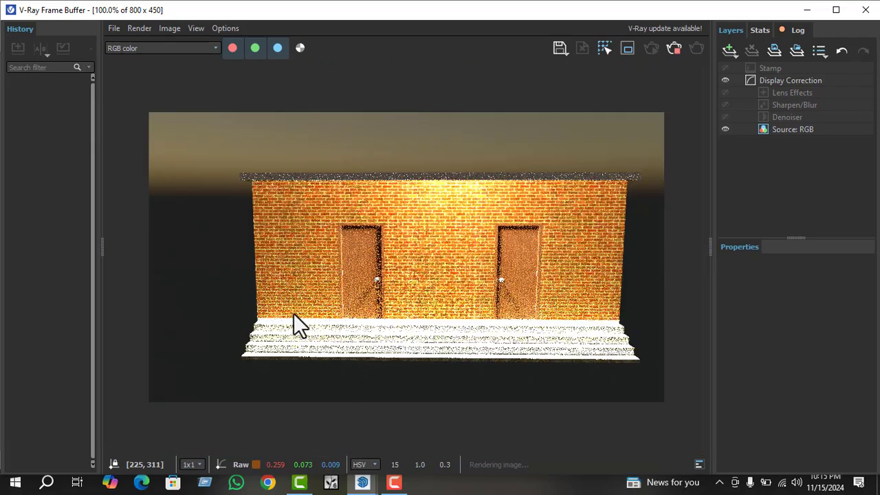
{"action": "left_click", "coordinate": [673, 50]}
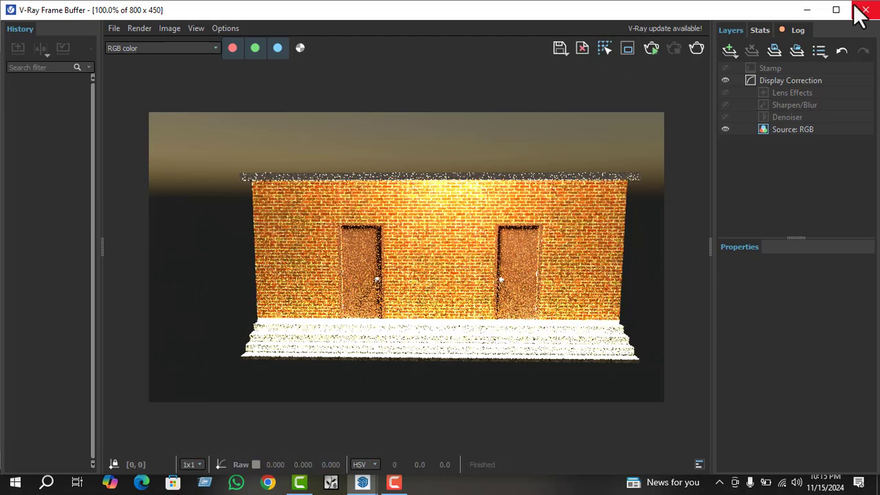
{"action": "left_click", "coordinate": [808, 9]}
Set the Rectangle Light's intensity to 100 and turn off its Invisible option.
{"action": "double_click", "coordinate": [407, 131]}
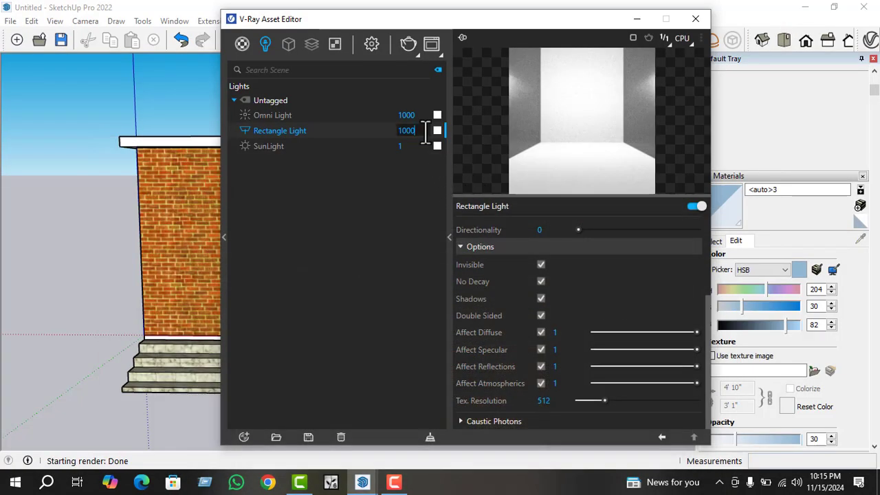
{"action": "type", "text": "10"}
{"action": "key", "text": "Return"}
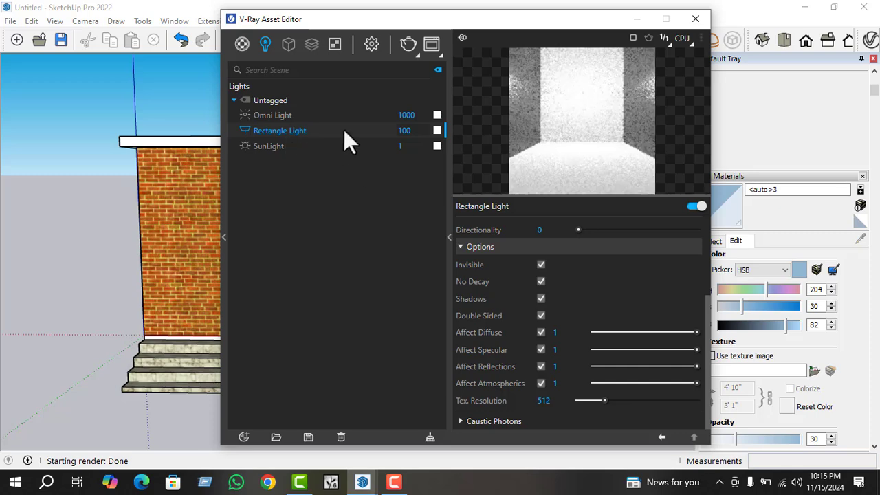
{"action": "left_click", "coordinate": [541, 265]}
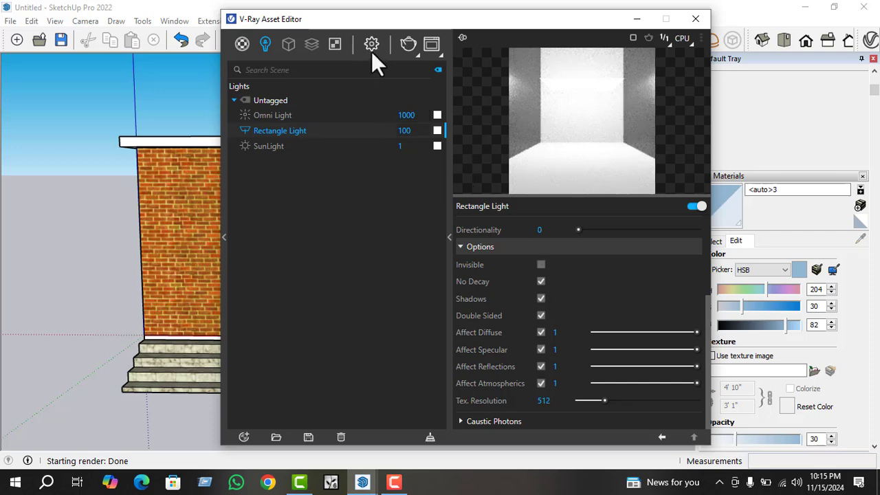
Reorient the SunLight to a vertical angle of about 38.7 and a horizontal angle of about 173.1.
{"action": "left_click", "coordinate": [303, 146]}
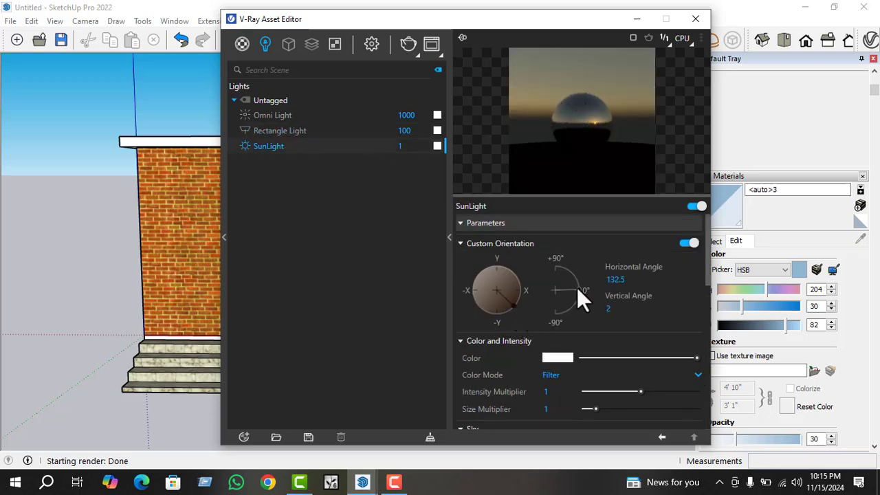
{"action": "left_click_drag", "start_coordinate": [576, 288], "coordinate": [571, 278]}
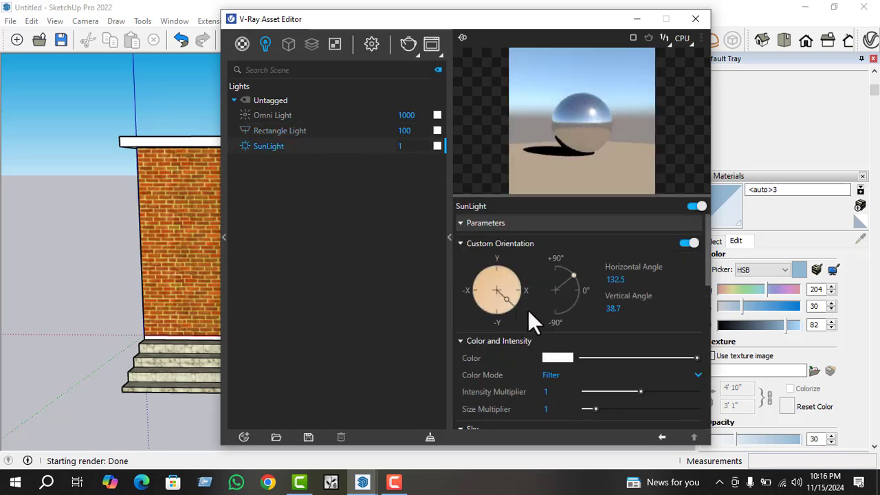
{"action": "mouse_move", "coordinate": [506, 300]}
{"action": "left_mouse_down"}
{"action": "mouse_move", "coordinate": [519, 288]}
{"action": "mouse_move", "coordinate": [490, 315]}
{"action": "mouse_move", "coordinate": [499, 315]}
{"action": "left_mouse_up"}
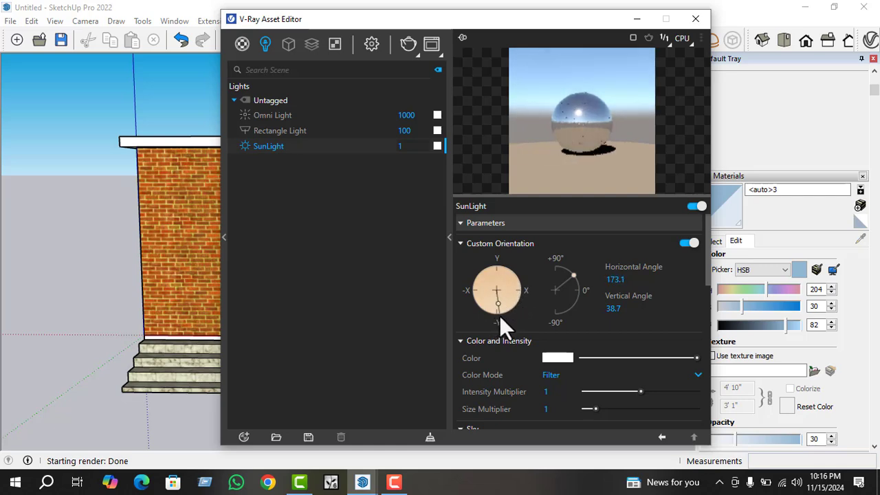
Minimise the V-Ray Asset Editor and reframe the model on the building's front facade with both doors and the steps.
{"action": "left_click", "coordinate": [636, 18]}
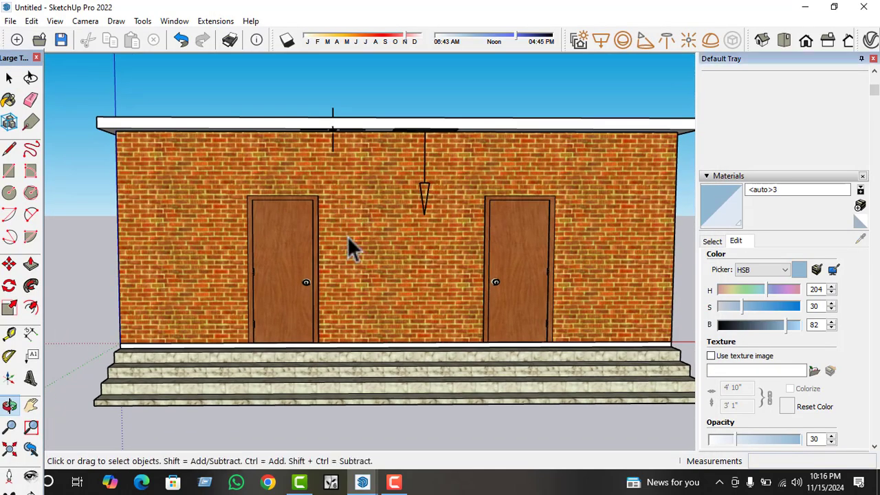
{"action": "scroll", "coordinate": [297, 281], "scroll_direction": "down", "scroll_amount": 3}
{"action": "middle_click_drag", "start_coordinate": [297, 281], "coordinate": [287, 259]}
{"action": "scroll", "coordinate": [264, 246], "scroll_direction": "up", "scroll_amount": 2}
{"action": "scroll", "coordinate": [367, 265], "scroll_direction": "up", "scroll_amount": 1}
{"action": "scroll", "coordinate": [368, 286], "scroll_direction": "up", "scroll_amount": 1}
{"action": "middle_click_drag", "start_coordinate": [363, 287], "coordinate": [353, 268]}
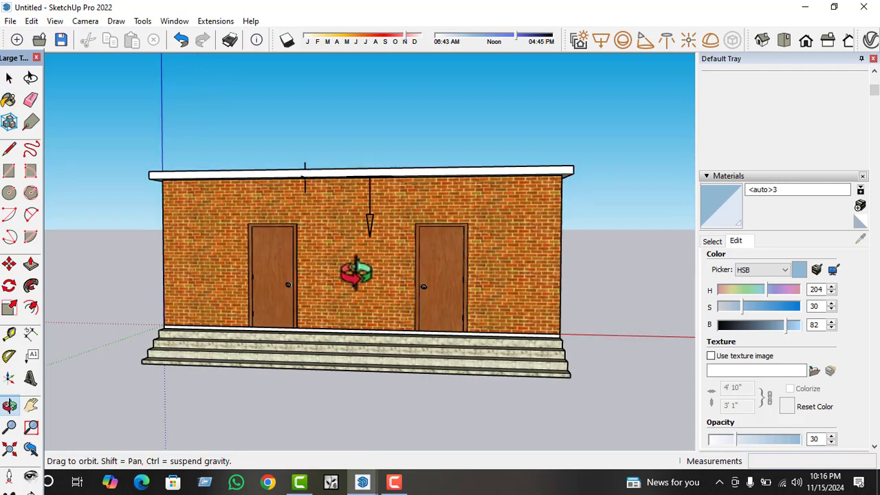
Examine the material, component and style editing options, including the style's modeling settings.
{"action": "left_click", "coordinate": [712, 241]}
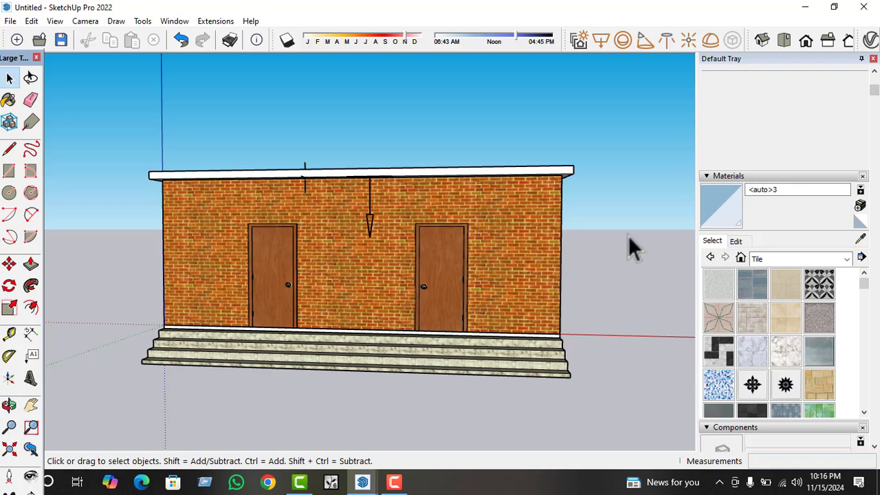
{"action": "left_click", "coordinate": [736, 244]}
{"action": "scroll", "coordinate": [739, 251], "scroll_direction": "down", "scroll_amount": 5}
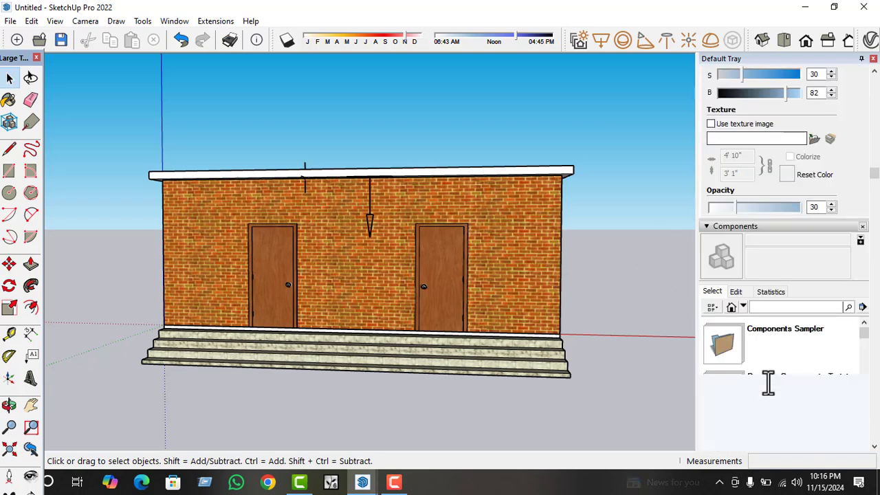
{"action": "left_click", "coordinate": [736, 293]}
{"action": "scroll", "coordinate": [740, 298], "scroll_direction": "down", "scroll_amount": 6}
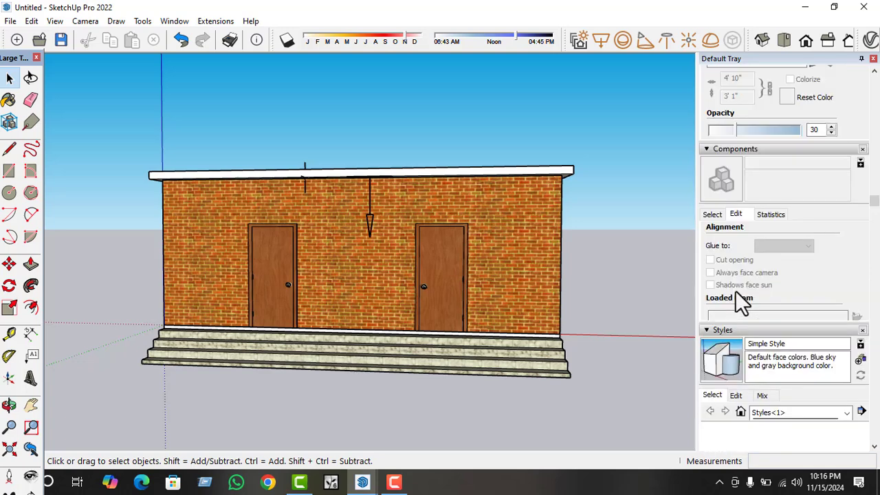
{"action": "left_click", "coordinate": [735, 242]}
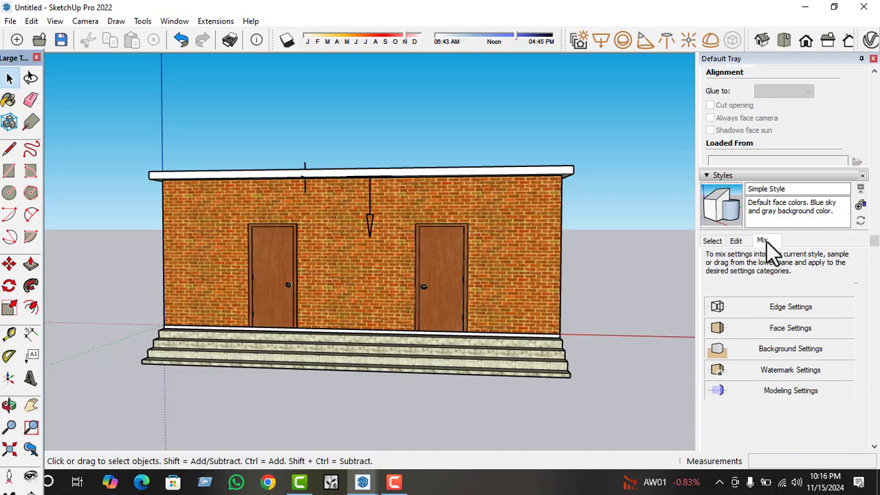
{"action": "left_click", "coordinate": [743, 241]}
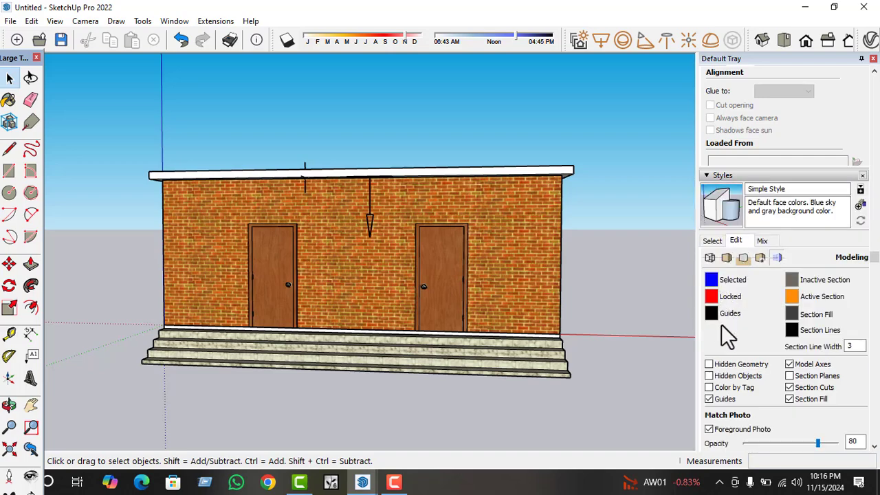
{"action": "scroll", "coordinate": [727, 337], "scroll_direction": "down", "scroll_amount": 5}
{"action": "scroll", "coordinate": [729, 344], "scroll_direction": "up", "scroll_amount": 4}
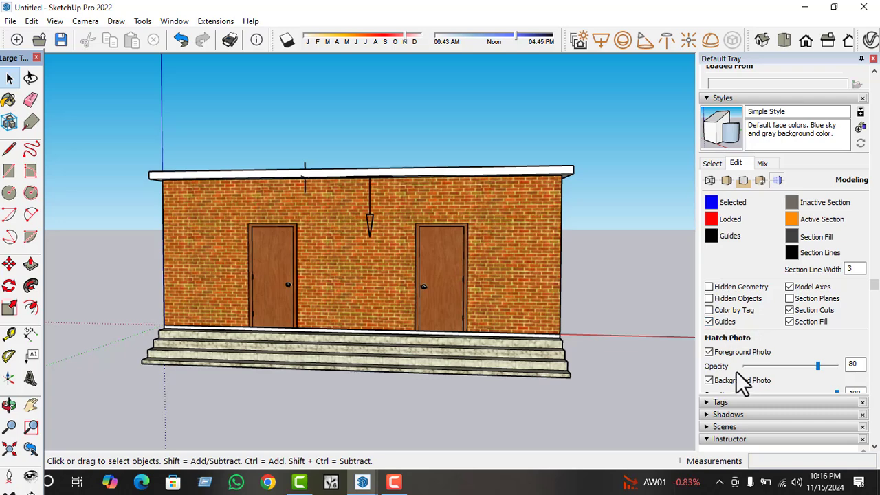
Turn off the style's Background Photo and set the Foreground Photo opacity to about 71.
{"action": "left_click", "coordinate": [710, 380]}
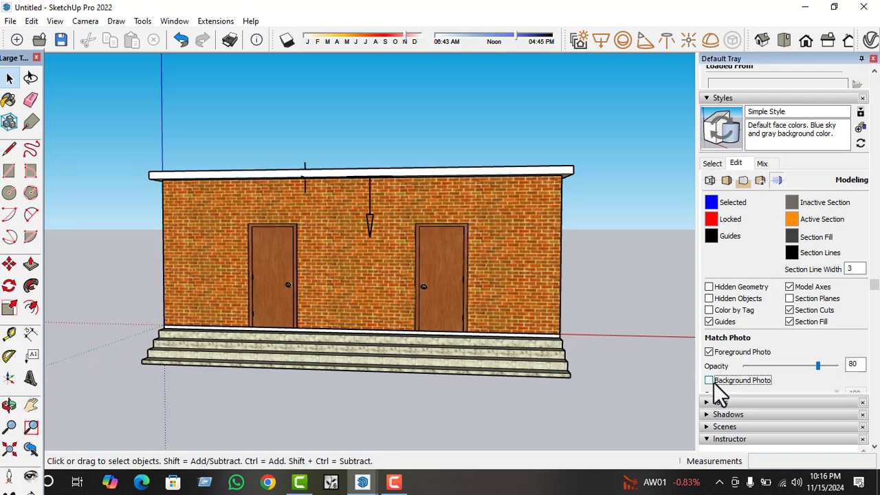
{"action": "left_click", "coordinate": [714, 383]}
{"action": "left_click", "coordinate": [714, 383]}
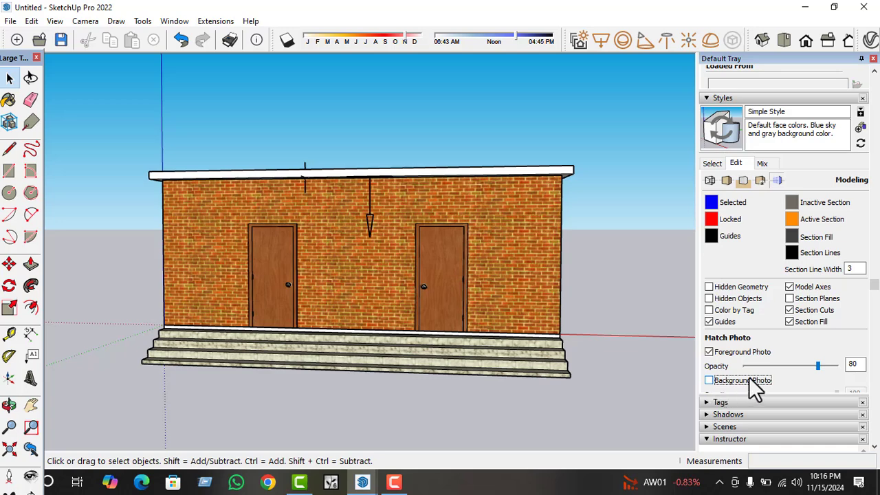
{"action": "mouse_move", "coordinate": [816, 365]}
{"action": "left_mouse_down"}
{"action": "mouse_move", "coordinate": [763, 363]}
{"action": "mouse_move", "coordinate": [814, 365]}
{"action": "left_mouse_up"}
Examine the available style collections, the In Model styles and the current style's modeling settings.
{"action": "left_click", "coordinate": [713, 165]}
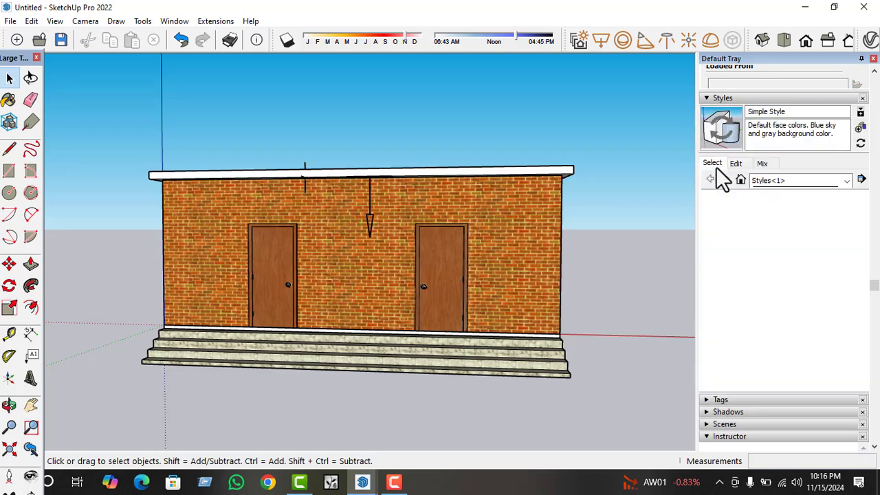
{"action": "left_click", "coordinate": [736, 164]}
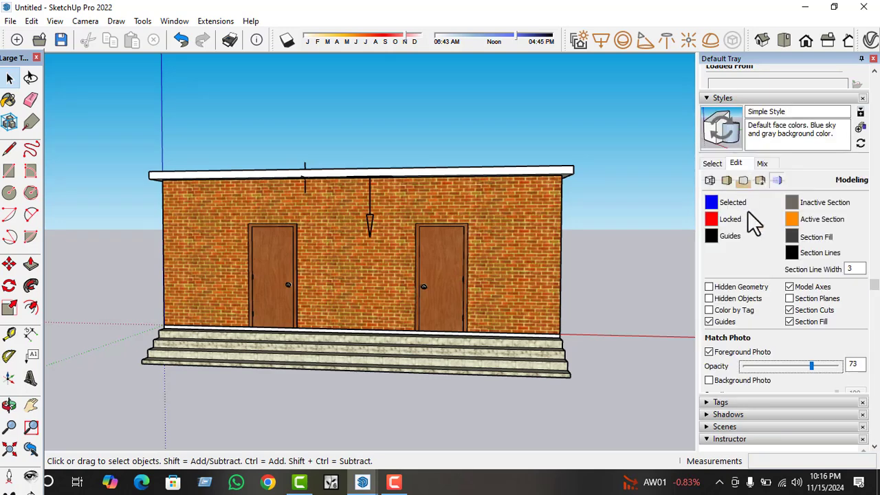
{"action": "left_click", "coordinate": [725, 97]}
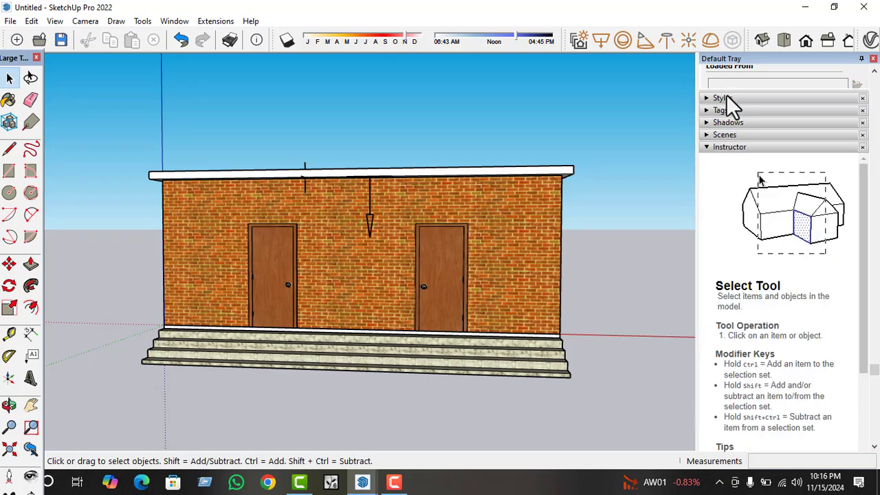
{"action": "left_click", "coordinate": [727, 101]}
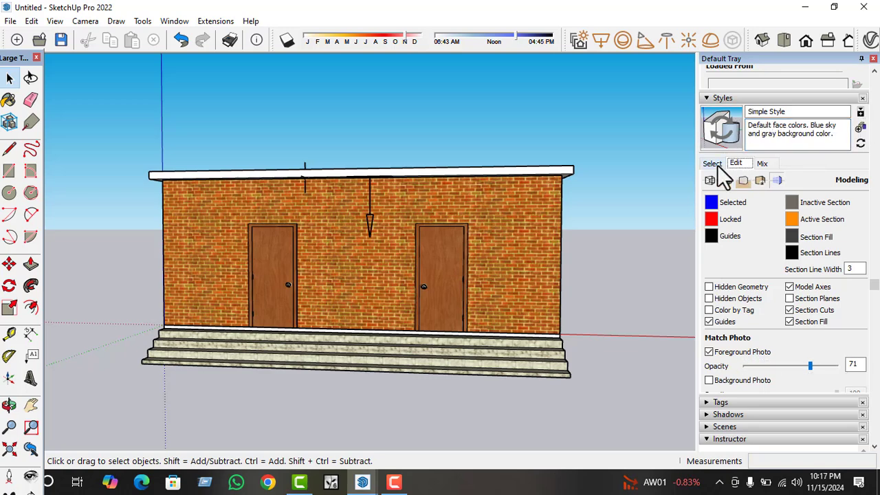
{"action": "left_click", "coordinate": [717, 164]}
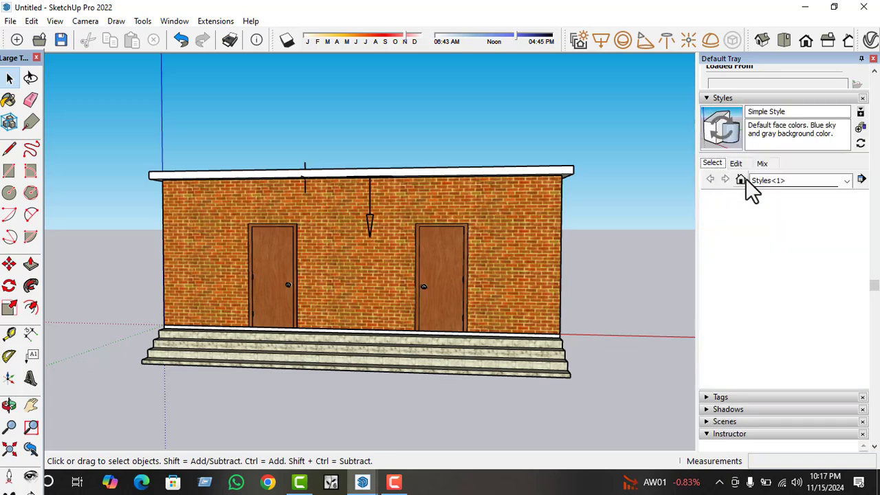
{"action": "left_click", "coordinate": [776, 181]}
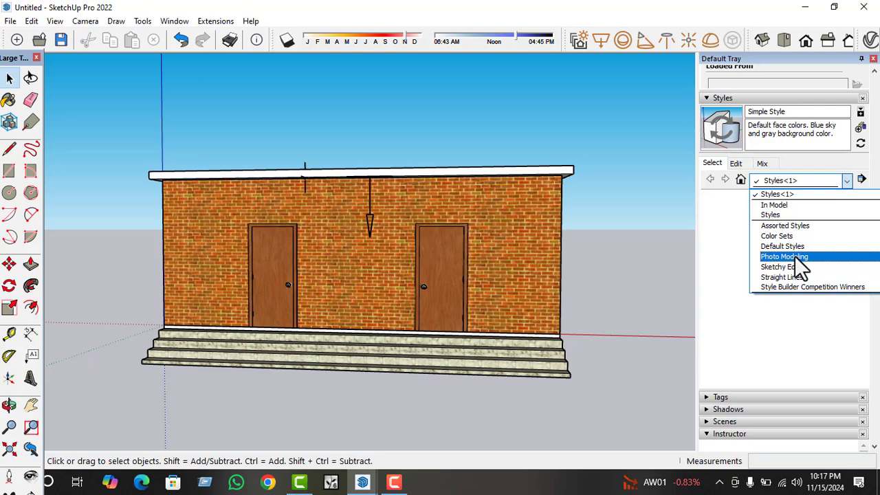
{"action": "left_click", "coordinate": [783, 203]}
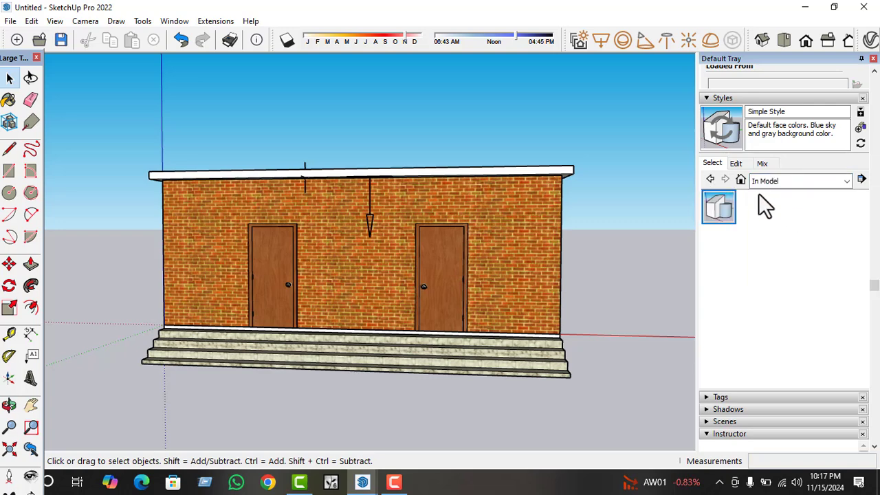
{"action": "left_click", "coordinate": [734, 165]}
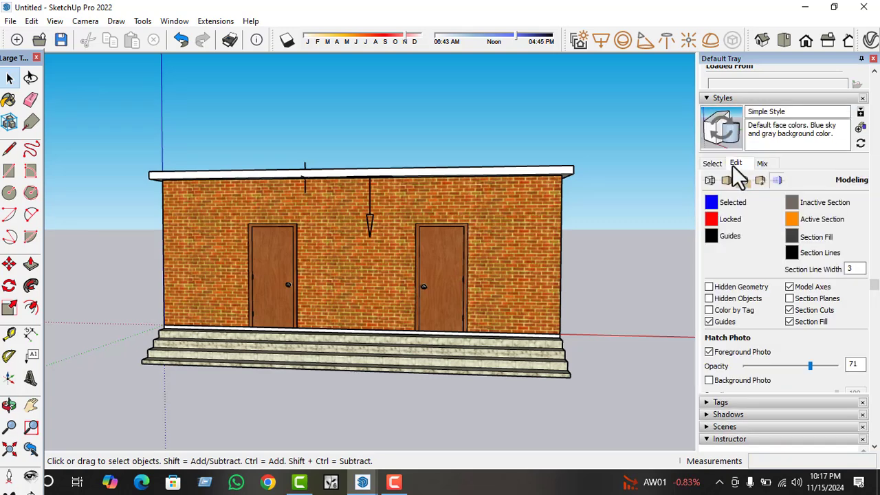
Examine the Shadows settings, the component library and the Tile materials.
{"action": "scroll", "coordinate": [712, 314], "scroll_direction": "down", "scroll_amount": 3}
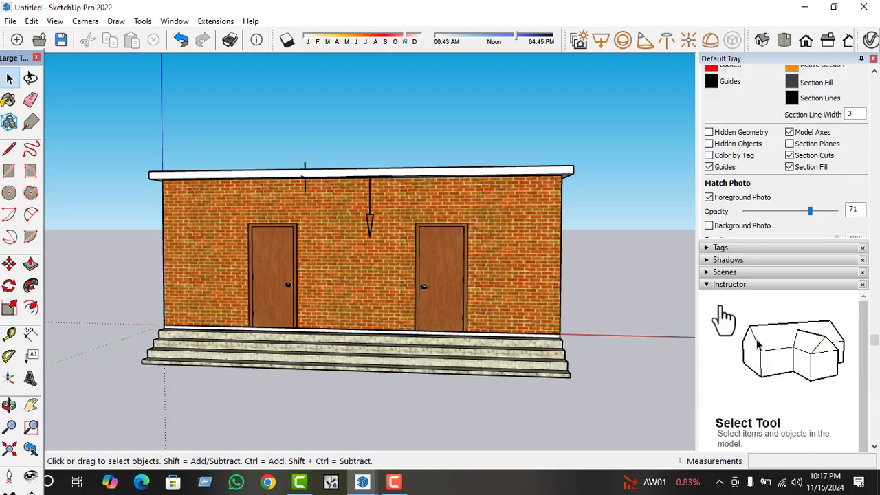
{"action": "left_click", "coordinate": [726, 260]}
{"action": "scroll", "coordinate": [728, 301], "scroll_direction": "down", "scroll_amount": 3}
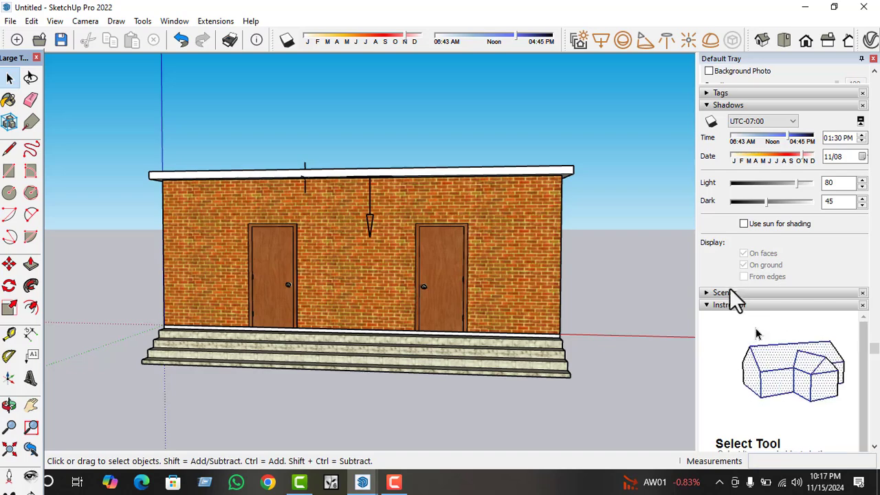
{"action": "scroll", "coordinate": [728, 268], "scroll_direction": "up", "scroll_amount": 2}
{"action": "scroll", "coordinate": [721, 188], "scroll_direction": "up", "scroll_amount": 2}
{"action": "scroll", "coordinate": [718, 196], "scroll_direction": "up", "scroll_amount": 6}
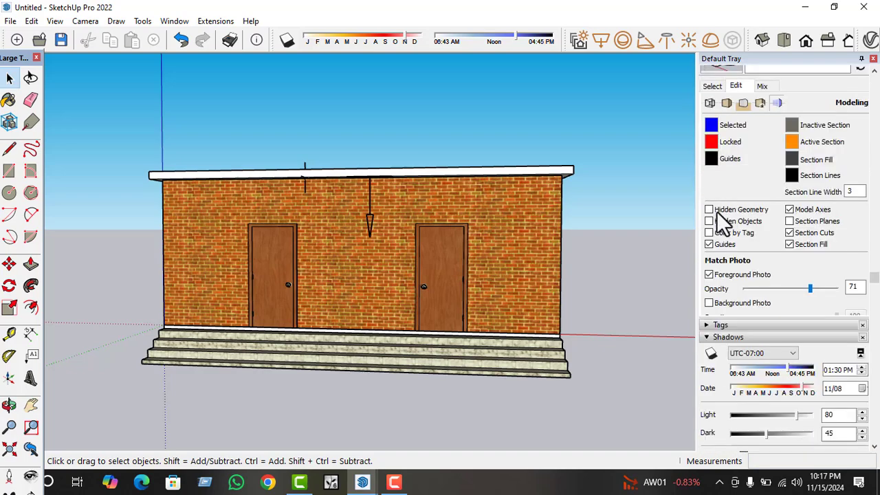
{"action": "left_click", "coordinate": [712, 136]}
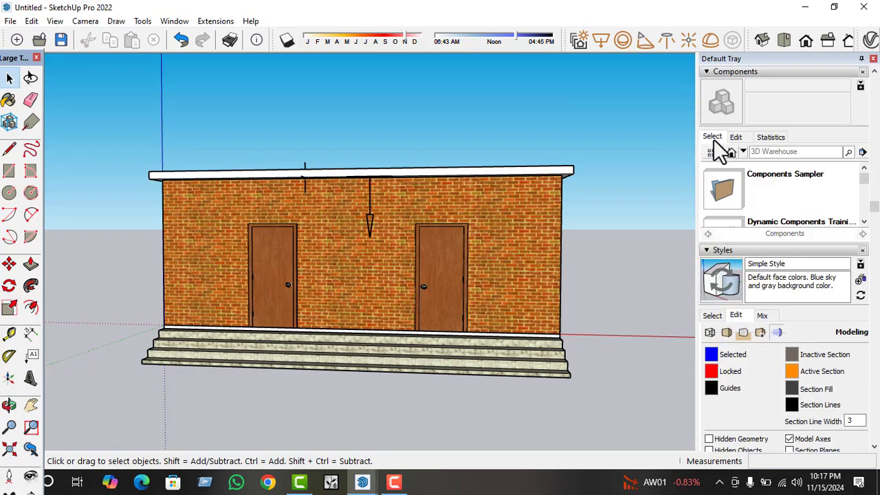
{"action": "scroll", "coordinate": [744, 170], "scroll_direction": "up", "scroll_amount": 8}
{"action": "scroll", "coordinate": [754, 196], "scroll_direction": "up", "scroll_amount": 2}
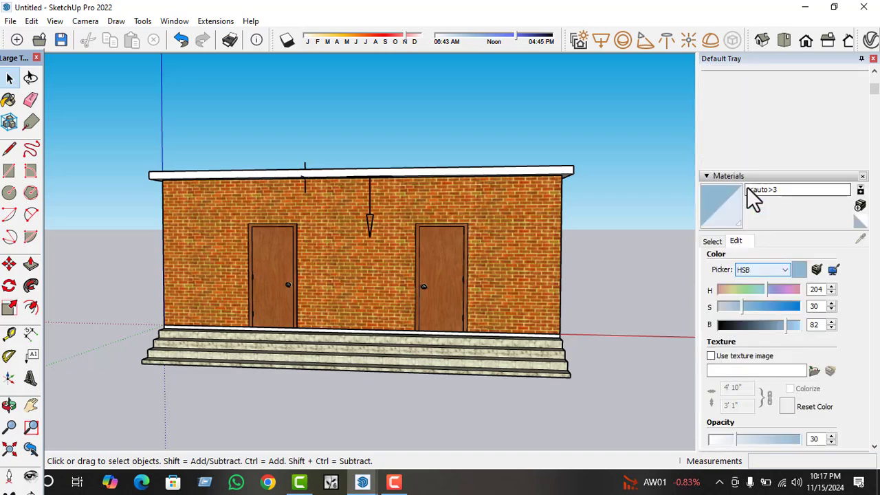
{"action": "left_click", "coordinate": [712, 242]}
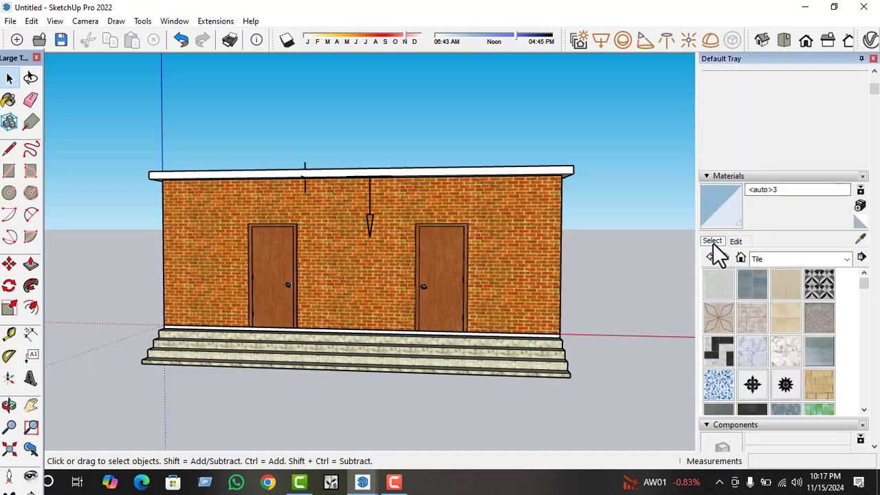
{"action": "scroll", "coordinate": [746, 276], "scroll_direction": "down", "scroll_amount": 10}
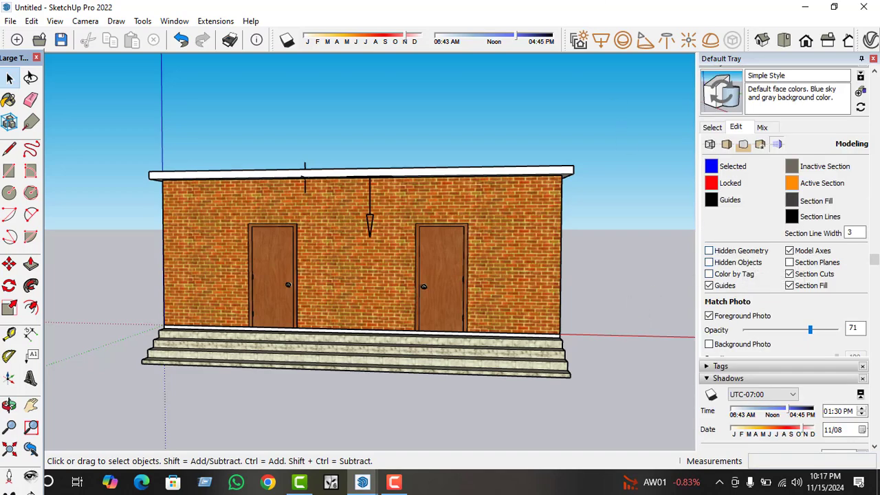
{"action": "scroll", "coordinate": [737, 330], "scroll_direction": "down", "scroll_amount": 3}
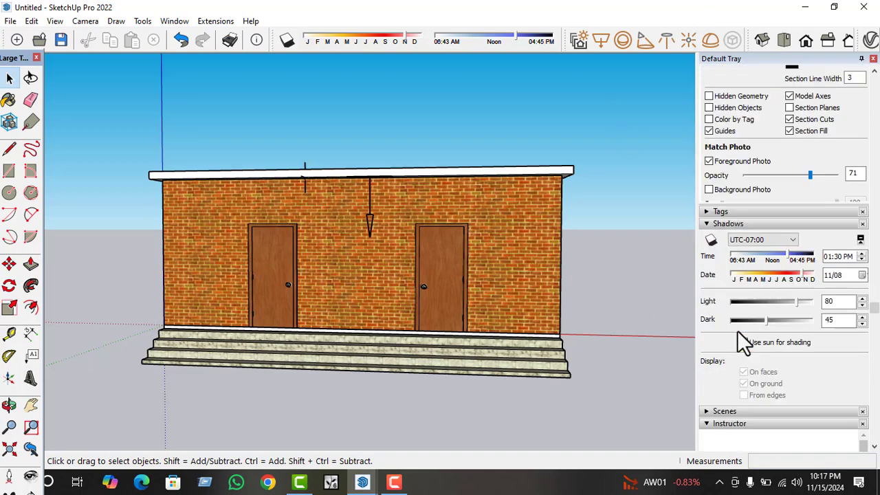
Set the V-Ray render output size to 1280 × 720 in the 16:9 Widescreen aspect ratio.
{"action": "left_click", "coordinate": [392, 484]}
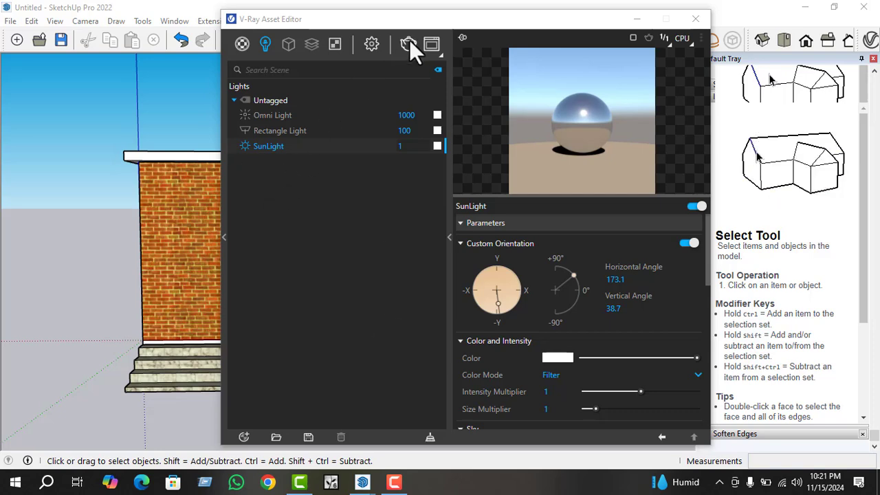
{"action": "left_click", "coordinate": [372, 43]}
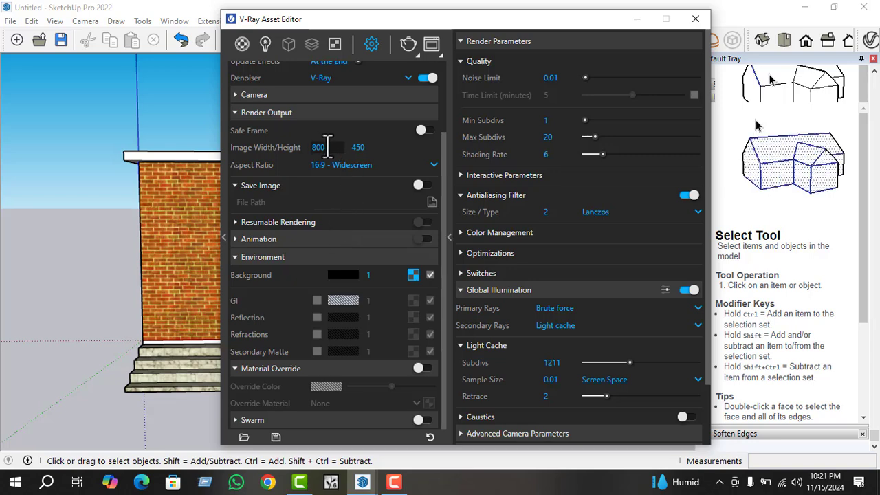
{"action": "left_click", "coordinate": [328, 147]}
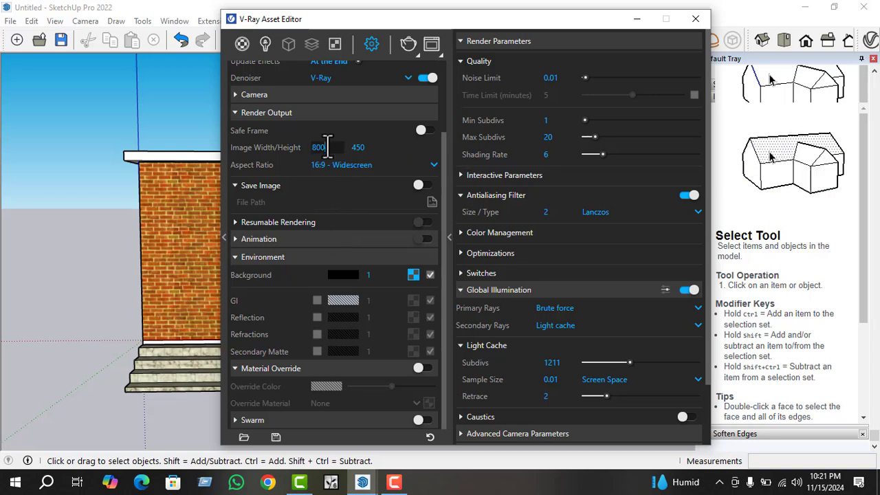
{"action": "scroll", "coordinate": [340, 162], "scroll_direction": "up", "scroll_amount": 3}
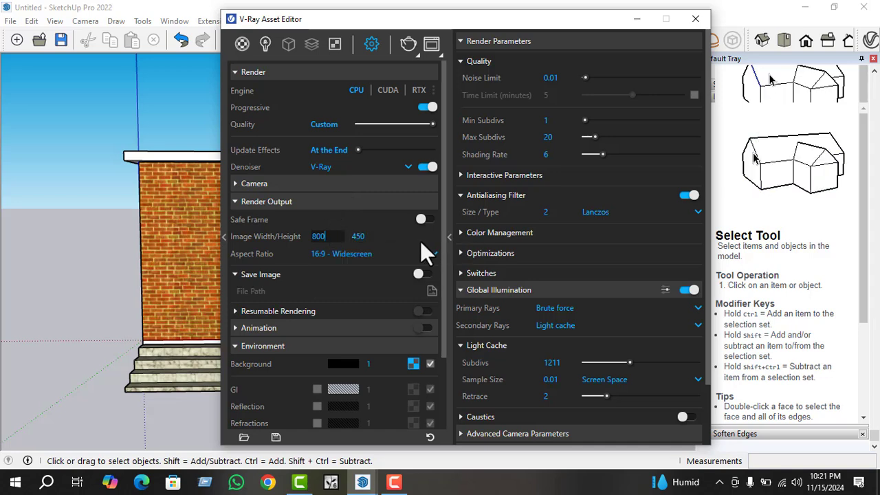
{"action": "left_click", "coordinate": [433, 255]}
{"action": "left_click", "coordinate": [330, 236]}
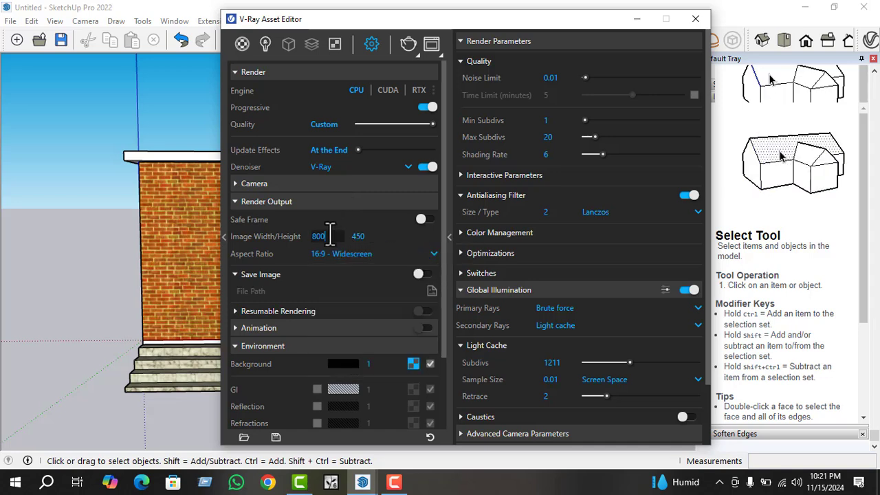
{"action": "key", "text": "BackSpace"}
{"action": "key", "text": "BackSpace"}
{"action": "key", "text": "BackSpace"}
{"action": "type", "text": "1"}
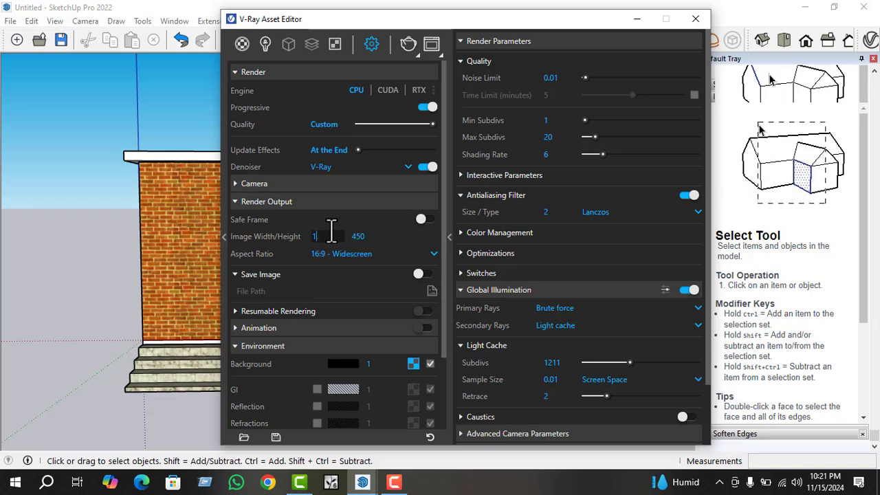
{"action": "type", "text": "280"}
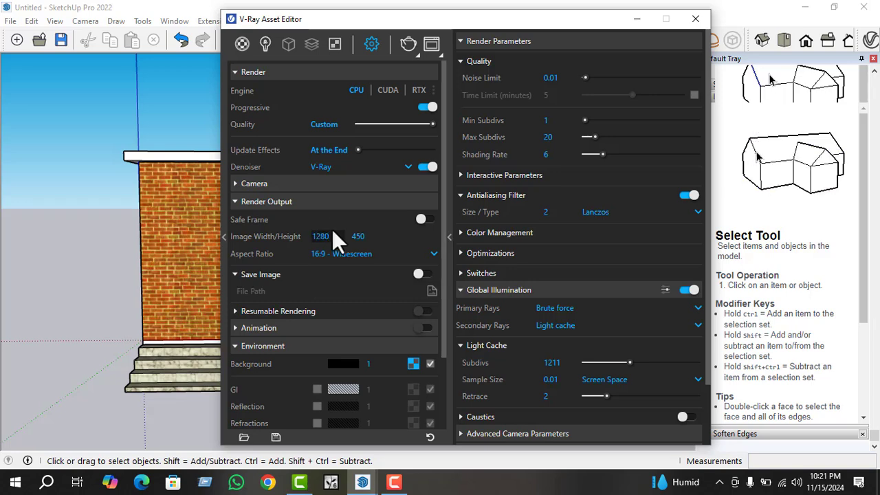
{"action": "left_click", "coordinate": [416, 239]}
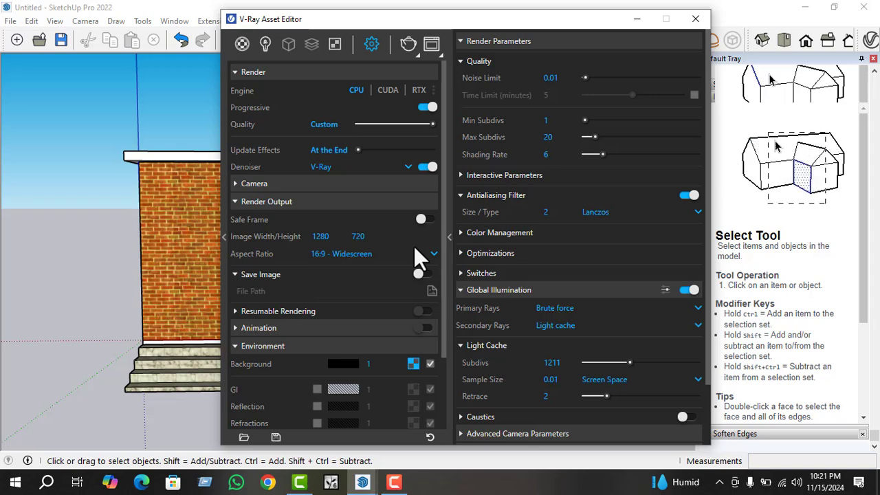
Start a V-Ray test render of the building's front view and reposition the frame buffer for viewing.
{"action": "left_click", "coordinate": [407, 42]}
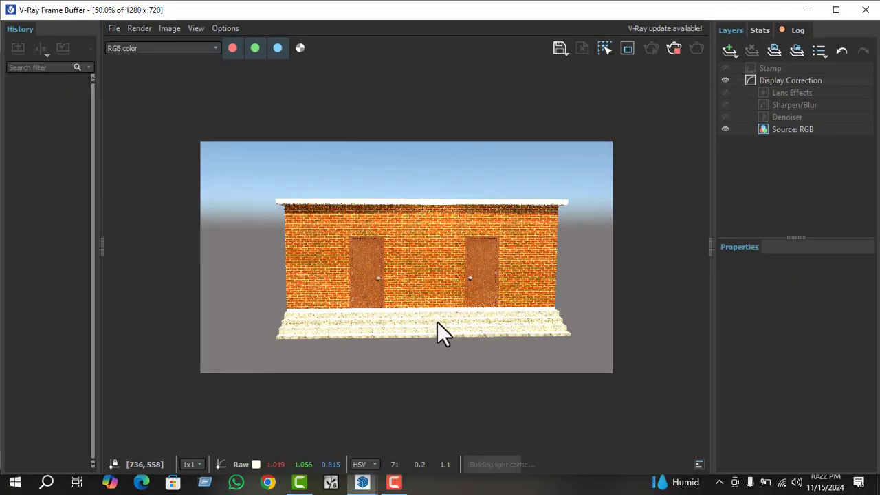
{"action": "scroll", "coordinate": [440, 313], "scroll_direction": "up", "scroll_amount": 2}
{"action": "scroll", "coordinate": [429, 313], "scroll_direction": "down", "scroll_amount": 2}
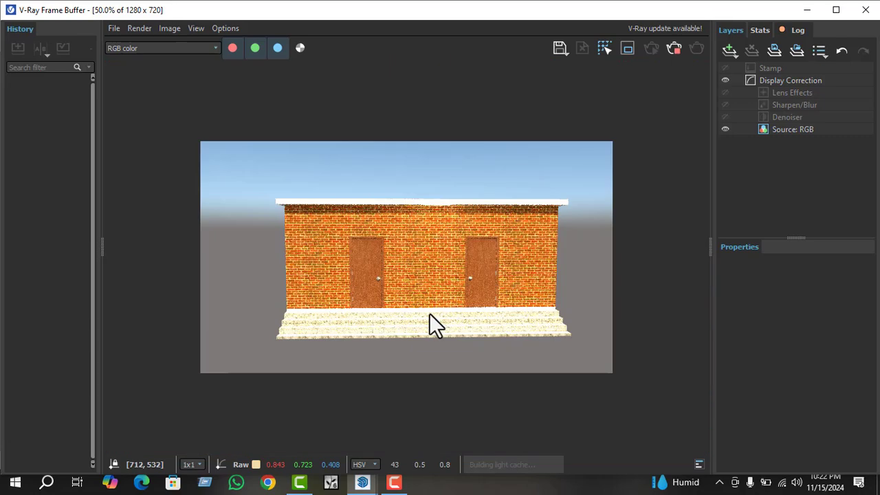
{"action": "scroll", "coordinate": [429, 313], "scroll_direction": "up", "scroll_amount": 1}
{"action": "scroll", "coordinate": [423, 318], "scroll_direction": "down", "scroll_amount": 1}
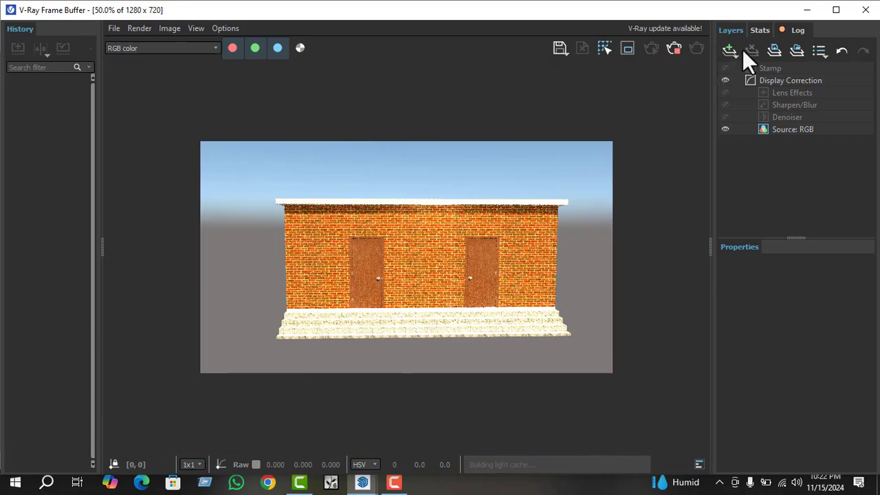
{"action": "left_click", "coordinate": [844, 10]}
{"action": "mouse_move", "coordinate": [509, 18]}
{"action": "left_mouse_down"}
{"action": "mouse_move", "coordinate": [746, 49]}
{"action": "mouse_move", "coordinate": [810, 42]}
{"action": "left_mouse_up"}
{"action": "left_click", "coordinate": [159, 202]}
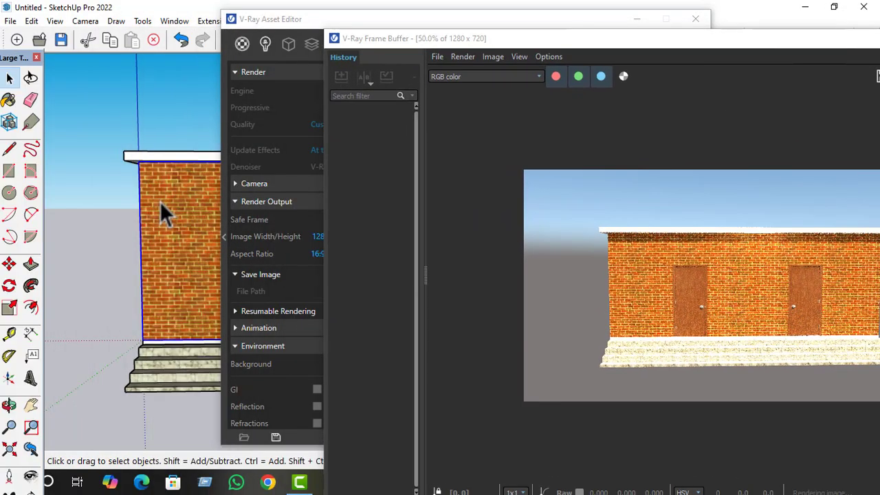
{"action": "middle_click_drag", "start_coordinate": [159, 202], "coordinate": [157, 187]}
{"action": "mouse_move", "coordinate": [761, 39]}
{"action": "left_mouse_down"}
{"action": "mouse_move", "coordinate": [625, 39]}
{"action": "mouse_move", "coordinate": [463, 22]}
{"action": "left_mouse_up"}
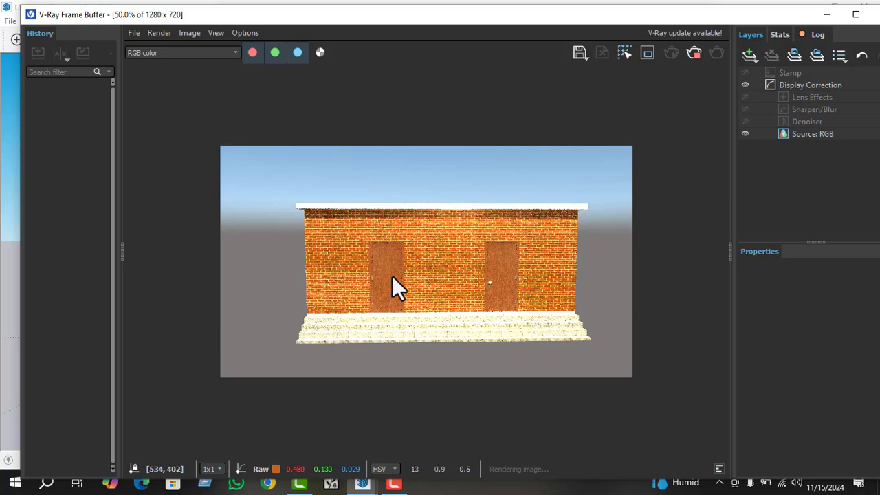
Examine the rendered brick walls, doors, roof edge and front steps at close range and in full view.
{"action": "scroll", "coordinate": [423, 284], "scroll_direction": "up", "scroll_amount": 1}
{"action": "scroll", "coordinate": [390, 290], "scroll_direction": "down", "scroll_amount": 2}
{"action": "scroll", "coordinate": [408, 301], "scroll_direction": "up", "scroll_amount": 2}
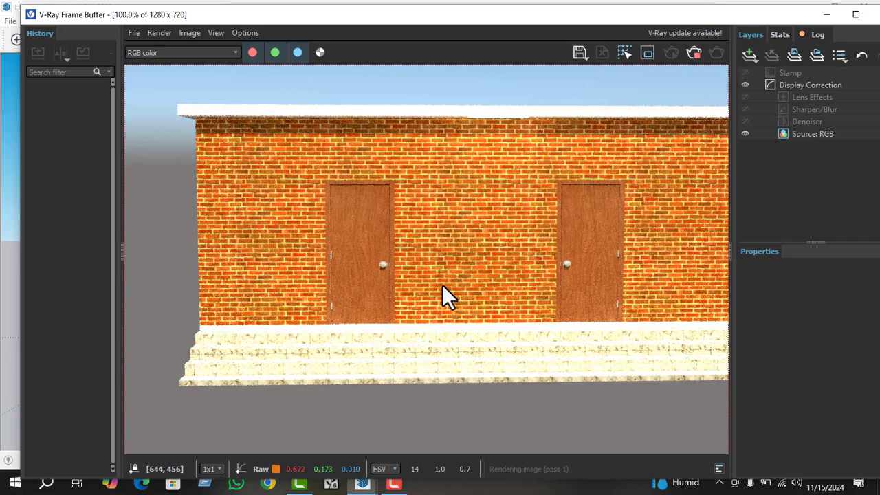
{"action": "scroll", "coordinate": [413, 295], "scroll_direction": "down", "scroll_amount": 1}
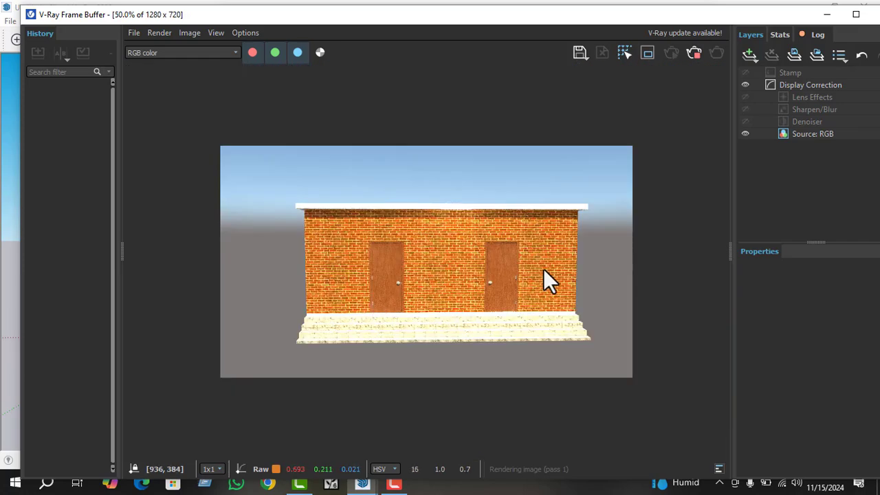
{"action": "scroll", "coordinate": [544, 278], "scroll_direction": "up", "scroll_amount": 2}
{"action": "scroll", "coordinate": [478, 282], "scroll_direction": "down", "scroll_amount": 3}
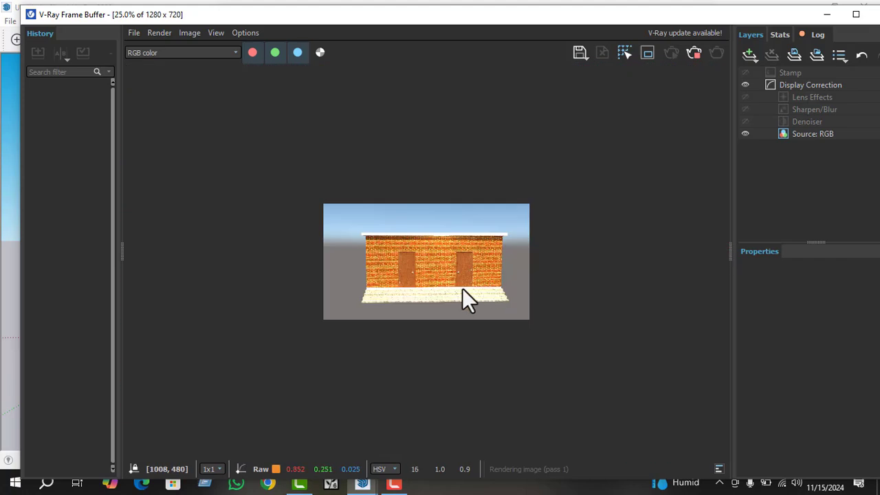
{"action": "scroll", "coordinate": [464, 294], "scroll_direction": "up", "scroll_amount": 2}
{"action": "scroll", "coordinate": [422, 305], "scroll_direction": "down", "scroll_amount": 1}
{"action": "scroll", "coordinate": [435, 301], "scroll_direction": "up", "scroll_amount": 1}
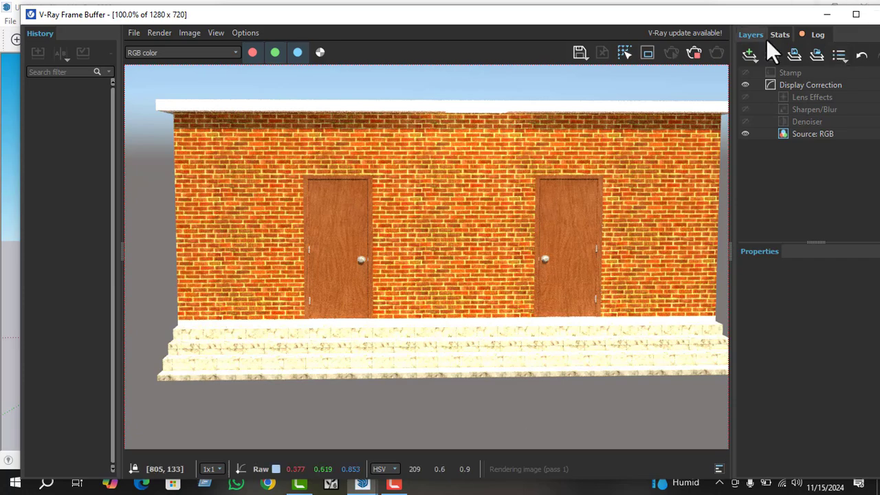
Minimize the frame buffer and stop the running render.
{"action": "left_click_drag", "start_coordinate": [757, 17], "coordinate": [688, 10]}
{"action": "left_click", "coordinate": [827, 6]}
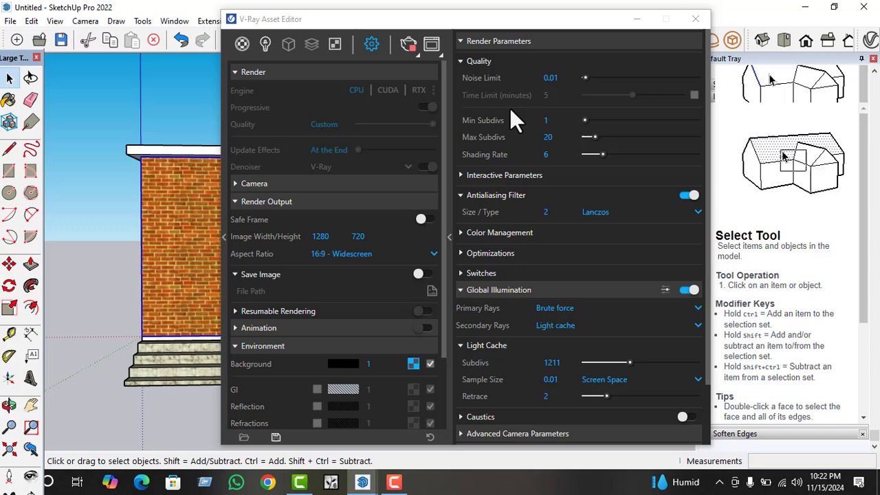
{"action": "left_click", "coordinate": [424, 46]}
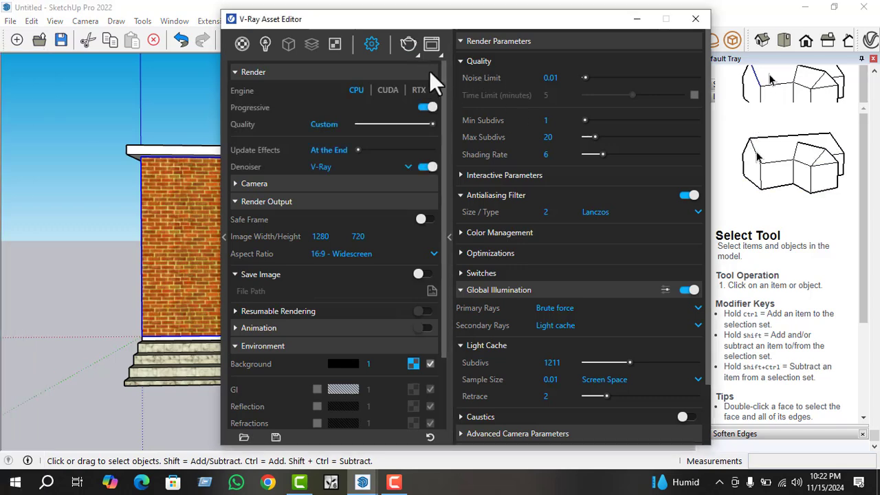
Render the building's front view again, stop the render, and close the frame buffer and Asset Editor.
{"action": "left_click", "coordinate": [408, 43]}
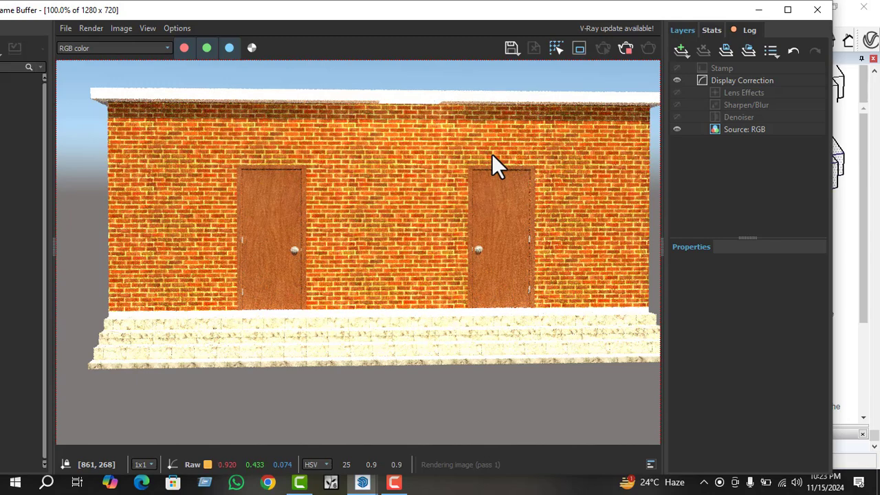
{"action": "left_click", "coordinate": [628, 46]}
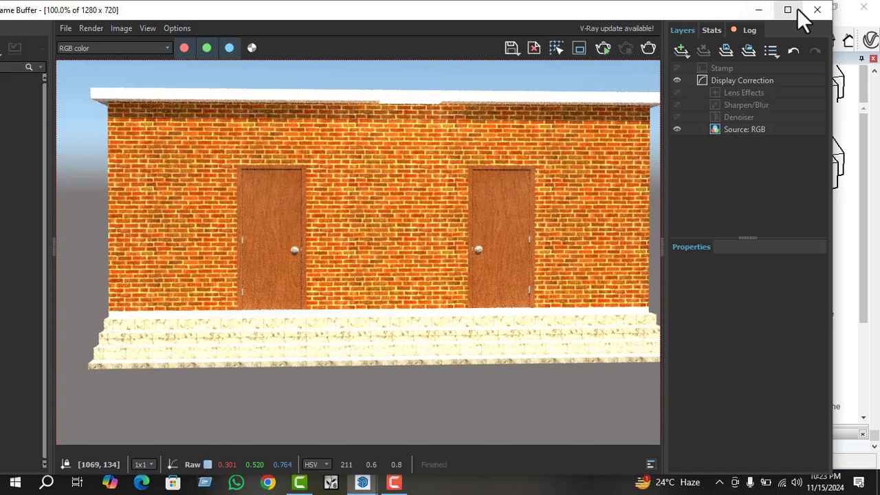
{"action": "left_click", "coordinate": [817, 10]}
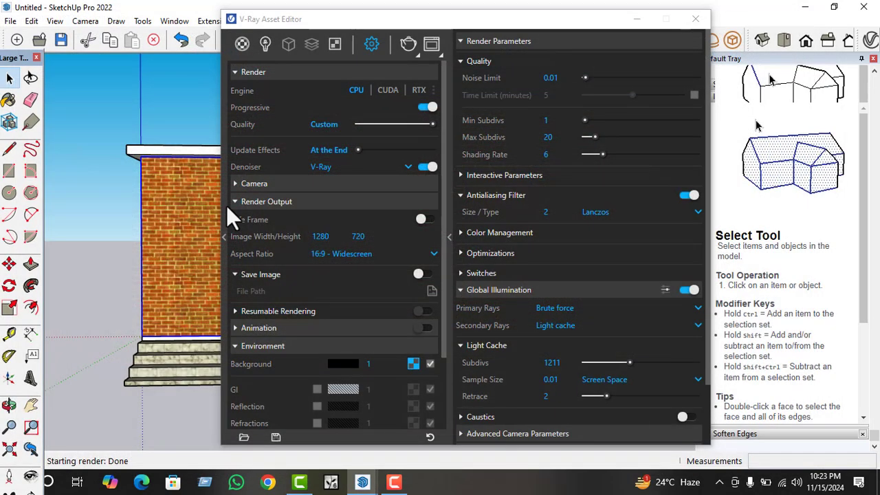
{"action": "left_click", "coordinate": [695, 19]}
{"action": "middle_click_drag", "start_coordinate": [328, 359], "coordinate": [330, 360]}
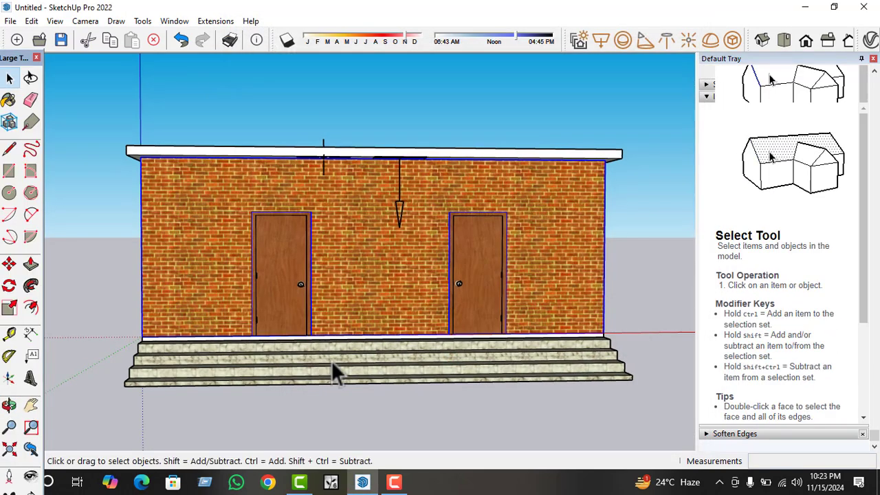
{"action": "left_click", "coordinate": [394, 479]}
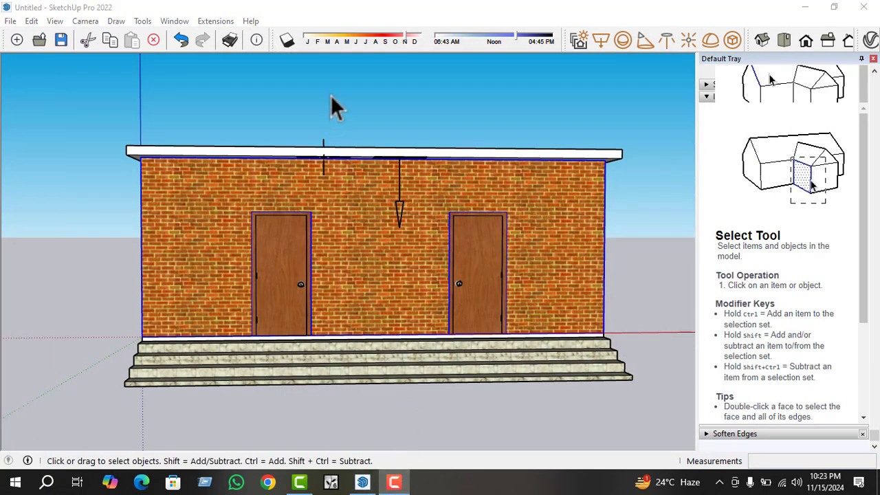